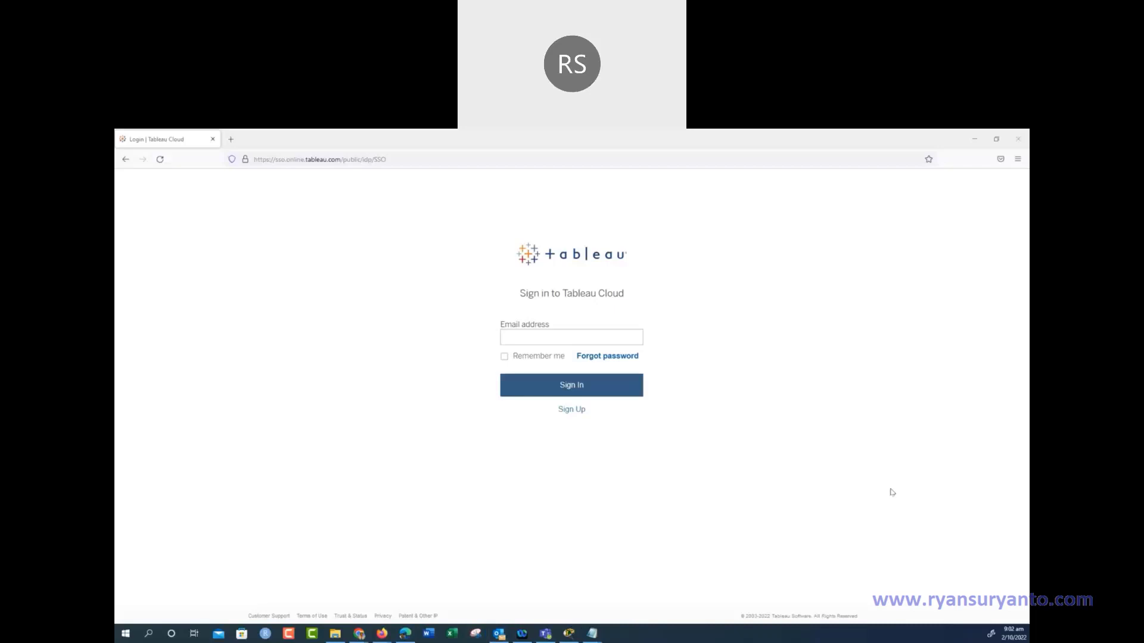
Enter the account's email address on the Tableau Cloud sign-in page with Remember me ticked
{"action": "left_click", "coordinate": [590, 333]}
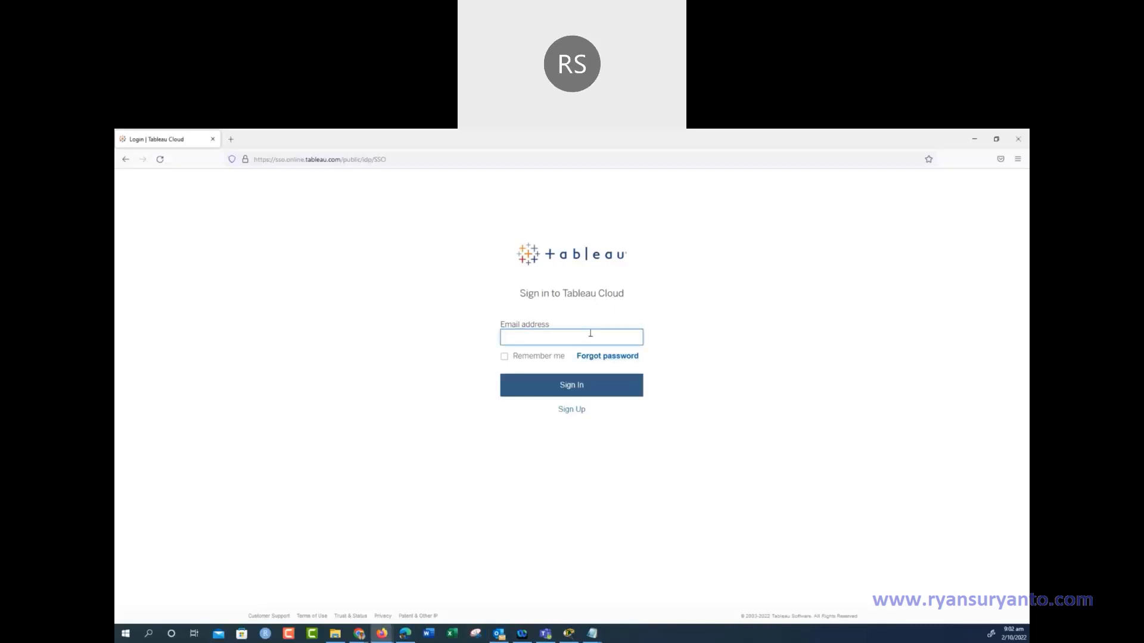
{"action": "key", "text": "Tab"}
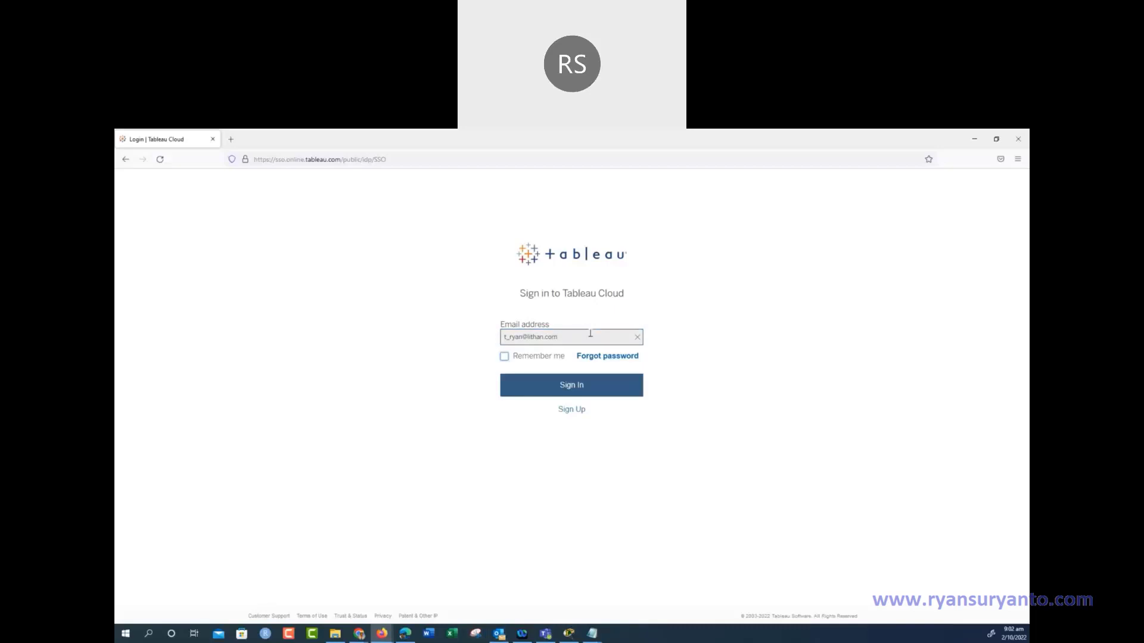
{"action": "left_click", "coordinate": [504, 356]}
{"action": "left_click", "coordinate": [533, 388]}
Enter the account password, sign in, and let Firefox save the login
{"action": "left_click", "coordinate": [541, 368]}
{"action": "type", "text": "****"}
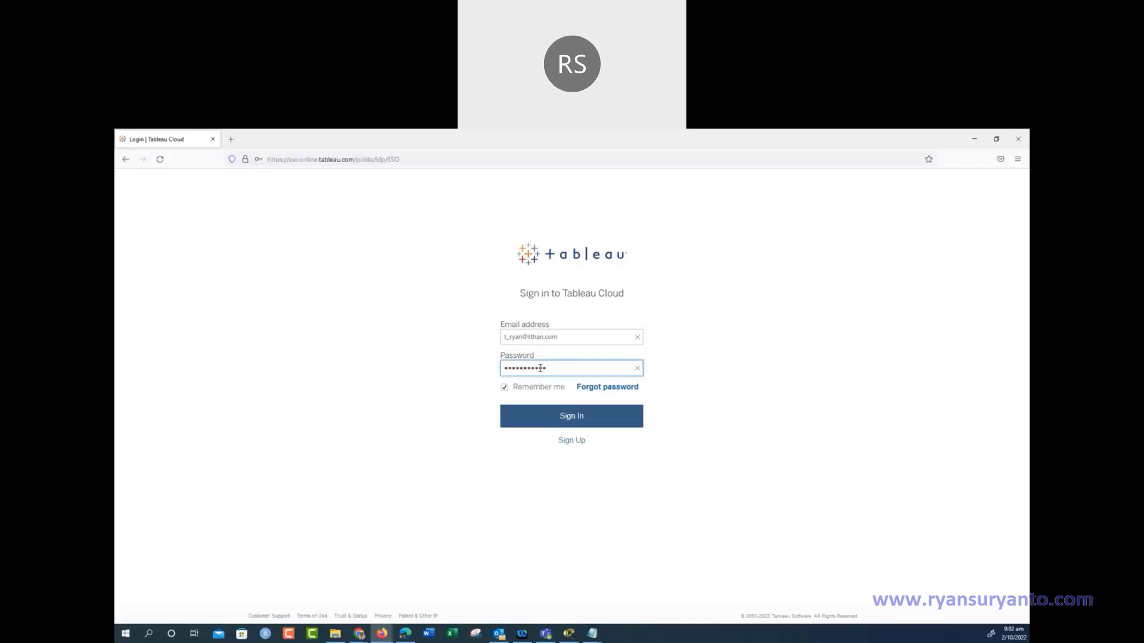
{"action": "left_click", "coordinate": [560, 419]}
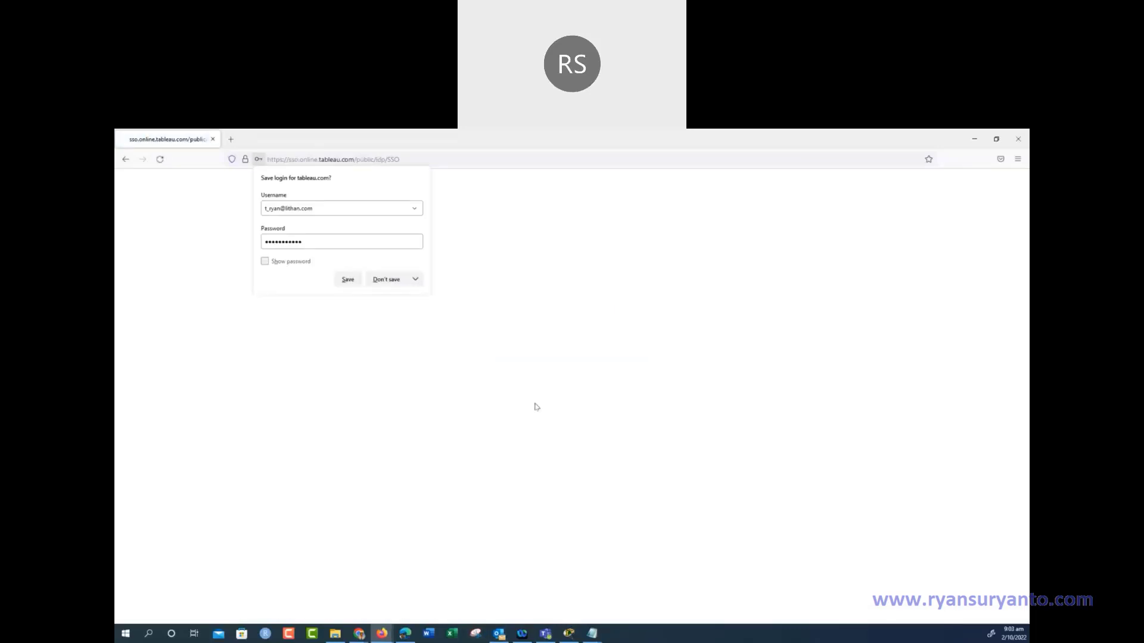
{"action": "left_click", "coordinate": [346, 279]}
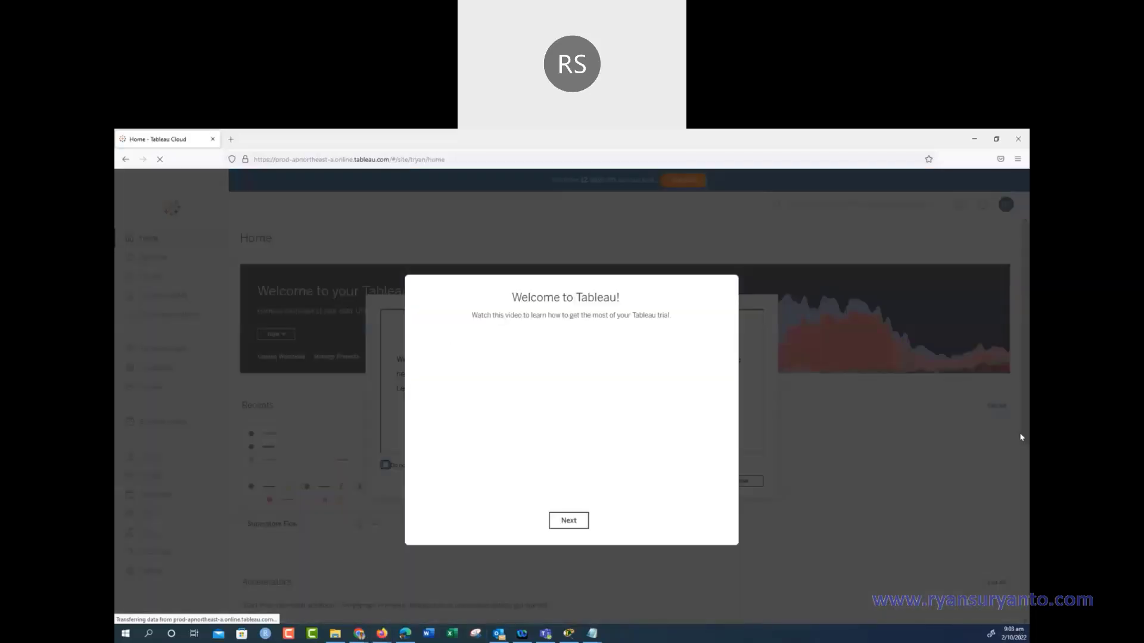
Dismiss the welcome video, Salesforce and create-a-dashboard prompts, and the upgrade notice
{"action": "left_click", "coordinate": [568, 521]}
{"action": "left_click", "coordinate": [572, 439]}
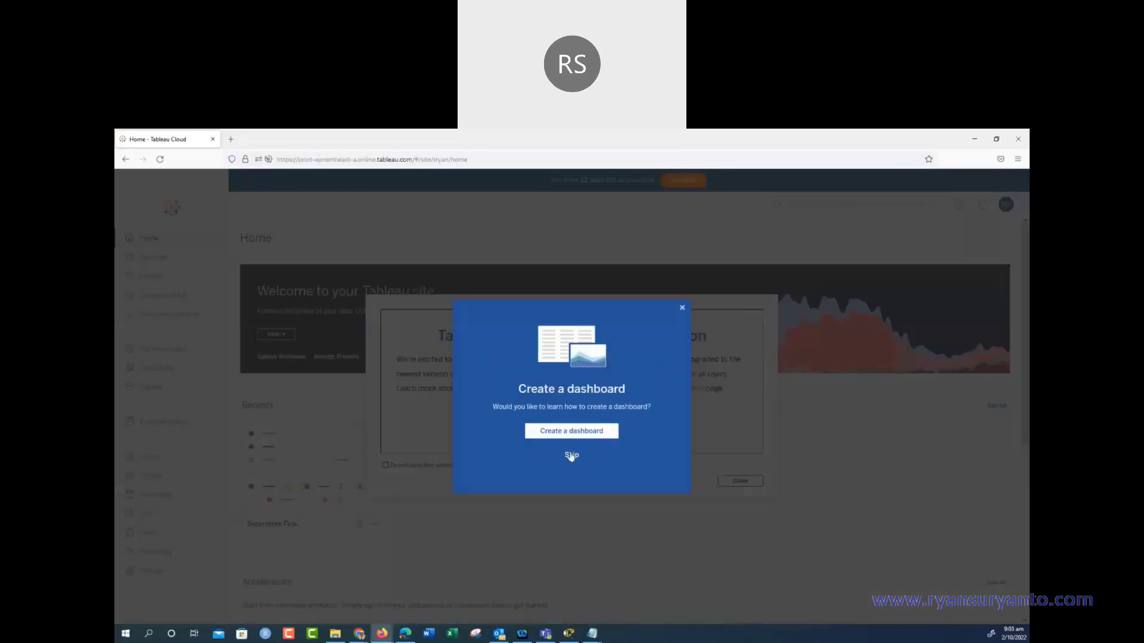
{"action": "left_click", "coordinate": [569, 456]}
{"action": "left_click", "coordinate": [733, 483]}
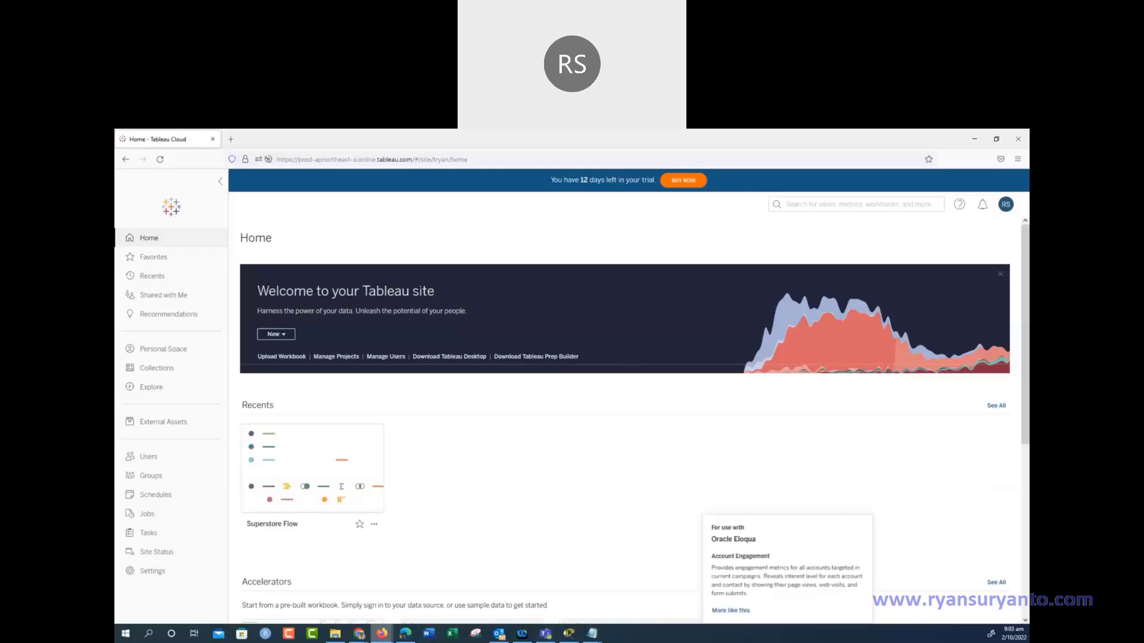
{"action": "left_click", "coordinate": [359, 634]}
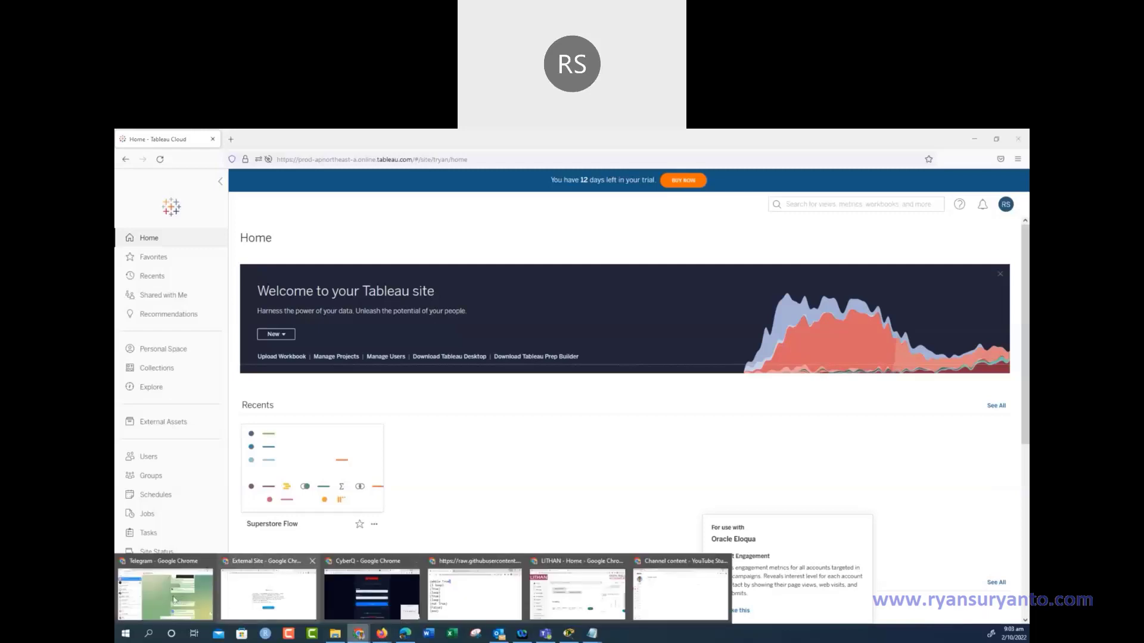
{"action": "left_click", "coordinate": [174, 600]}
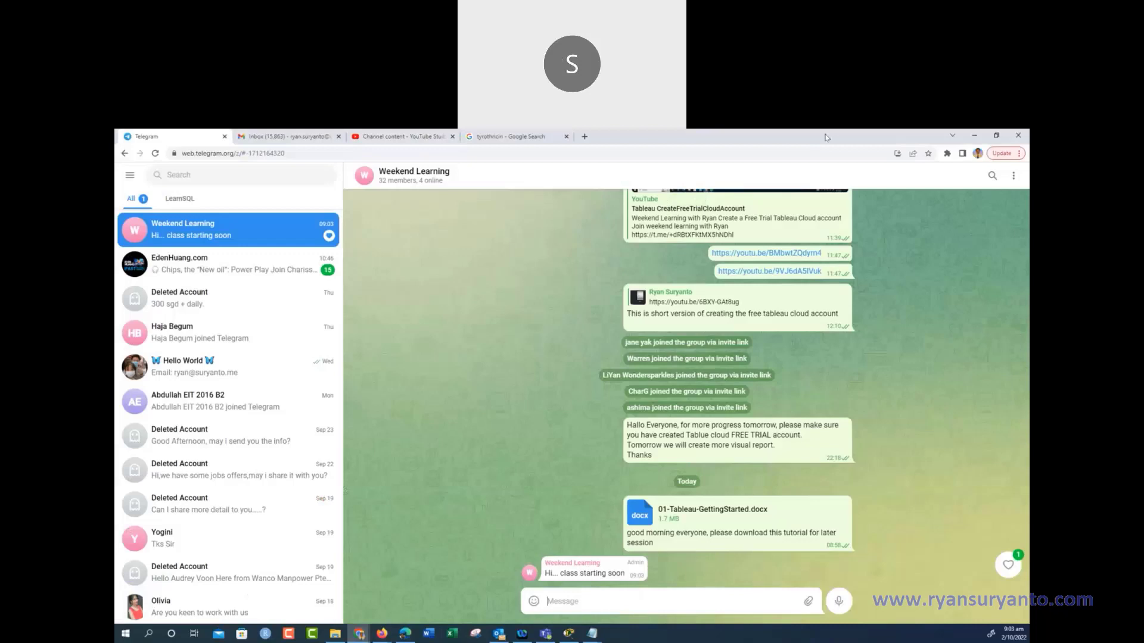
{"action": "left_click", "coordinate": [974, 136]}
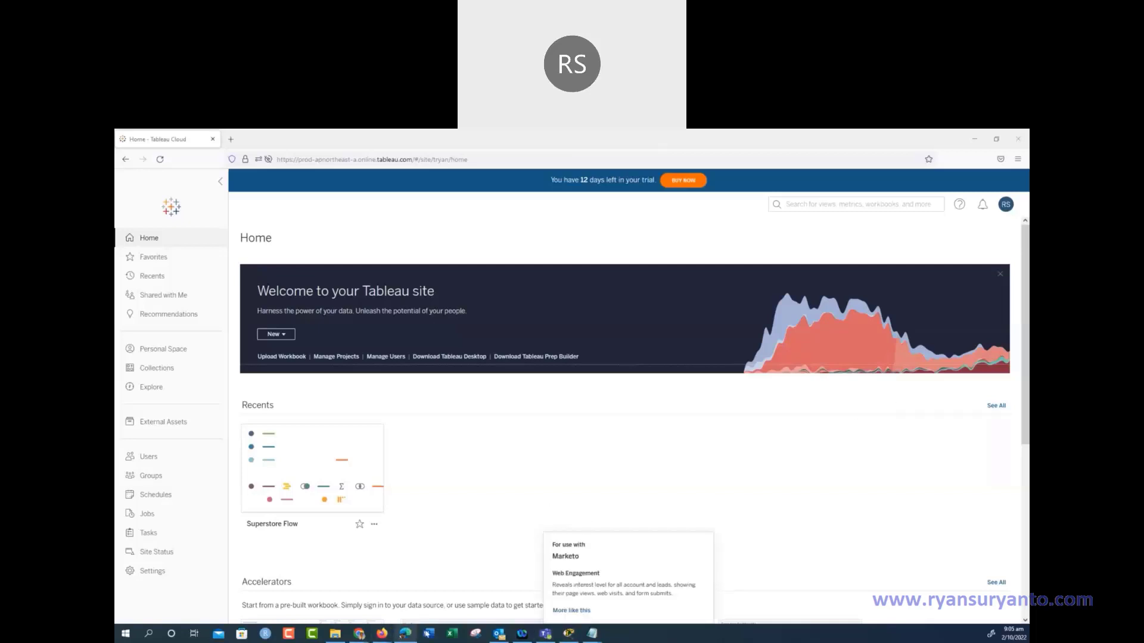
Launch Microsoft Word from the taskbar
{"action": "left_click", "coordinate": [429, 633]}
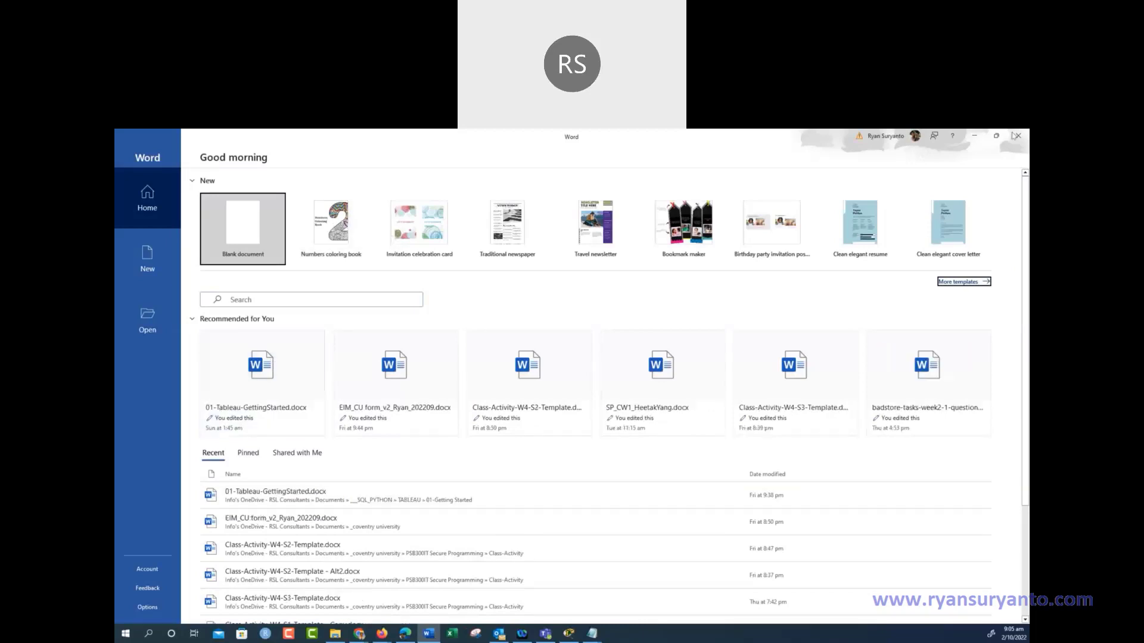
Open 01-Tableau-GettingStarted.docx from Recent and scroll through the tutorial
{"action": "left_click", "coordinate": [1016, 135]}
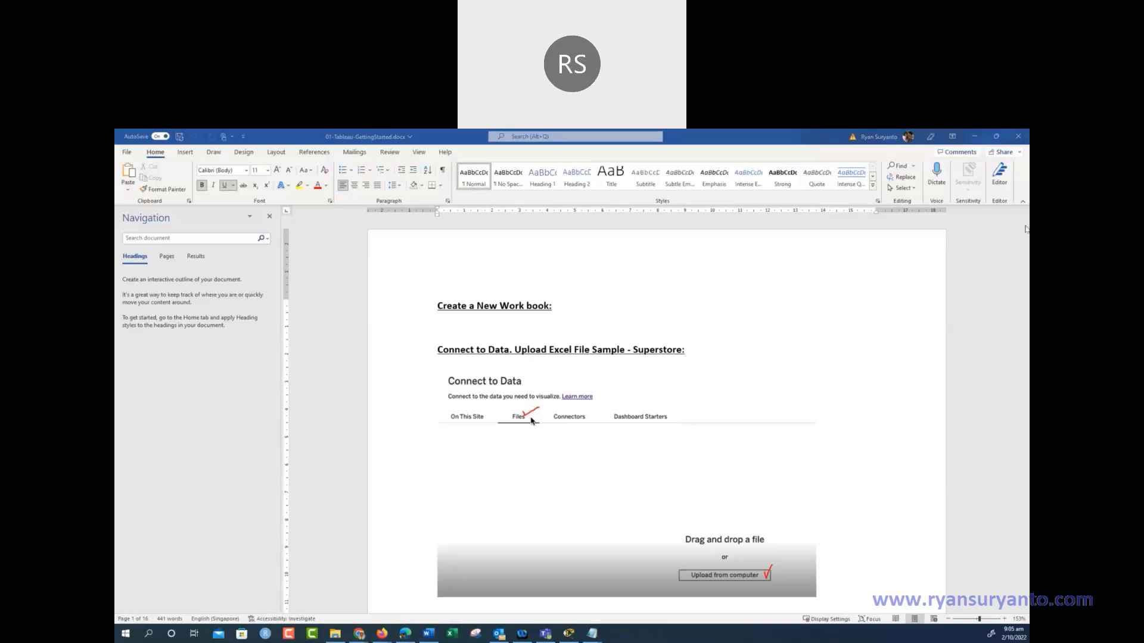
{"action": "scroll", "coordinate": [763, 507], "scroll_direction": "down", "scroll_amount": 6}
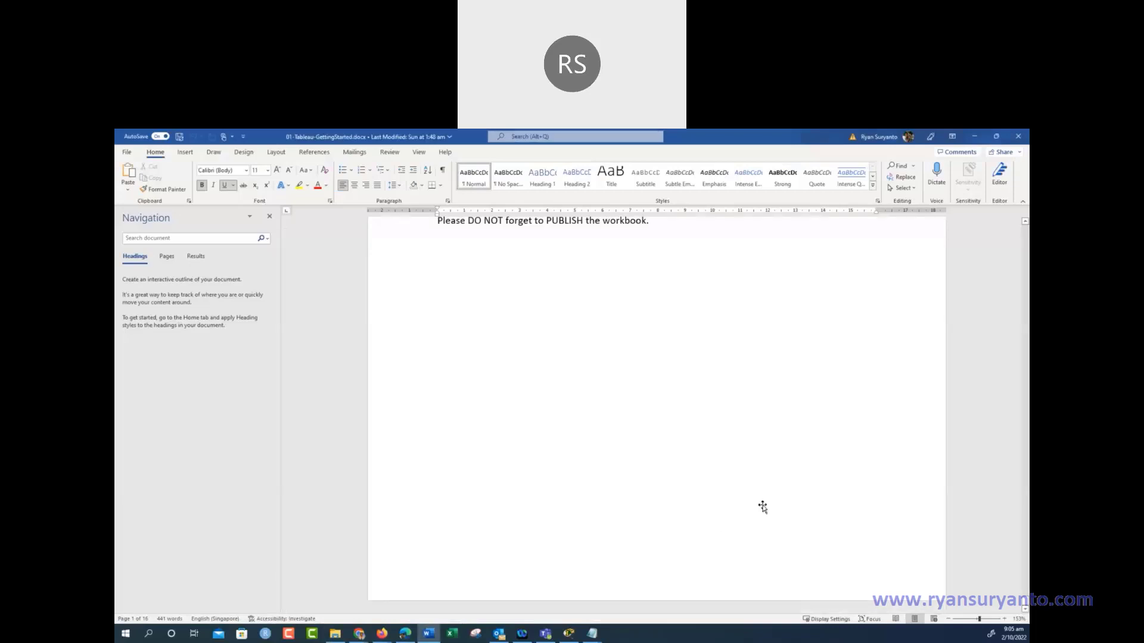
{"action": "scroll", "coordinate": [608, 421], "scroll_direction": "up", "scroll_amount": 6}
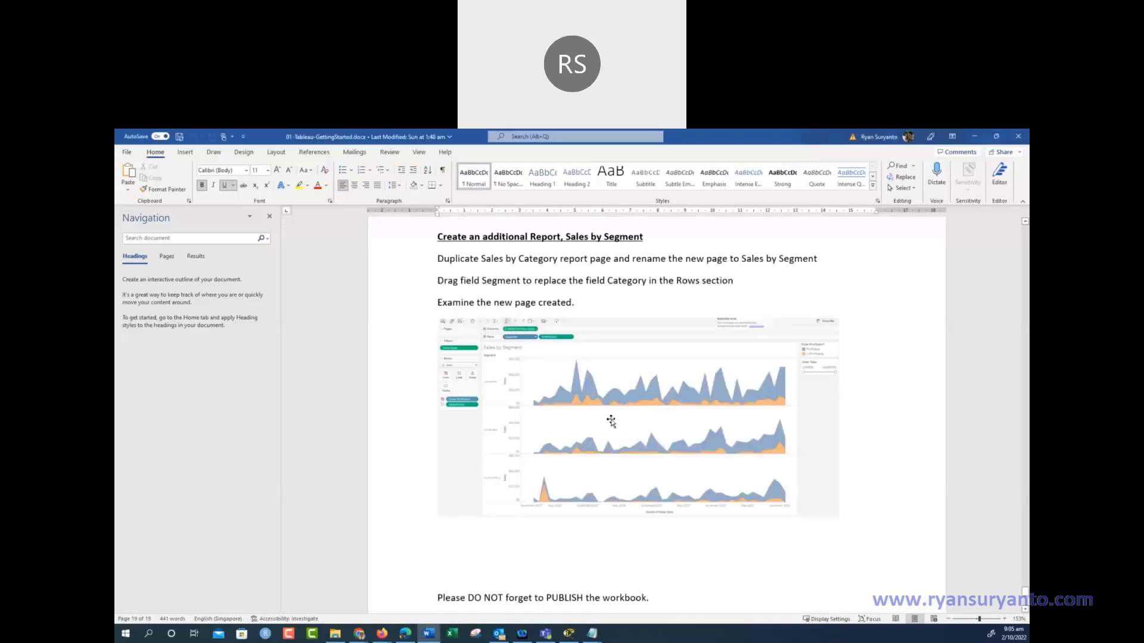
{"action": "scroll", "coordinate": [611, 421], "scroll_direction": "up", "scroll_amount": 5}
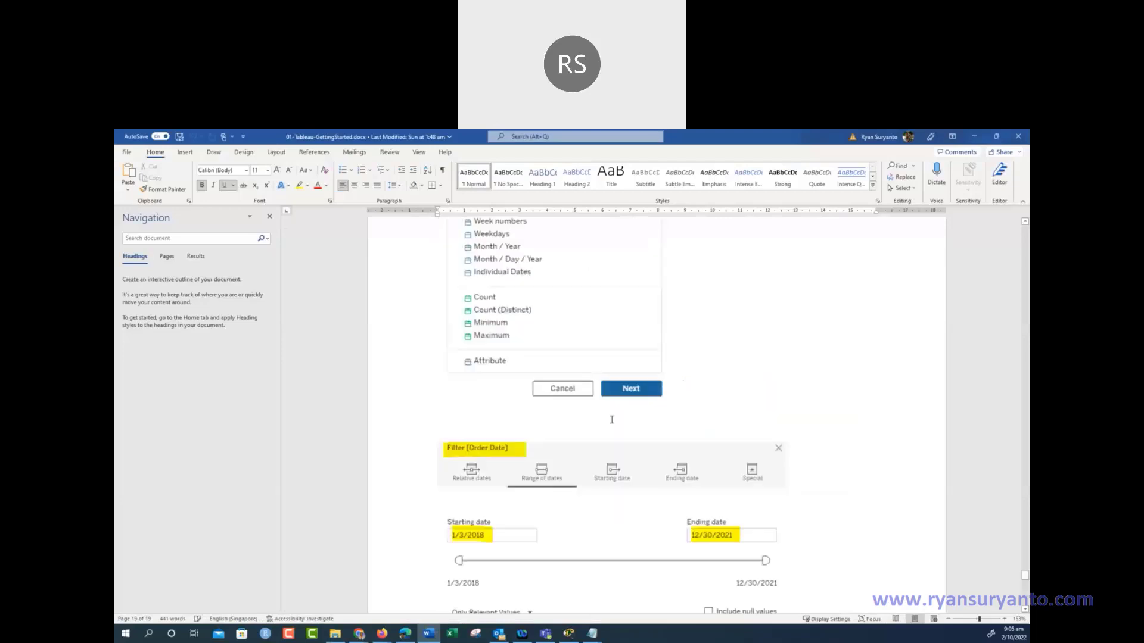
{"action": "scroll", "coordinate": [611, 420], "scroll_direction": "up", "scroll_amount": 5}
{"action": "scroll", "coordinate": [611, 419], "scroll_direction": "up", "scroll_amount": 5}
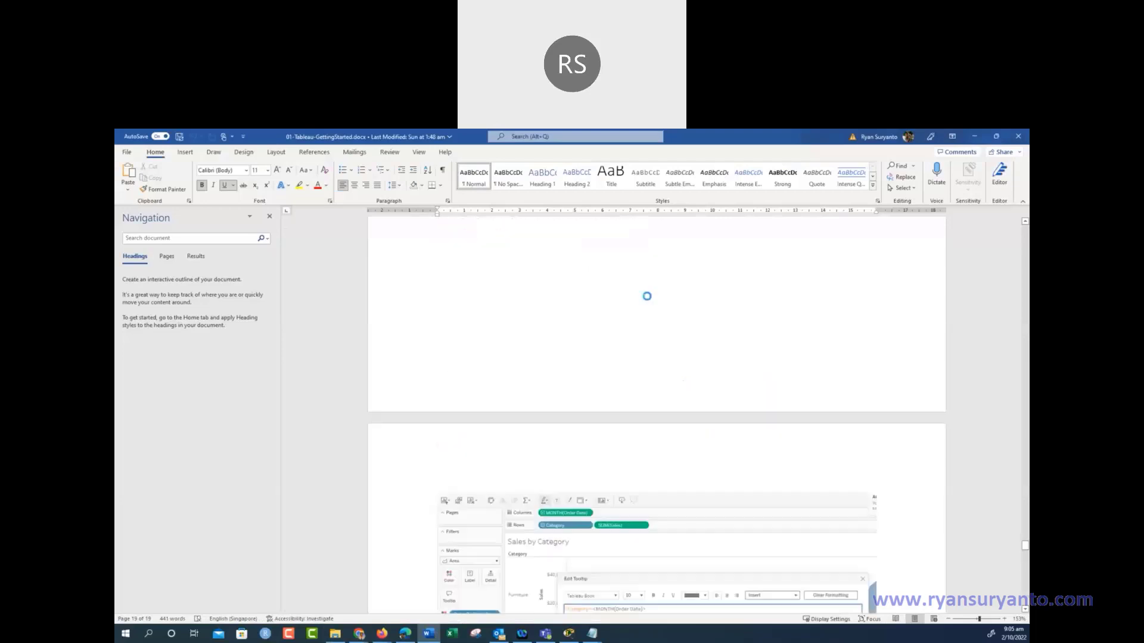
{"action": "scroll", "coordinate": [665, 337], "scroll_direction": "up", "scroll_amount": 5}
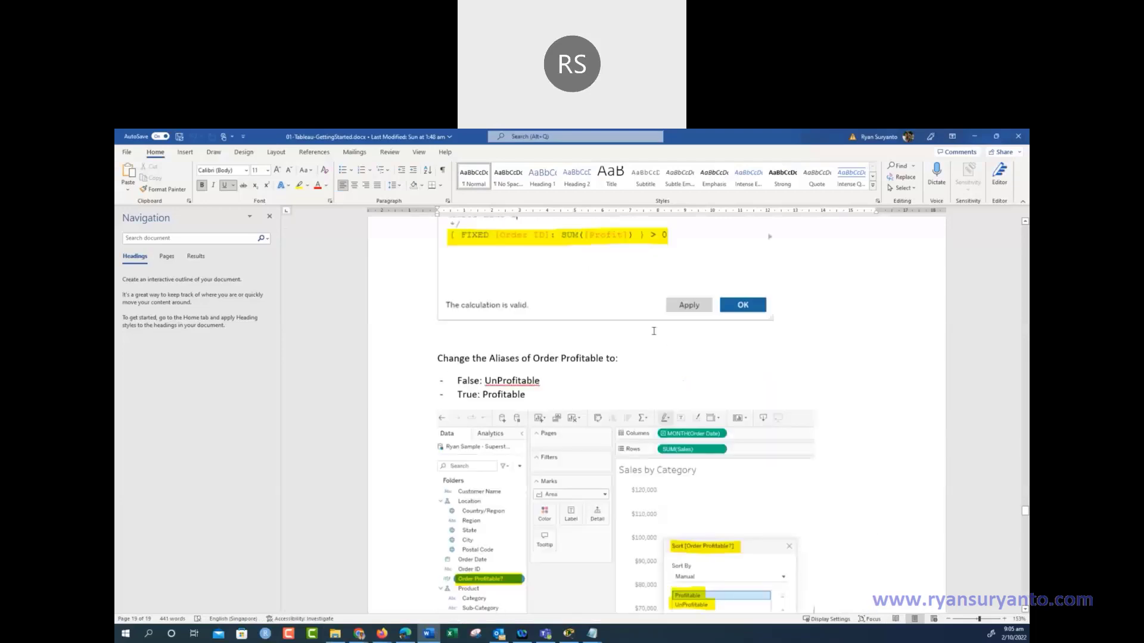
{"action": "scroll", "coordinate": [653, 331], "scroll_direction": "up", "scroll_amount": 5}
{"action": "scroll", "coordinate": [653, 333], "scroll_direction": "up", "scroll_amount": 5}
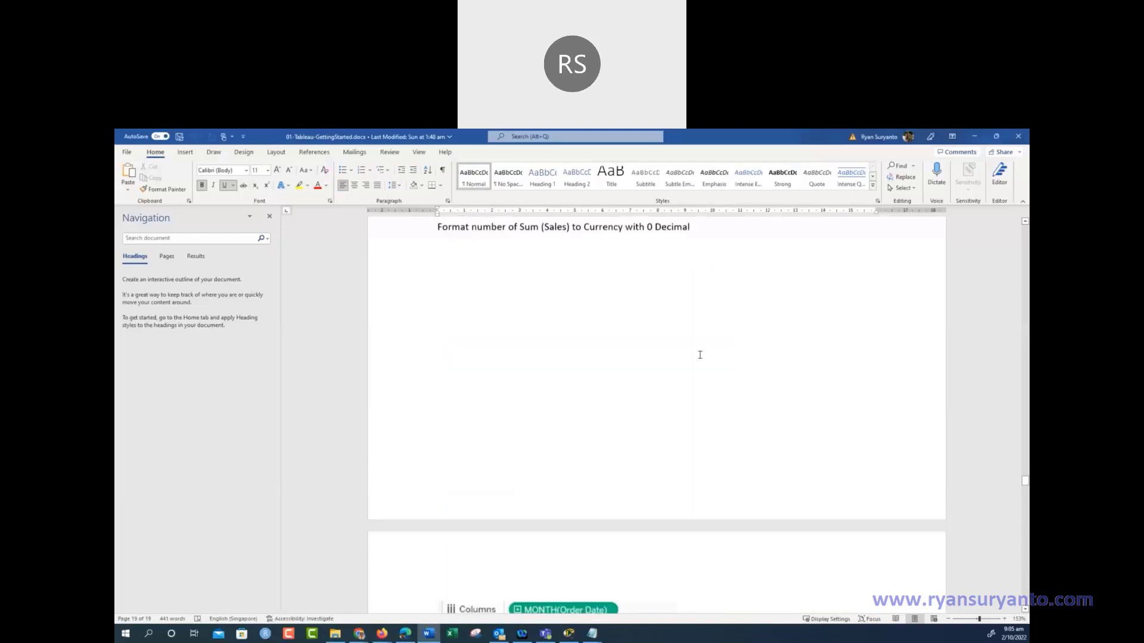
{"action": "scroll", "coordinate": [1014, 303], "scroll_direction": "up", "scroll_amount": 5}
{"action": "scroll", "coordinate": [1013, 302], "scroll_direction": "up", "scroll_amount": 1}
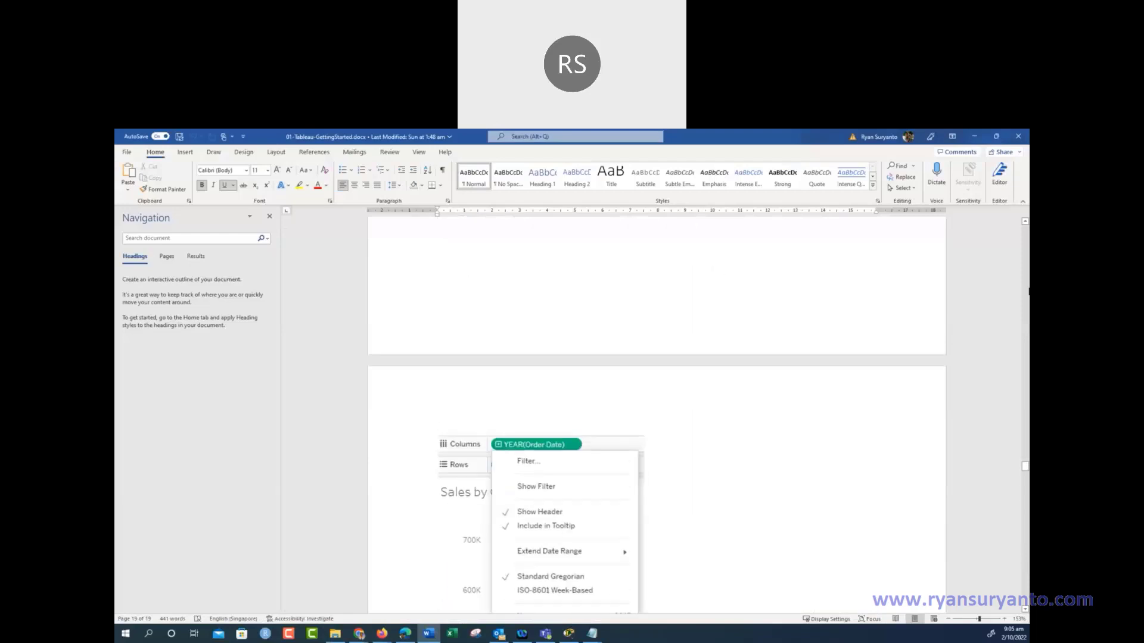
{"action": "scroll", "coordinate": [656, 411], "scroll_direction": "up", "scroll_amount": 5}
{"action": "scroll", "coordinate": [925, 361], "scroll_direction": "up", "scroll_amount": 5}
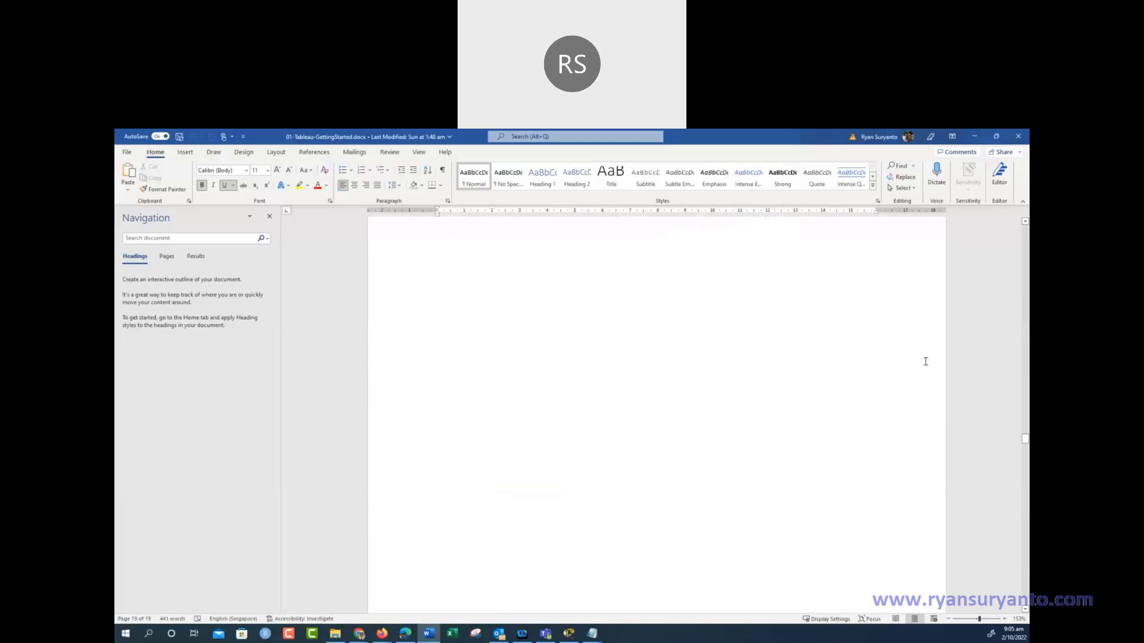
Return to the document's first page with the 'Create a New Work book' instructions
{"action": "scroll", "coordinate": [925, 362], "scroll_direction": "down", "scroll_amount": 2}
{"action": "scroll", "coordinate": [922, 361], "scroll_direction": "up", "scroll_amount": 2}
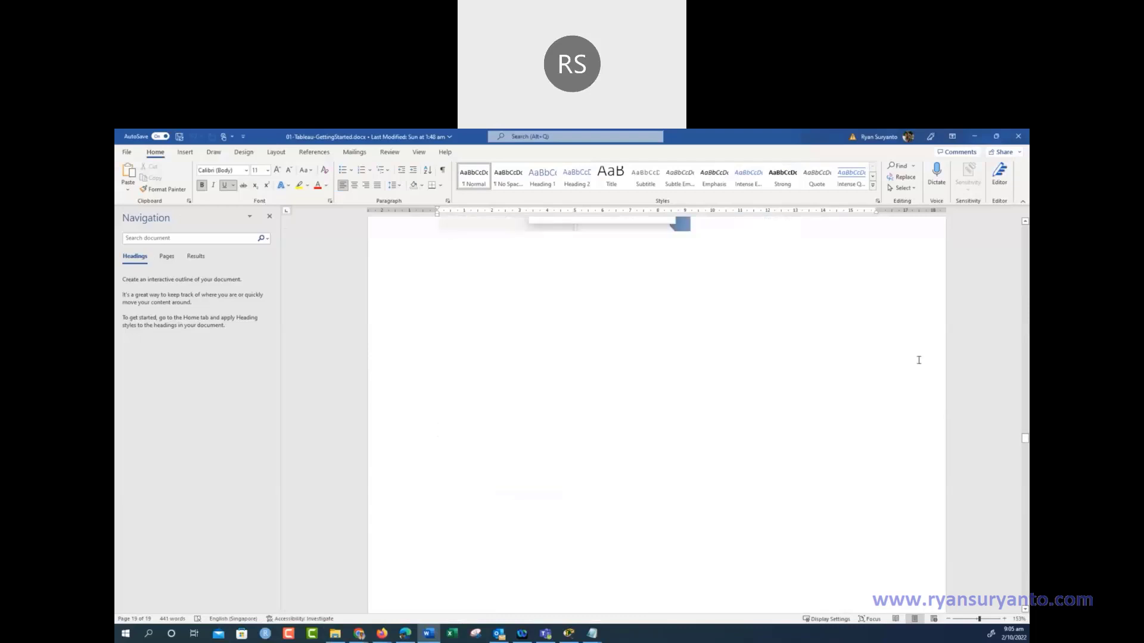
{"action": "scroll", "coordinate": [918, 360], "scroll_direction": "up", "scroll_amount": 3}
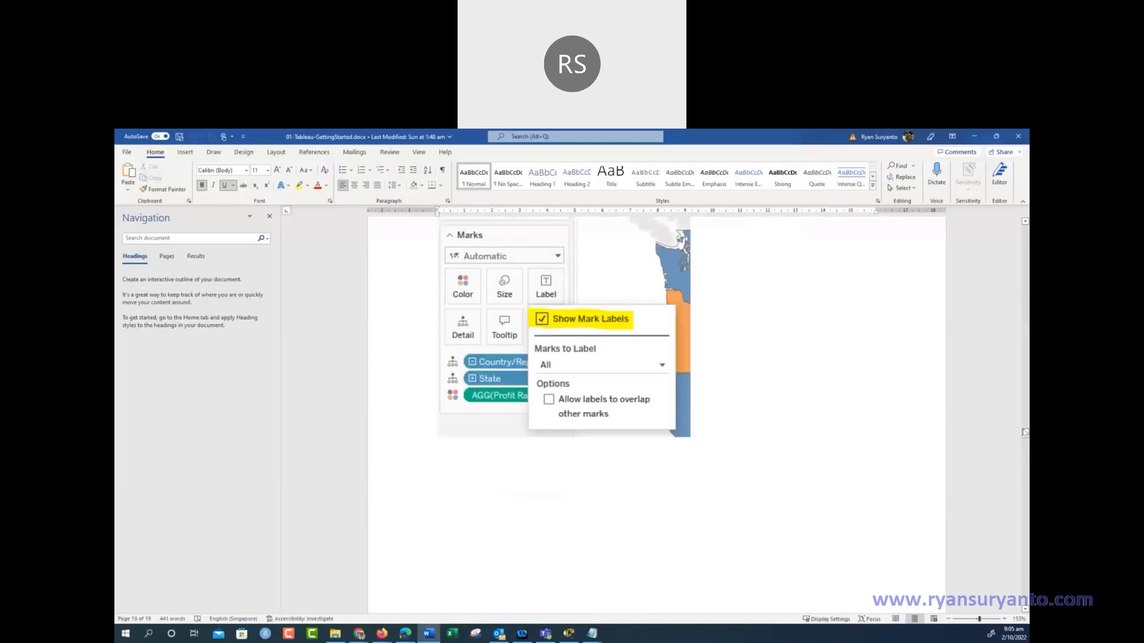
{"action": "left_click_drag", "start_coordinate": [1025, 433], "coordinate": [1024, 334]}
{"action": "left_click_drag", "start_coordinate": [1026, 232], "coordinate": [1025, 229]}
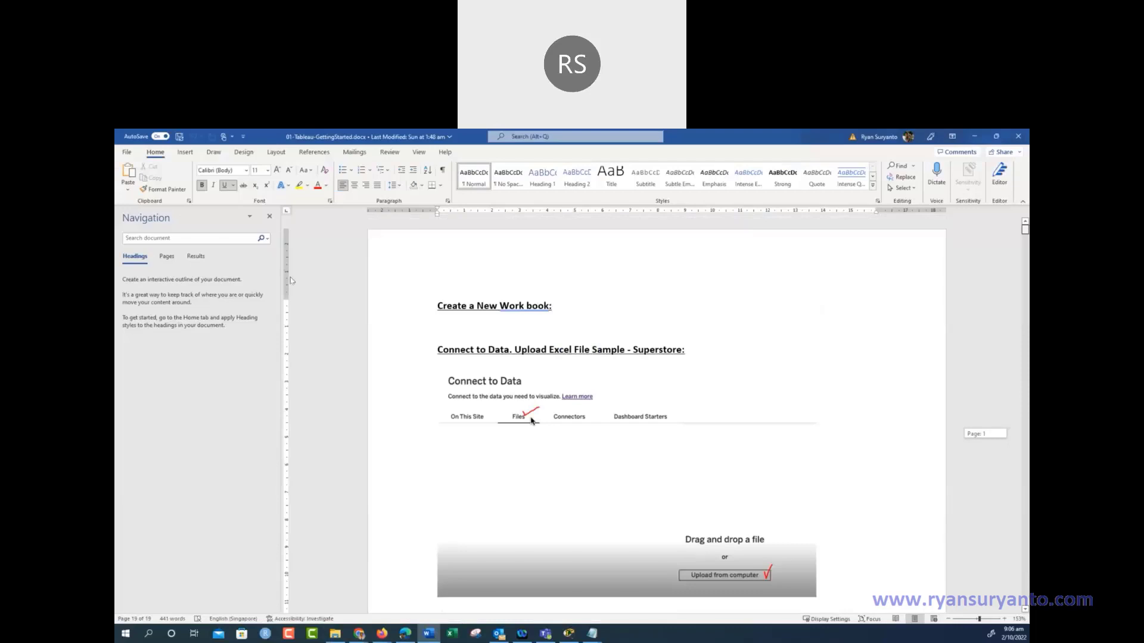
Close the Navigation pane and scroll down to the Hide Unused Field section on page 3
{"action": "left_click", "coordinate": [270, 216]}
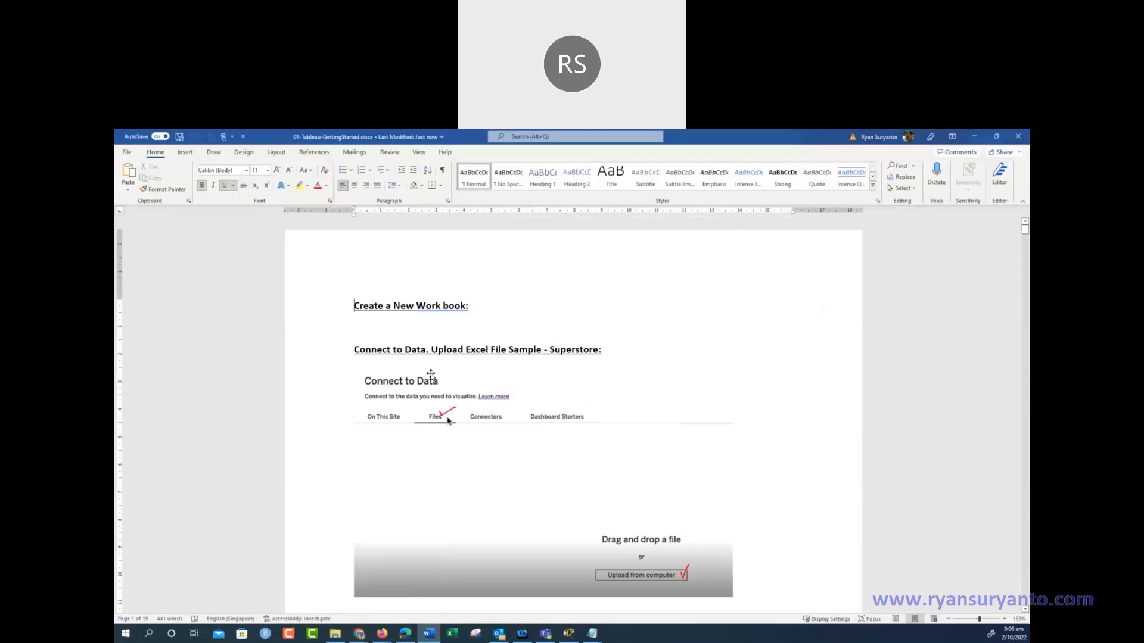
{"action": "scroll", "coordinate": [638, 439], "scroll_direction": "down", "scroll_amount": 3}
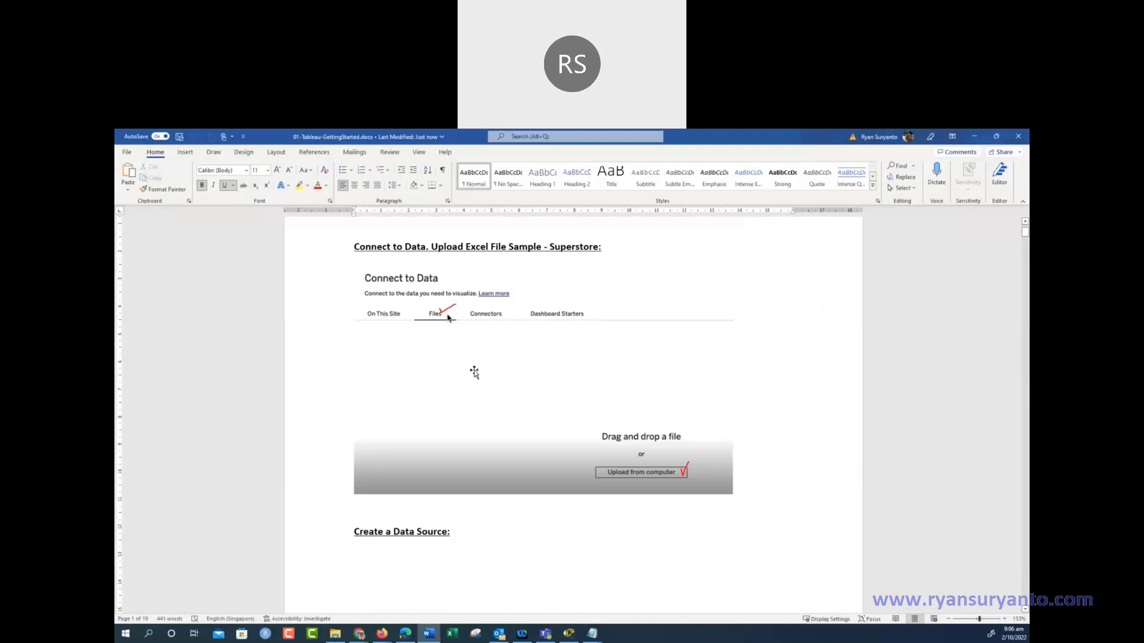
{"action": "scroll", "coordinate": [470, 367], "scroll_direction": "down", "scroll_amount": 3}
{"action": "scroll", "coordinate": [470, 366], "scroll_direction": "down", "scroll_amount": 10}
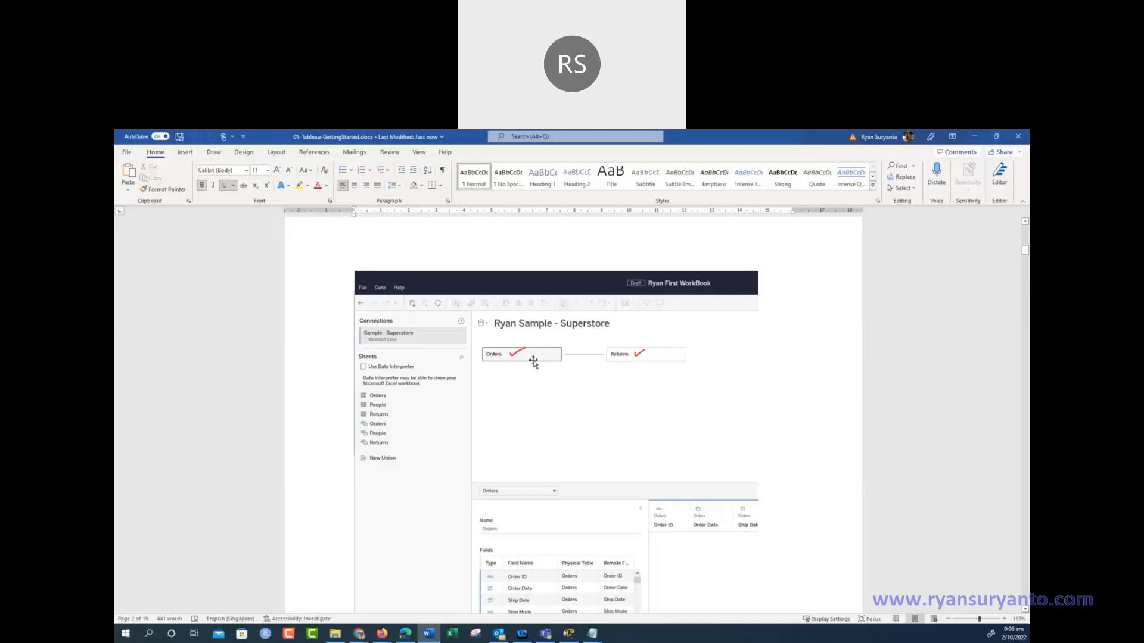
{"action": "scroll", "coordinate": [591, 356], "scroll_direction": "down", "scroll_amount": 6}
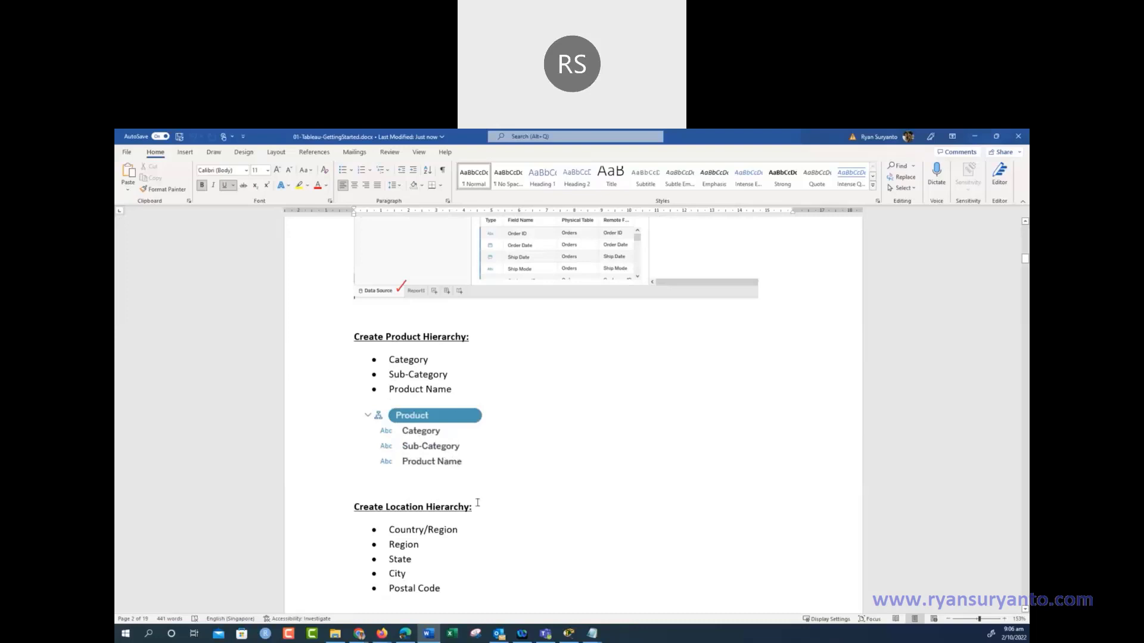
{"action": "scroll", "coordinate": [478, 502], "scroll_direction": "down", "scroll_amount": 3}
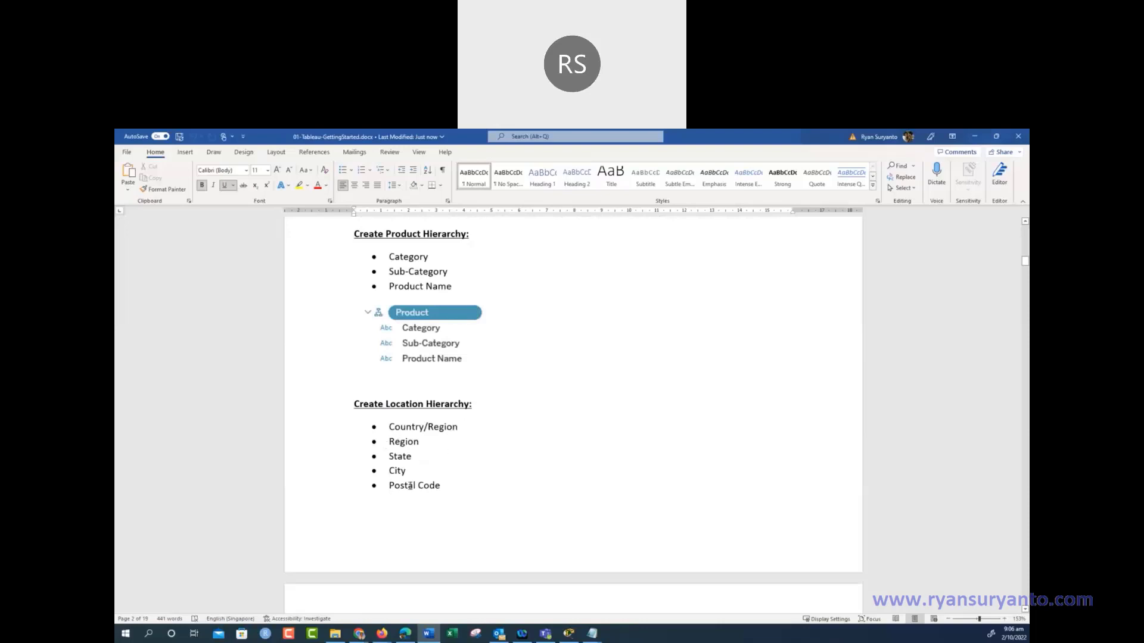
{"action": "scroll", "coordinate": [487, 492], "scroll_direction": "down", "scroll_amount": 10}
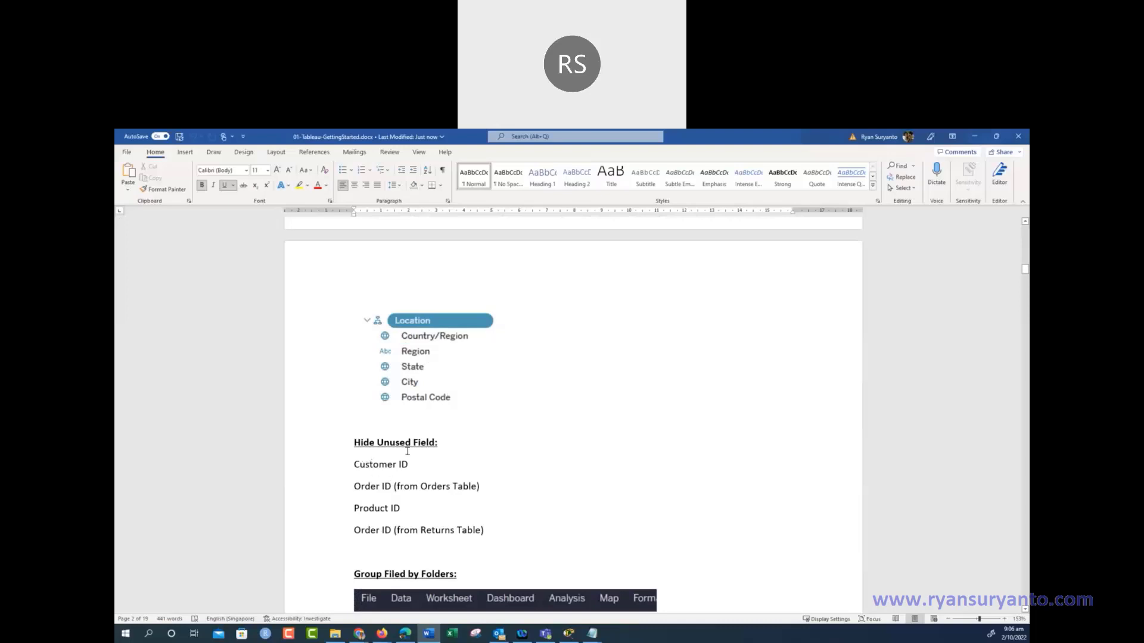
{"action": "scroll", "coordinate": [461, 441], "scroll_direction": "down", "scroll_amount": 2}
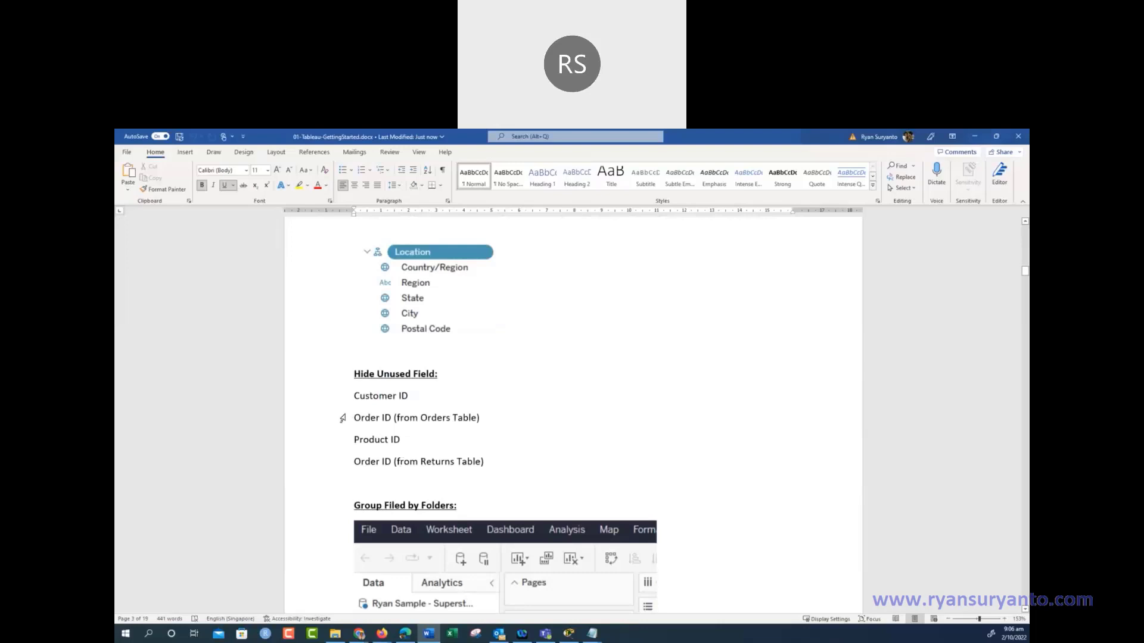
Delete the 'Order ID (from Orders Table)' line from the Hide Unused Field list
{"action": "left_click", "coordinate": [324, 424]}
{"action": "key", "text": "Delete"}
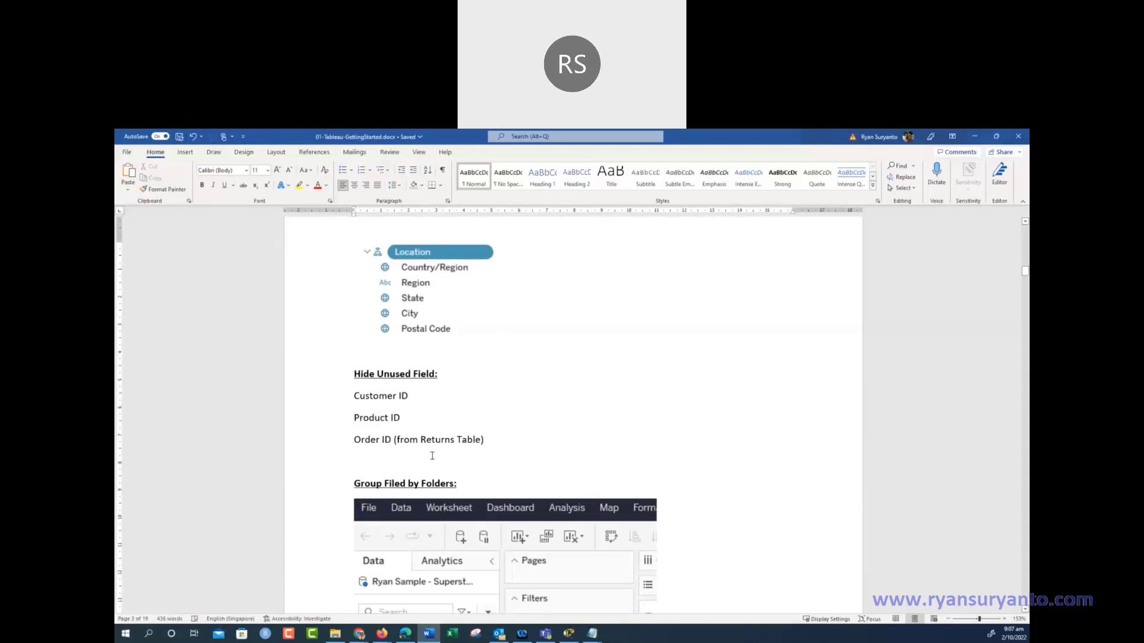
{"action": "key", "text": "ctrl+z"}
{"action": "left_click", "coordinate": [432, 418]}
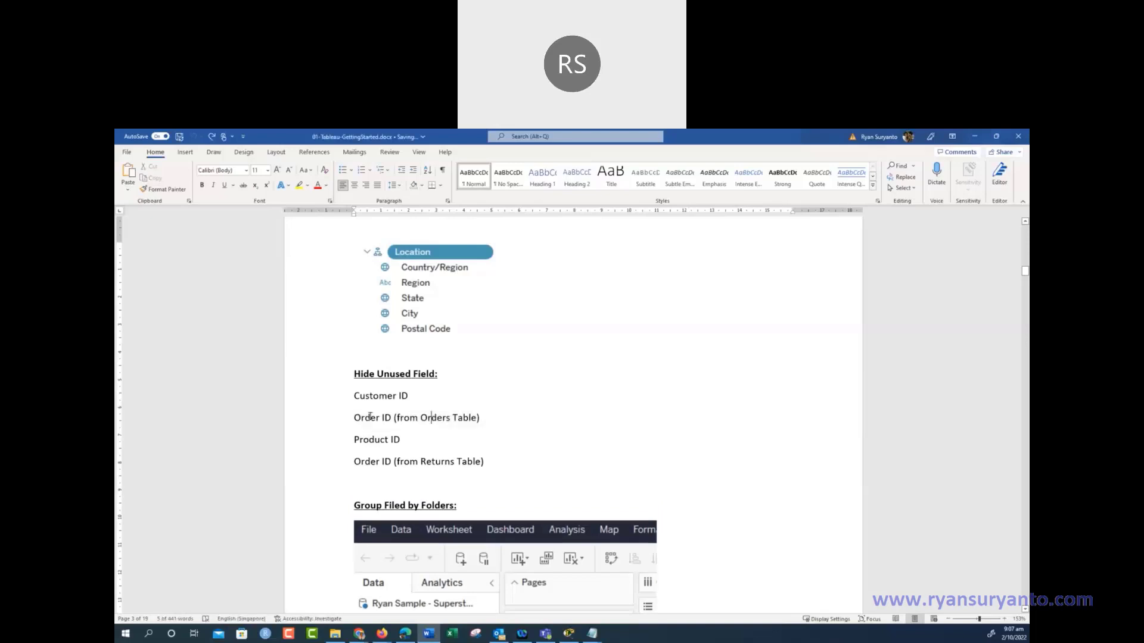
{"action": "left_click", "coordinate": [330, 425]}
{"action": "key", "text": "Delete"}
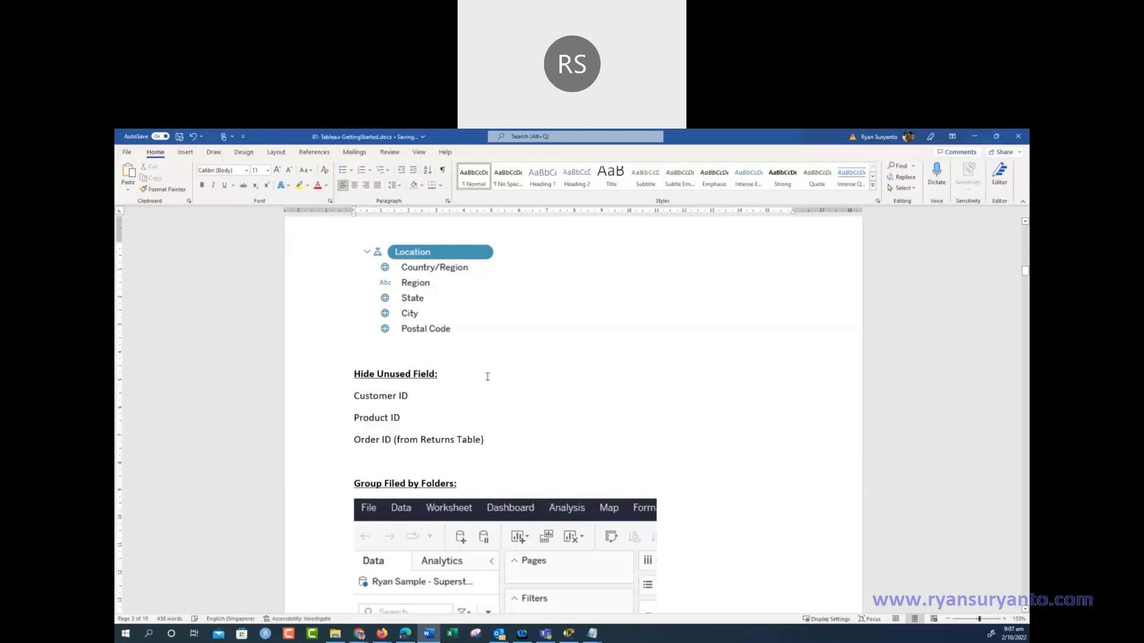
Remove the misplaced letter from 'Filed' in the Group Filed by Folders heading
{"action": "scroll", "coordinate": [486, 376], "scroll_direction": "down", "scroll_amount": 2}
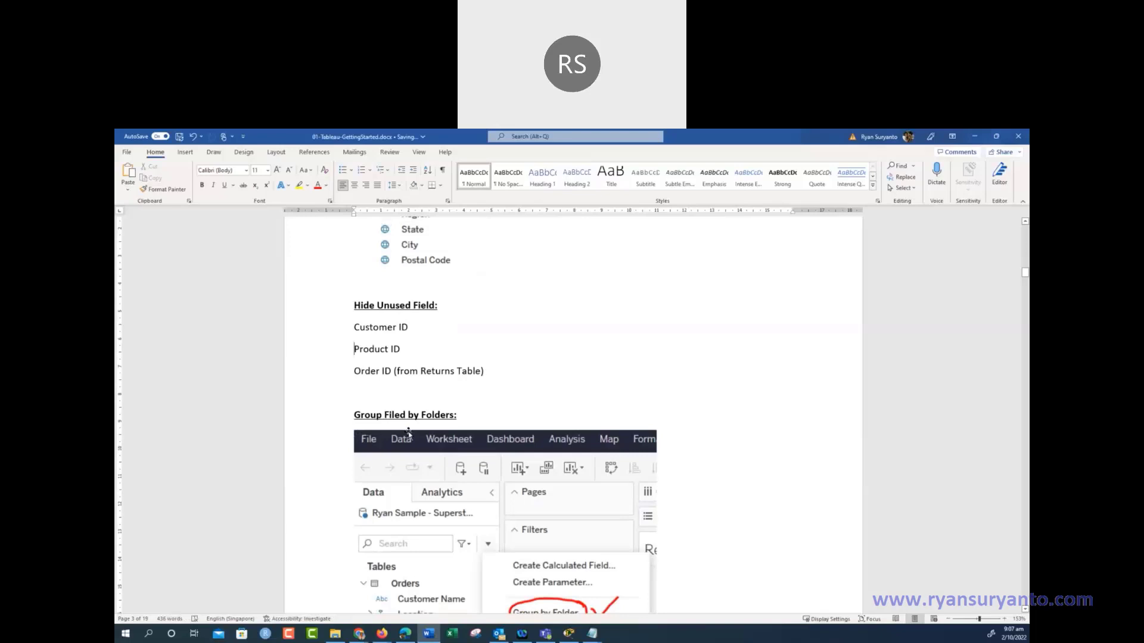
{"action": "left_click", "coordinate": [392, 415]}
{"action": "key", "text": "BackSpace"}
Complete the word 'Field', then scroll down to the 'Change the AGG(Profit Ratio) Format' heading
{"action": "type", "text": "l"}
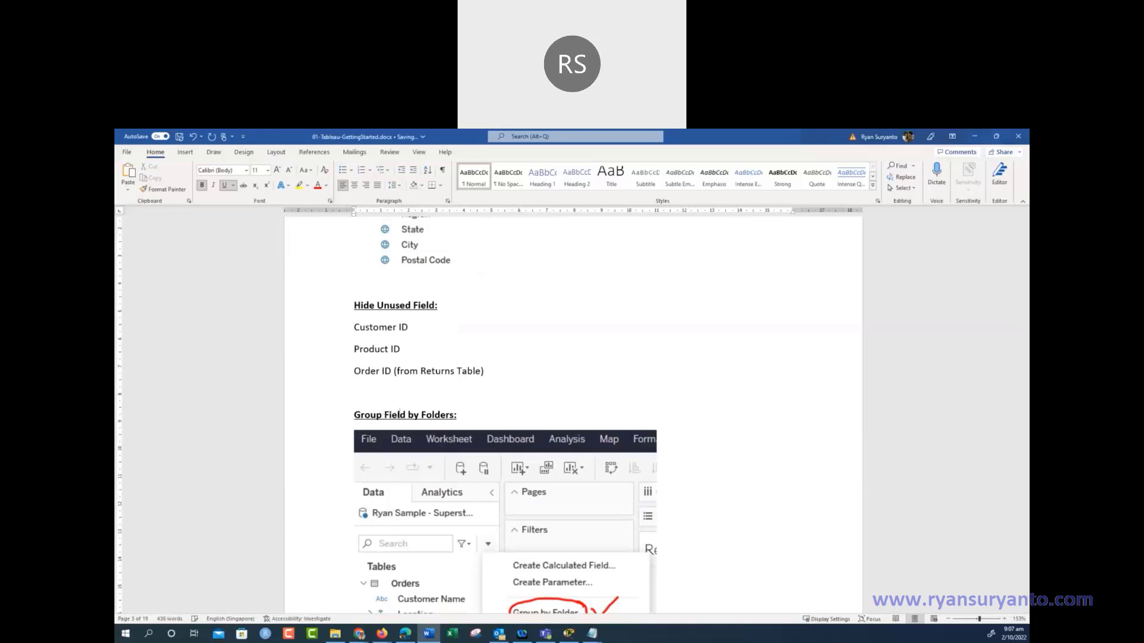
{"action": "scroll", "coordinate": [446, 434], "scroll_direction": "down", "scroll_amount": 3}
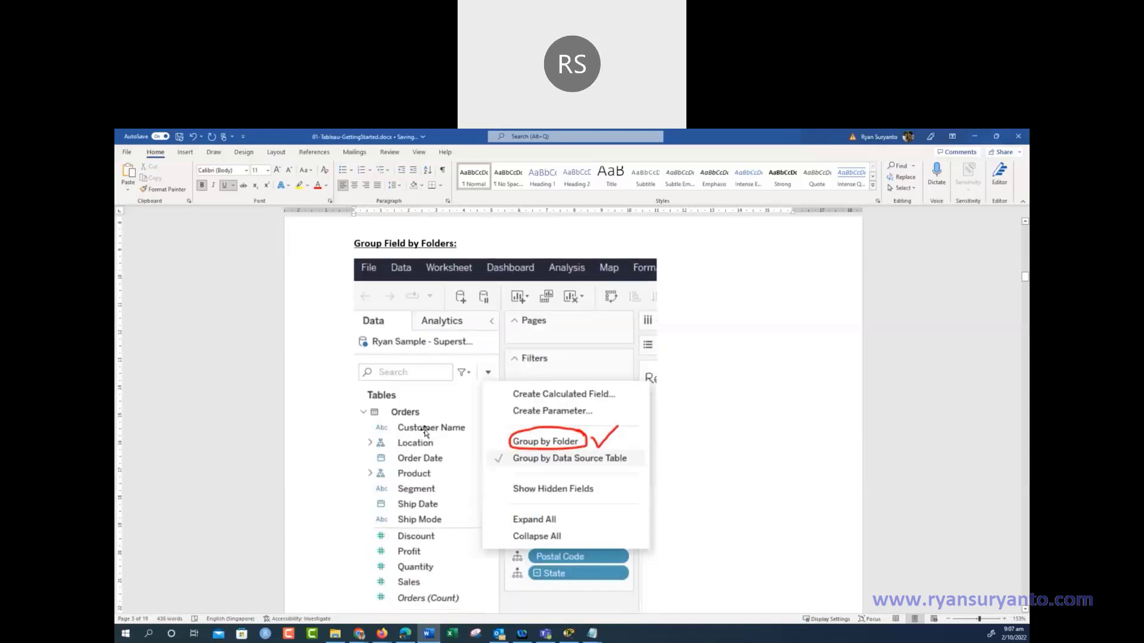
{"action": "scroll", "coordinate": [426, 433], "scroll_direction": "down", "scroll_amount": 1}
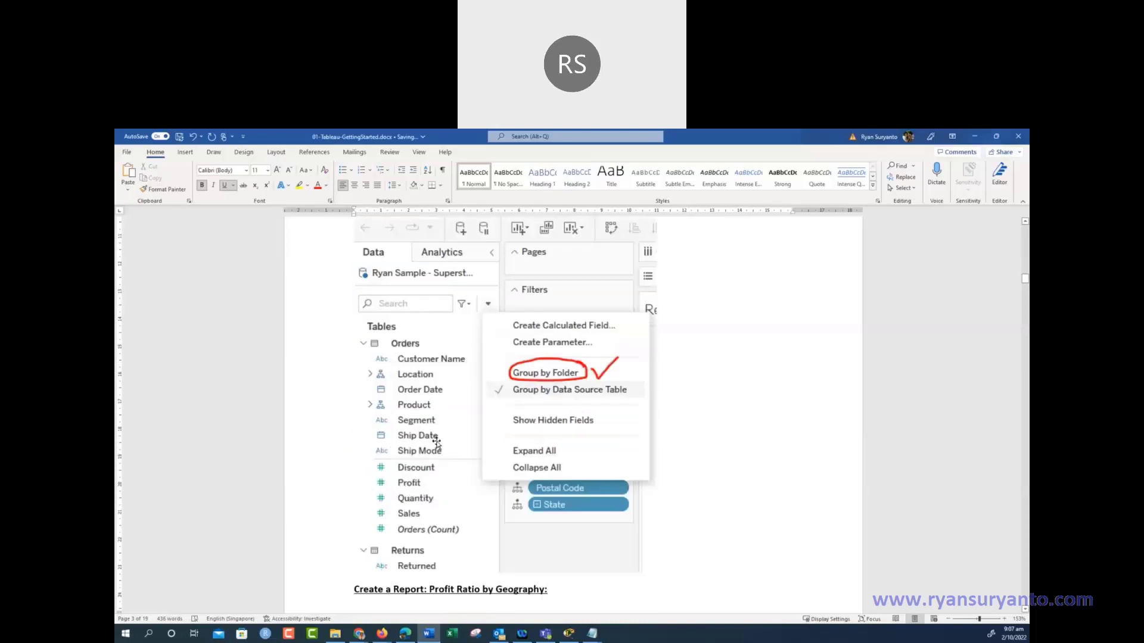
{"action": "scroll", "coordinate": [437, 442], "scroll_direction": "down", "scroll_amount": 4}
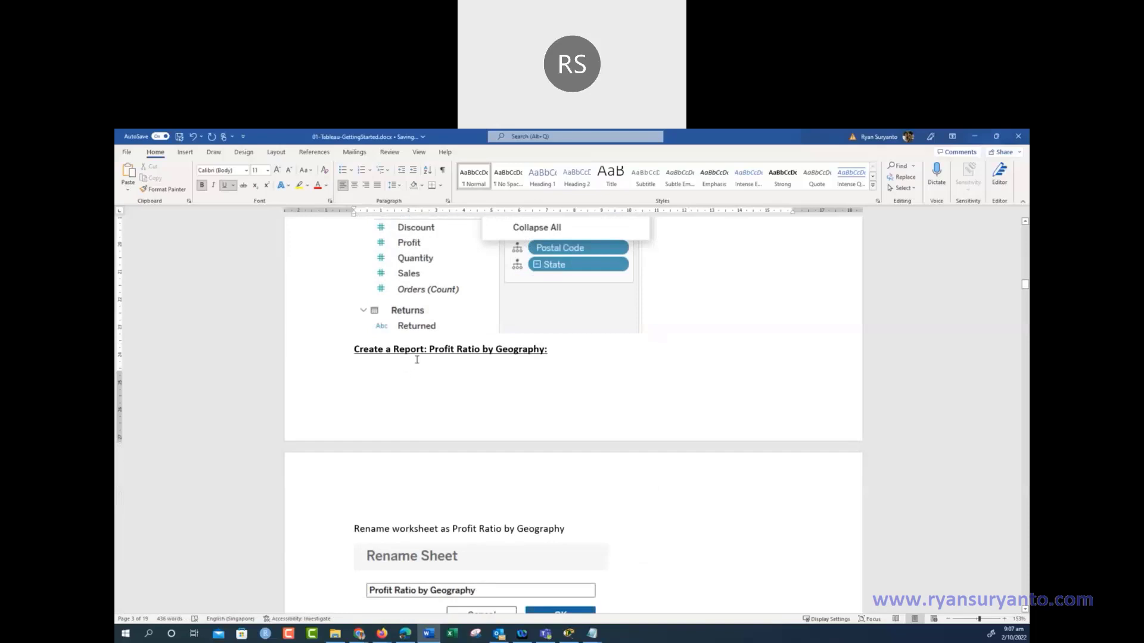
{"action": "scroll", "coordinate": [506, 361], "scroll_direction": "down", "scroll_amount": 5}
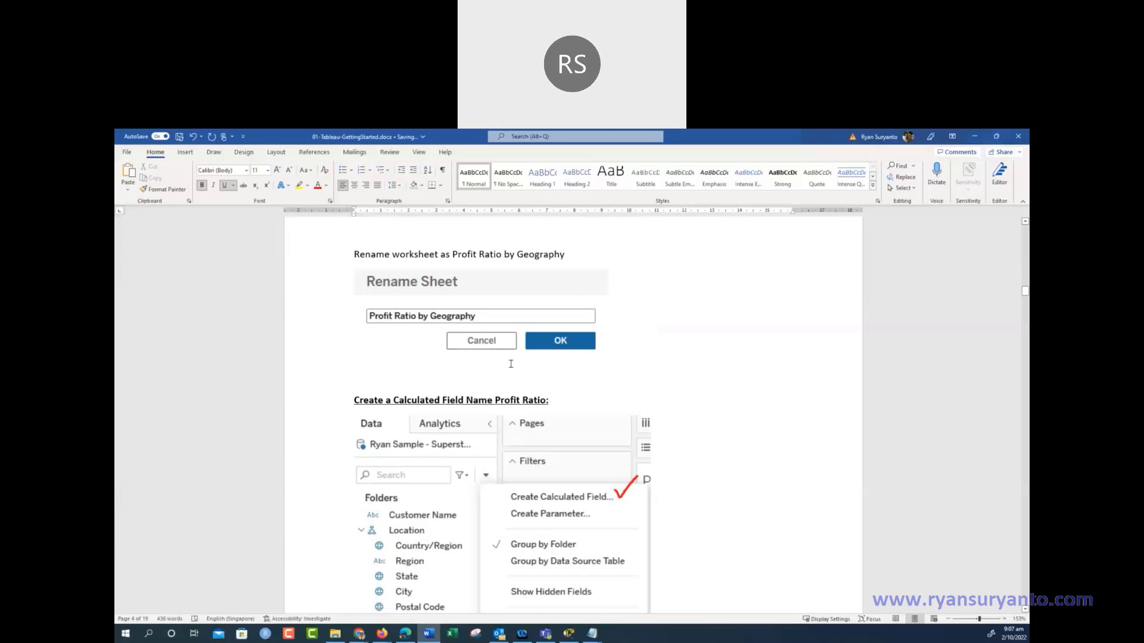
{"action": "scroll", "coordinate": [511, 364], "scroll_direction": "down", "scroll_amount": 3}
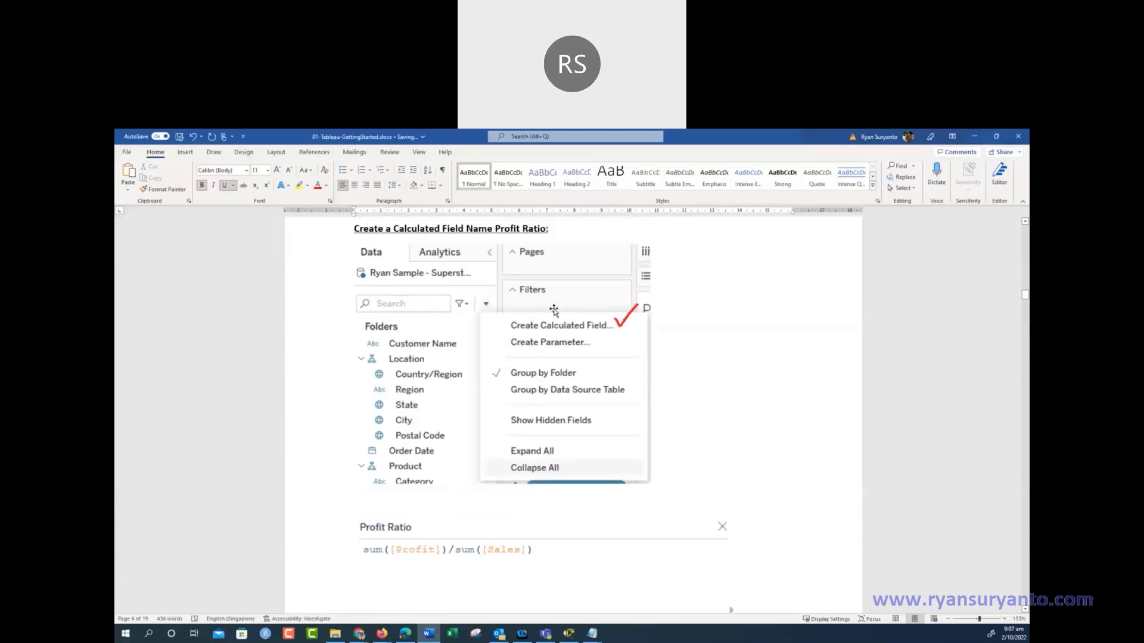
{"action": "scroll", "coordinate": [553, 309], "scroll_direction": "down", "scroll_amount": 5}
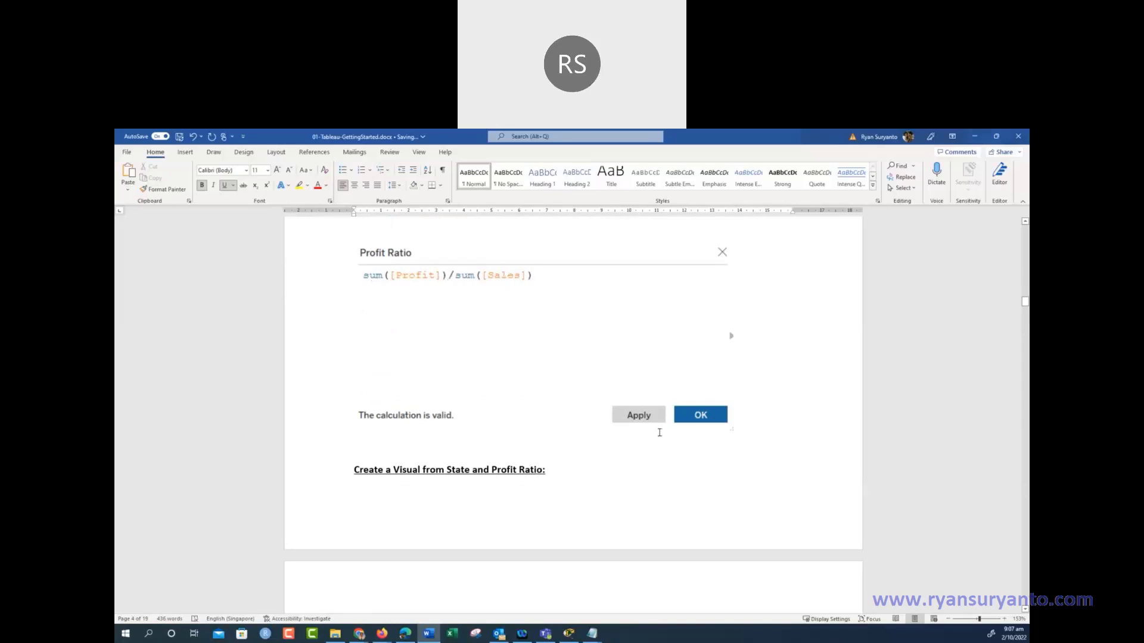
{"action": "scroll", "coordinate": [659, 432], "scroll_direction": "down", "scroll_amount": 3}
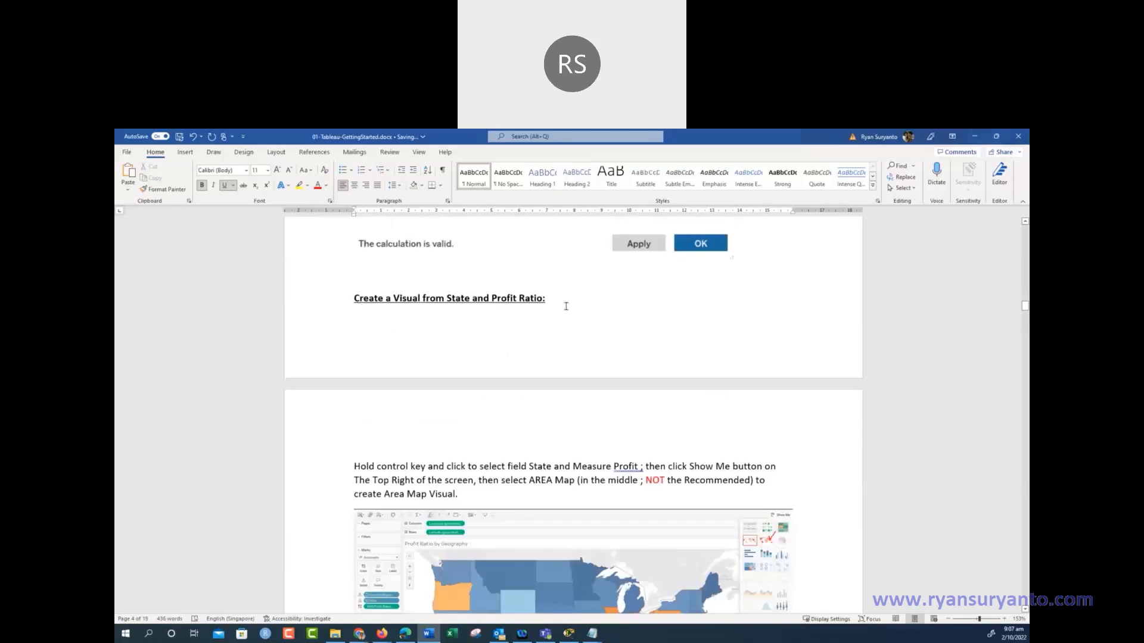
{"action": "scroll", "coordinate": [561, 306], "scroll_direction": "down", "scroll_amount": 2}
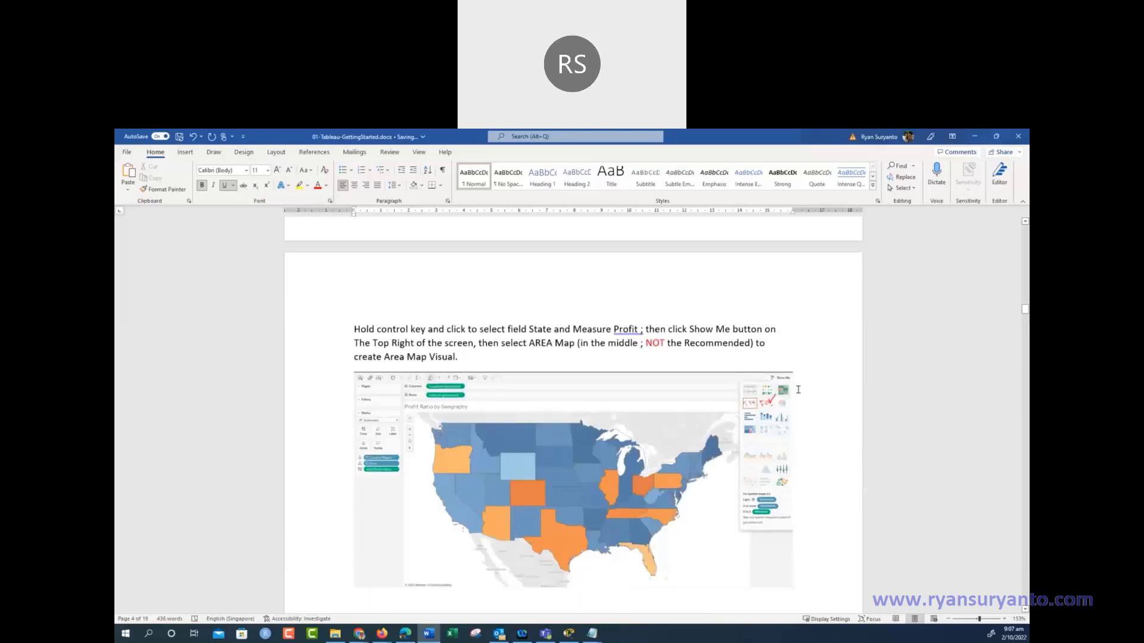
{"action": "scroll", "coordinate": [747, 355], "scroll_direction": "down", "scroll_amount": 2}
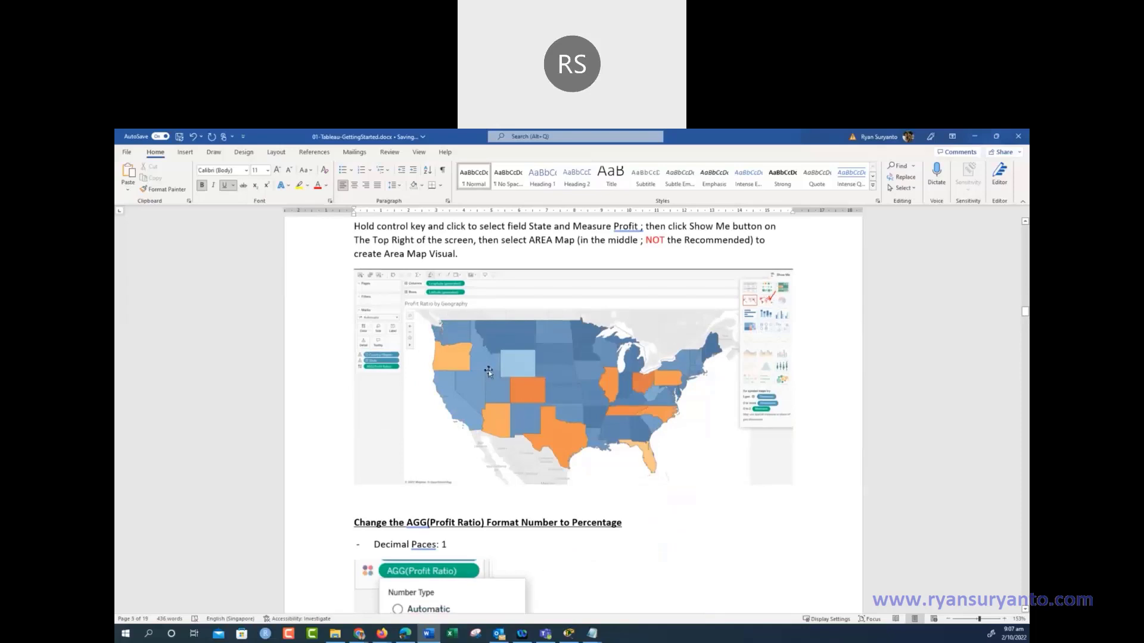
{"action": "scroll", "coordinate": [488, 372], "scroll_direction": "down", "scroll_amount": 3}
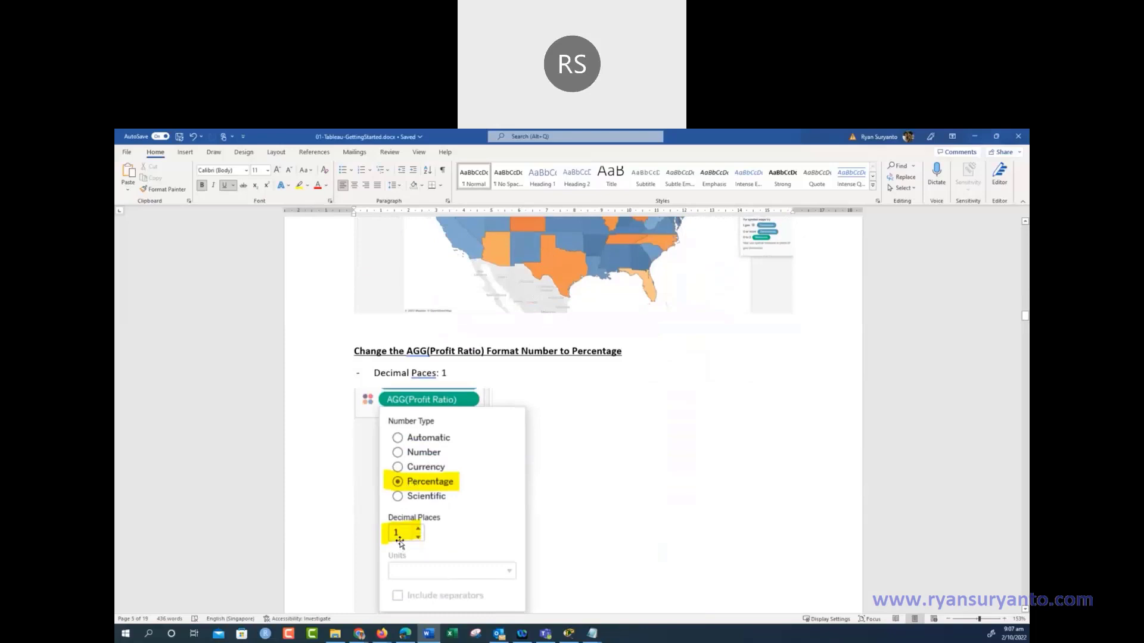
{"action": "scroll", "coordinate": [399, 542], "scroll_direction": "down", "scroll_amount": 5}
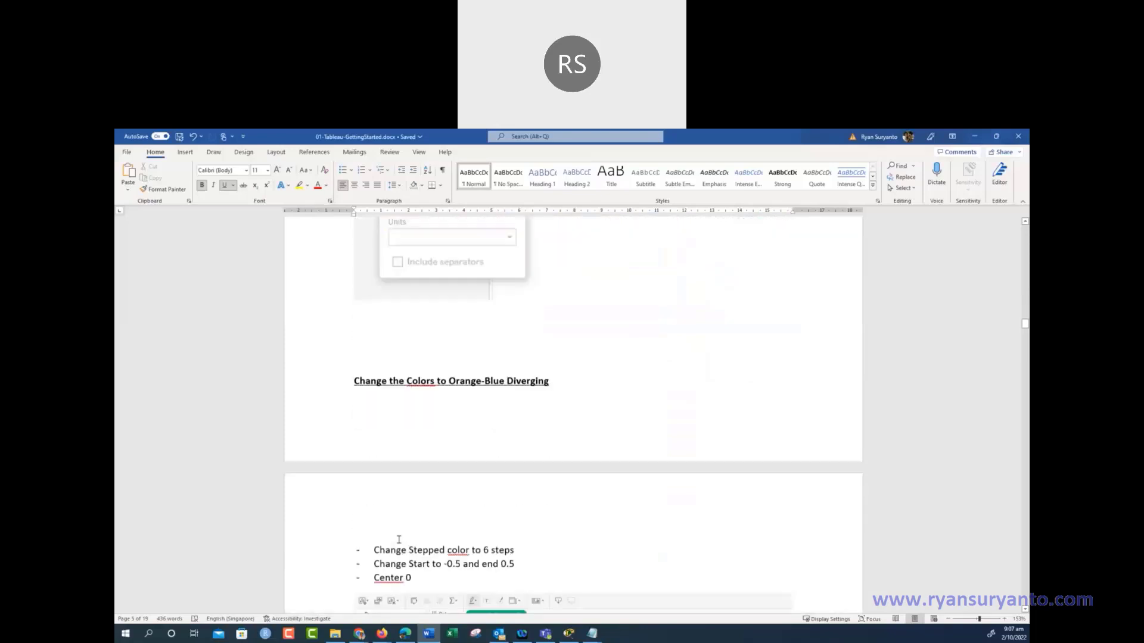
Scroll through the colour and zoom sections to the Working with Filters Filter [Region] screenshot
{"action": "scroll", "coordinate": [528, 379], "scroll_direction": "down", "scroll_amount": 4}
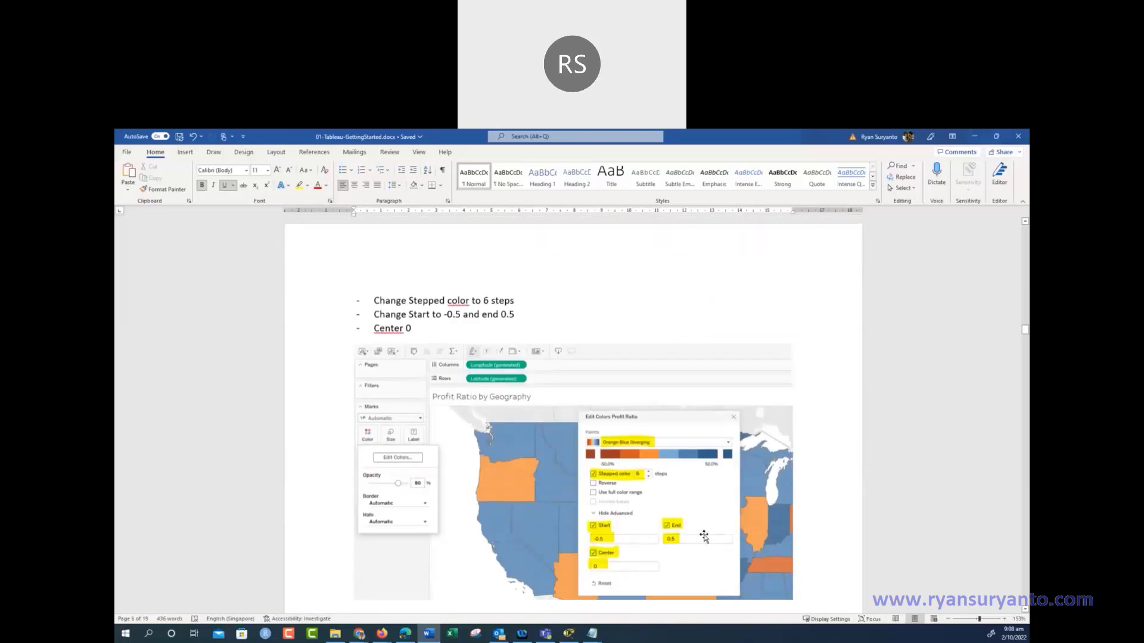
{"action": "scroll", "coordinate": [673, 543], "scroll_direction": "down", "scroll_amount": 4}
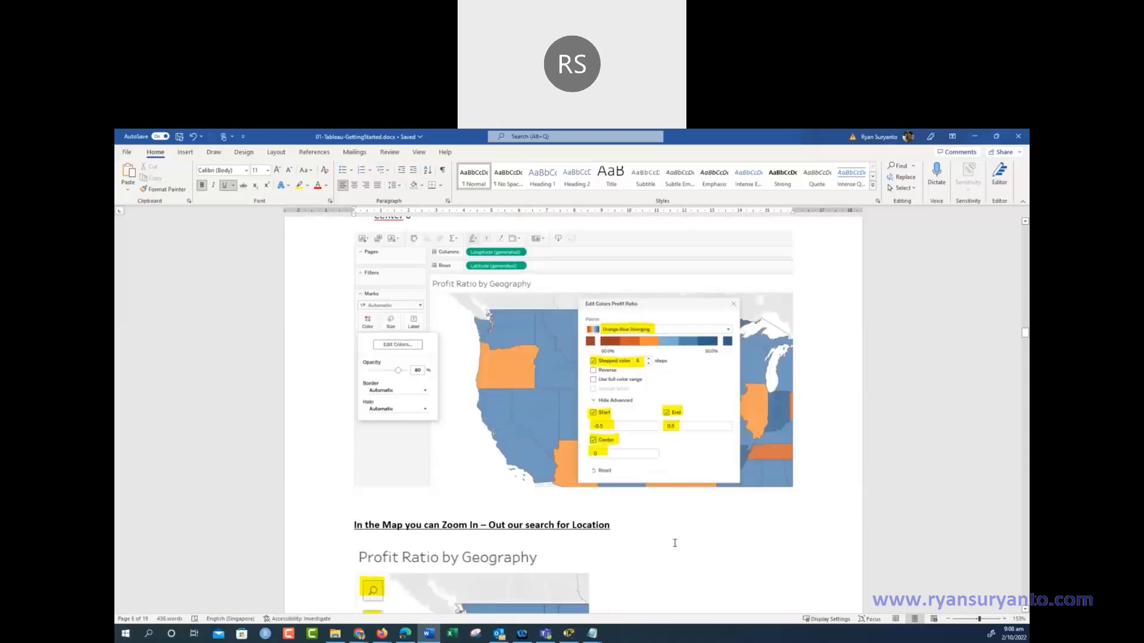
{"action": "scroll", "coordinate": [675, 543], "scroll_direction": "down", "scroll_amount": 1}
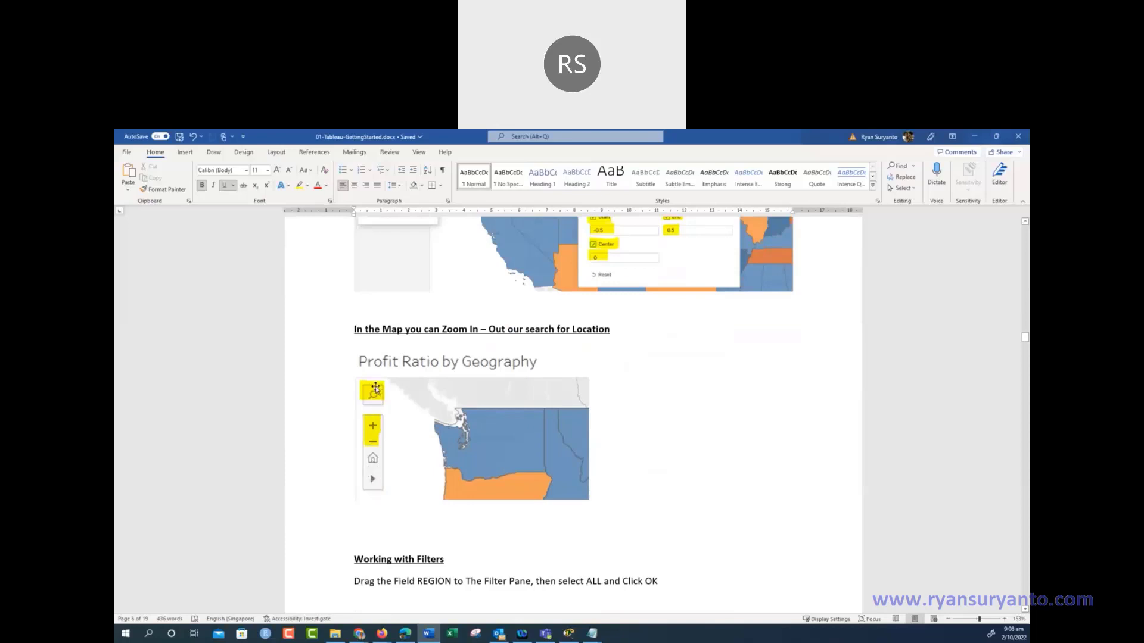
{"action": "scroll", "coordinate": [534, 427], "scroll_direction": "down", "scroll_amount": 4}
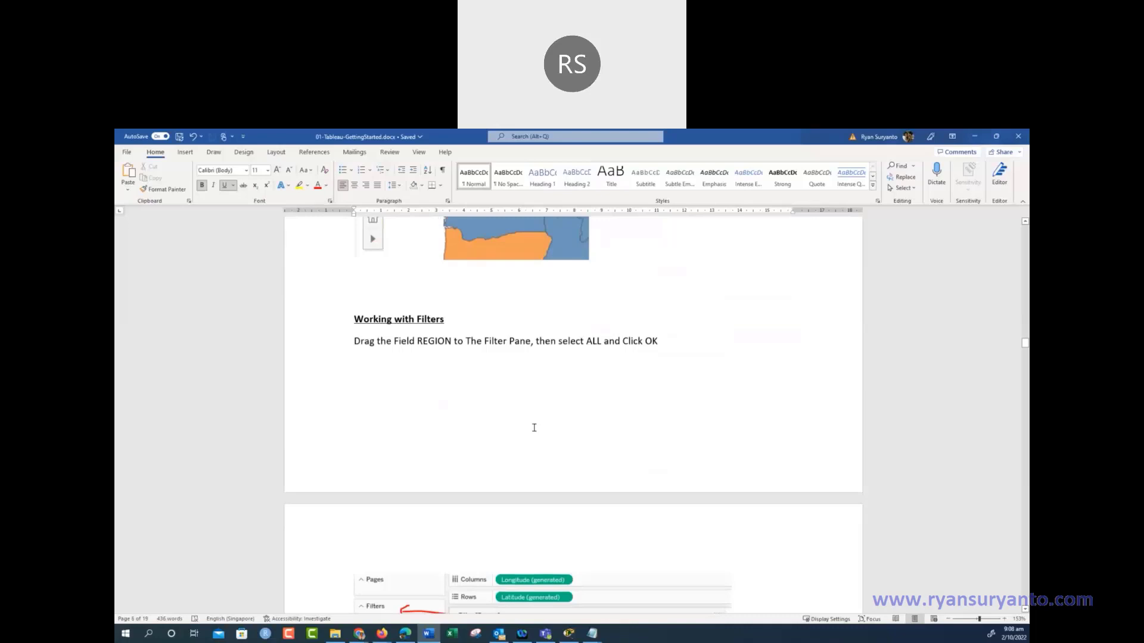
{"action": "scroll", "coordinate": [534, 428], "scroll_direction": "down", "scroll_amount": 2}
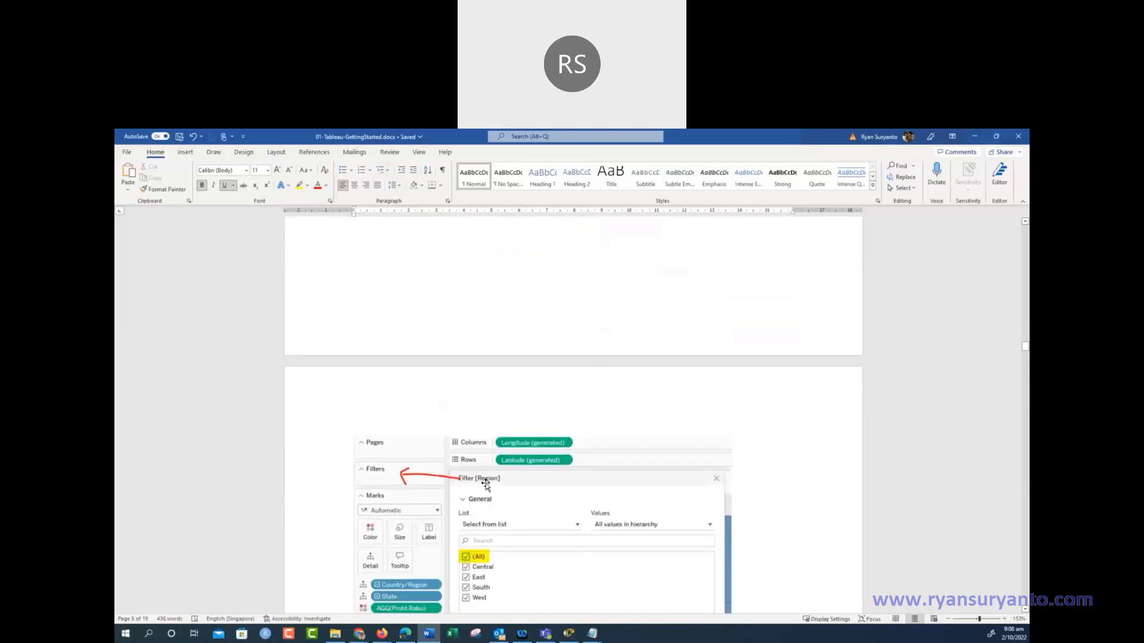
{"action": "scroll", "coordinate": [429, 476], "scroll_direction": "down", "scroll_amount": 3}
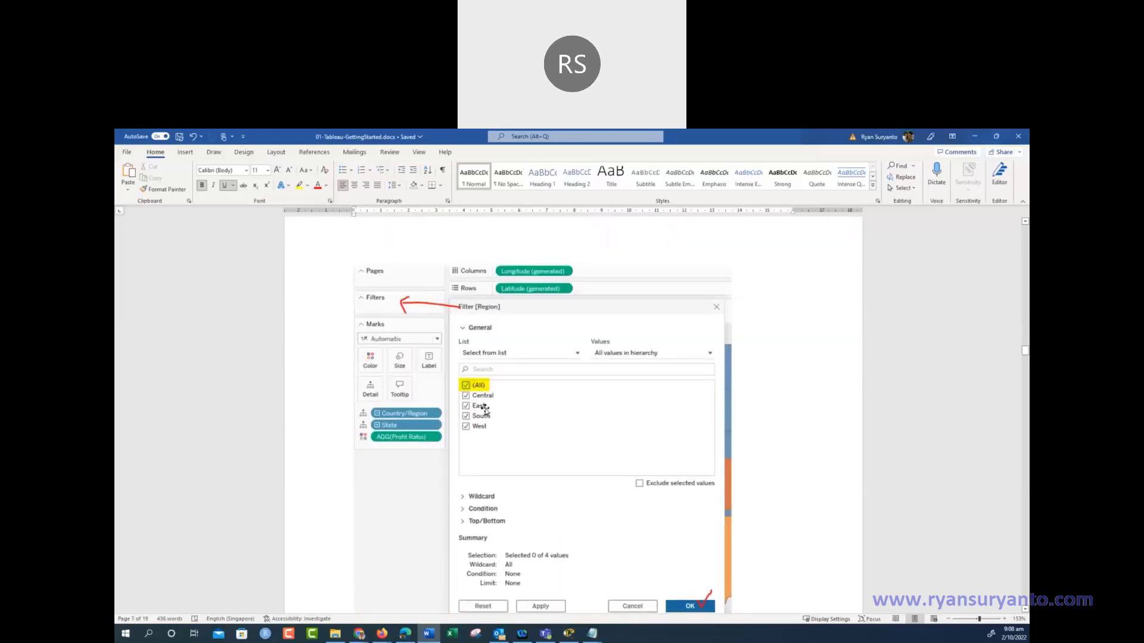
{"action": "scroll", "coordinate": [485, 409], "scroll_direction": "down", "scroll_amount": 5}
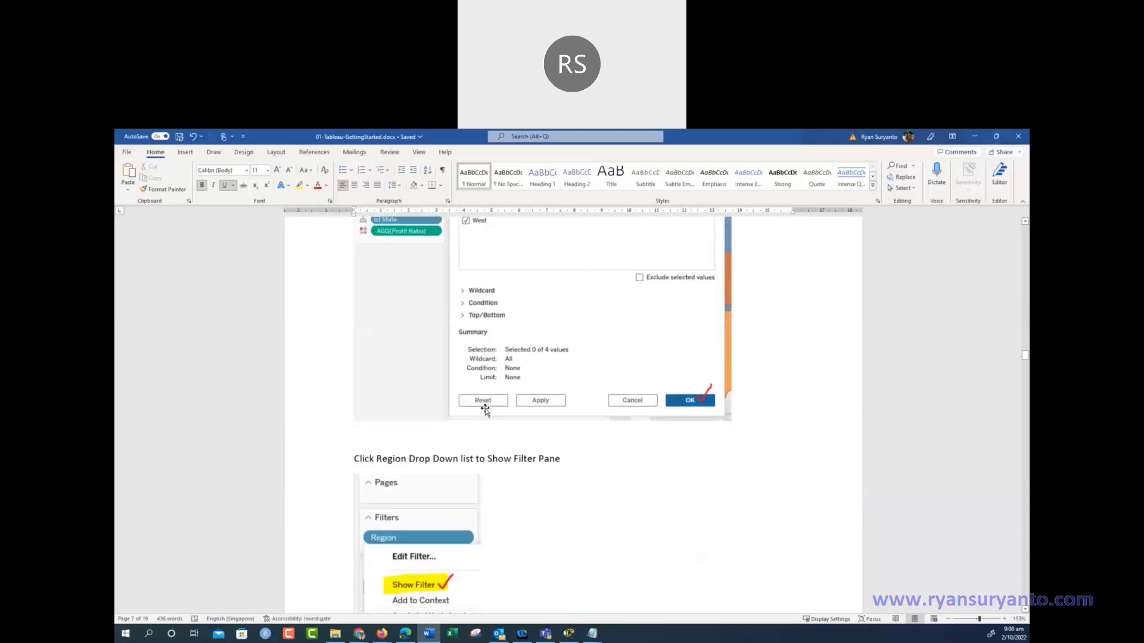
Scroll past the Region and AGG(Profit Ratio) filter screenshots toward the Show Mark Label heading
{"action": "scroll", "coordinate": [484, 410], "scroll_direction": "down", "scroll_amount": 3}
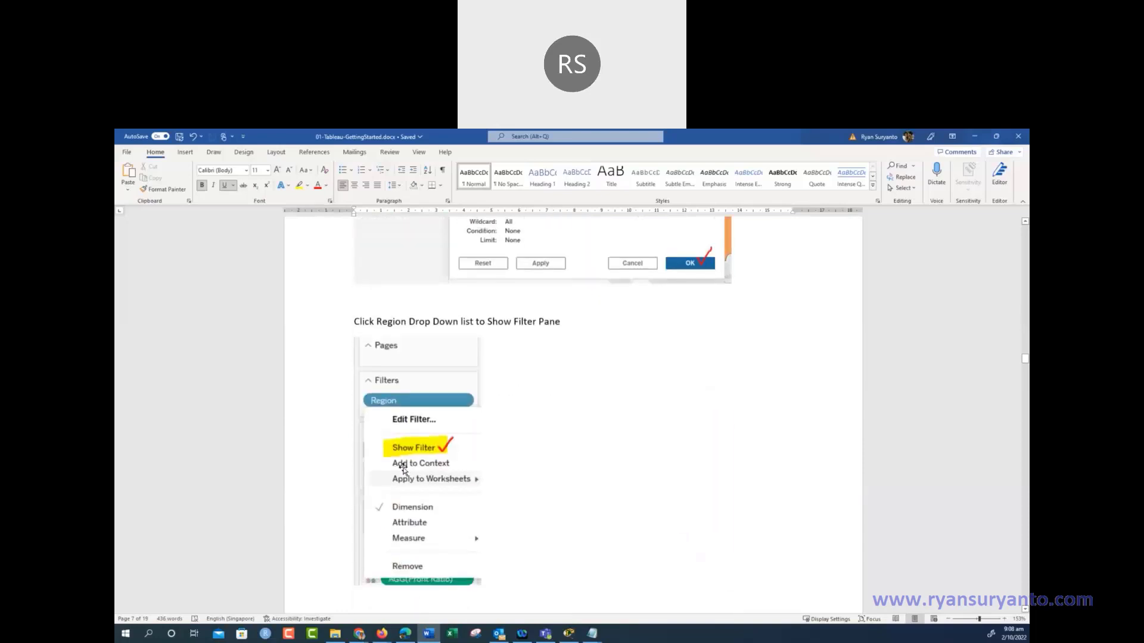
{"action": "scroll", "coordinate": [410, 455], "scroll_direction": "down", "scroll_amount": 4}
{"action": "scroll", "coordinate": [412, 451], "scroll_direction": "down", "scroll_amount": 9}
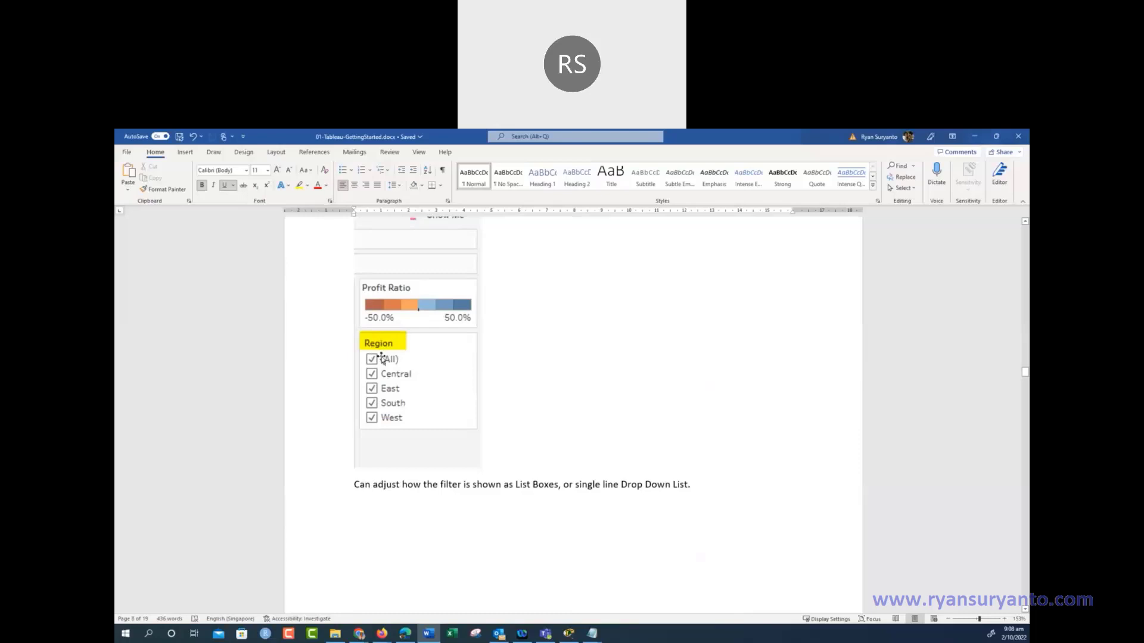
{"action": "scroll", "coordinate": [382, 358], "scroll_direction": "down", "scroll_amount": 10}
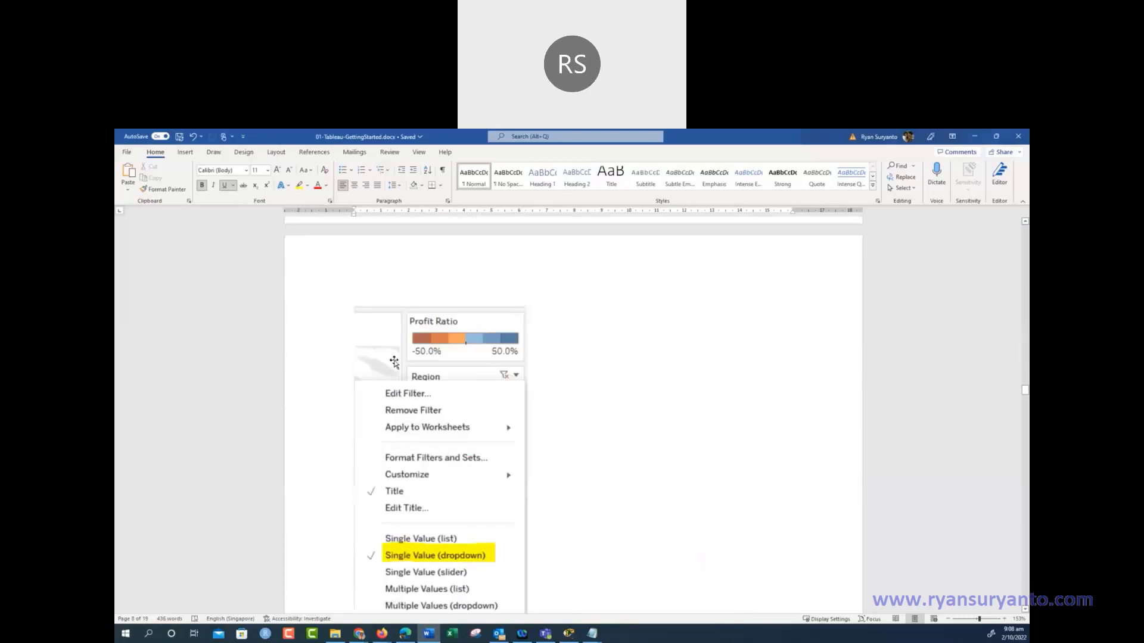
{"action": "scroll", "coordinate": [394, 362], "scroll_direction": "down", "scroll_amount": 1}
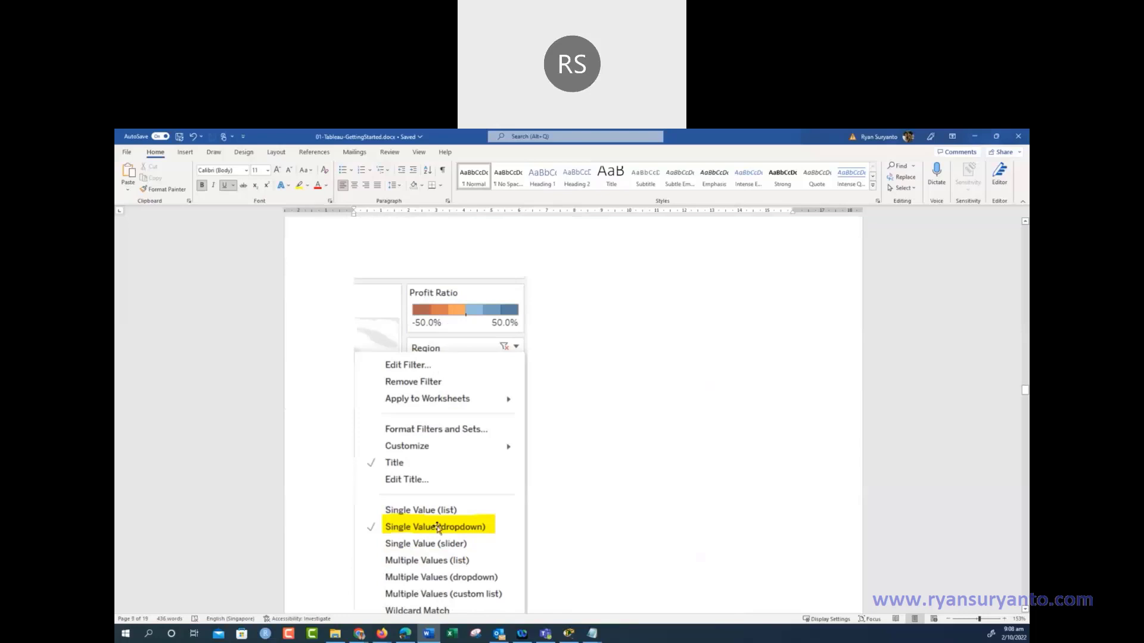
{"action": "scroll", "coordinate": [445, 513], "scroll_direction": "down", "scroll_amount": 10}
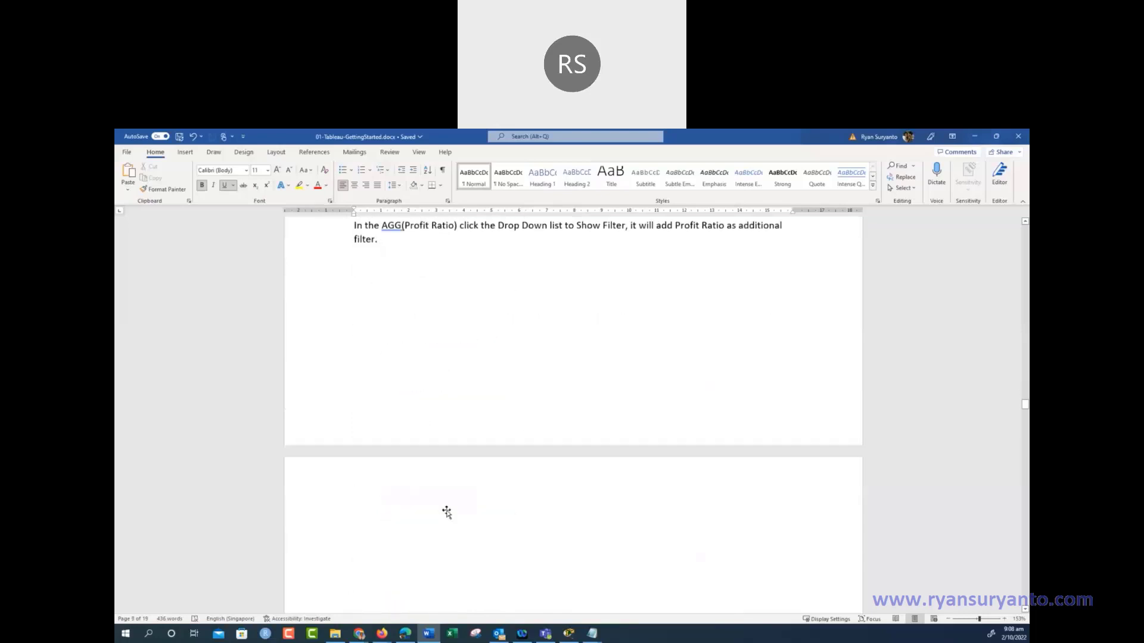
{"action": "scroll", "coordinate": [446, 512], "scroll_direction": "down", "scroll_amount": 4}
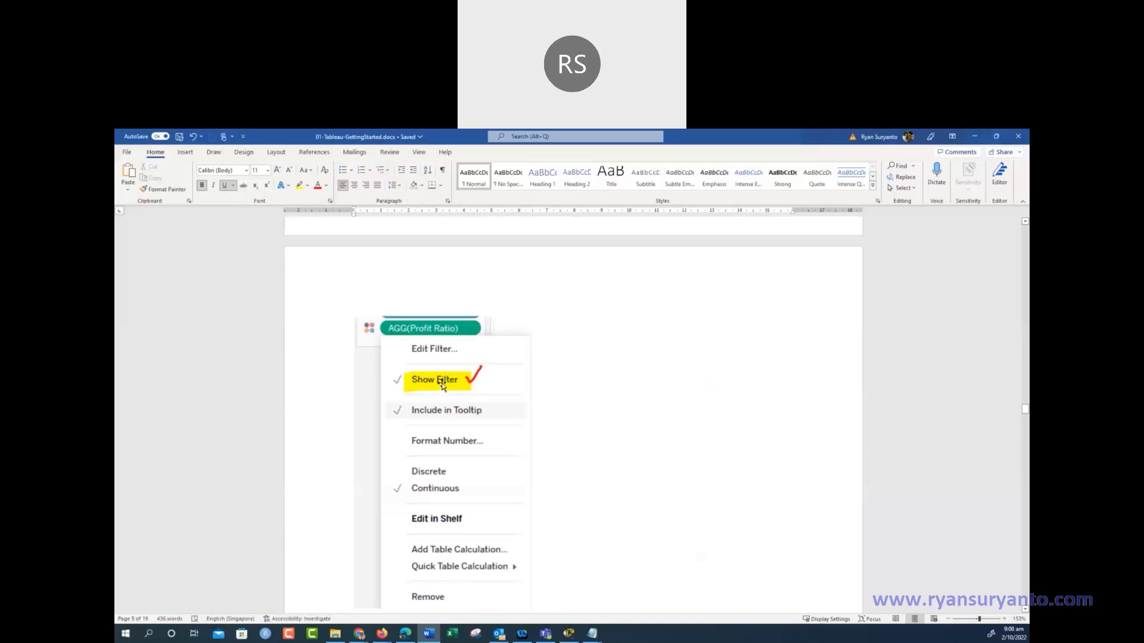
{"action": "scroll", "coordinate": [442, 386], "scroll_direction": "down", "scroll_amount": 6}
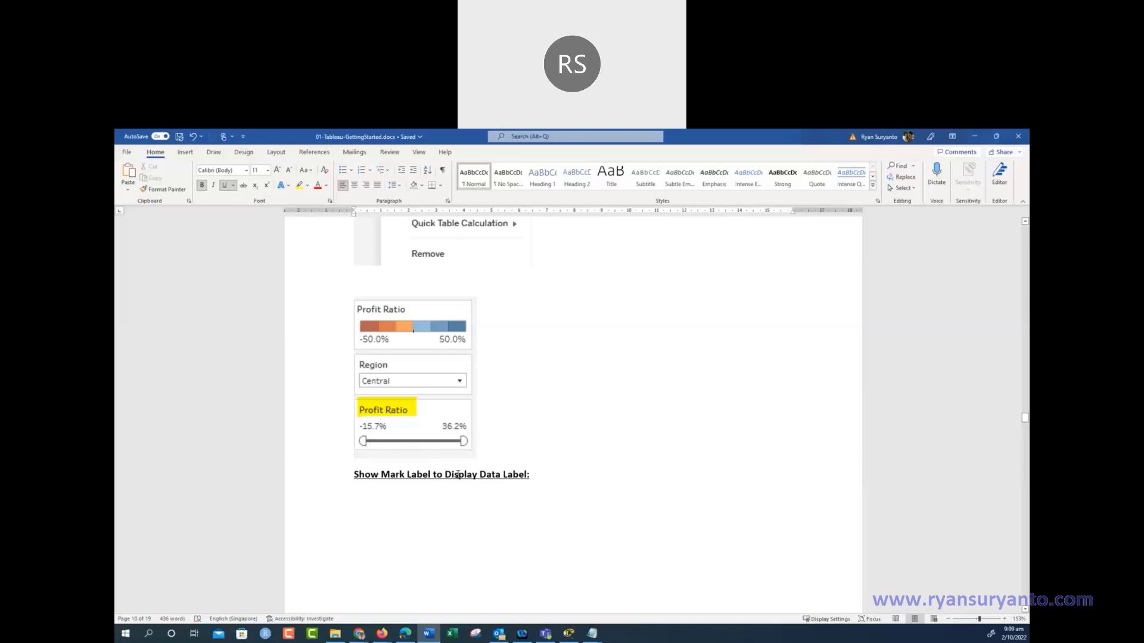
Scroll back up to review the map and filter pages of the tutorial
{"action": "scroll", "coordinate": [385, 491], "scroll_direction": "down", "scroll_amount": 8}
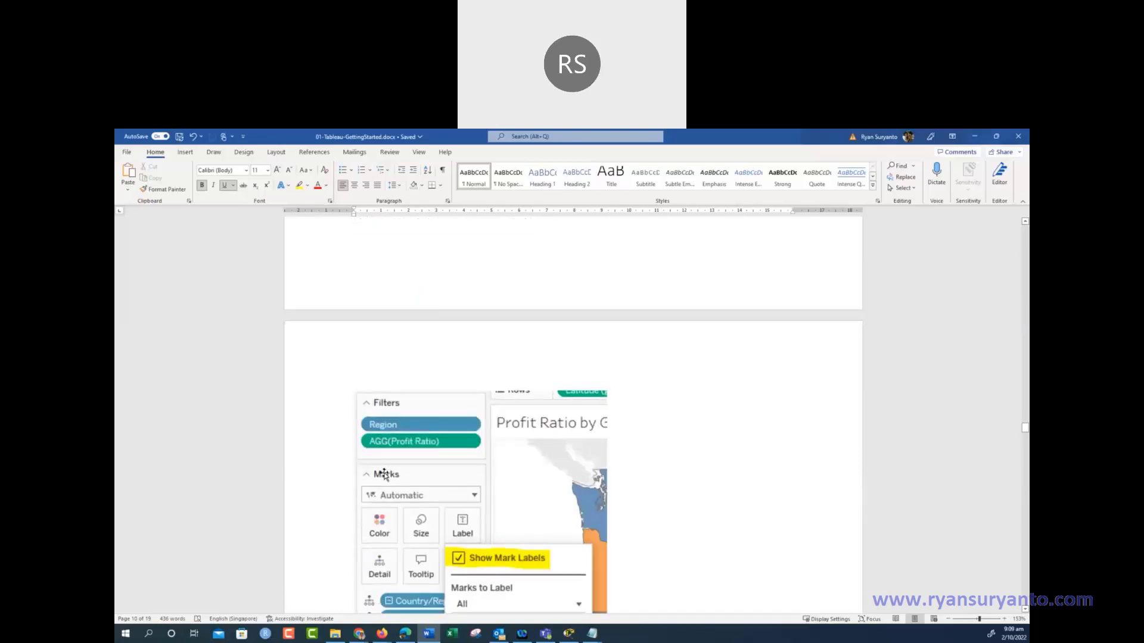
{"action": "scroll", "coordinate": [384, 474], "scroll_direction": "down", "scroll_amount": 15}
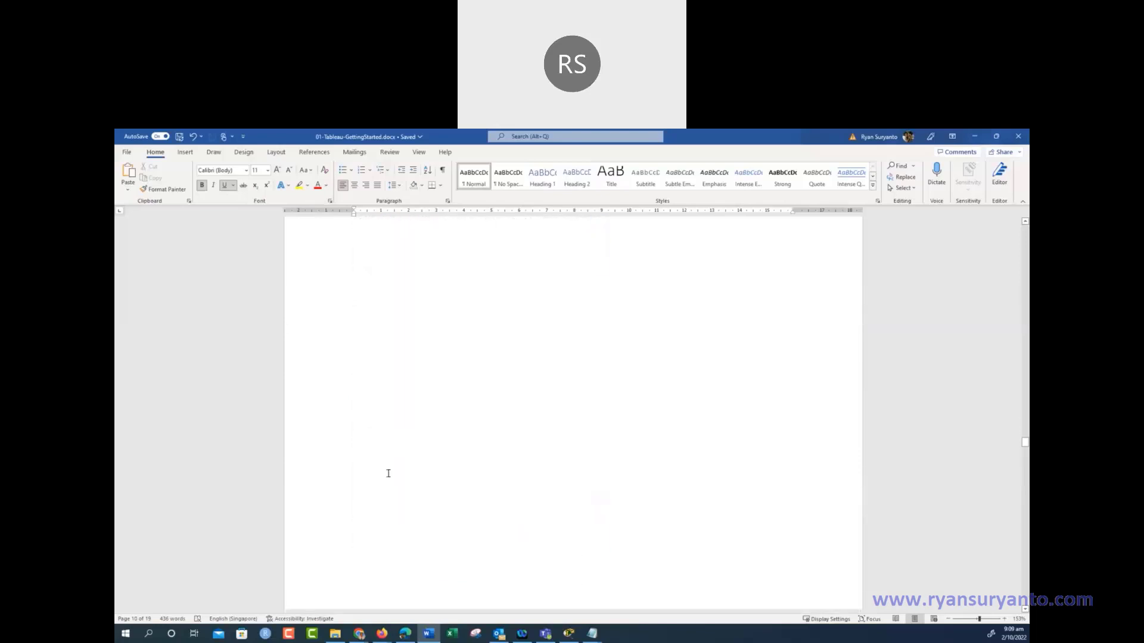
{"action": "scroll", "coordinate": [392, 473], "scroll_direction": "up", "scroll_amount": 10}
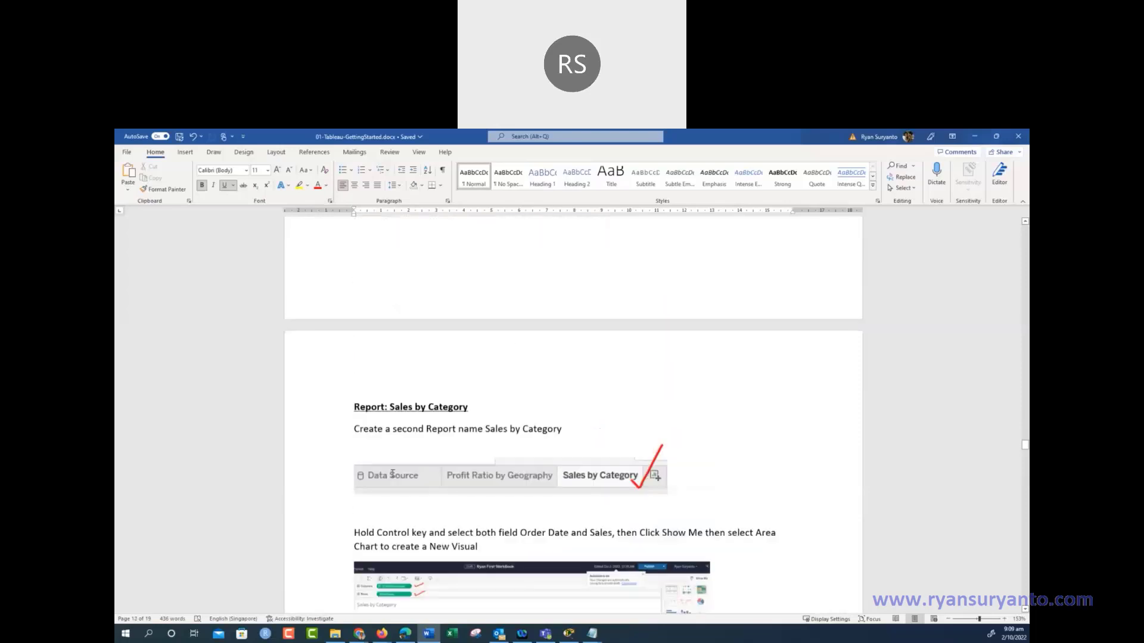
{"action": "scroll", "coordinate": [393, 474], "scroll_direction": "up", "scroll_amount": 6}
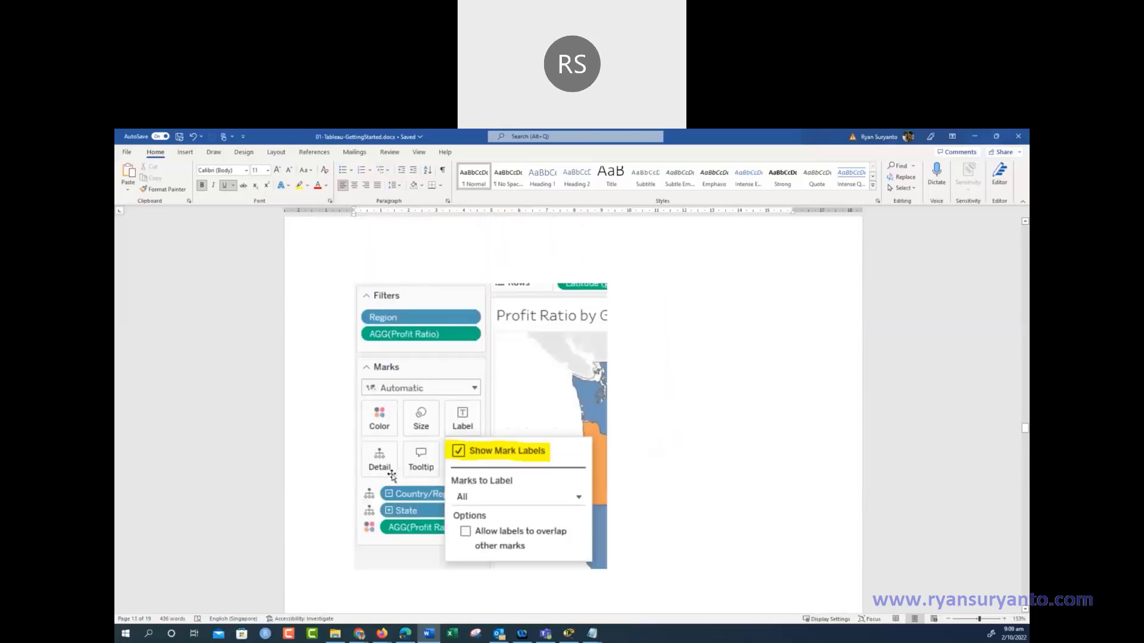
{"action": "scroll", "coordinate": [391, 472], "scroll_direction": "up", "scroll_amount": 12}
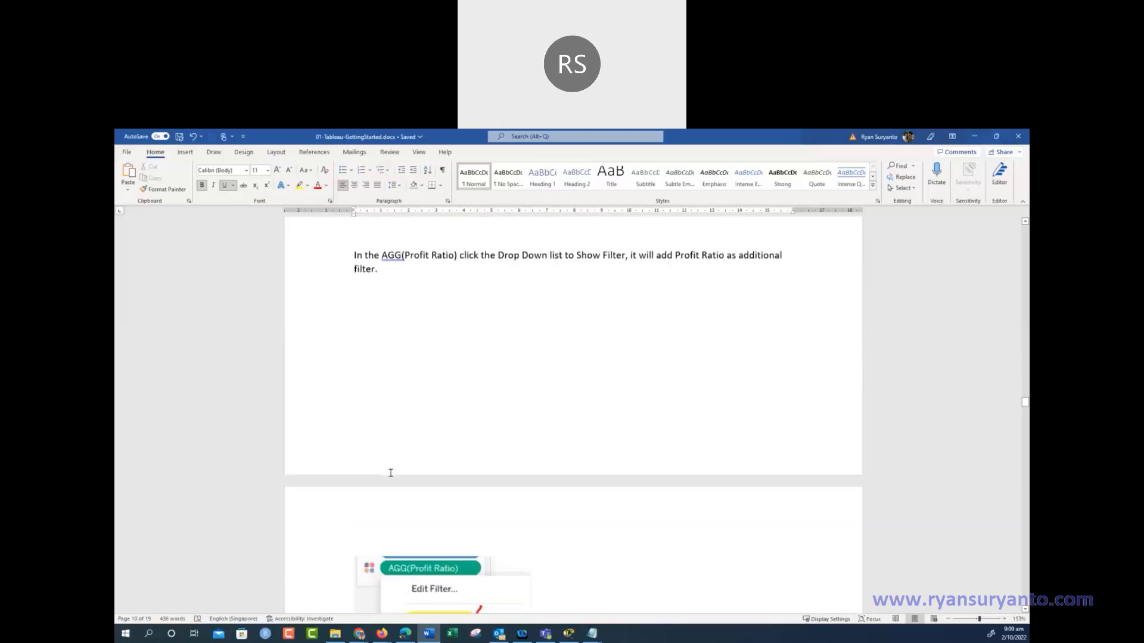
{"action": "scroll", "coordinate": [392, 473], "scroll_direction": "up", "scroll_amount": 12}
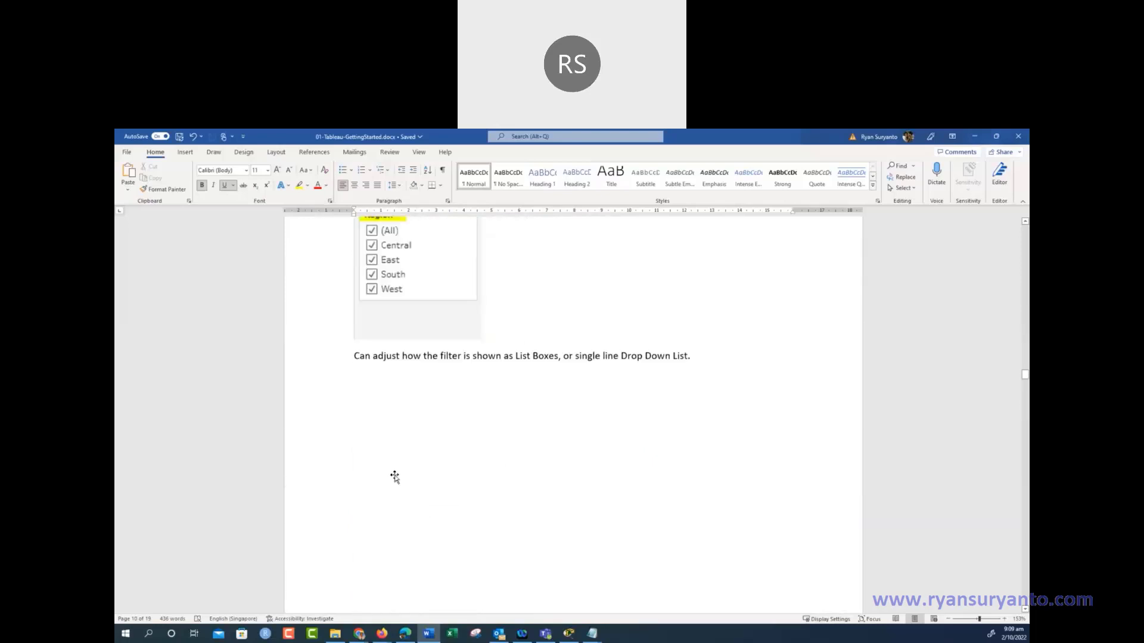
{"action": "scroll", "coordinate": [393, 475], "scroll_direction": "up", "scroll_amount": 12}
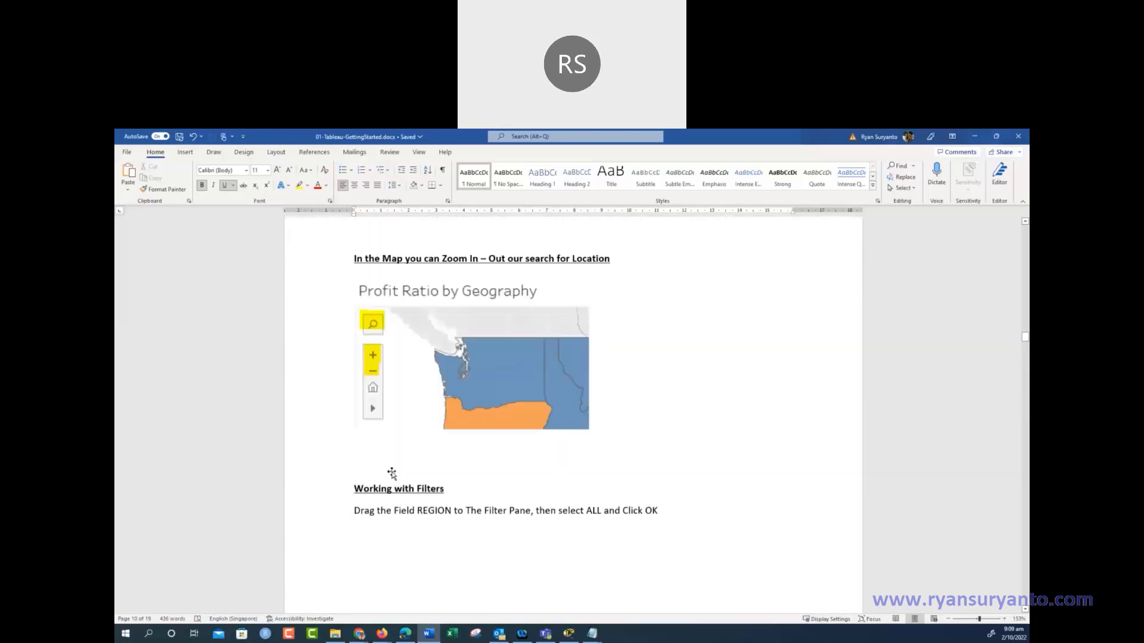
{"action": "scroll", "coordinate": [392, 474], "scroll_direction": "up", "scroll_amount": 2}
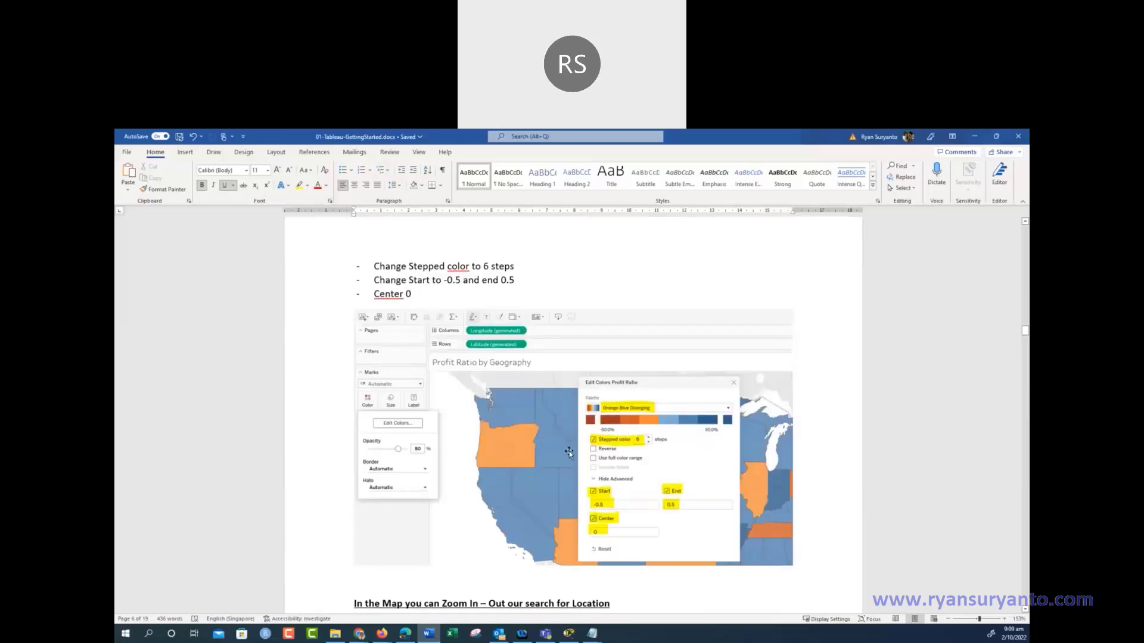
Scroll down to the 'Report: Sales by Category' heading on page 12
{"action": "scroll", "coordinate": [661, 422], "scroll_direction": "down", "scroll_amount": 3}
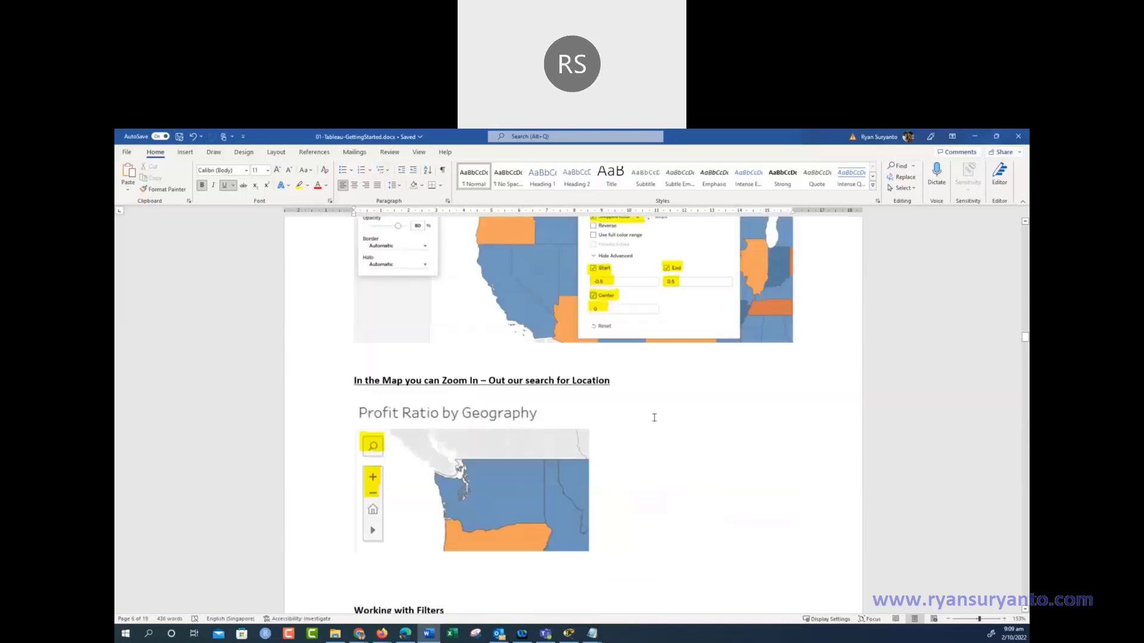
{"action": "scroll", "coordinate": [654, 418], "scroll_direction": "down", "scroll_amount": 20}
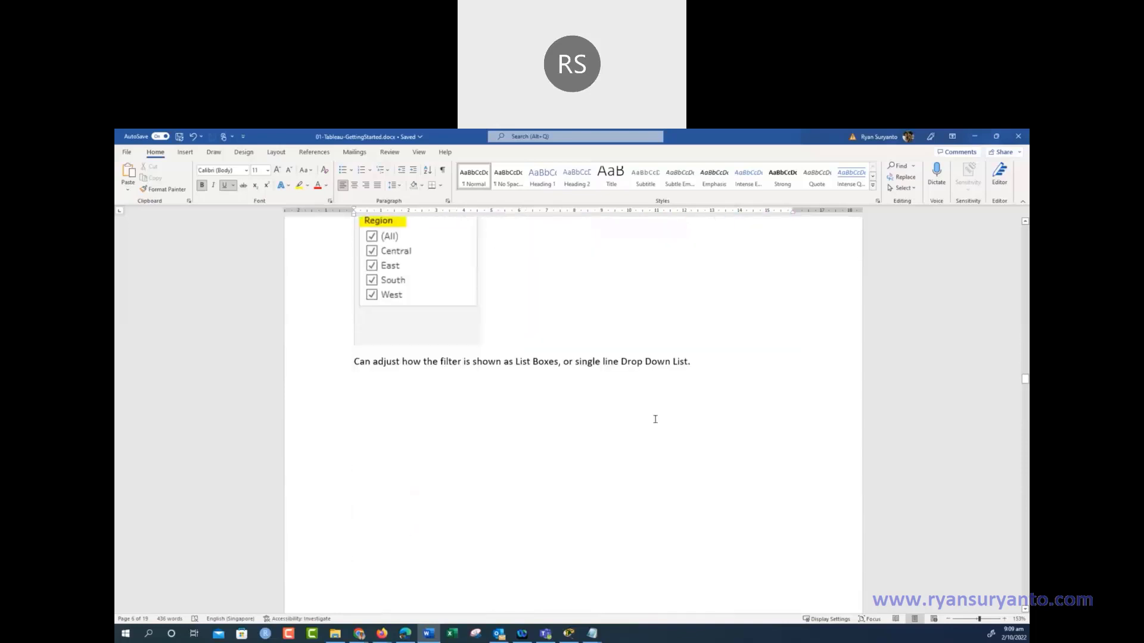
{"action": "scroll", "coordinate": [658, 420], "scroll_direction": "down", "scroll_amount": 6}
{"action": "scroll", "coordinate": [666, 424], "scroll_direction": "down", "scroll_amount": 15}
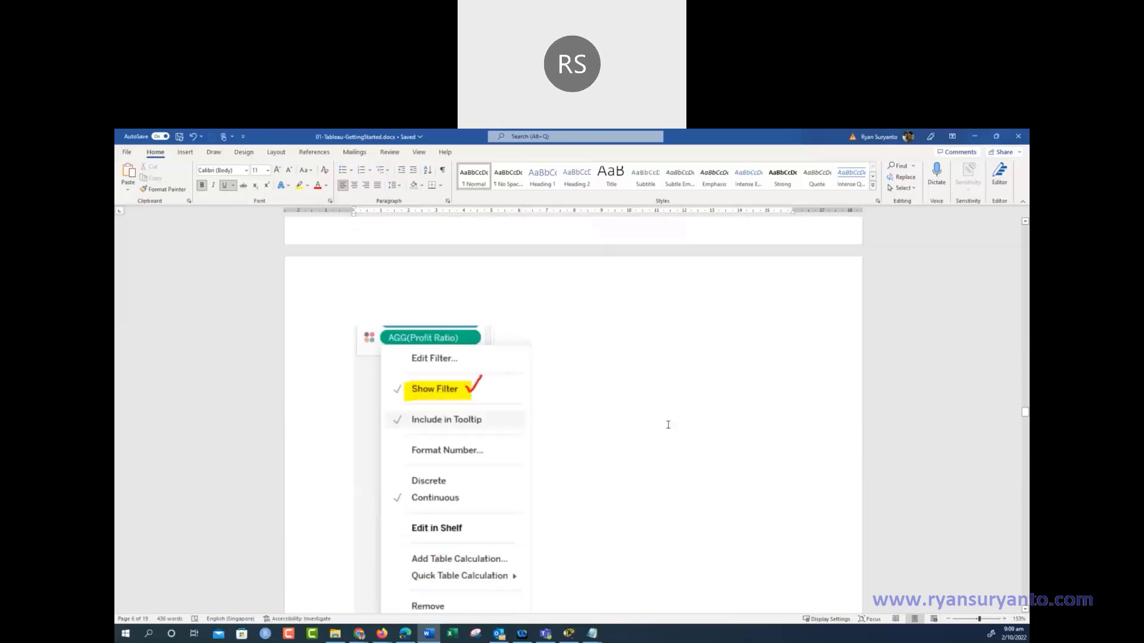
{"action": "scroll", "coordinate": [664, 425], "scroll_direction": "down", "scroll_amount": 15}
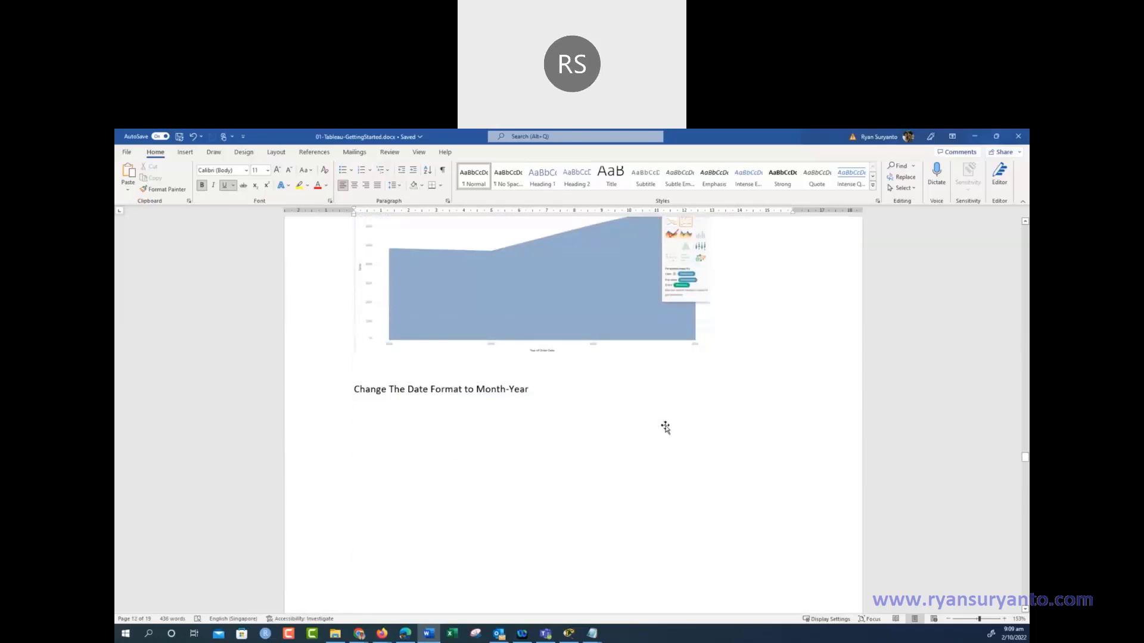
{"action": "scroll", "coordinate": [665, 428], "scroll_direction": "up", "scroll_amount": 4}
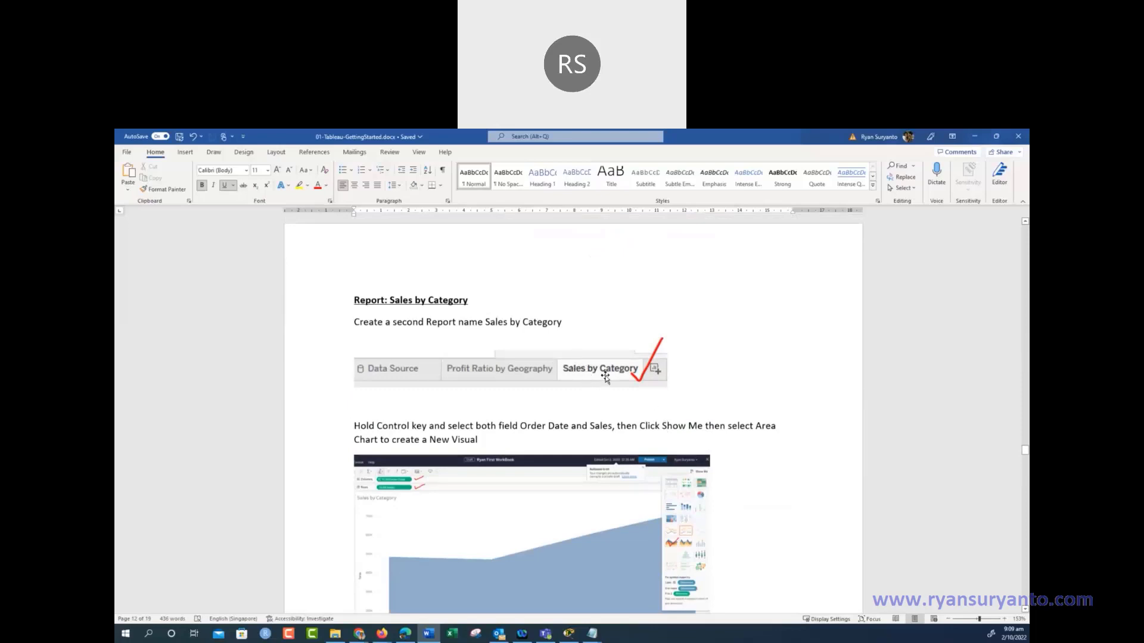
Scroll down to the Sales by Category area chart and the Month-Year date step, then magnify it
{"action": "scroll", "coordinate": [619, 371], "scroll_direction": "down", "scroll_amount": 3}
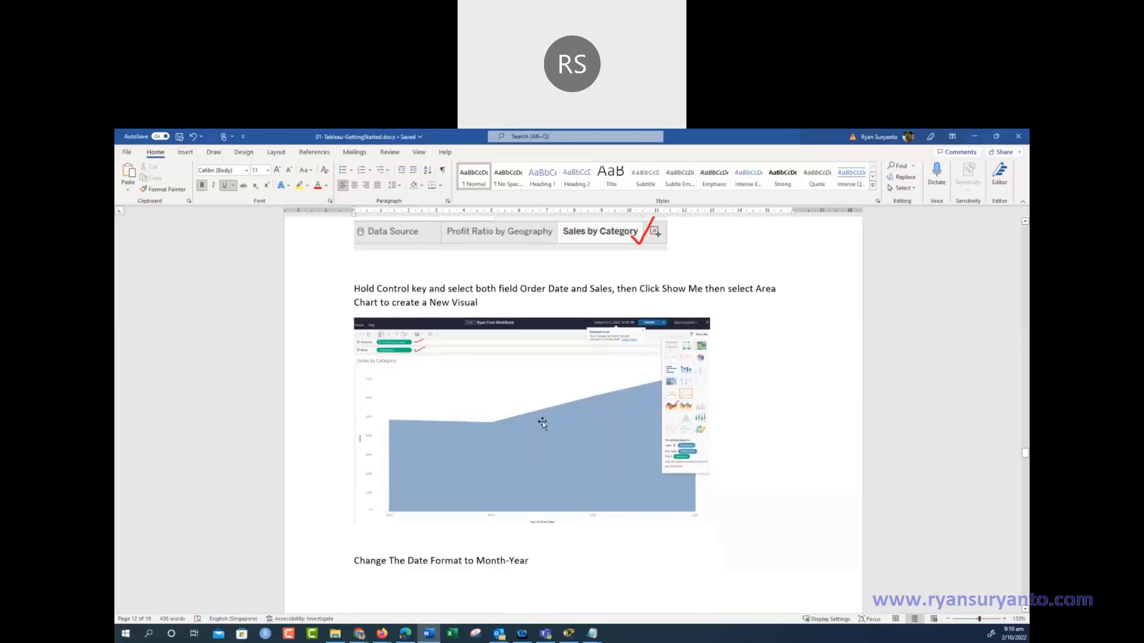
{"action": "key", "text": "ctrl+1"}
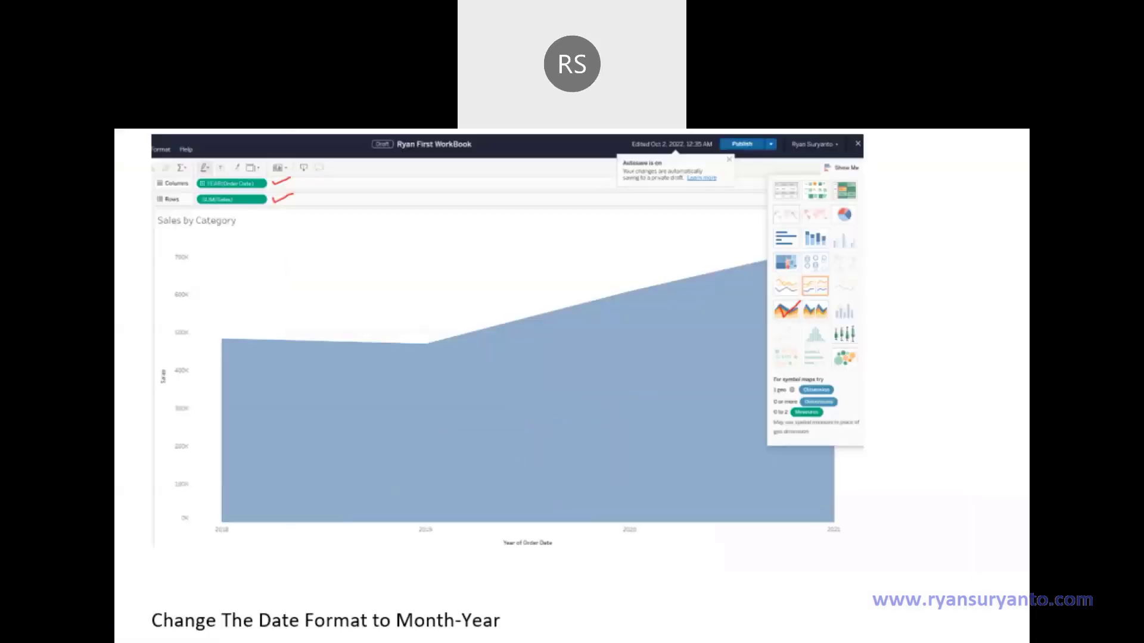
{"action": "mouse_move", "coordinate": [906, 509]}
{"action": "left_mouse_down"}
{"action": "mouse_move", "coordinate": [291, 480]}
{"action": "mouse_move", "coordinate": [488, 554]}
{"action": "mouse_move", "coordinate": [956, 532]}
{"action": "mouse_move", "coordinate": [893, 485]}
{"action": "left_mouse_up"}
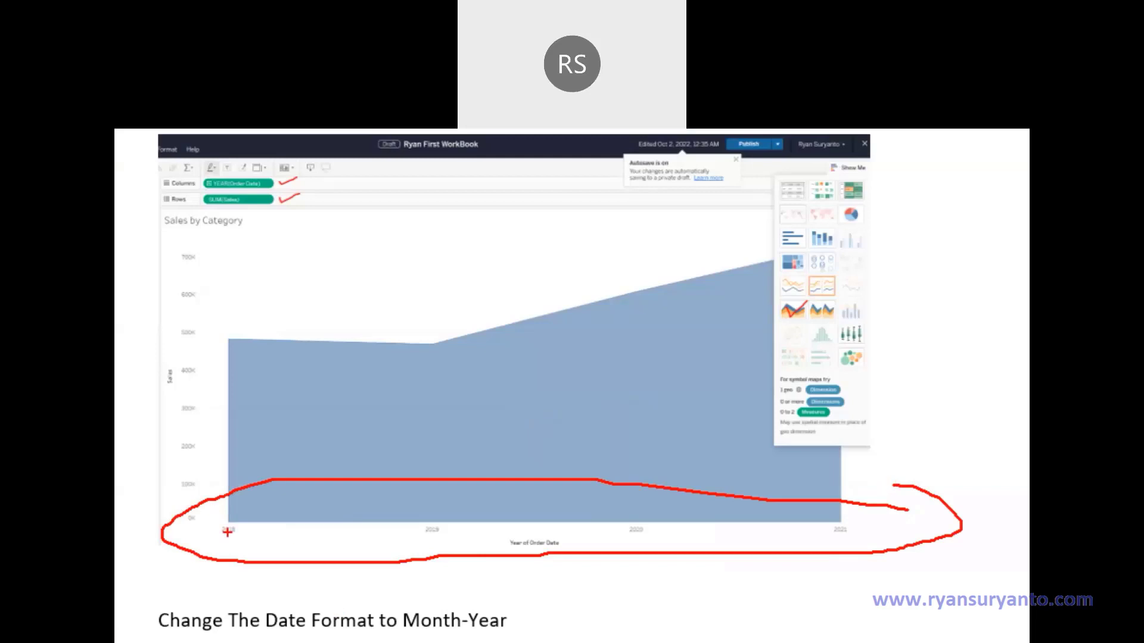
{"action": "key", "text": "Escape"}
{"action": "scroll", "coordinate": [551, 465], "scroll_direction": "down", "scroll_amount": 10}
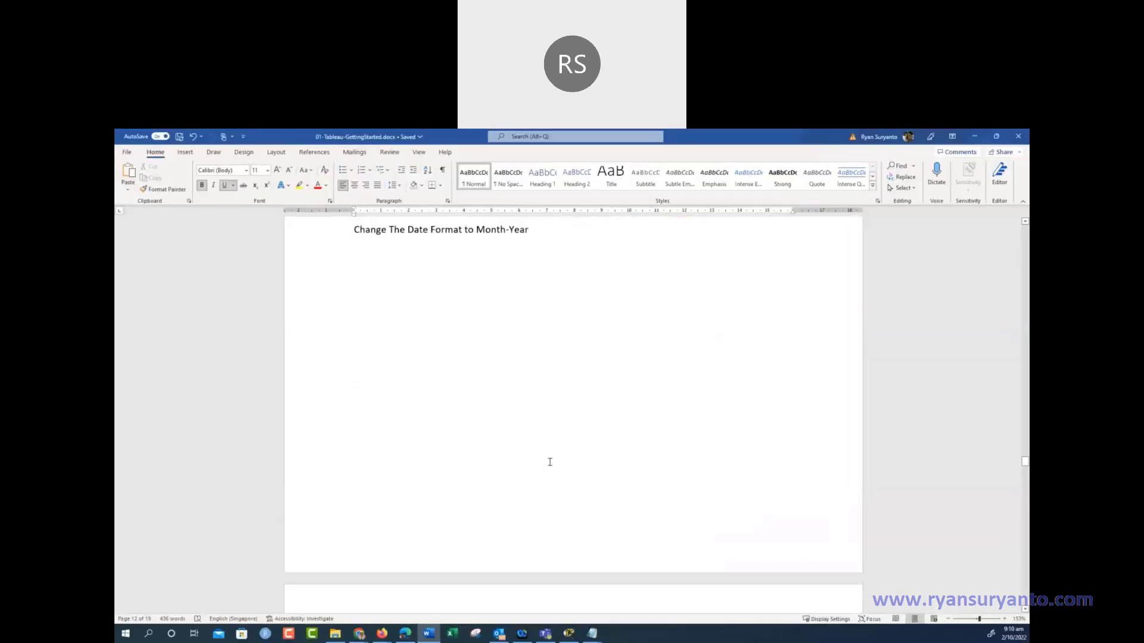
Scroll past the date menu, LOD and sort screenshots to page 16's stacked area charts
{"action": "scroll", "coordinate": [507, 493], "scroll_direction": "down", "scroll_amount": 3}
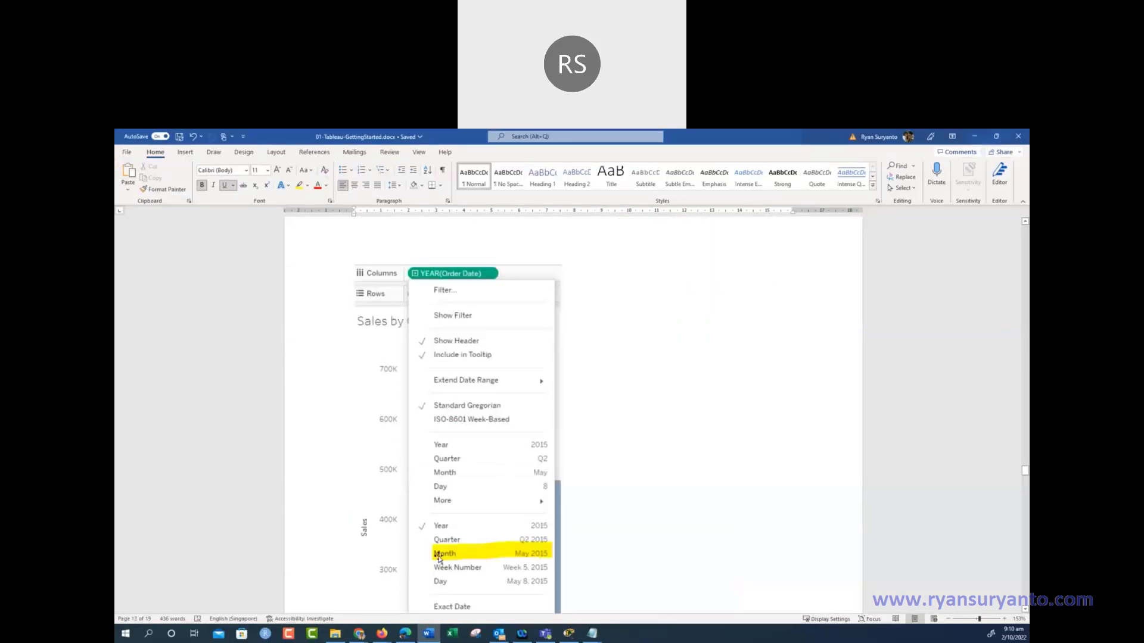
{"action": "scroll", "coordinate": [497, 538], "scroll_direction": "down", "scroll_amount": 1}
{"action": "scroll", "coordinate": [498, 538], "scroll_direction": "down", "scroll_amount": 10}
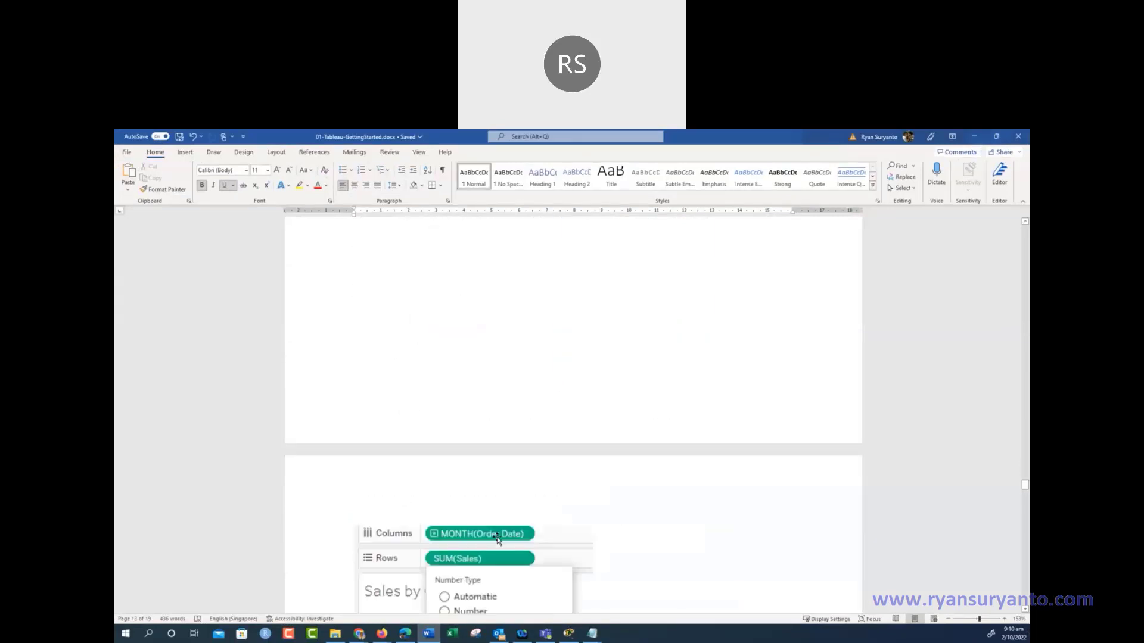
{"action": "scroll", "coordinate": [497, 535], "scroll_direction": "down", "scroll_amount": 15}
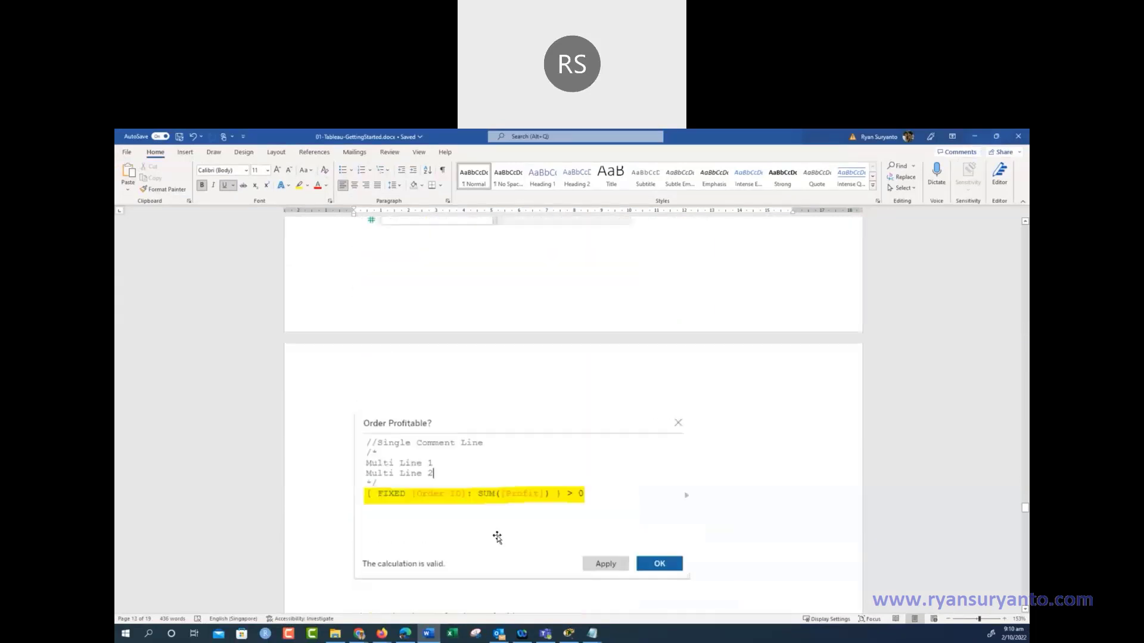
{"action": "scroll", "coordinate": [497, 536], "scroll_direction": "down", "scroll_amount": 10}
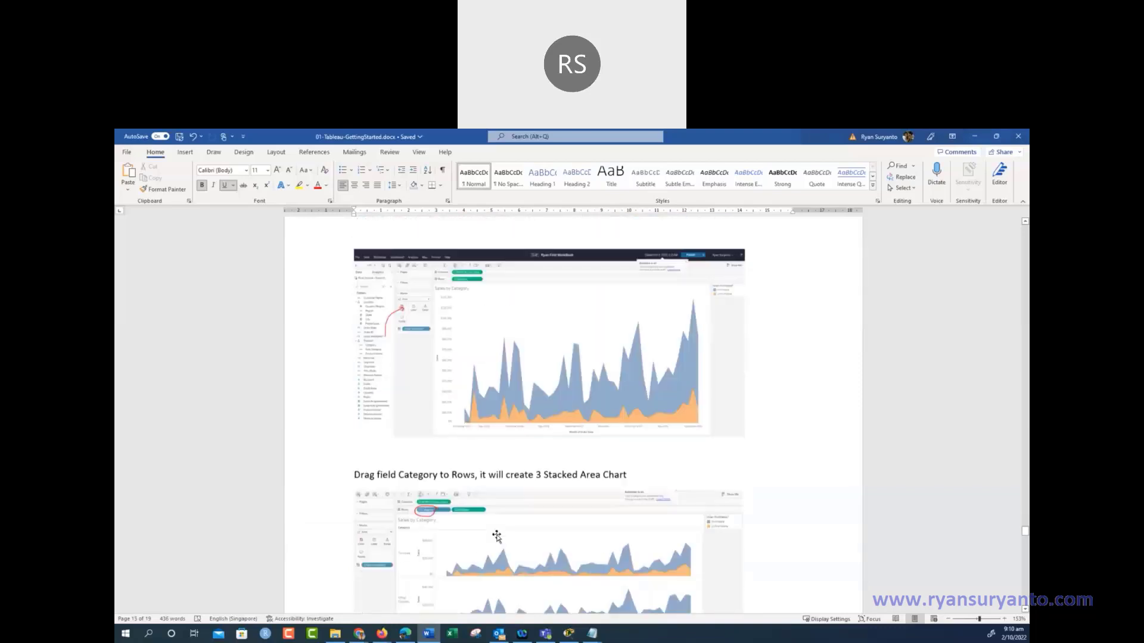
{"action": "scroll", "coordinate": [798, 431], "scroll_direction": "up", "scroll_amount": 8}
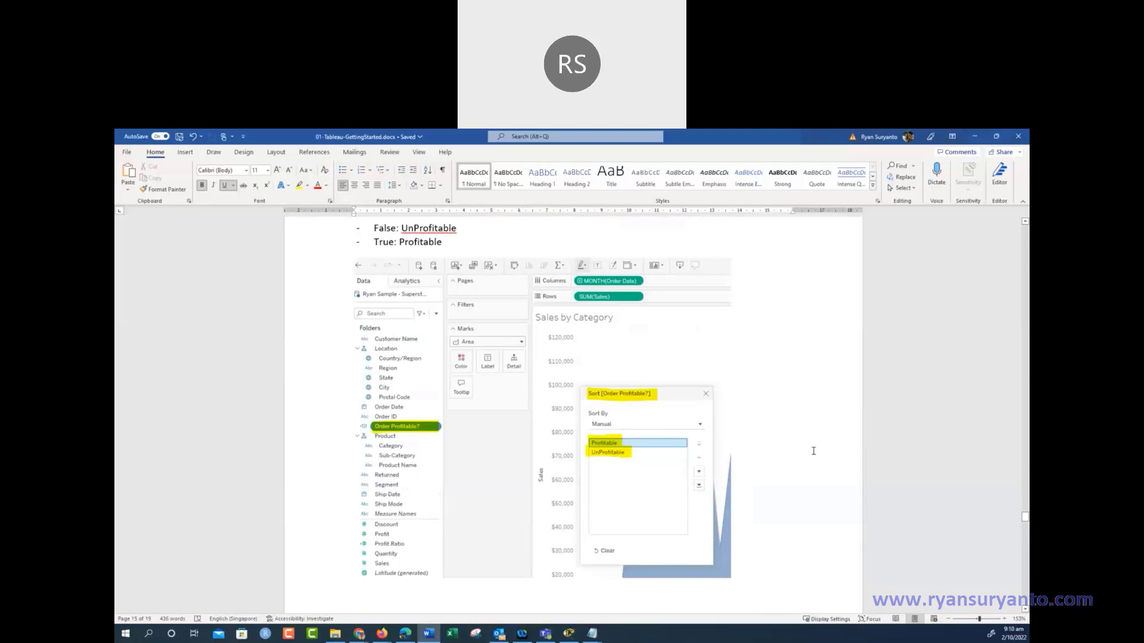
{"action": "scroll", "coordinate": [816, 453], "scroll_direction": "up", "scroll_amount": 5}
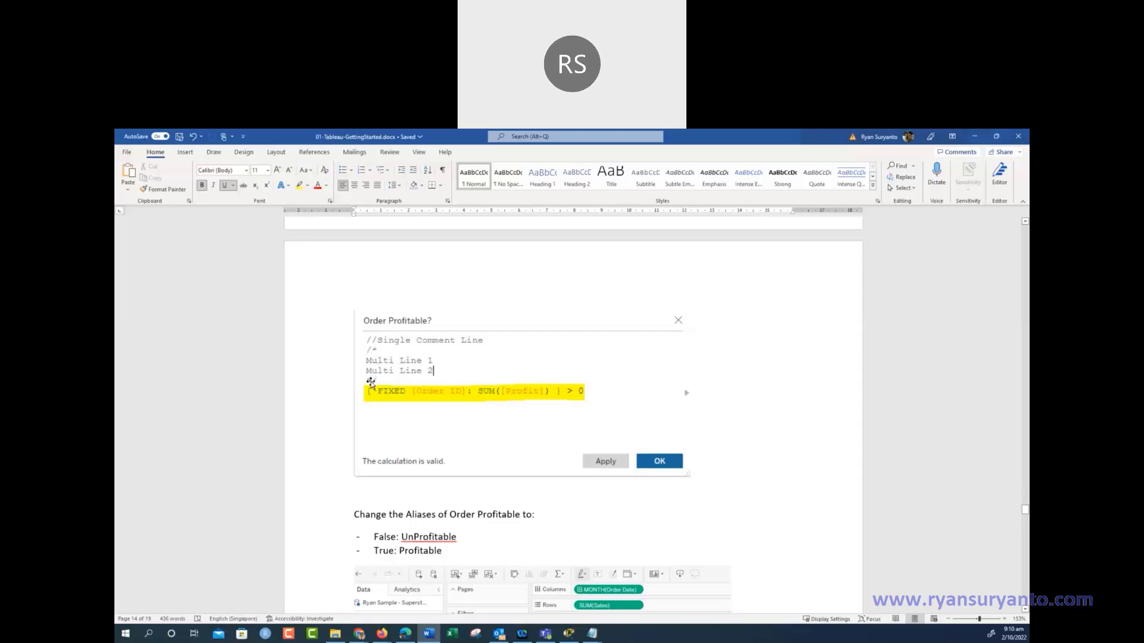
{"action": "scroll", "coordinate": [439, 382], "scroll_direction": "down", "scroll_amount": 5}
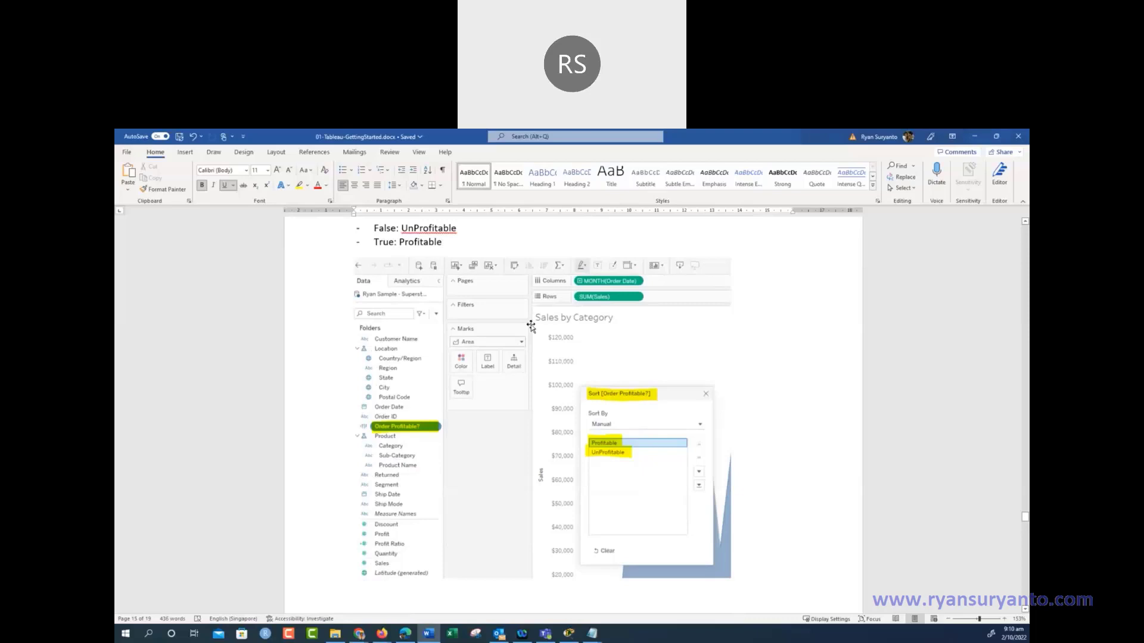
{"action": "scroll", "coordinate": [530, 326], "scroll_direction": "down", "scroll_amount": 10}
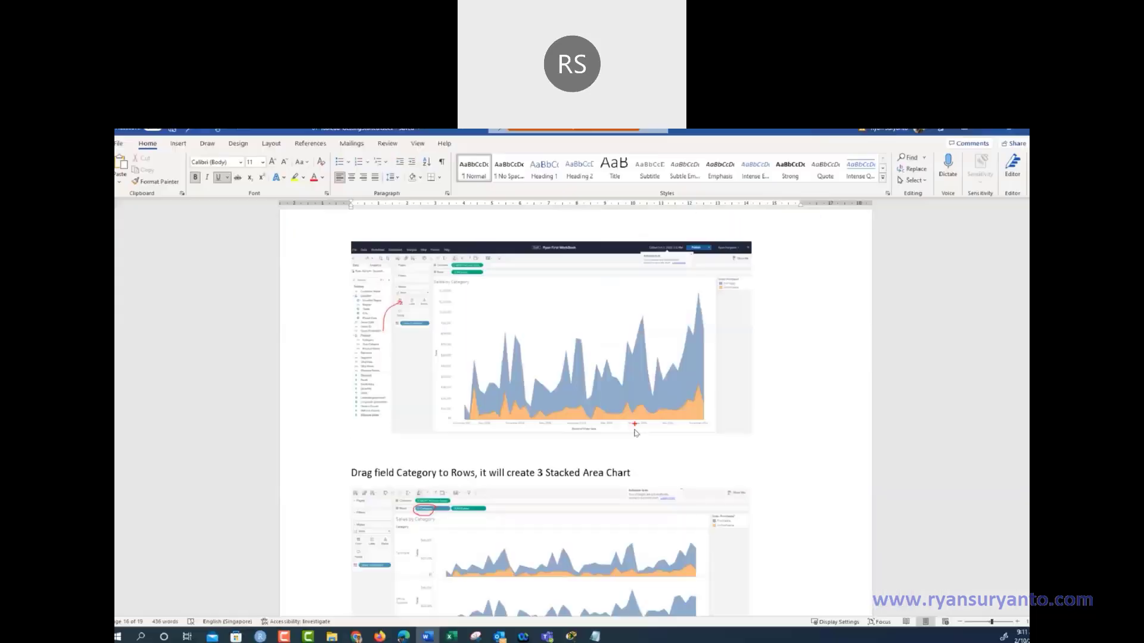
{"action": "scroll", "coordinate": [450, 389], "scroll_direction": "down", "scroll_amount": 5}
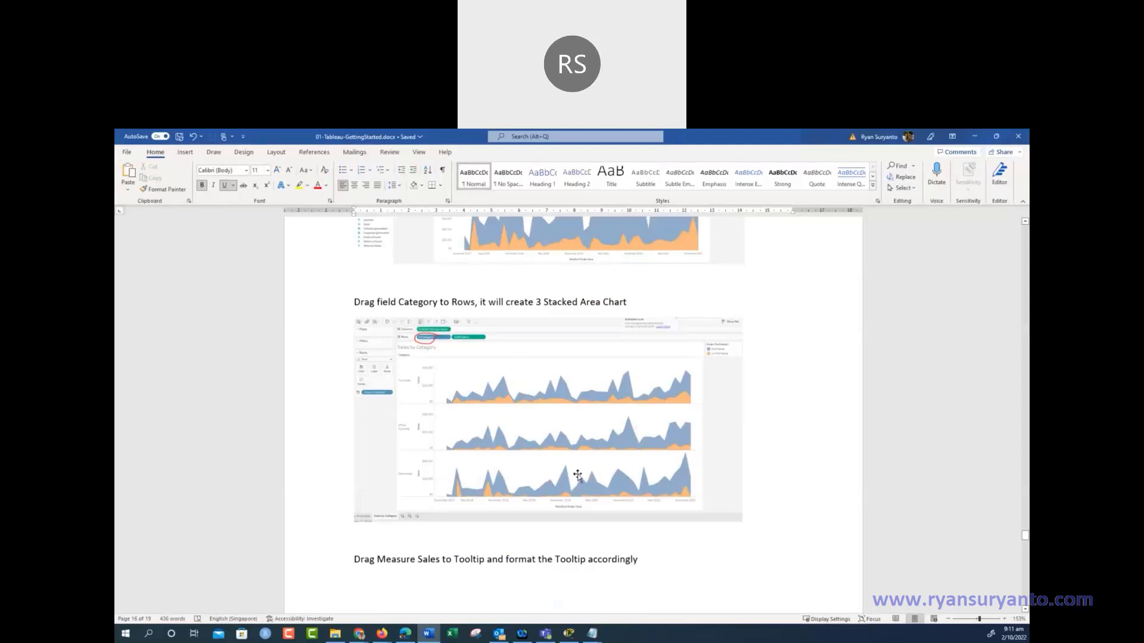
{"action": "scroll", "coordinate": [578, 475], "scroll_direction": "down", "scroll_amount": 3}
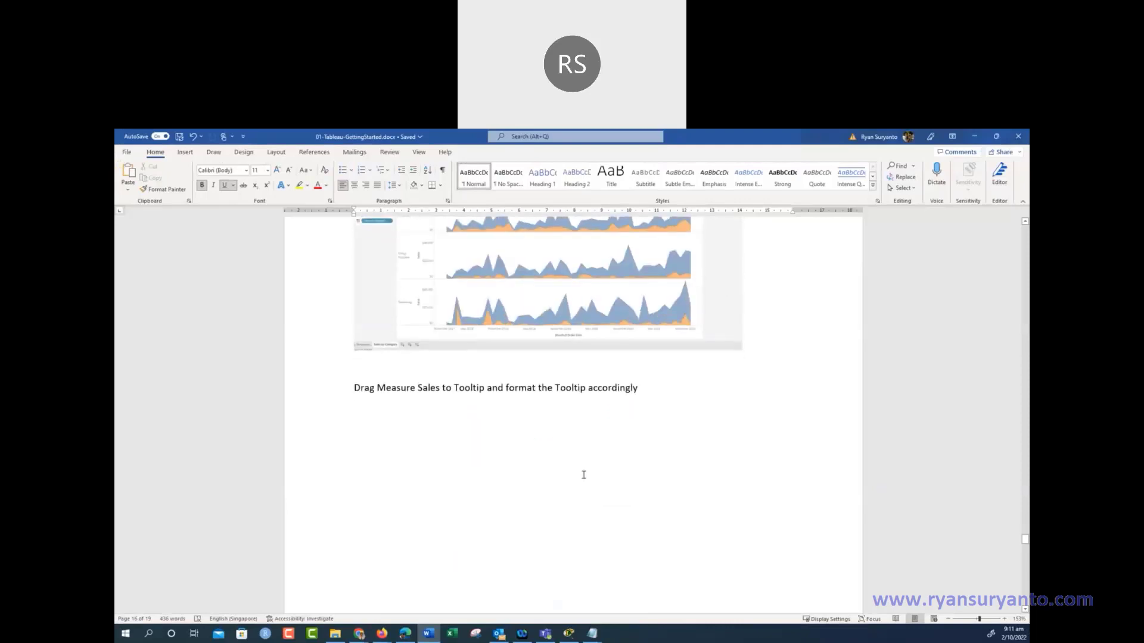
{"action": "scroll", "coordinate": [589, 477], "scroll_direction": "up", "scroll_amount": 3}
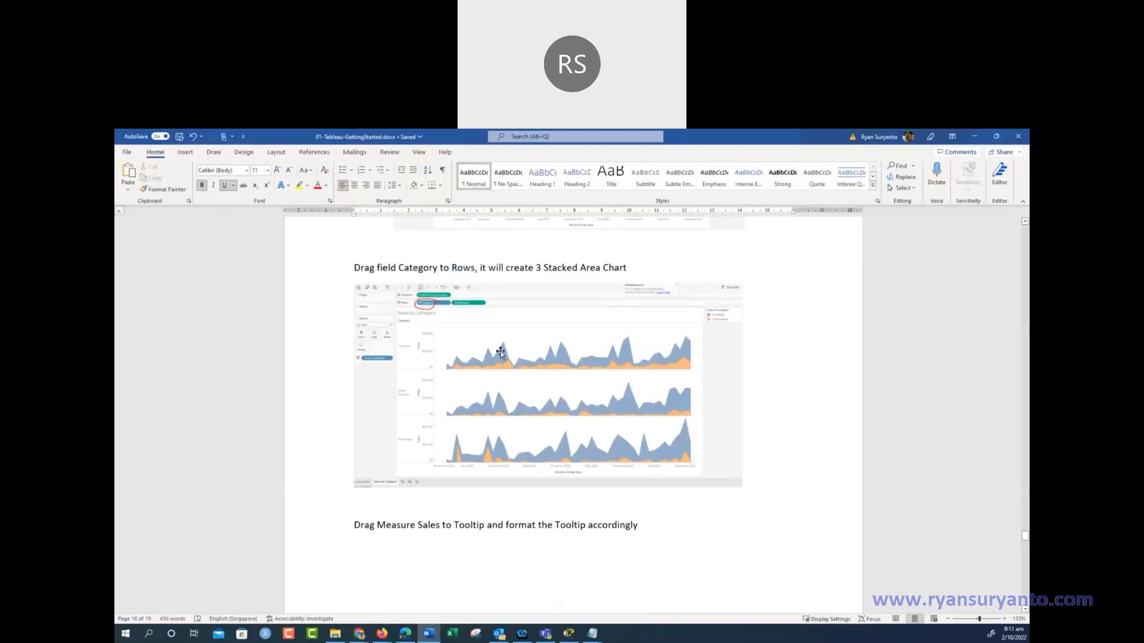
Scroll past the Filter [Order Date] range screenshots to 'Create an additional Report, Sales by Segment'
{"action": "scroll", "coordinate": [503, 360], "scroll_direction": "down", "scroll_amount": 5}
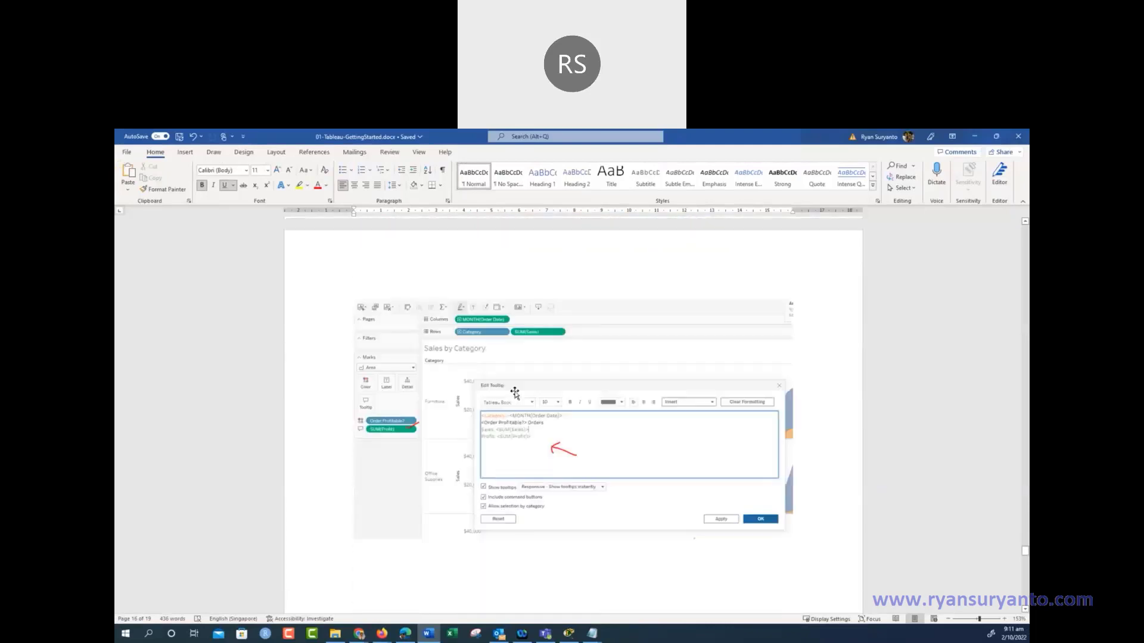
{"action": "scroll", "coordinate": [488, 399], "scroll_direction": "down", "scroll_amount": 2}
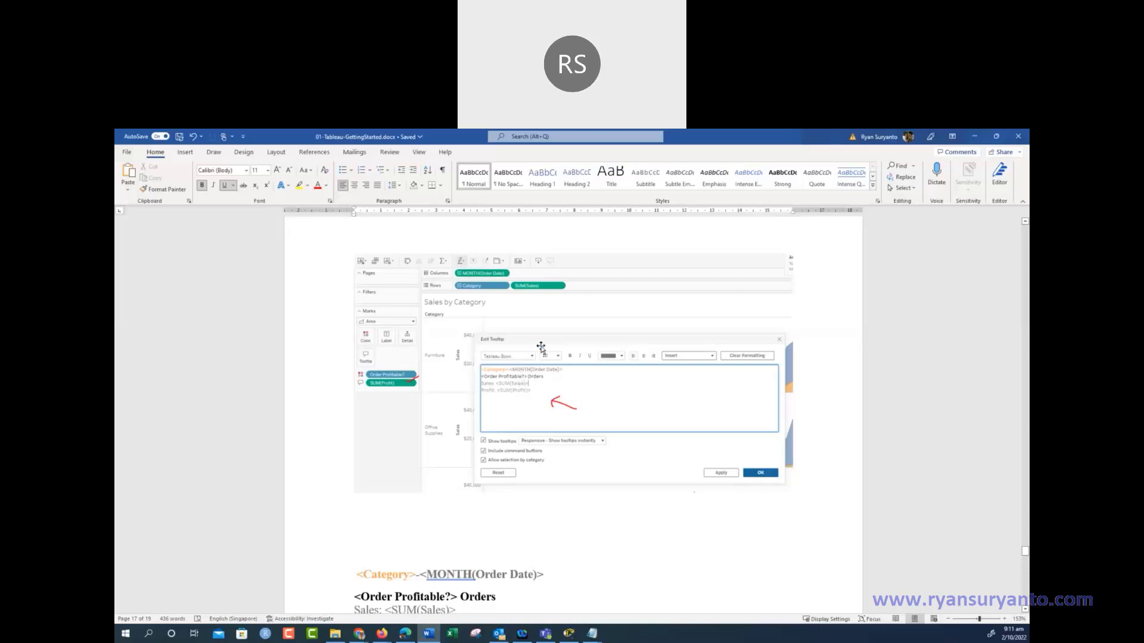
{"action": "scroll", "coordinate": [549, 387], "scroll_direction": "down", "scroll_amount": 3}
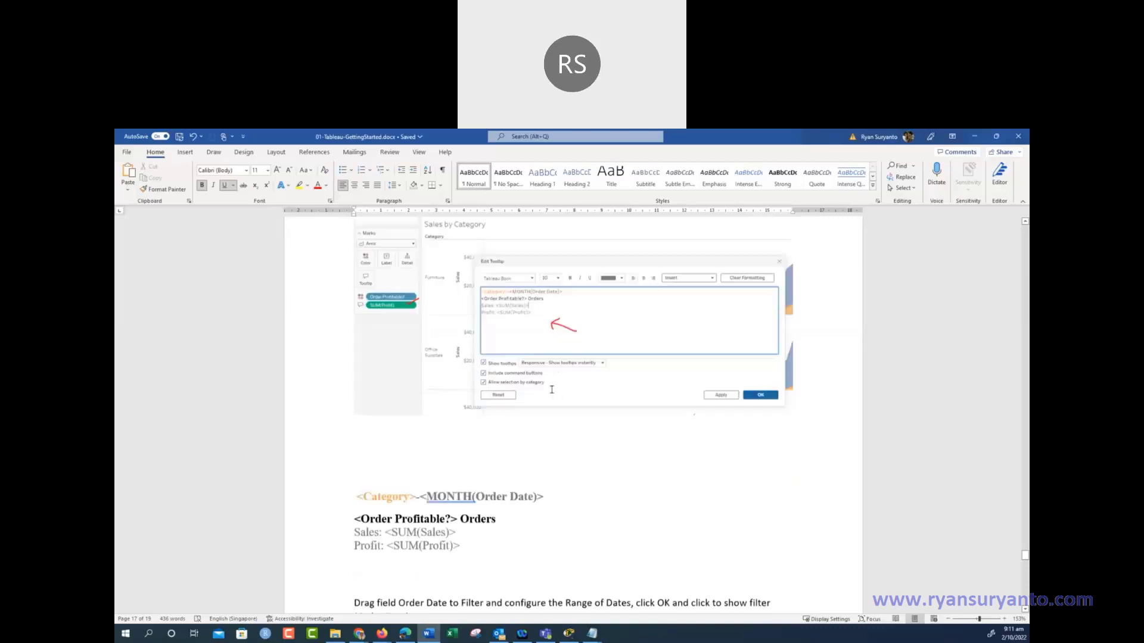
{"action": "scroll", "coordinate": [551, 390], "scroll_direction": "down", "scroll_amount": 1}
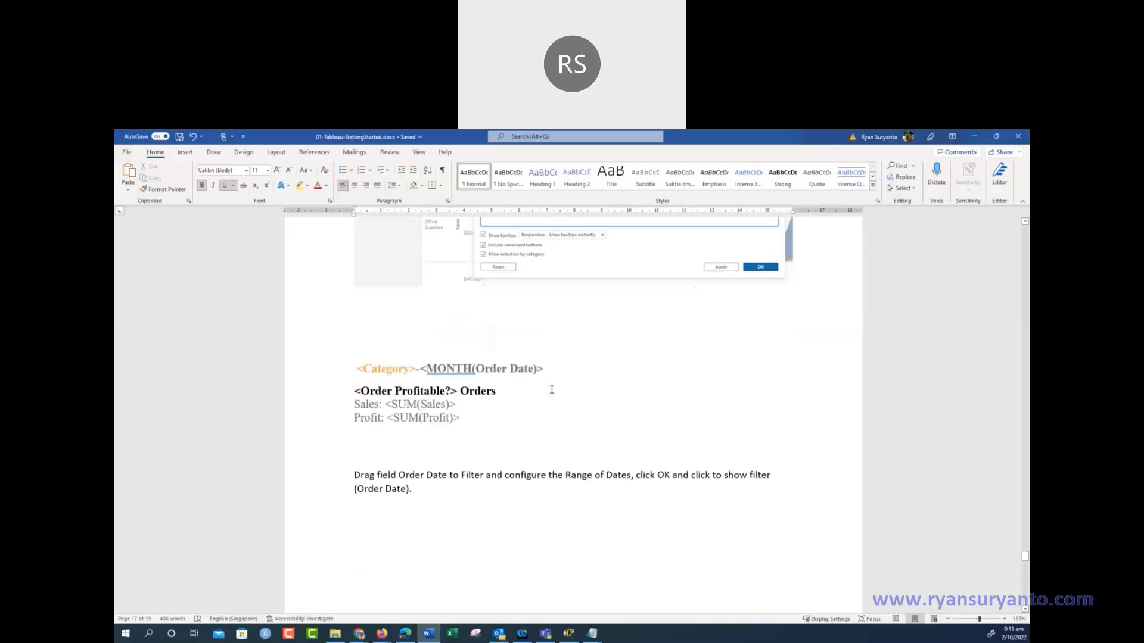
{"action": "scroll", "coordinate": [551, 389], "scroll_direction": "down", "scroll_amount": 2}
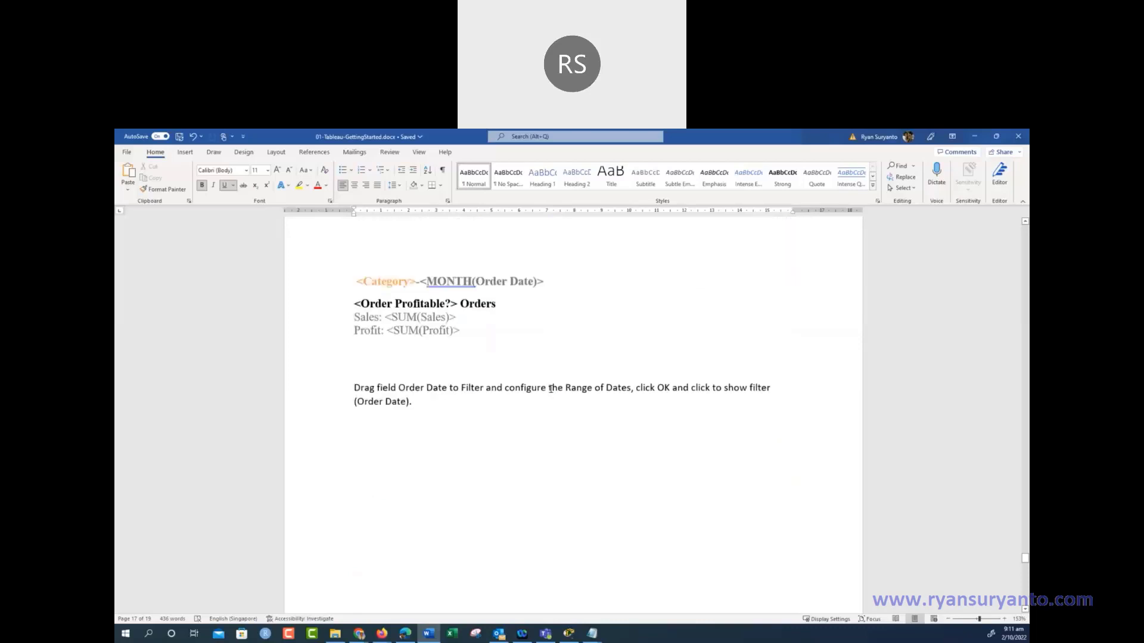
{"action": "scroll", "coordinate": [391, 338], "scroll_direction": "down", "scroll_amount": 6}
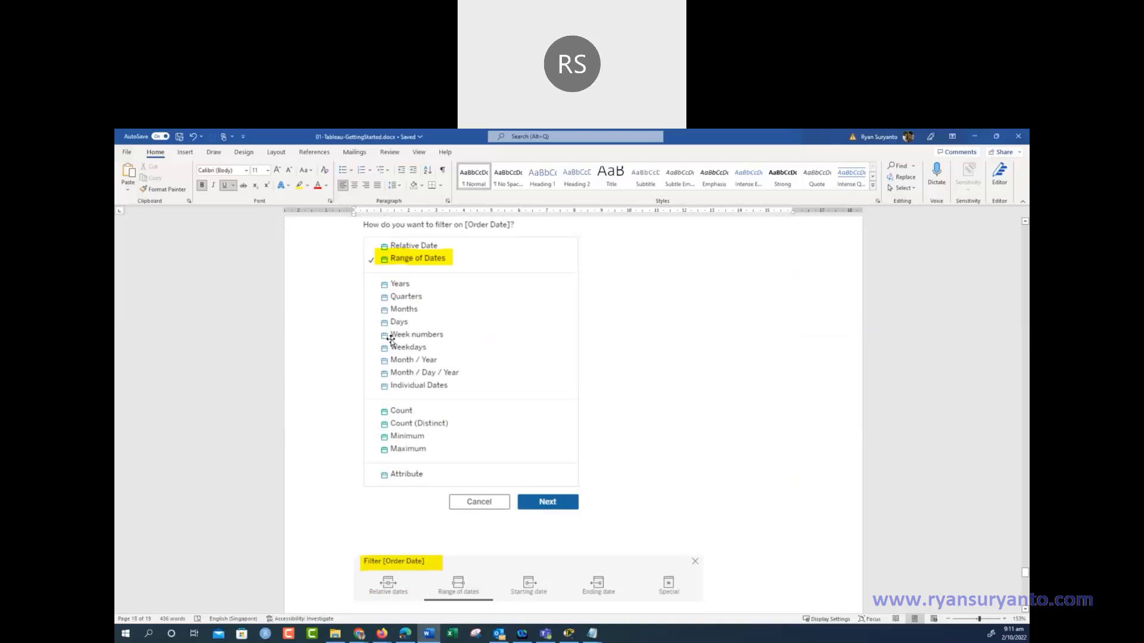
{"action": "scroll", "coordinate": [391, 340], "scroll_direction": "up", "scroll_amount": 3}
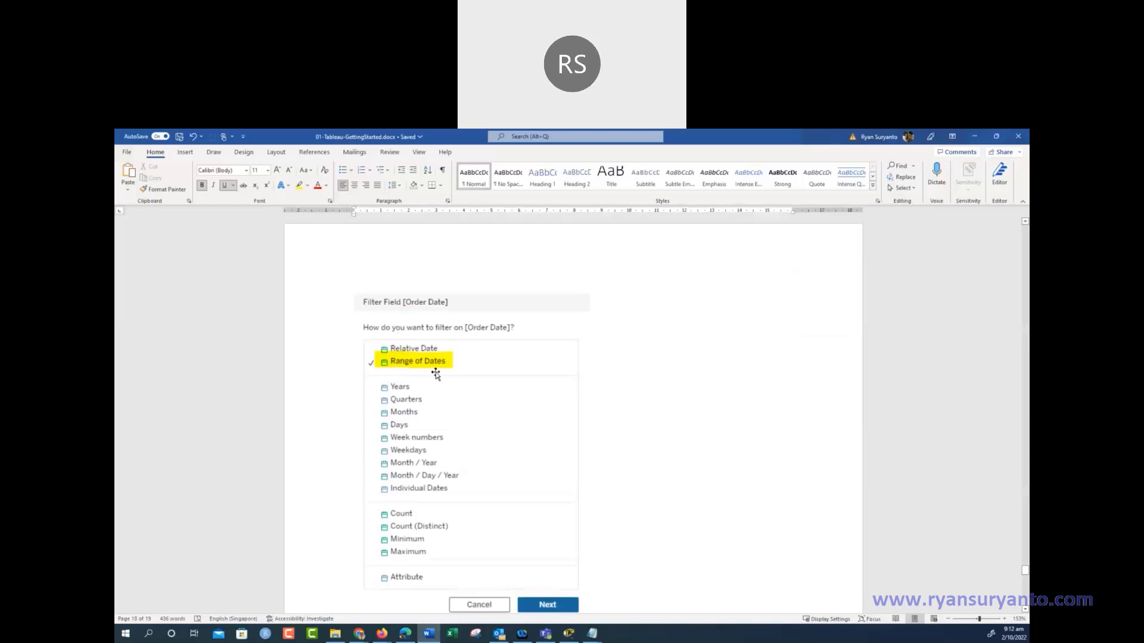
{"action": "scroll", "coordinate": [436, 374], "scroll_direction": "down", "scroll_amount": 5}
{"action": "scroll", "coordinate": [435, 374], "scroll_direction": "down", "scroll_amount": 8}
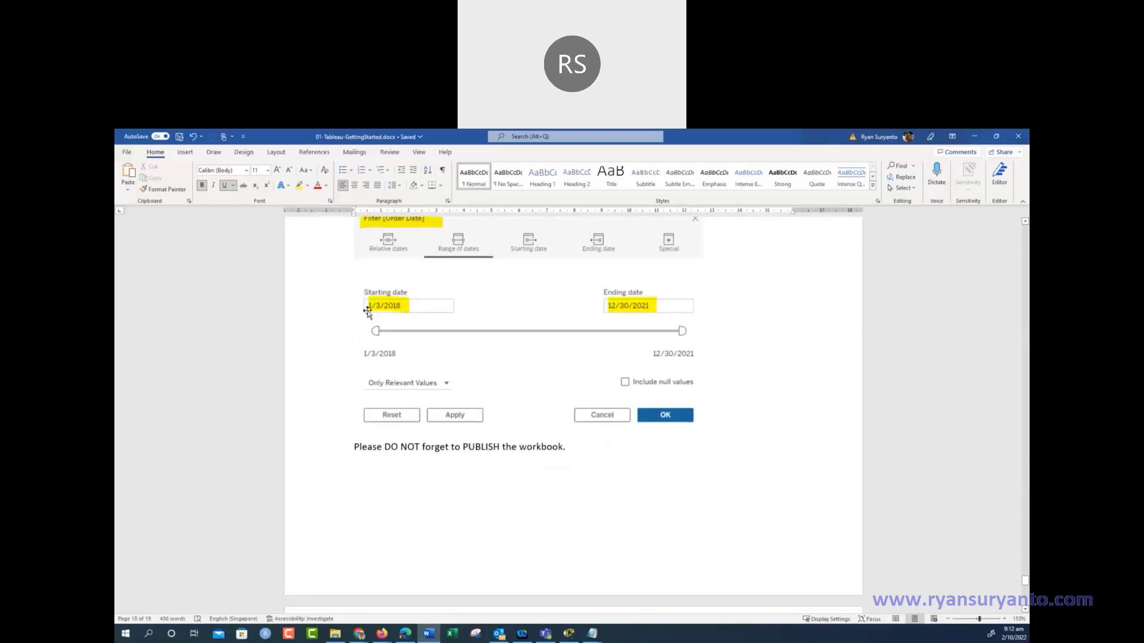
{"action": "scroll", "coordinate": [639, 301], "scroll_direction": "down", "scroll_amount": 9}
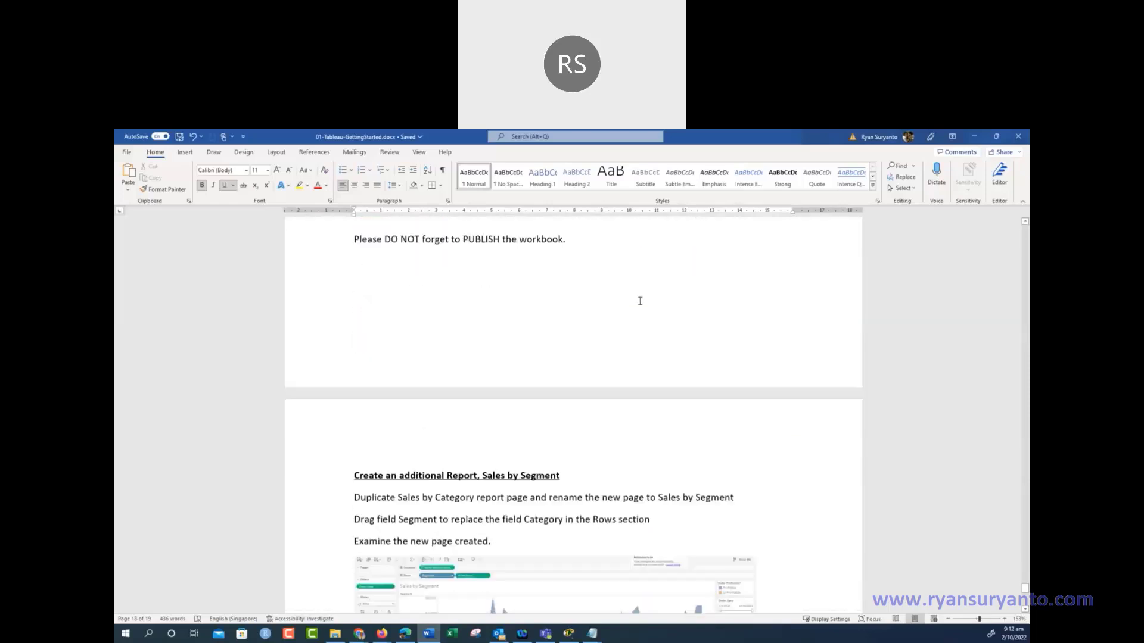
Scroll back up through the Word tutorial toward its earlier pages
{"action": "scroll", "coordinate": [639, 301], "scroll_direction": "down", "scroll_amount": 2}
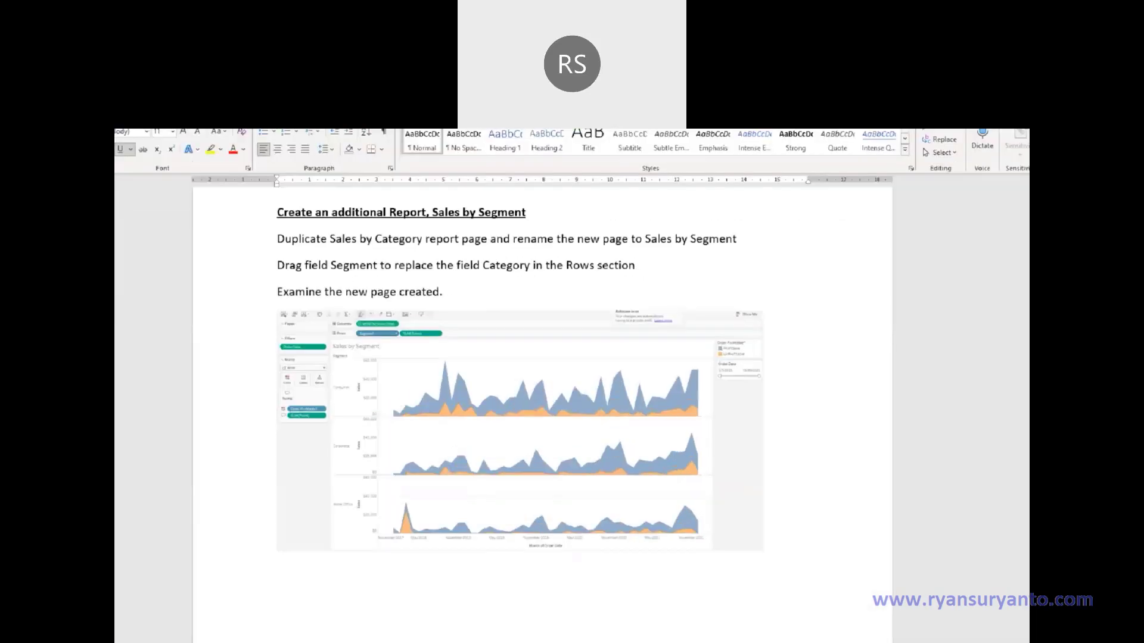
{"action": "mouse_move", "coordinate": [619, 336]}
{"action": "left_mouse_down"}
{"action": "mouse_move", "coordinate": [586, 476]}
{"action": "mouse_move", "coordinate": [746, 419]}
{"action": "mouse_move", "coordinate": [621, 357]}
{"action": "mouse_move", "coordinate": [639, 389]}
{"action": "mouse_move", "coordinate": [661, 388]}
{"action": "left_mouse_up"}
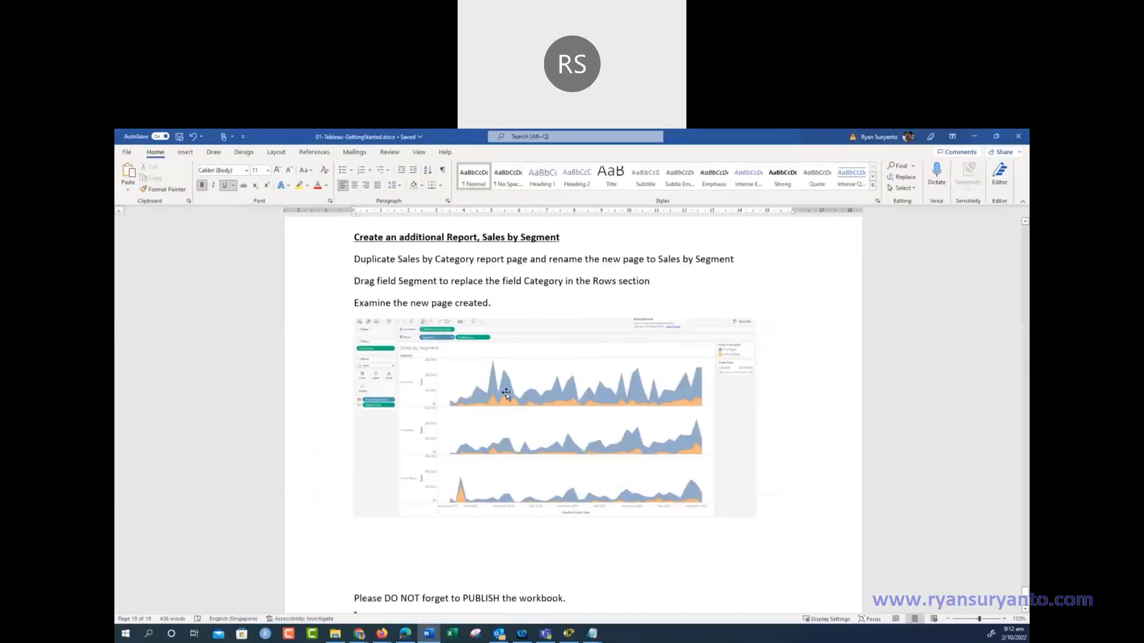
{"action": "scroll", "coordinate": [516, 415], "scroll_direction": "down", "scroll_amount": 5}
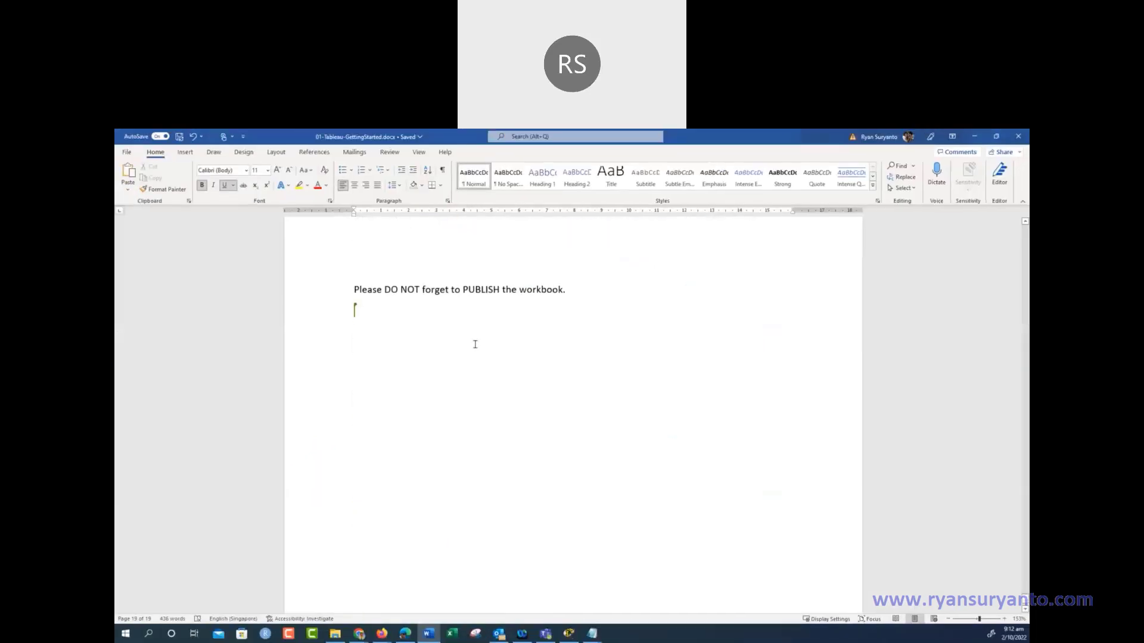
{"action": "scroll", "coordinate": [516, 307], "scroll_direction": "down", "scroll_amount": 2}
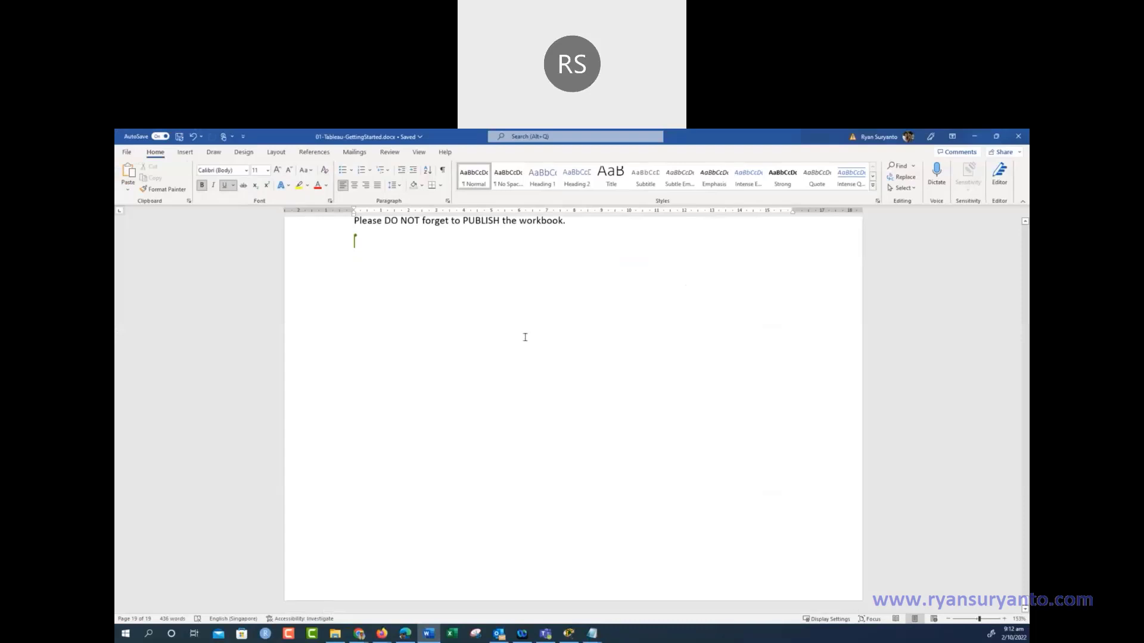
{"action": "scroll", "coordinate": [524, 339], "scroll_direction": "up", "scroll_amount": 2}
{"action": "scroll", "coordinate": [524, 340], "scroll_direction": "up", "scroll_amount": 15}
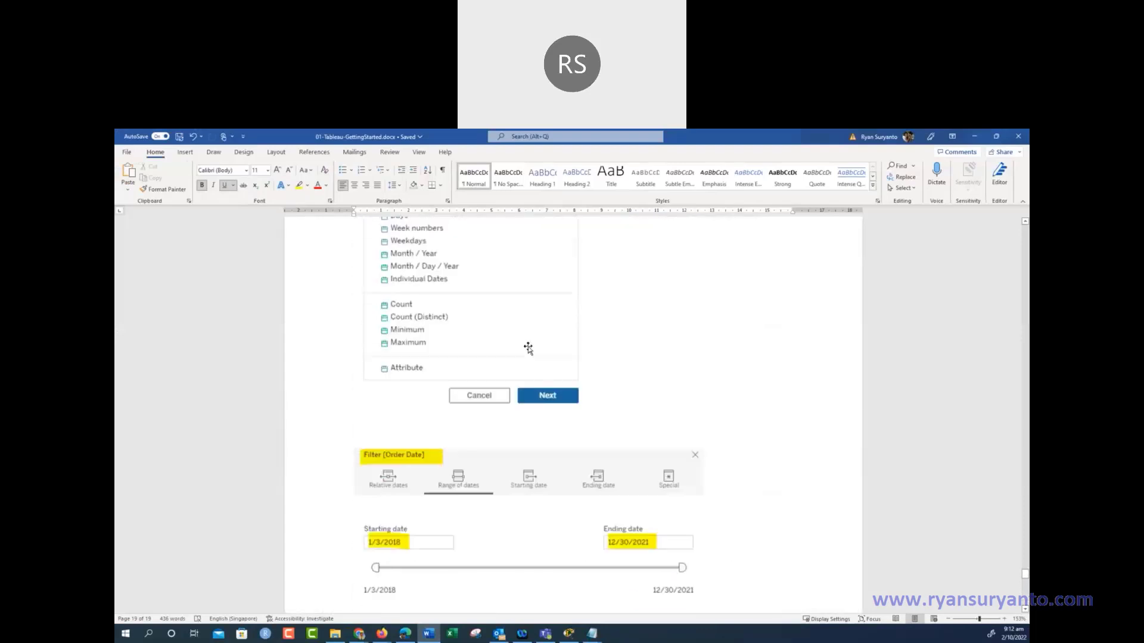
{"action": "scroll", "coordinate": [529, 347], "scroll_direction": "up", "scroll_amount": 15}
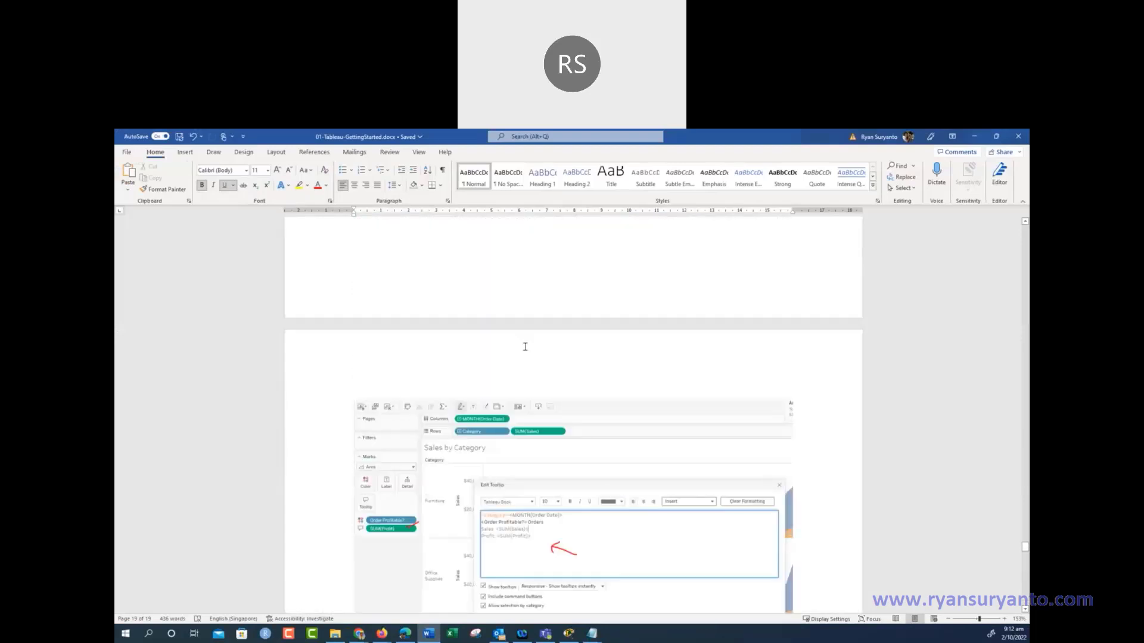
{"action": "scroll", "coordinate": [526, 348], "scroll_direction": "up", "scroll_amount": 6}
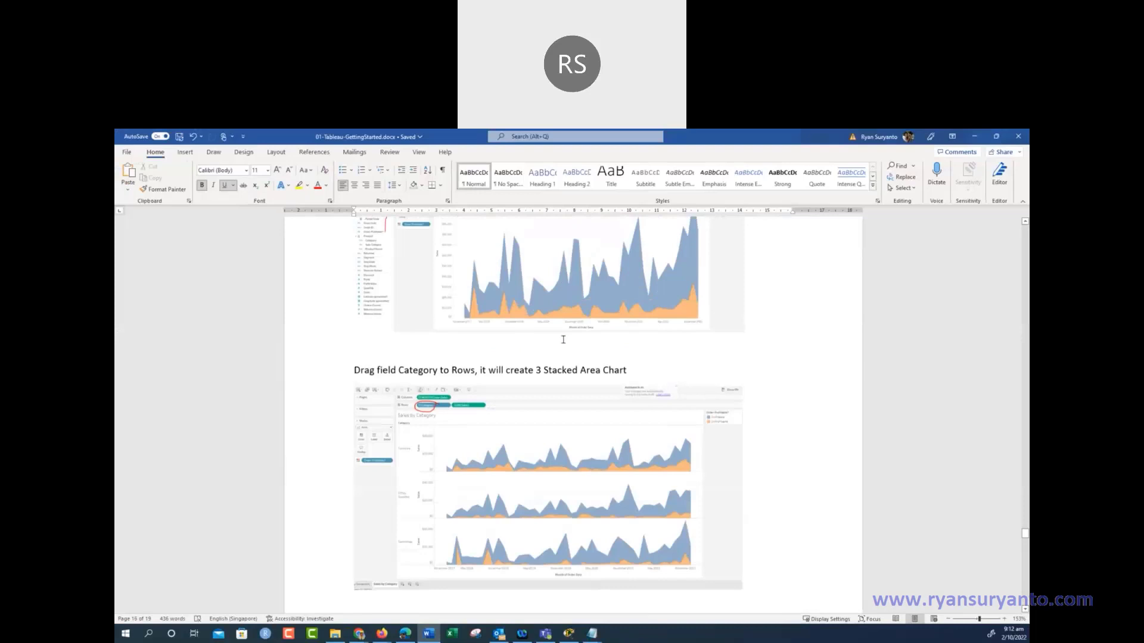
{"action": "scroll", "coordinate": [578, 338], "scroll_direction": "up", "scroll_amount": 15}
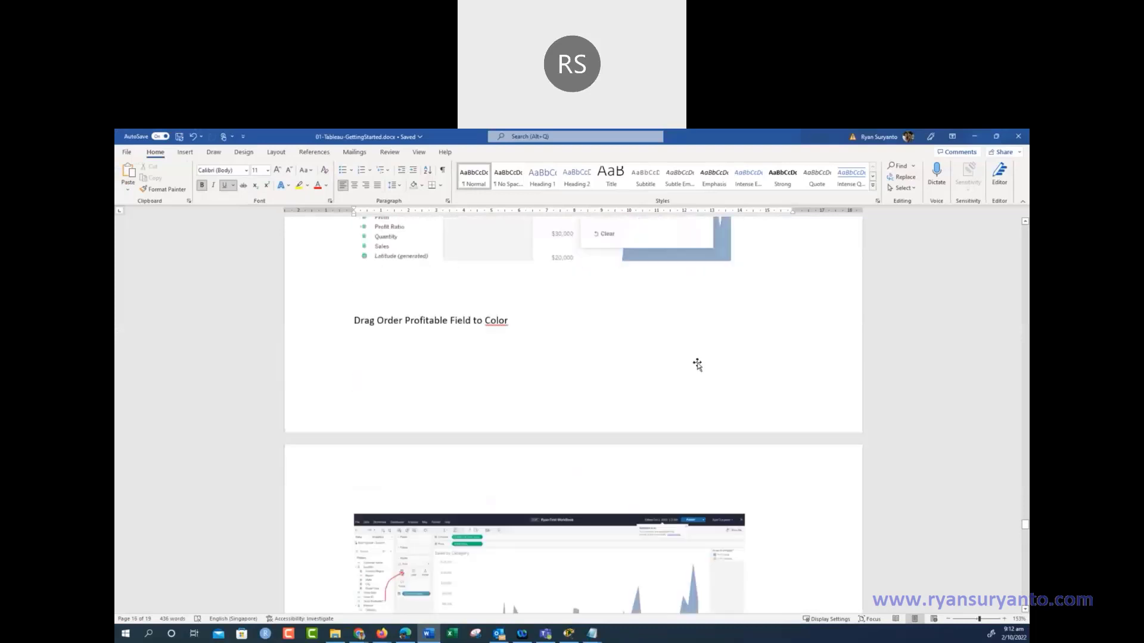
Return to page 2's Create Location Hierarchy list, then move Word aside to reveal Tableau Cloud Home
{"action": "left_click_drag", "start_coordinate": [1025, 523], "coordinate": [1024, 224]}
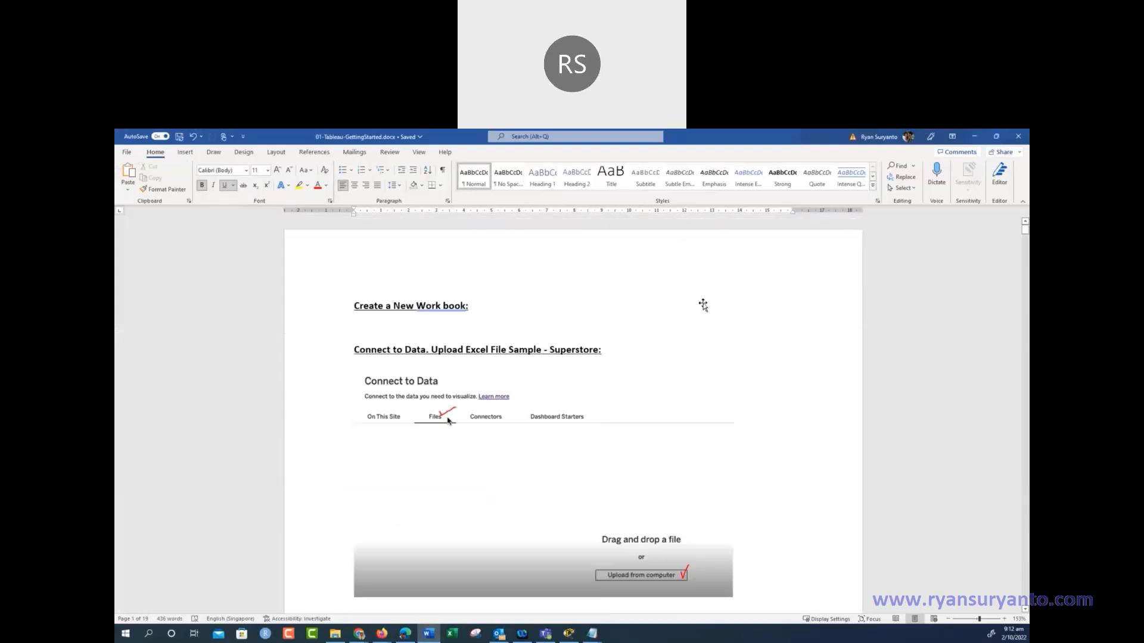
{"action": "scroll", "coordinate": [704, 304], "scroll_direction": "down", "scroll_amount": 20}
{"action": "scroll", "coordinate": [709, 313], "scroll_direction": "down", "scroll_amount": 18}
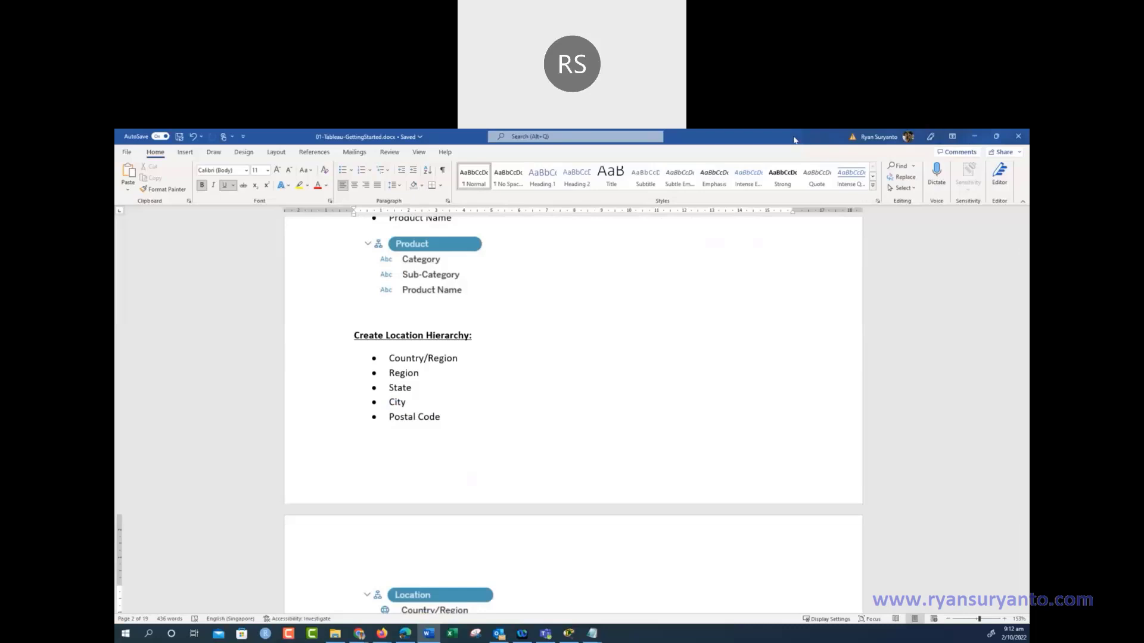
{"action": "left_click_drag", "start_coordinate": [794, 140], "coordinate": [115, 566]}
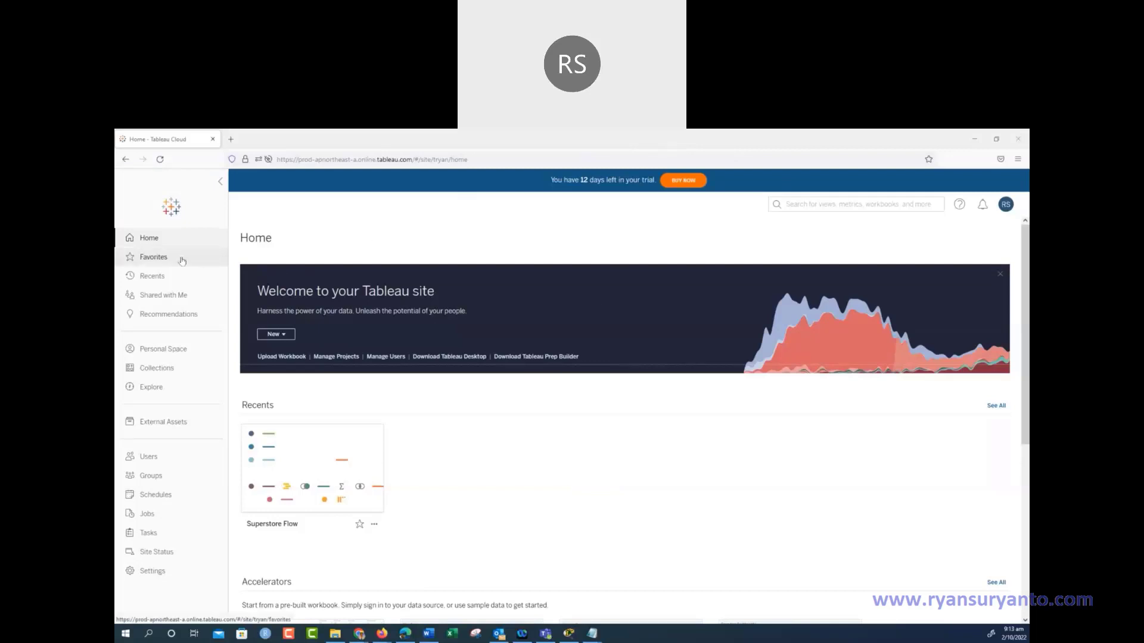
Create a new workbook from the New menu on Tableau Cloud Home
{"action": "left_click", "coordinate": [284, 336]}
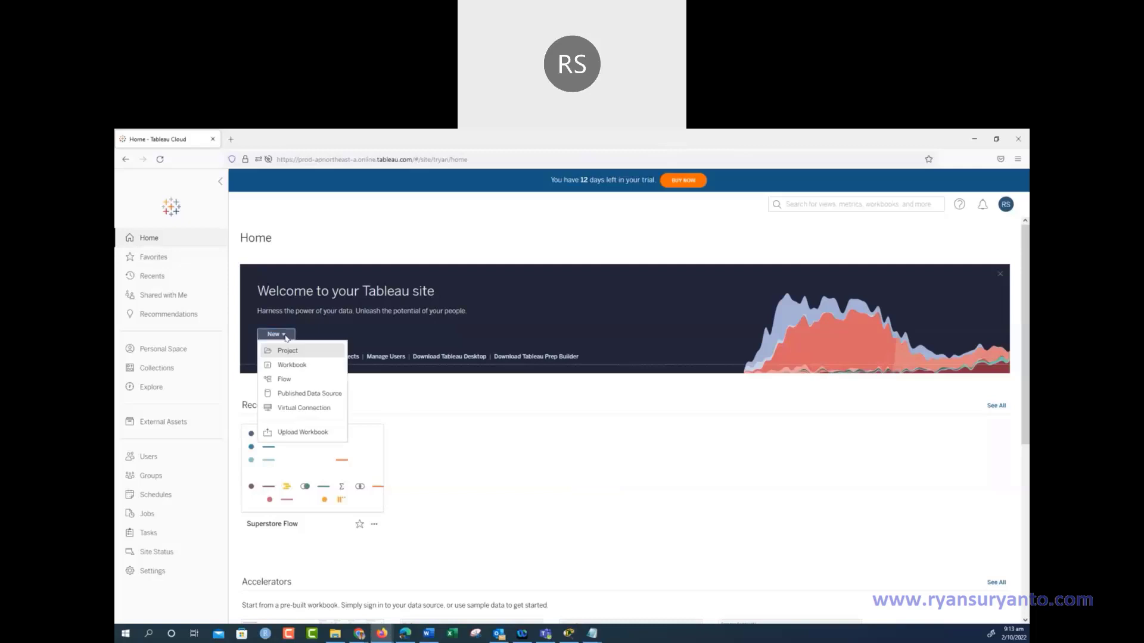
{"action": "left_click", "coordinate": [293, 367]}
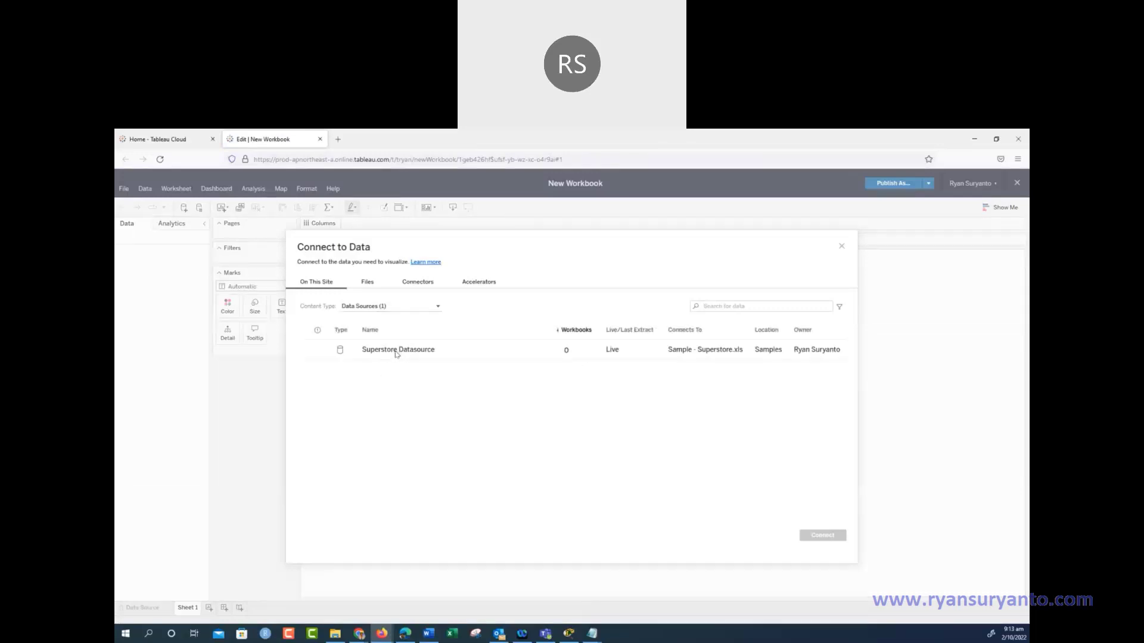
Choose to upload a file from the computer and sort the OneDrive files by name
{"action": "left_click", "coordinate": [366, 281]}
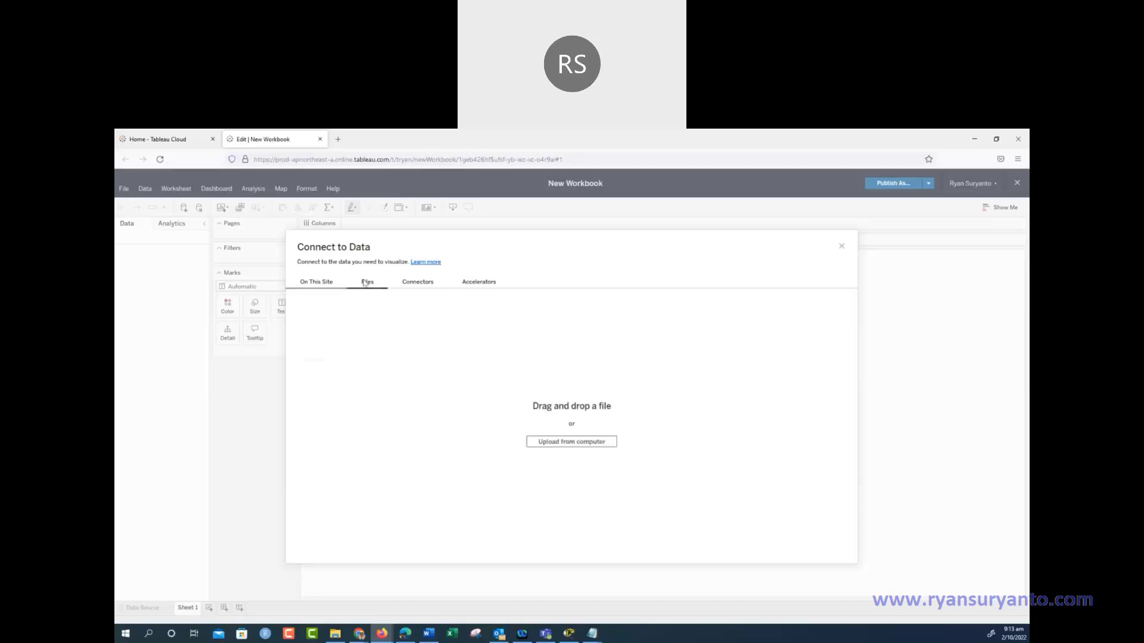
{"action": "left_click", "coordinate": [572, 442]}
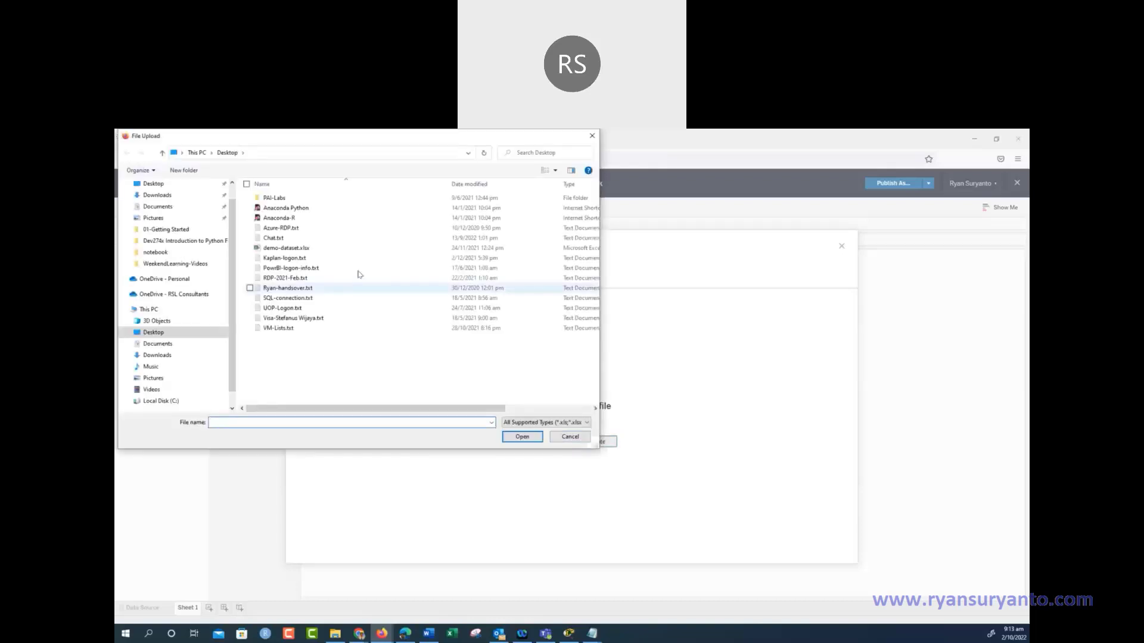
{"action": "left_click", "coordinate": [200, 294]}
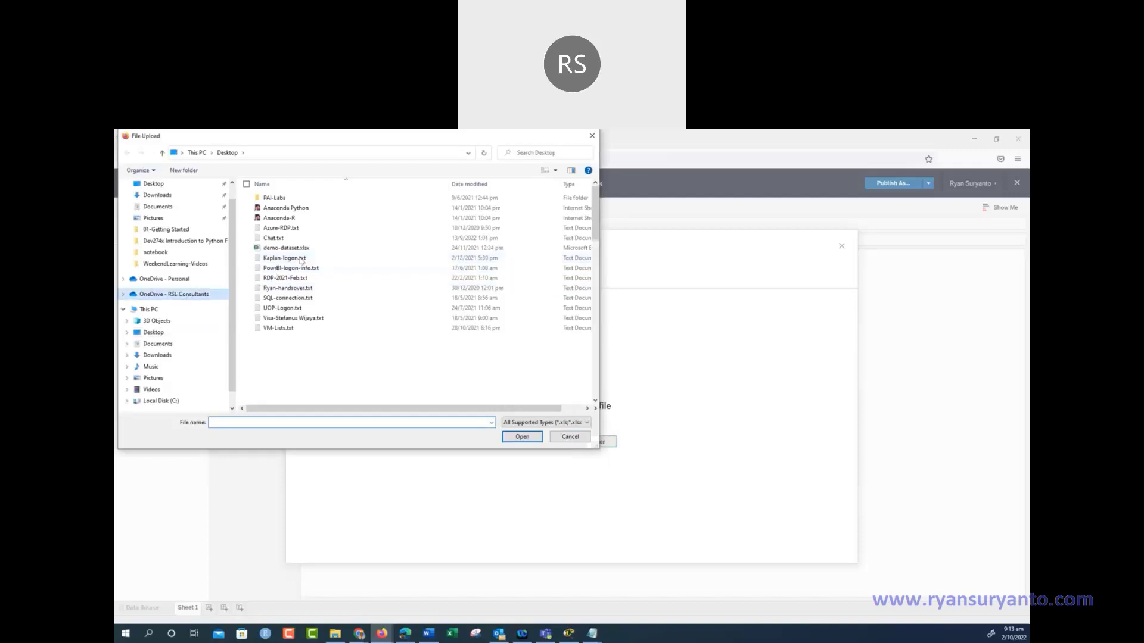
{"action": "left_click", "coordinate": [279, 185]}
{"action": "left_click", "coordinate": [277, 198]}
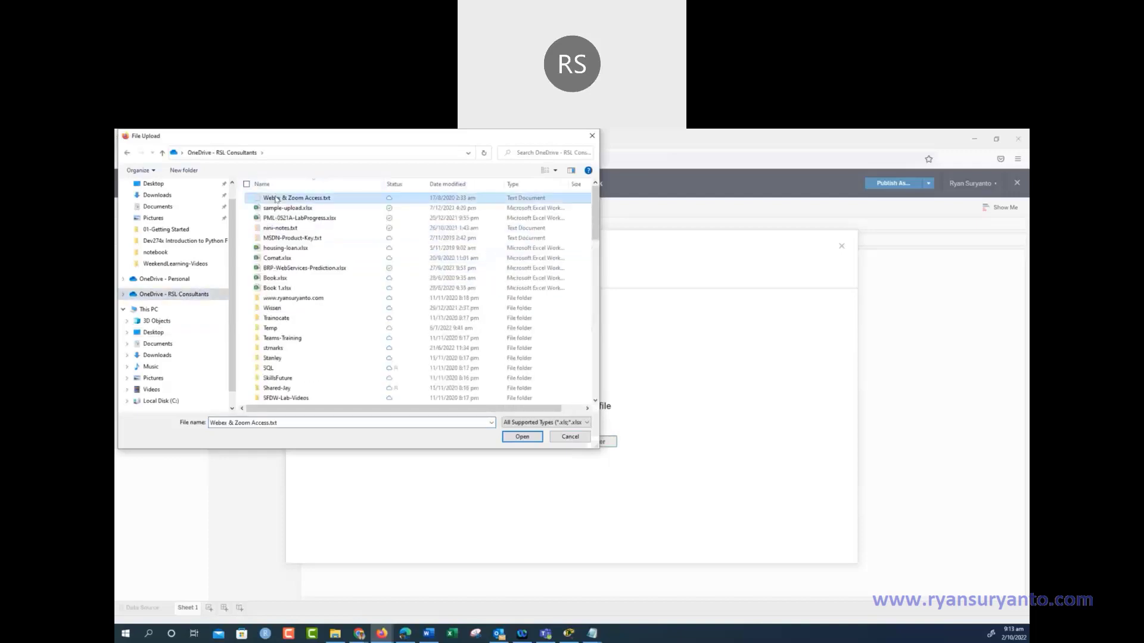
{"action": "left_click", "coordinate": [468, 184]}
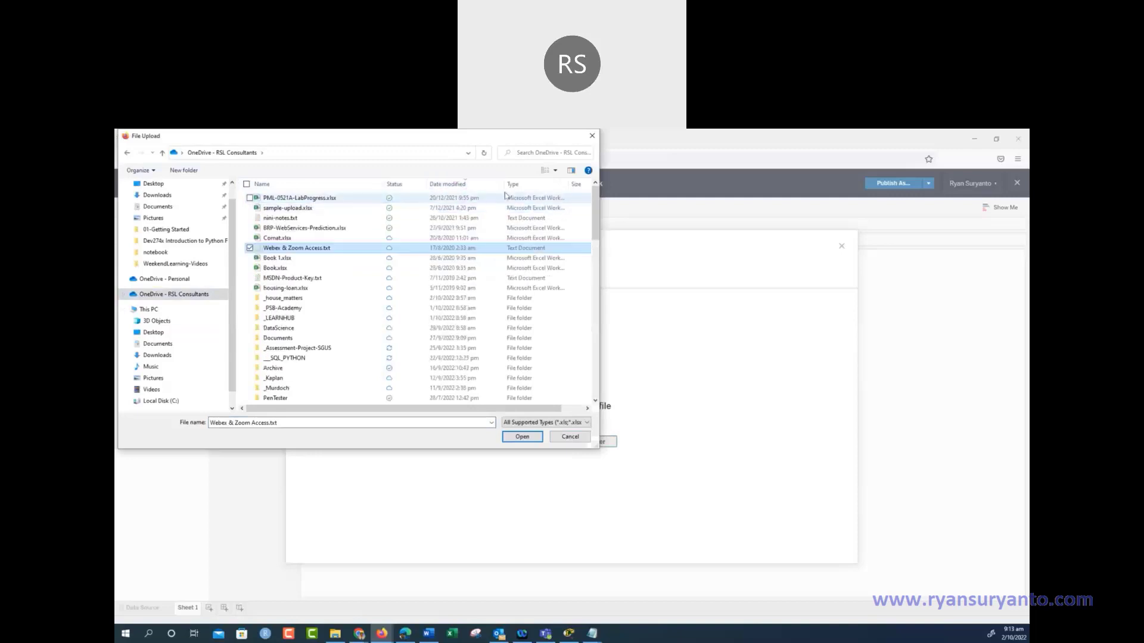
{"action": "left_click", "coordinate": [300, 183]}
Upload Sample - Superstore.xls from __SQL_PYTHON > TABLEAU > 01-Getting Started and prefix the data source name with your name
{"action": "scroll", "coordinate": [306, 245], "scroll_direction": "up", "scroll_amount": 3}
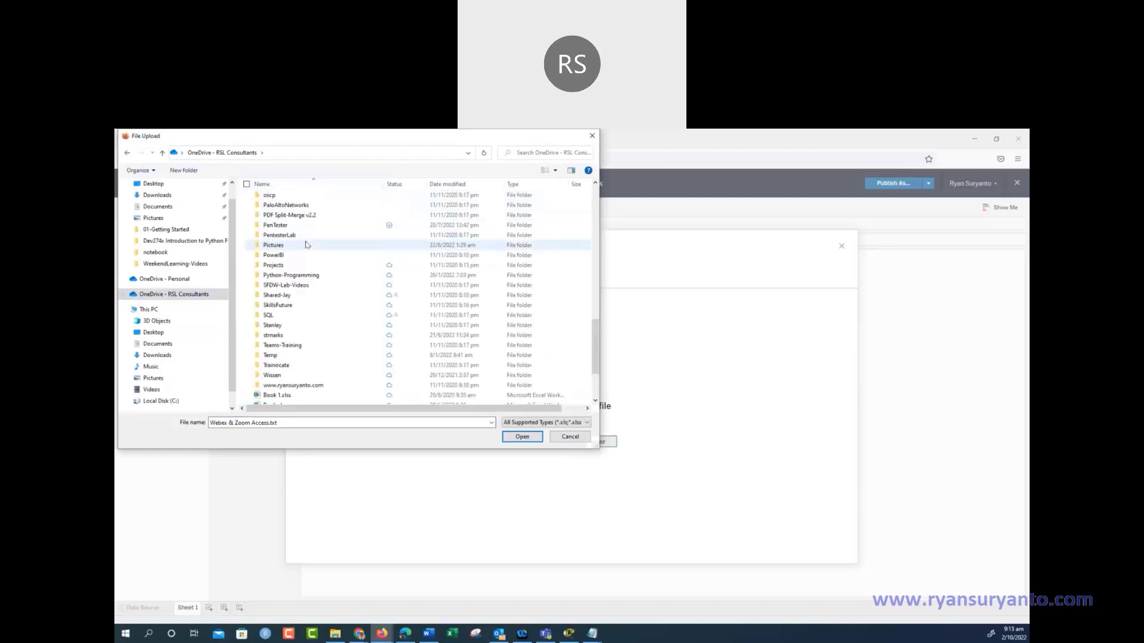
{"action": "scroll", "coordinate": [306, 244], "scroll_direction": "up", "scroll_amount": 10}
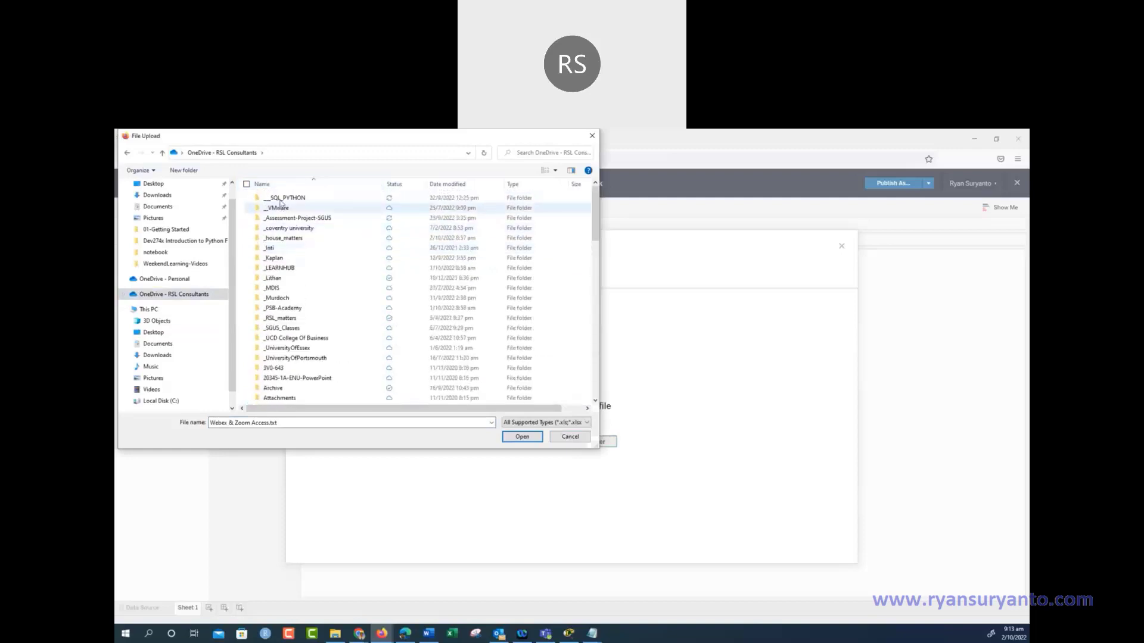
{"action": "double_click", "coordinate": [280, 199]}
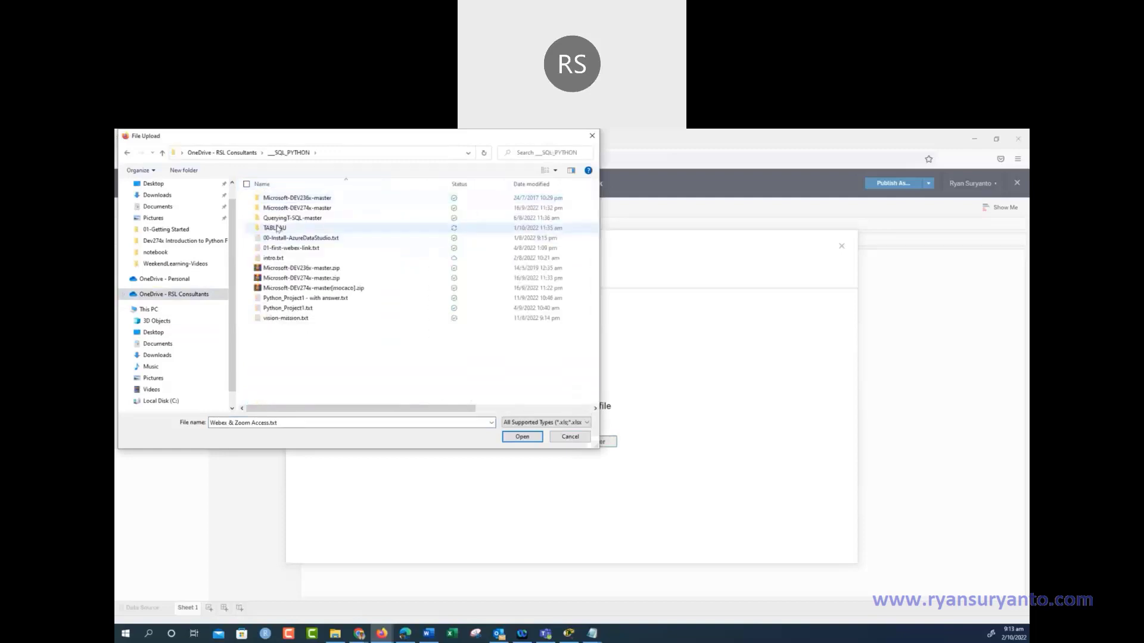
{"action": "double_click", "coordinate": [277, 228]}
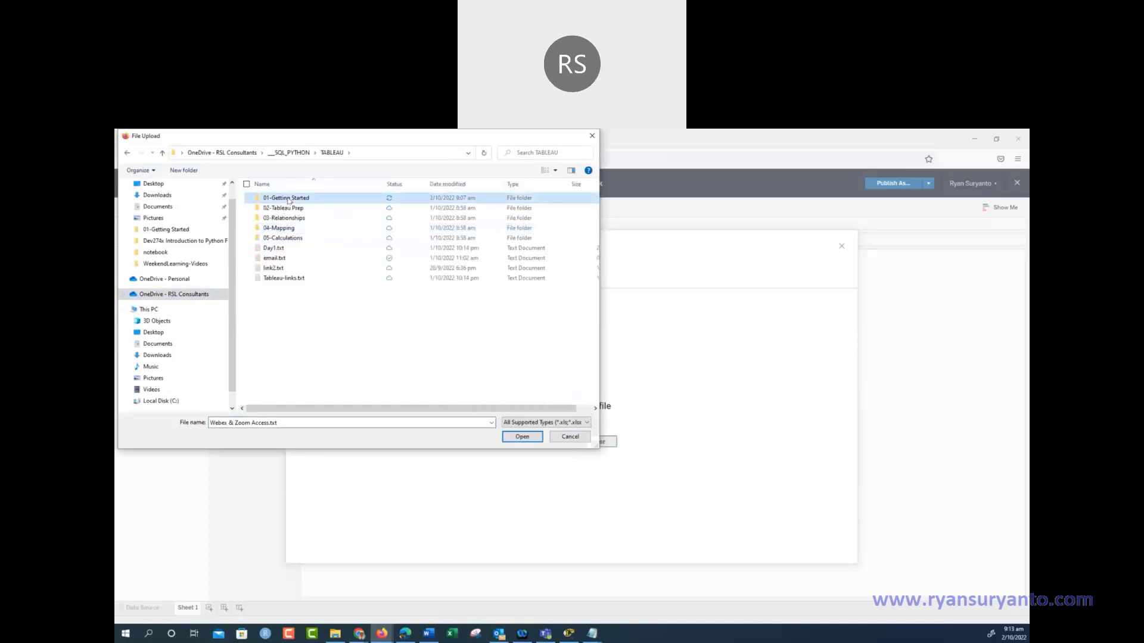
{"action": "double_click", "coordinate": [288, 200]}
{"action": "left_click", "coordinate": [288, 199]}
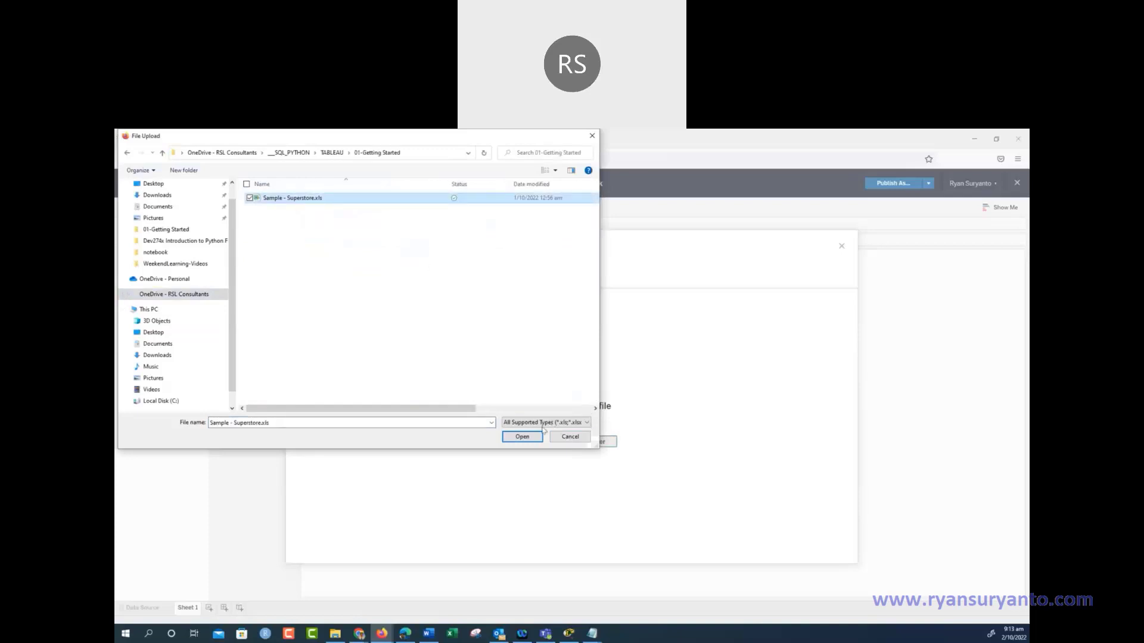
{"action": "left_click", "coordinate": [522, 437]}
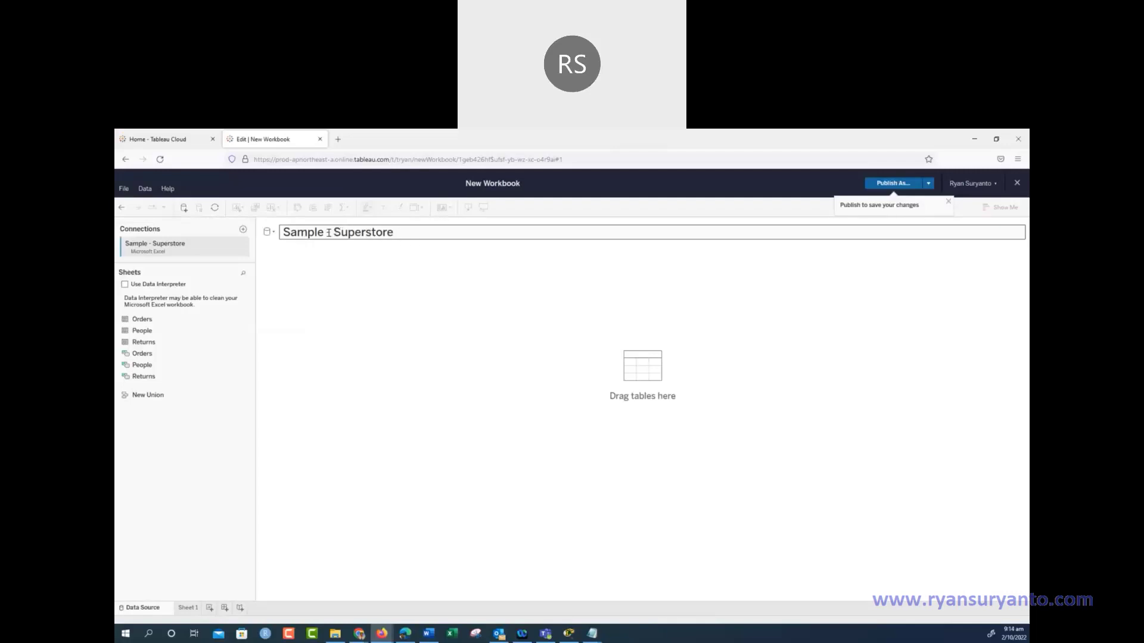
{"action": "left_click", "coordinate": [291, 236]}
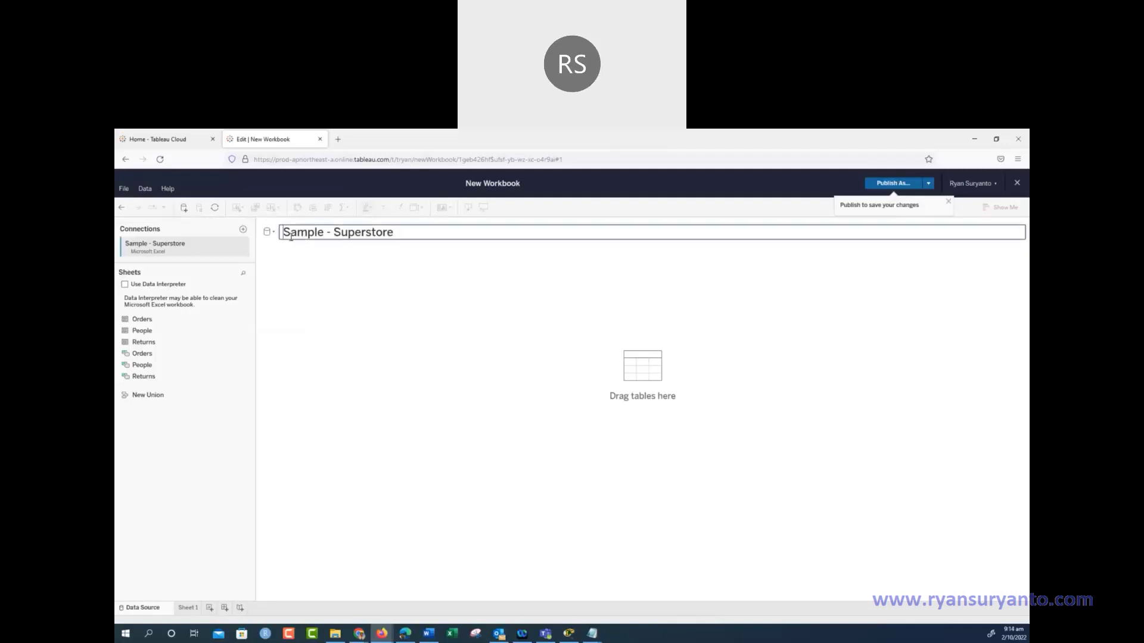
{"action": "type", "text": "RYAN "}
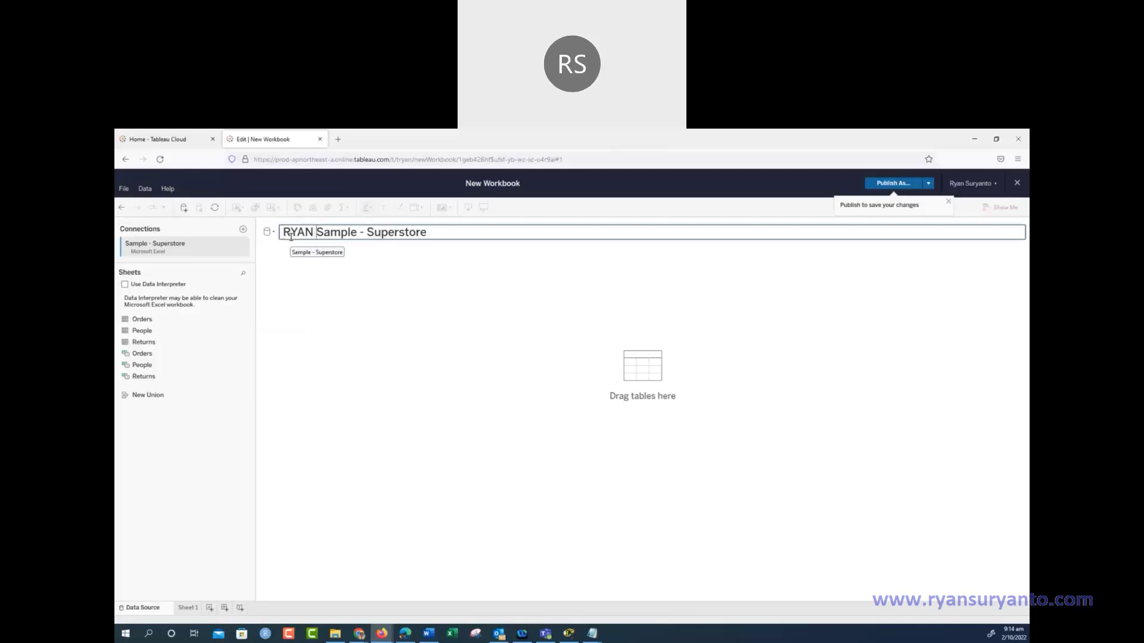
{"action": "type", "text": "-"}
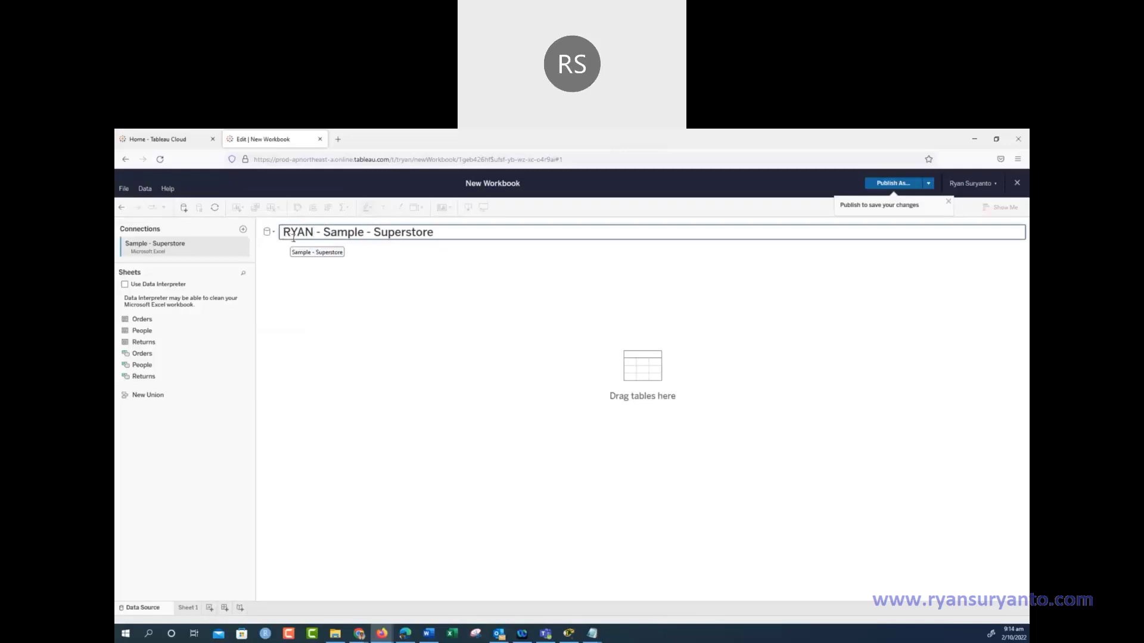
Relate the Orders and Returns sheets on the canvas, load the preview, then open Sheet 1
{"action": "left_click", "coordinate": [445, 287]}
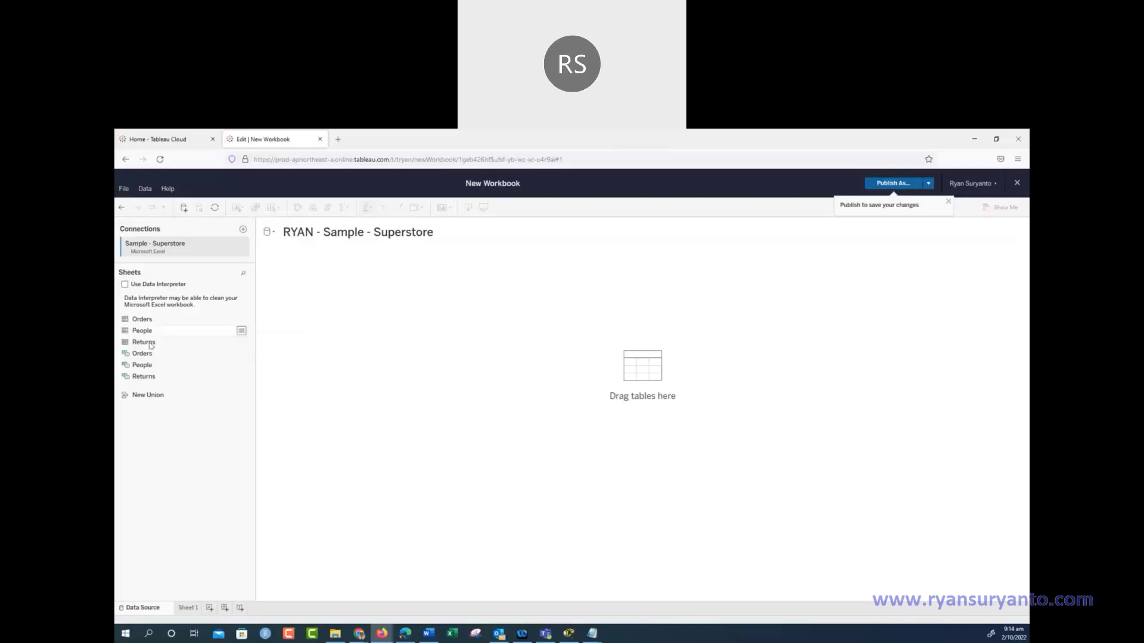
{"action": "left_click_drag", "start_coordinate": [146, 321], "coordinate": [324, 272]}
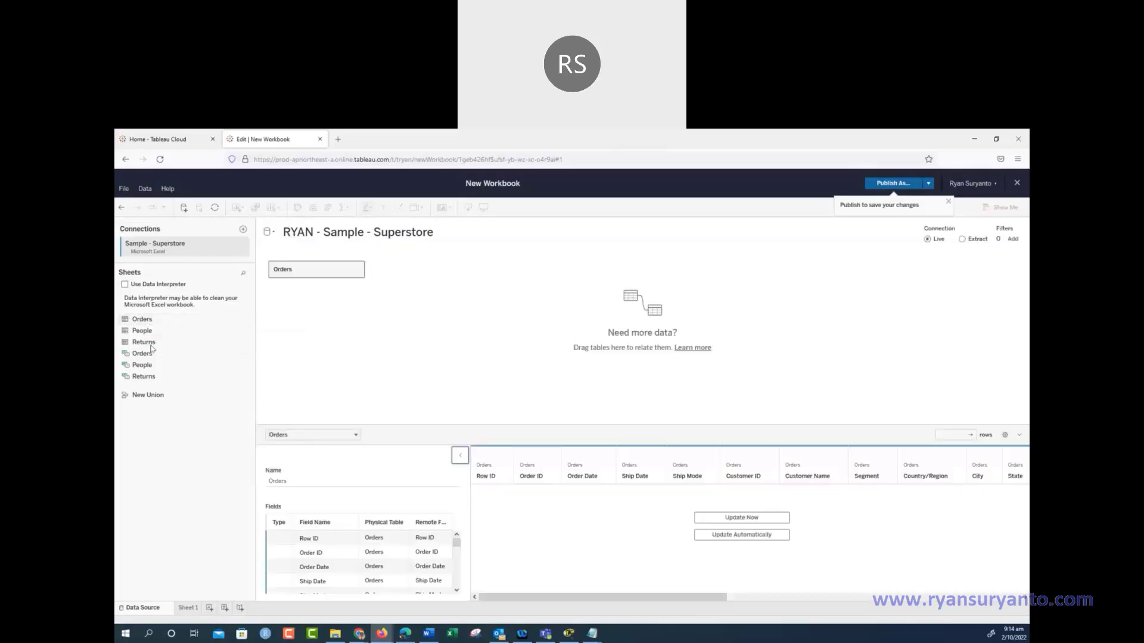
{"action": "left_click_drag", "start_coordinate": [145, 343], "coordinate": [390, 285]}
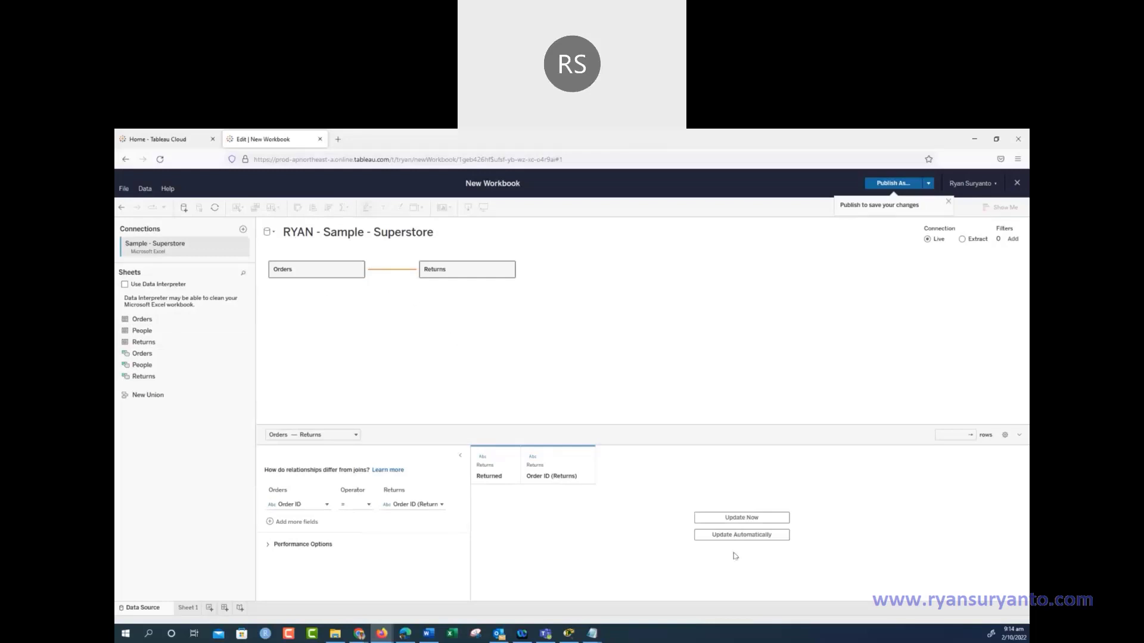
{"action": "left_click", "coordinate": [745, 519]}
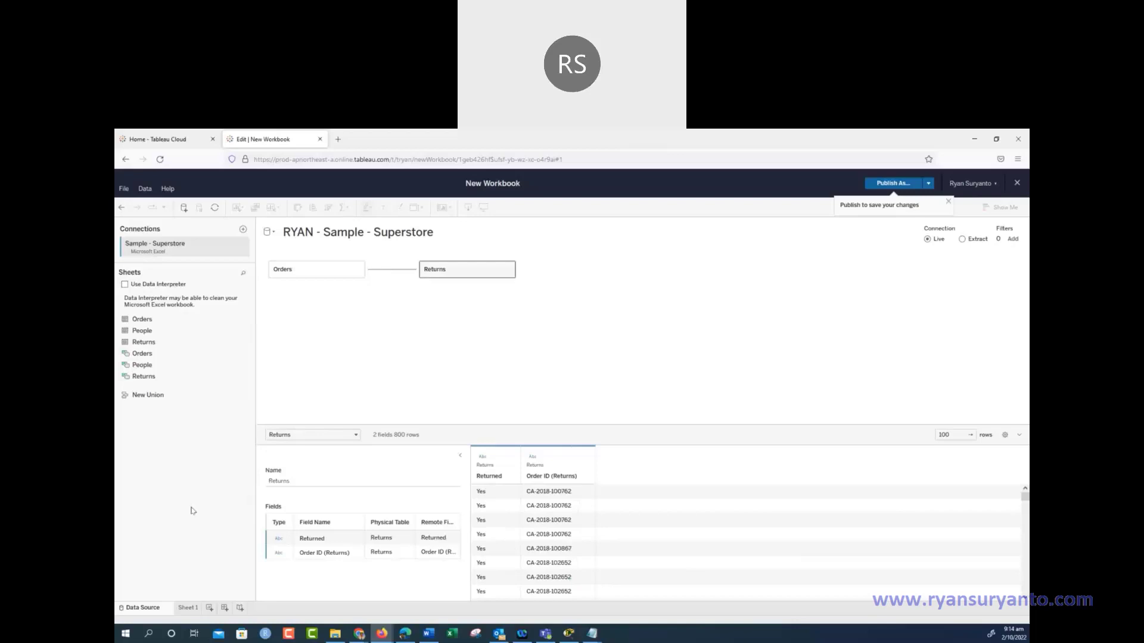
{"action": "left_click", "coordinate": [188, 608]}
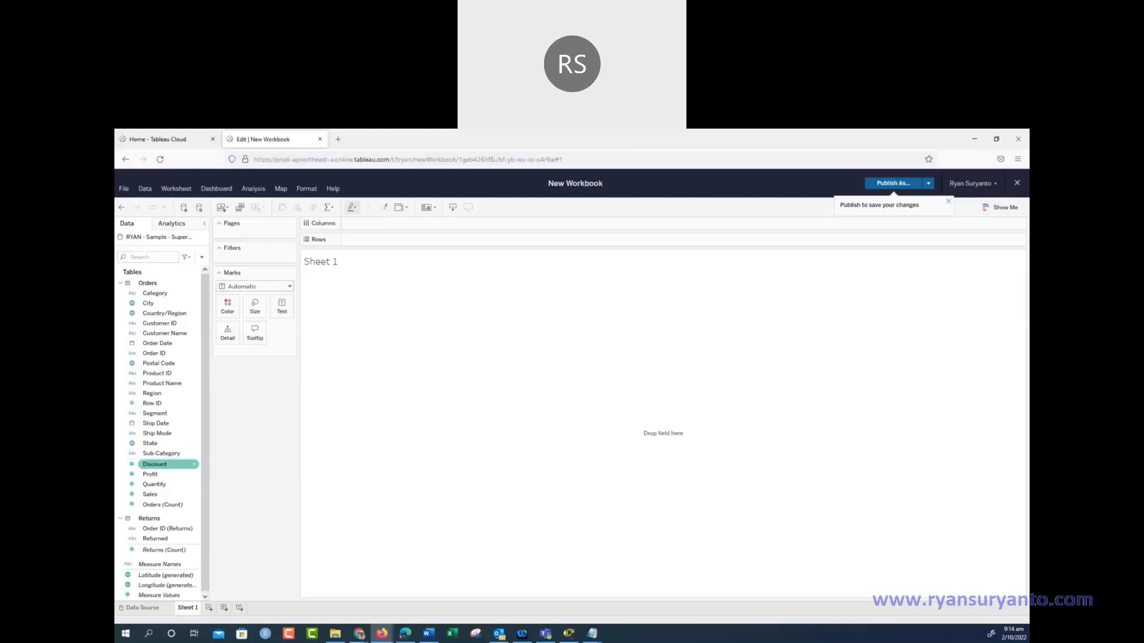
Rename the Sheet 1 tab to 'Profit by Region'
{"action": "key", "text": "alt+Tab"}
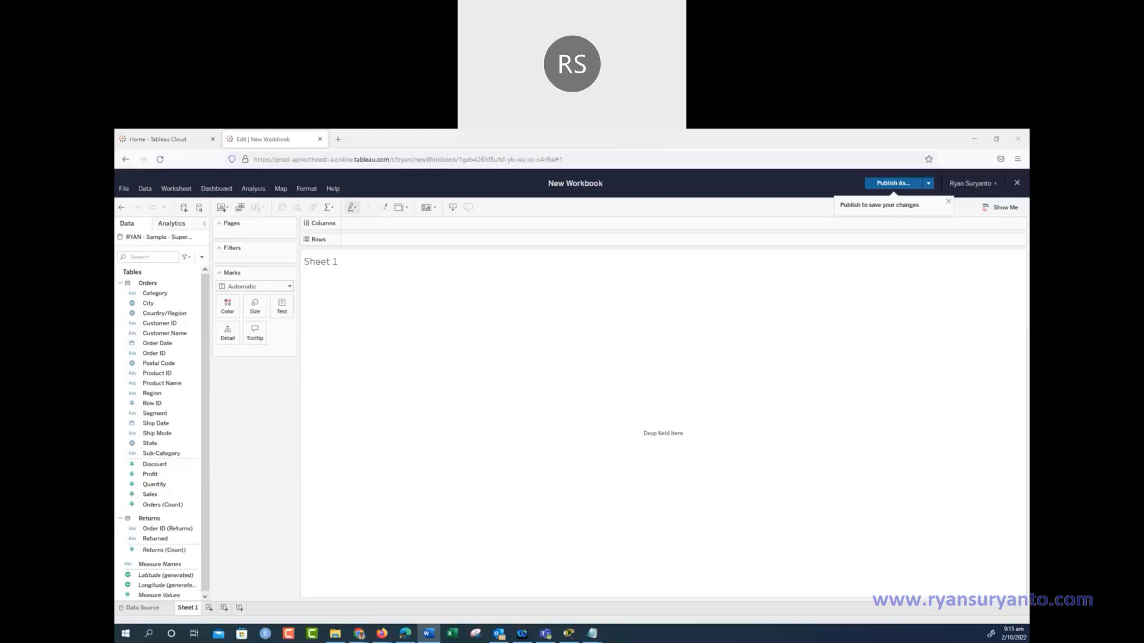
{"action": "left_click", "coordinate": [185, 609]}
{"action": "right_click", "coordinate": [184, 609]}
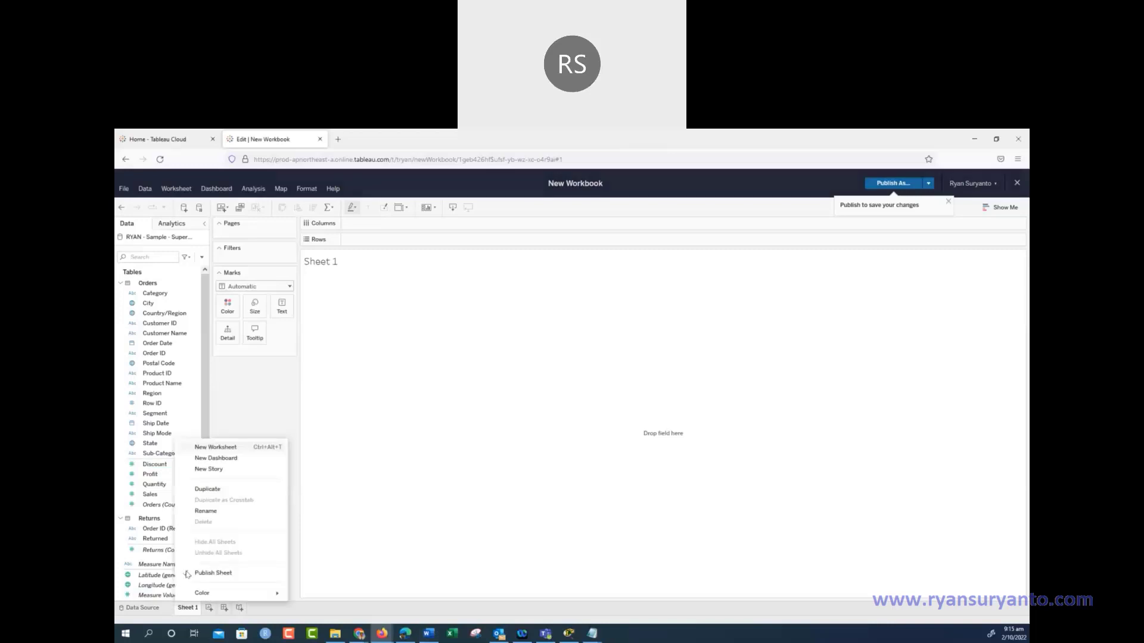
{"action": "left_click", "coordinate": [206, 511]}
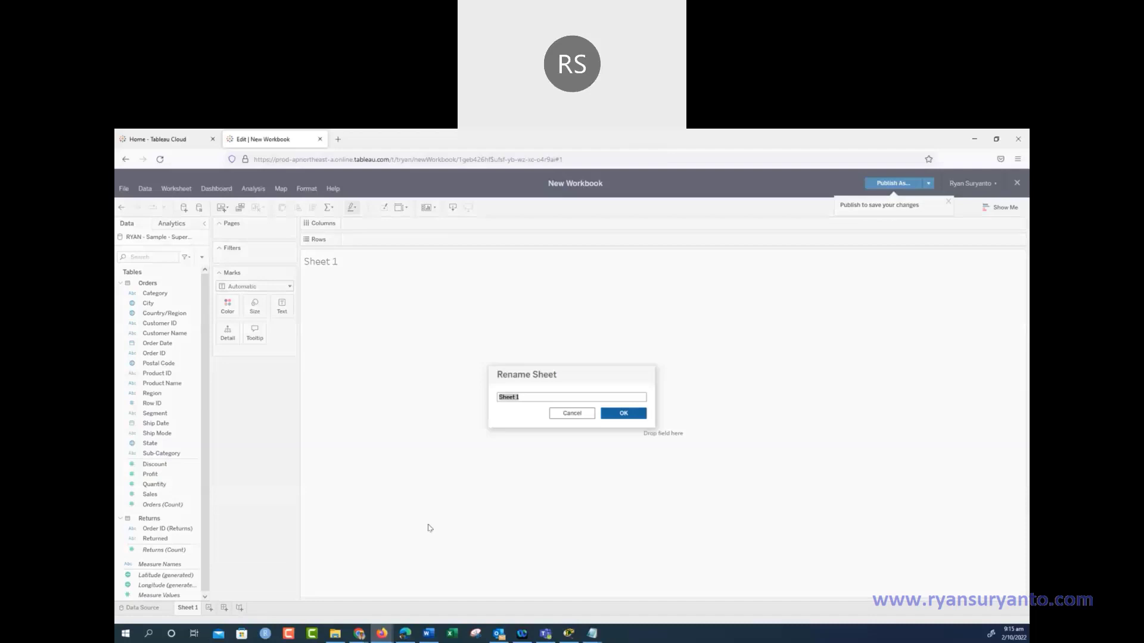
{"action": "type", "text": "Profit by Region"}
{"action": "left_click", "coordinate": [623, 413]}
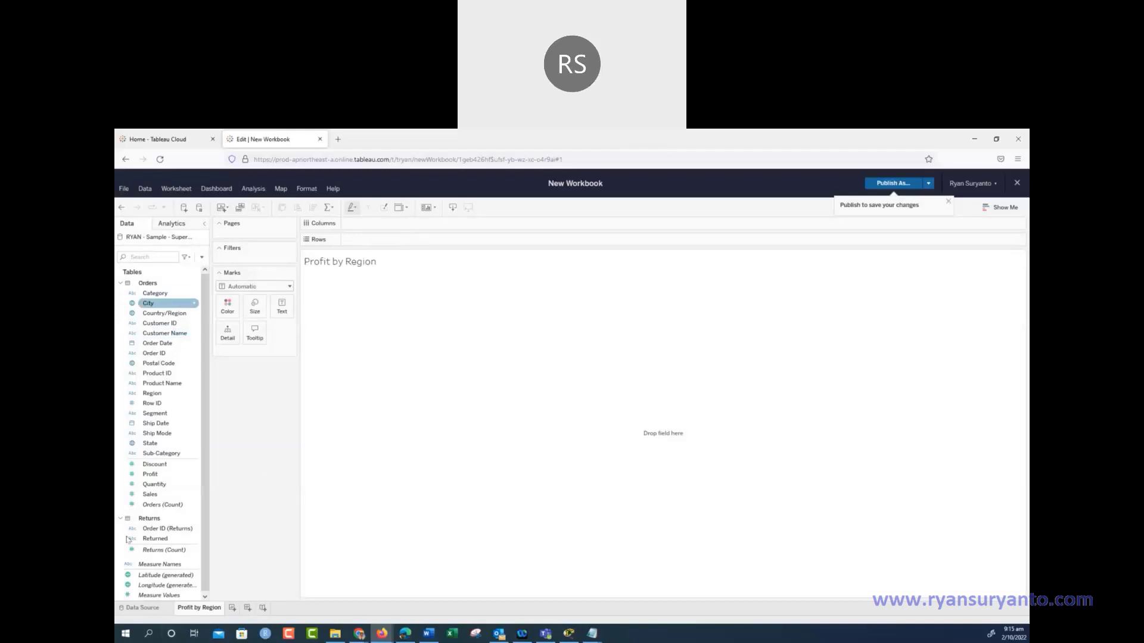
{"action": "left_click", "coordinate": [156, 314]}
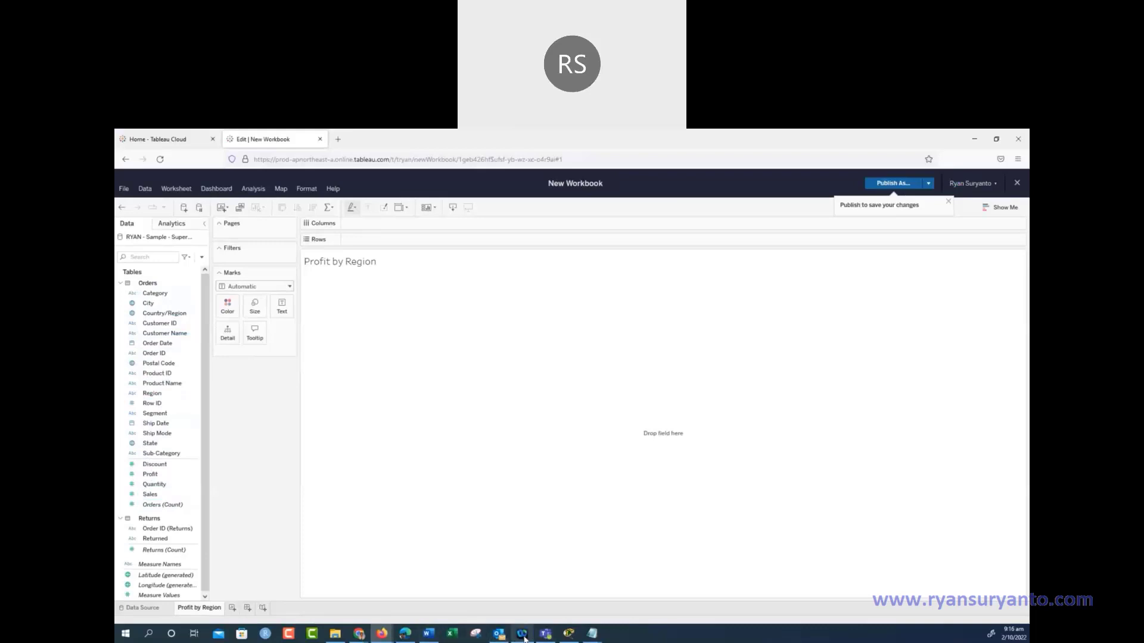
Launch Microsoft Whiteboard and create a new blank whiteboard in a maximized window
{"action": "mouse_move", "coordinate": [522, 637]}
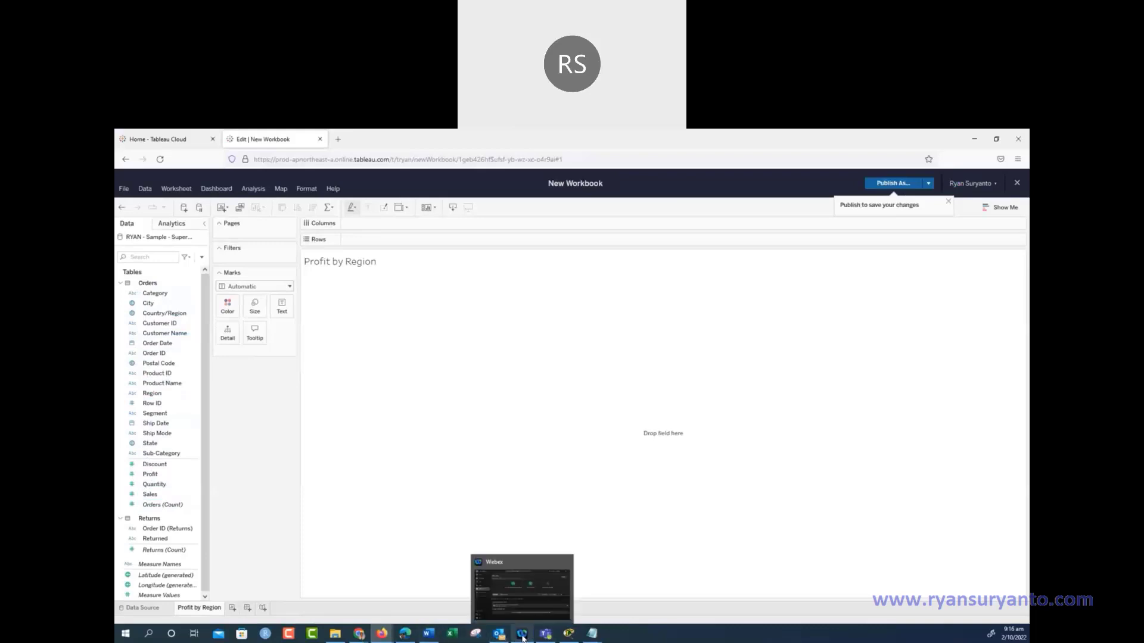
{"action": "left_click", "coordinate": [522, 637]}
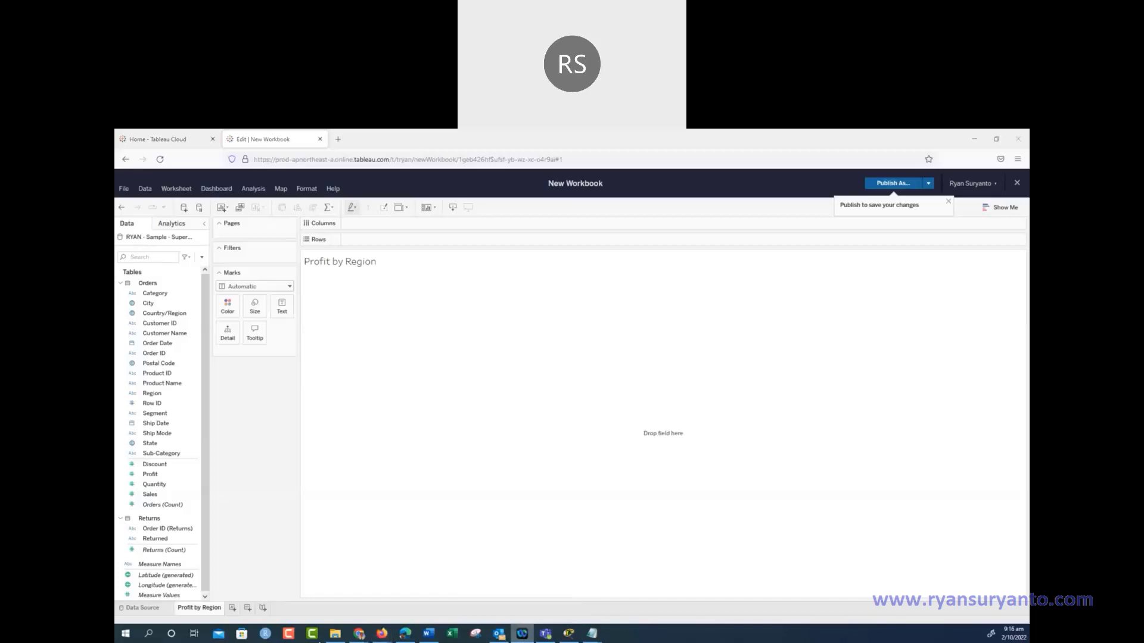
{"action": "left_click", "coordinate": [125, 634]}
{"action": "left_click", "coordinate": [125, 635]}
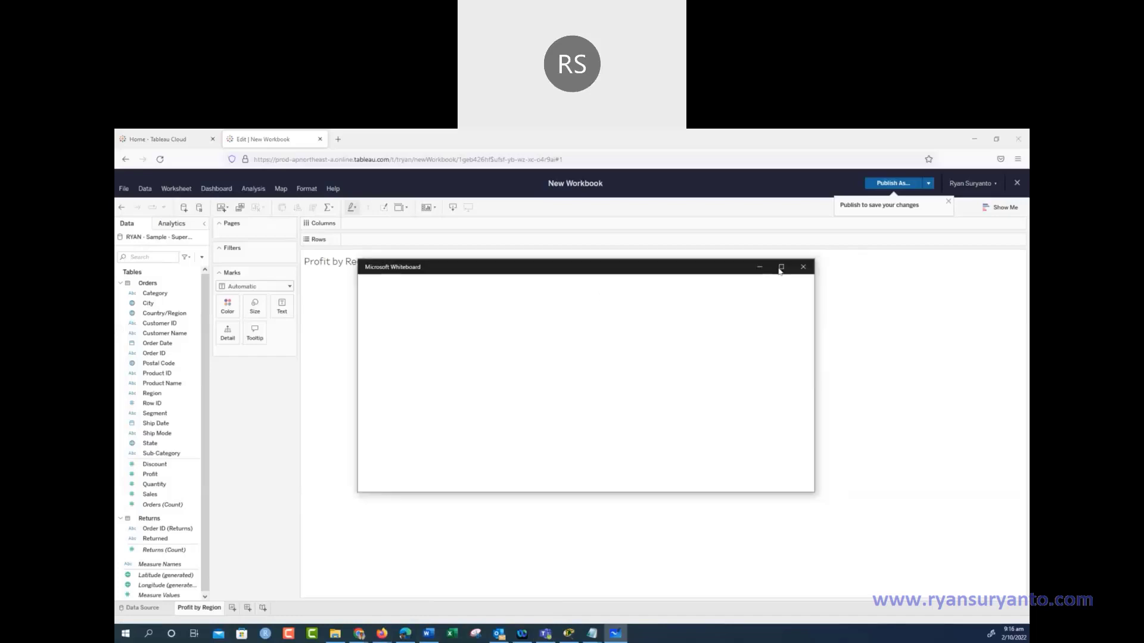
{"action": "left_click", "coordinate": [781, 266]}
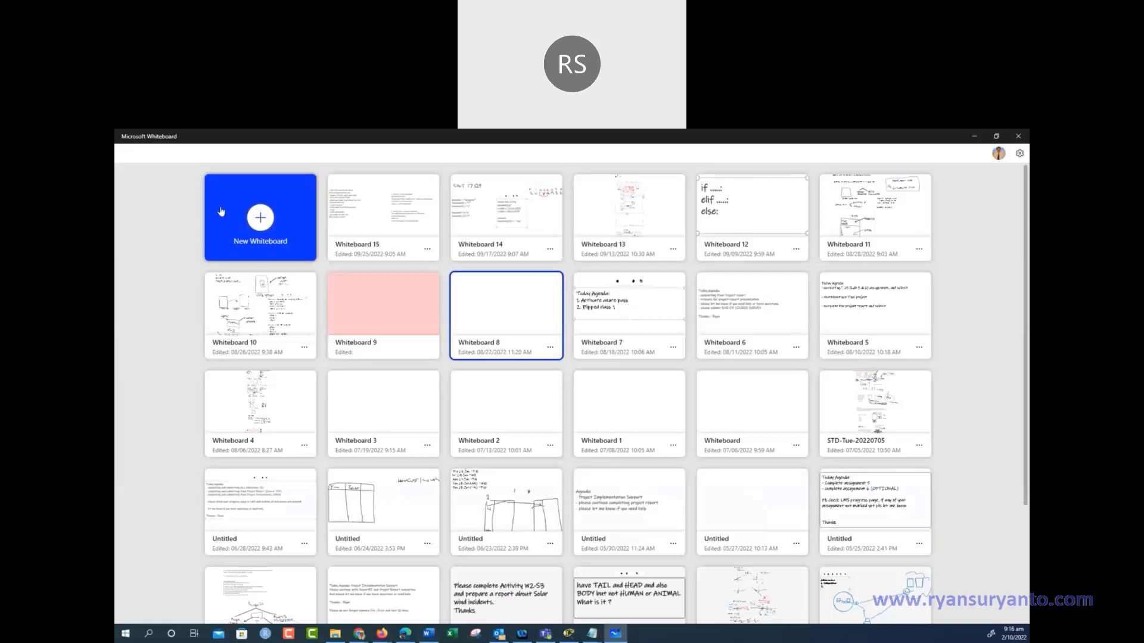
{"action": "left_click", "coordinate": [266, 218]}
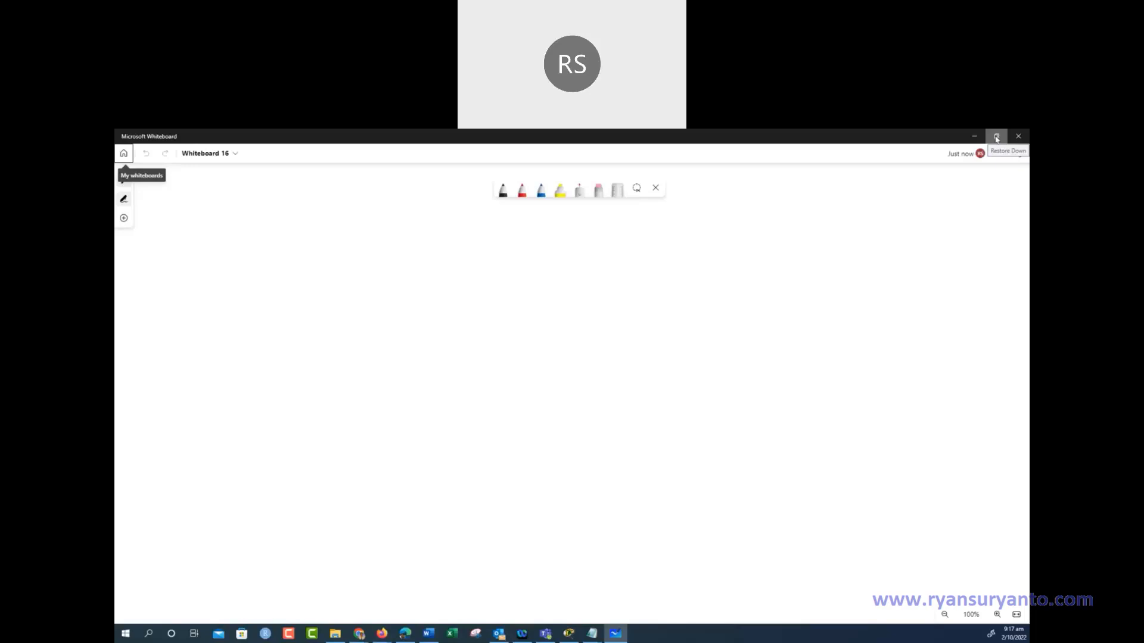
{"action": "left_click", "coordinate": [995, 139]}
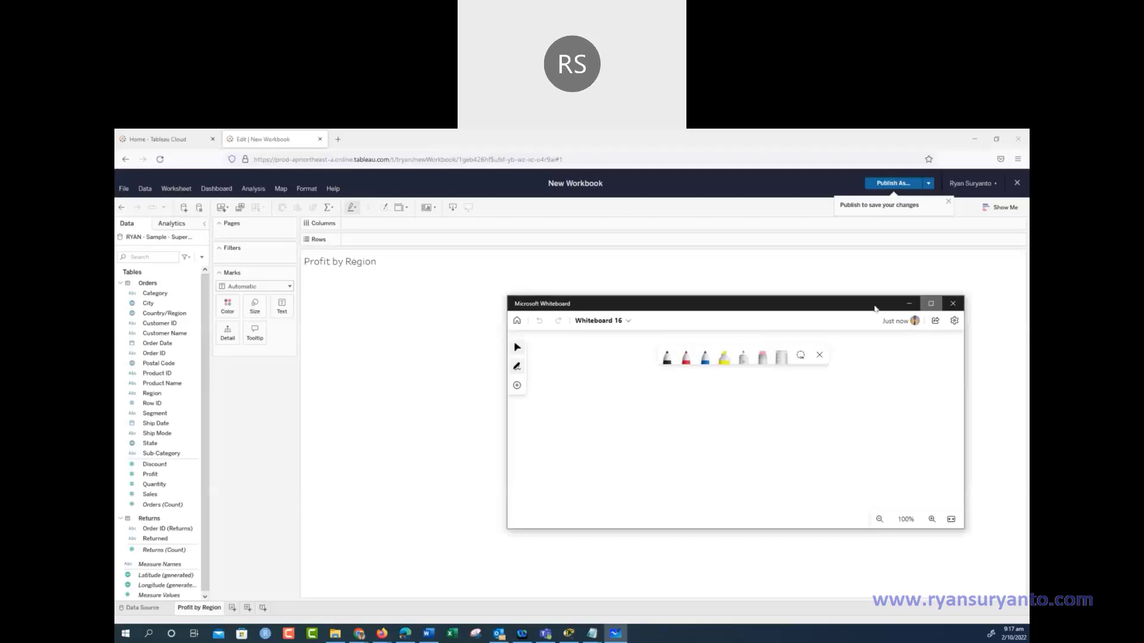
{"action": "double_click", "coordinate": [874, 306]}
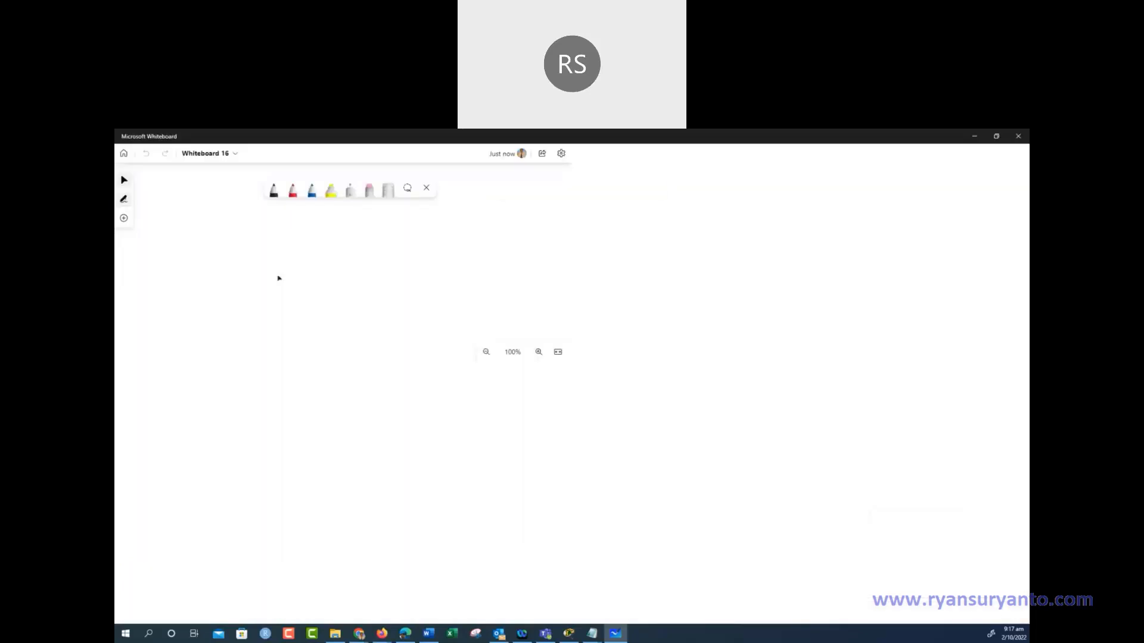
Add the text note 'Discrete (BLUE) vs Continuous (GREEN)' and minimize Whiteboard
{"action": "right_click", "coordinate": [255, 288]}
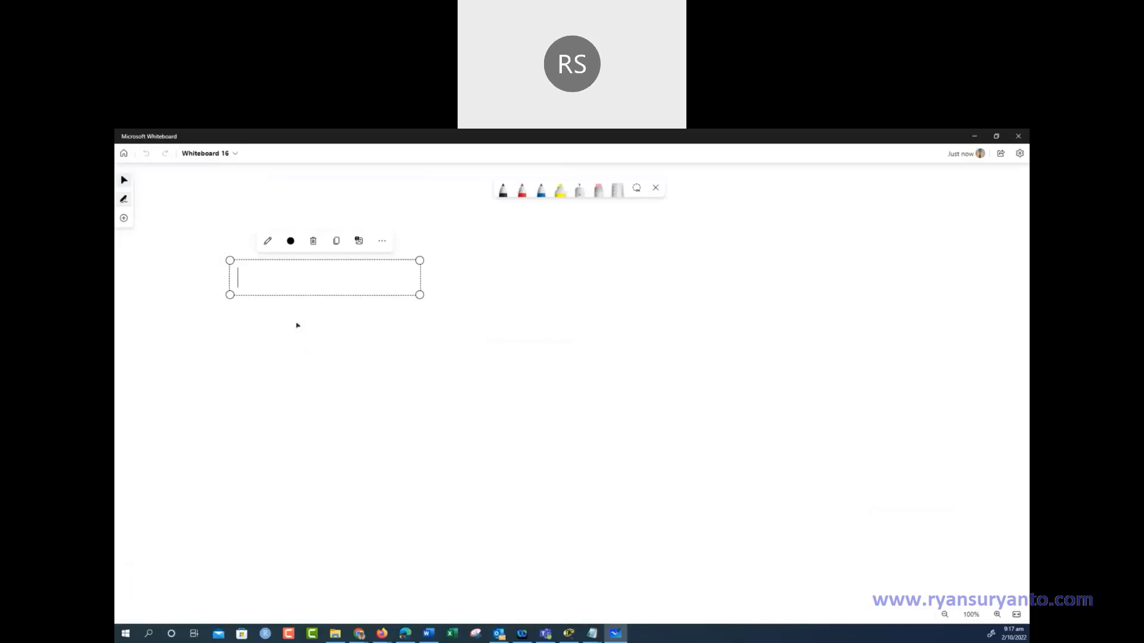
{"action": "type", "text": "Discrete vs Continuous"}
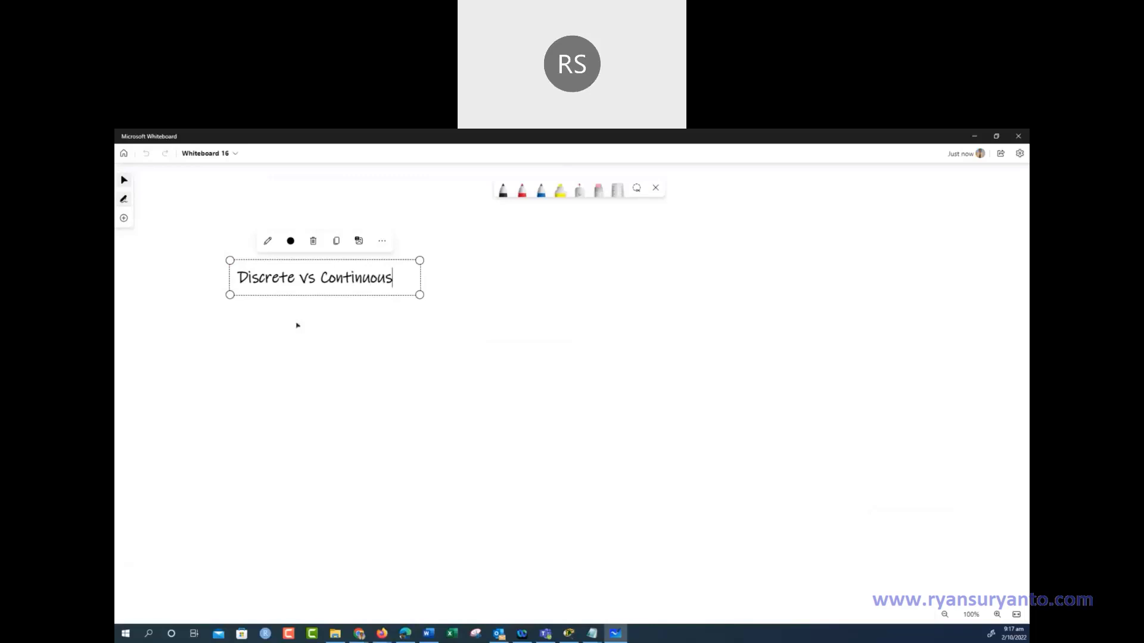
{"action": "key", "text": "Left"}
{"action": "key", "text": "Left"}
{"action": "key", "text": "Left"}
{"action": "key", "text": "Left"}
{"action": "key", "text": "Left"}
{"action": "key", "text": "Left"}
{"action": "key", "text": "Left"}
{"action": "key", "text": "Left"}
{"action": "key", "text": "Left"}
{"action": "key", "text": "Left"}
{"action": "key", "text": "Left"}
{"action": "key", "text": "Left"}
{"action": "key", "text": "Left"}
{"action": "type", "text": "(BLUE"}
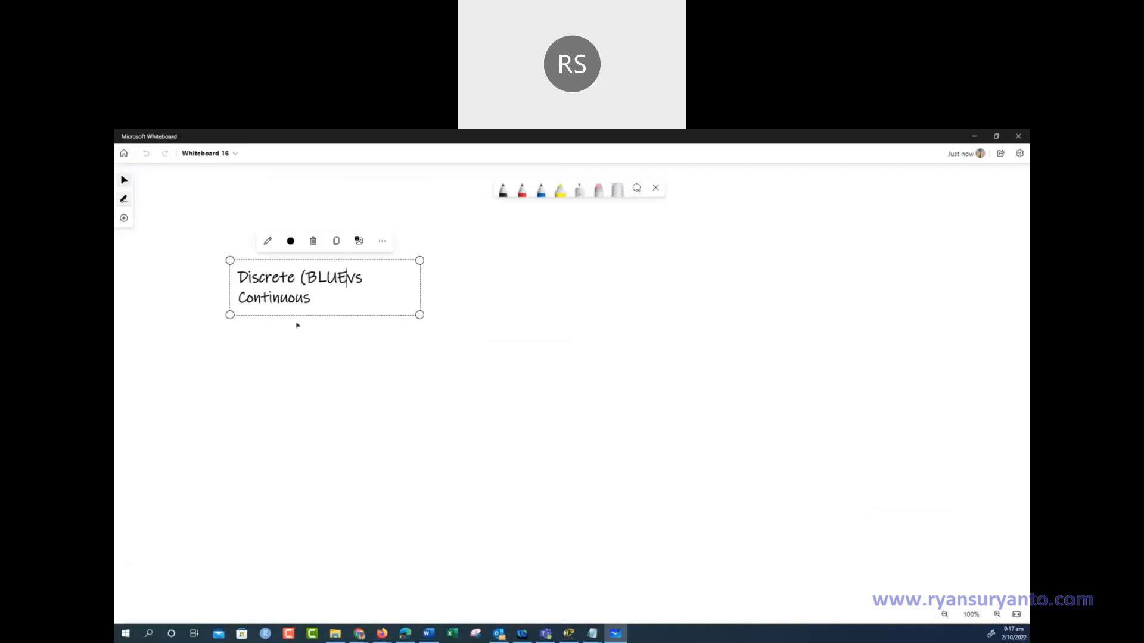
{"action": "type", "text": ")"}
{"action": "key", "text": "End"}
{"action": "type", "text": "(GREEN)"}
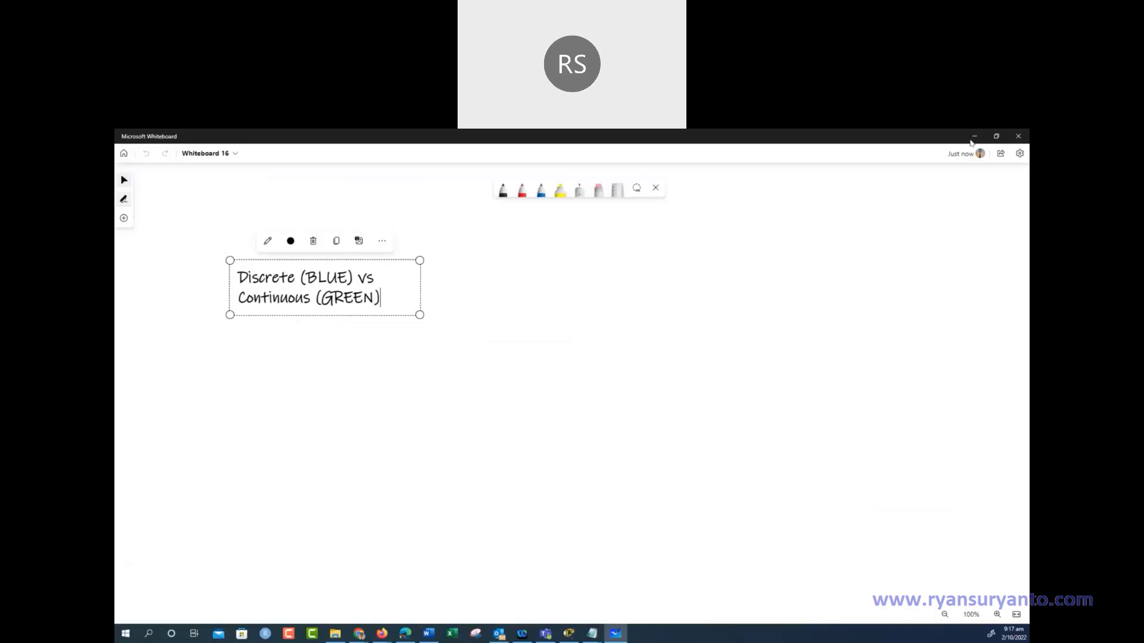
{"action": "left_click", "coordinate": [973, 137]}
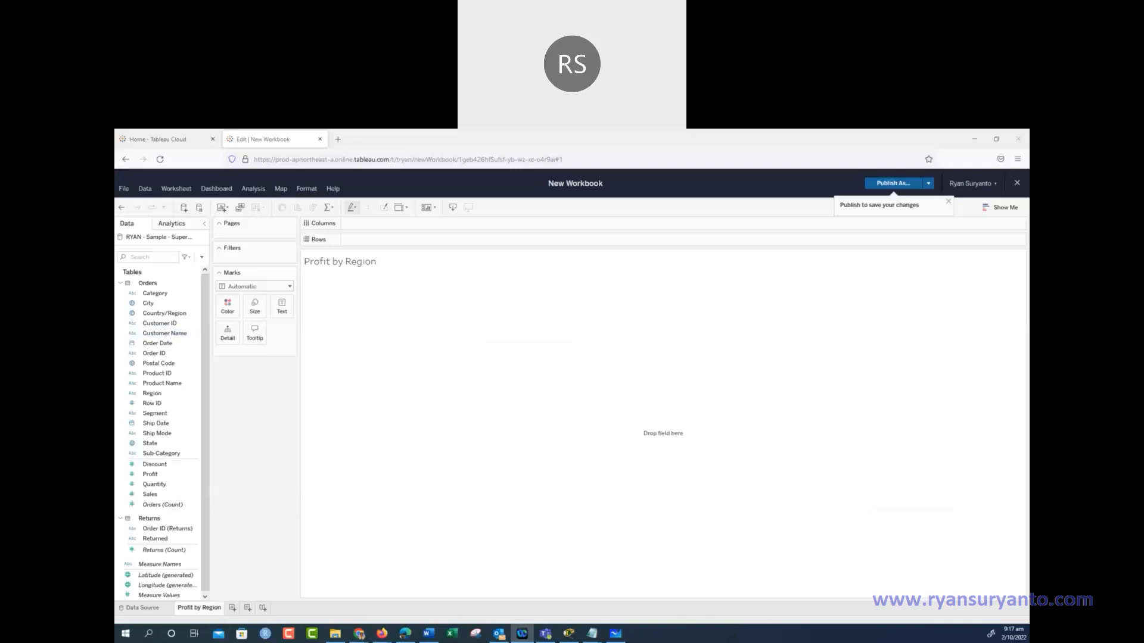
Maximize 01-Tableau-GettingStarted.docx, review the product and location hierarchy steps, then minimize Word
{"action": "left_click", "coordinate": [379, 150]}
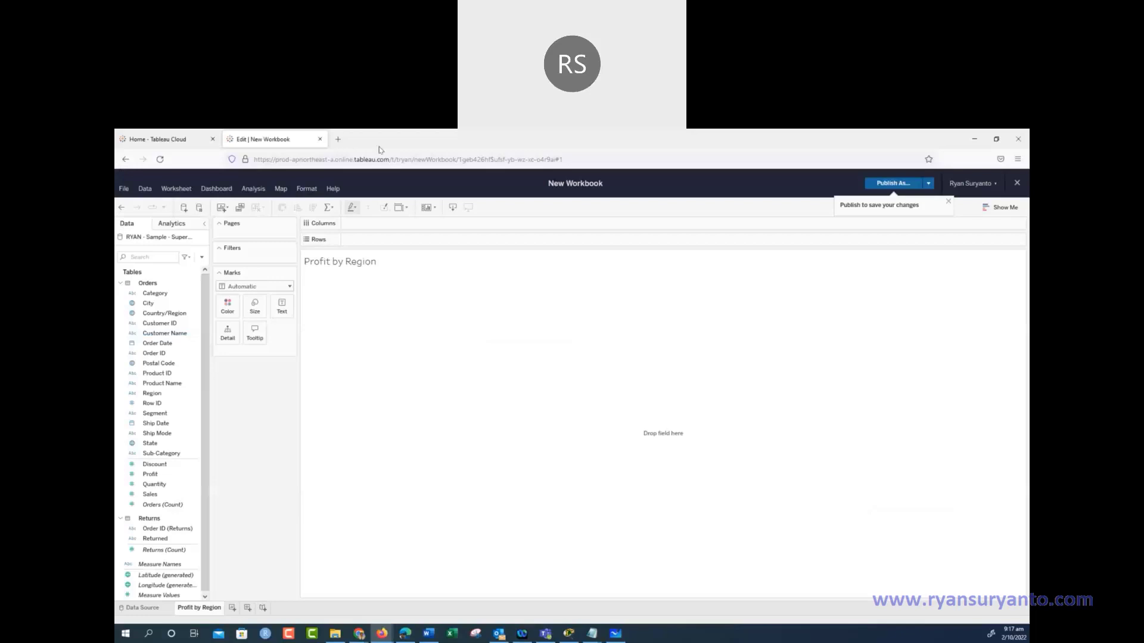
{"action": "key", "text": "alt+Tab"}
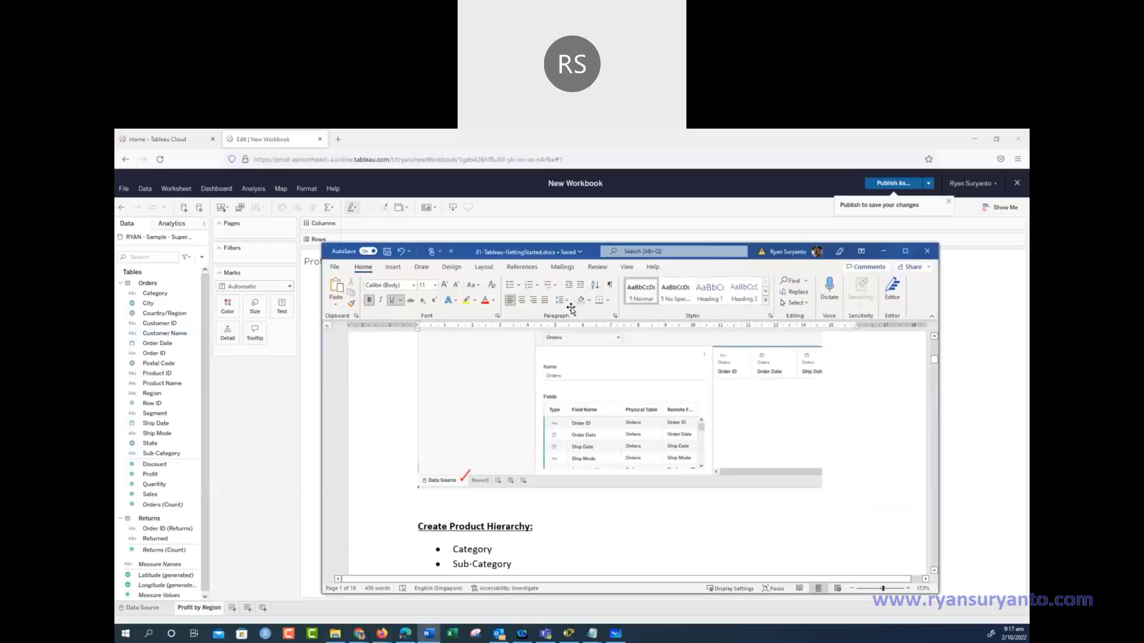
{"action": "key", "text": "super+Up"}
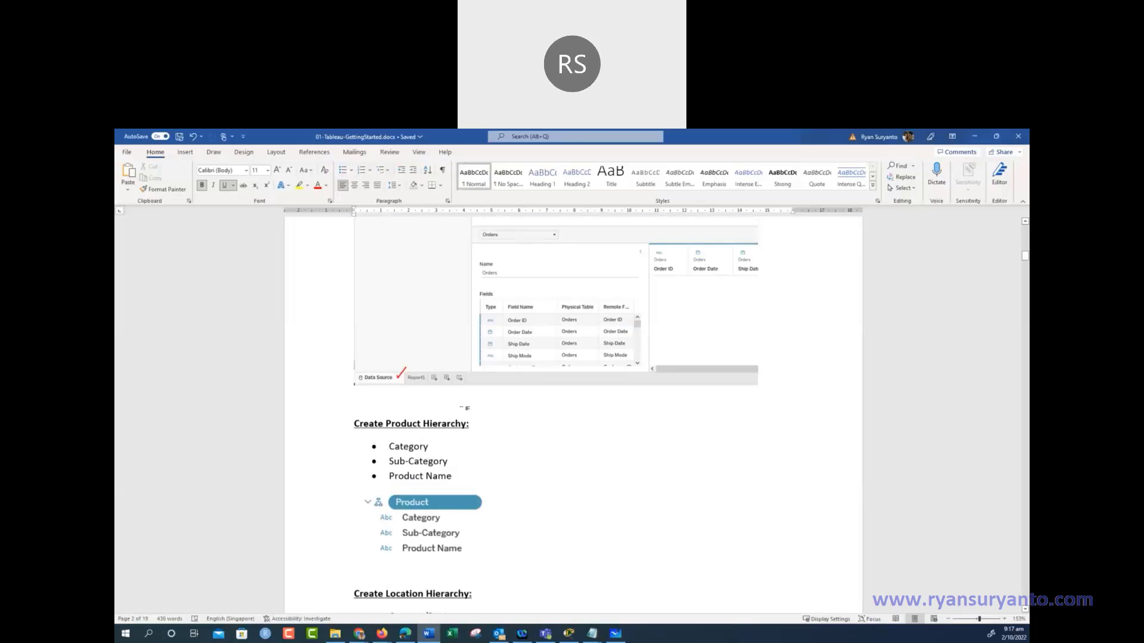
{"action": "scroll", "coordinate": [457, 410], "scroll_direction": "up", "scroll_amount": 10}
{"action": "scroll", "coordinate": [458, 410], "scroll_direction": "up", "scroll_amount": 3}
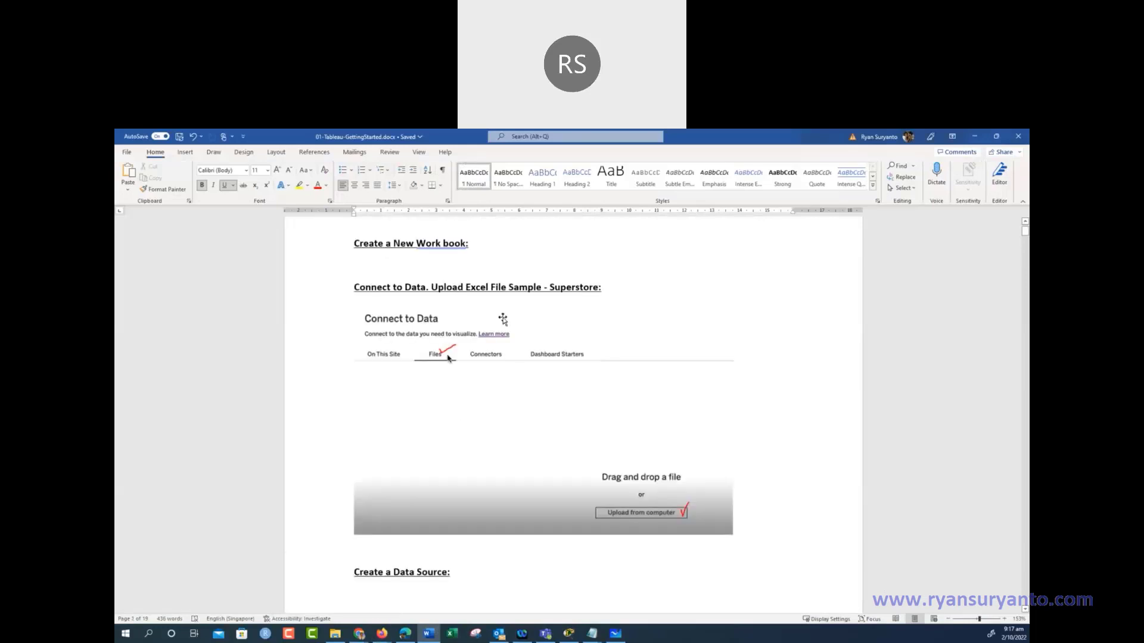
{"action": "scroll", "coordinate": [448, 358], "scroll_direction": "down", "scroll_amount": 8}
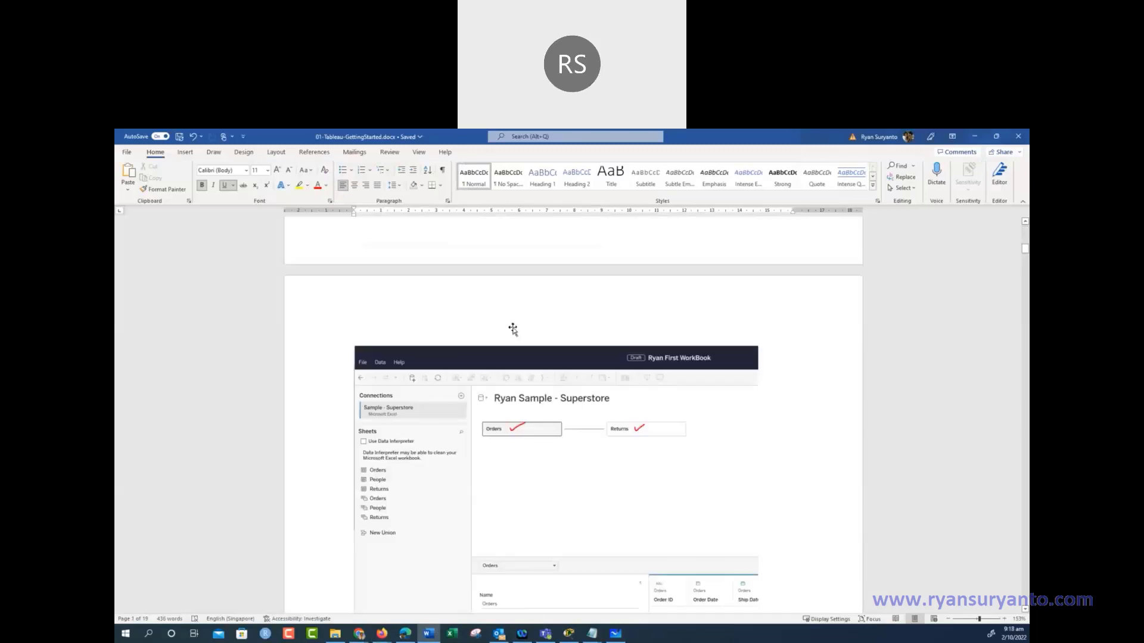
{"action": "scroll", "coordinate": [512, 328], "scroll_direction": "down", "scroll_amount": 5}
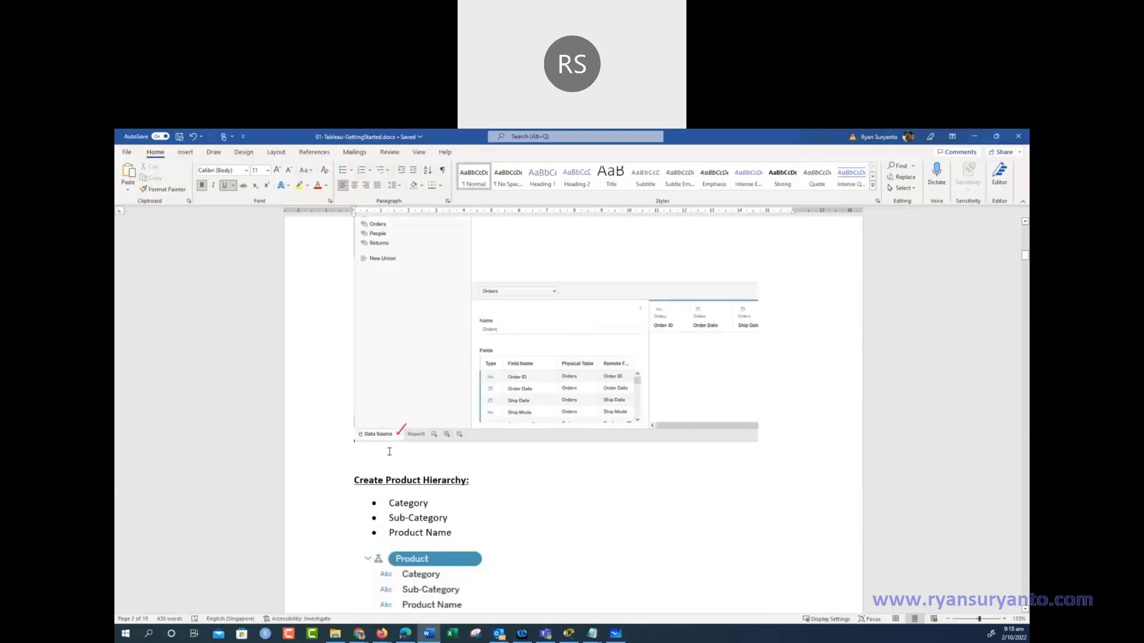
{"action": "scroll", "coordinate": [389, 451], "scroll_direction": "down", "scroll_amount": 5}
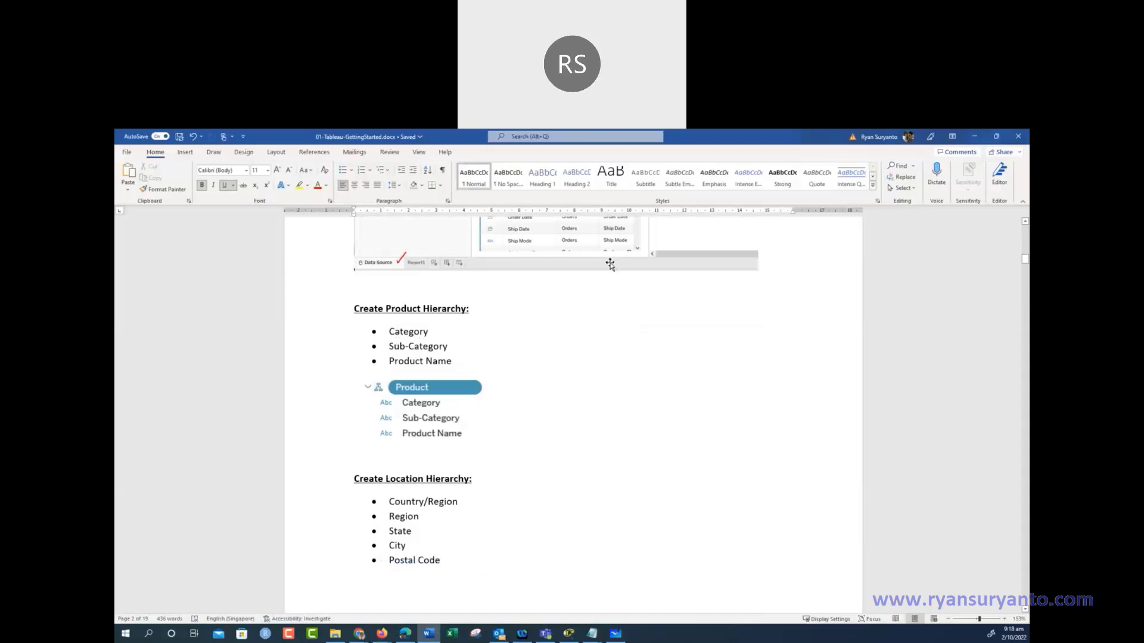
{"action": "left_click", "coordinate": [975, 139]}
Create a hierarchy named Product starting from the Category field
{"action": "left_click", "coordinate": [151, 295]}
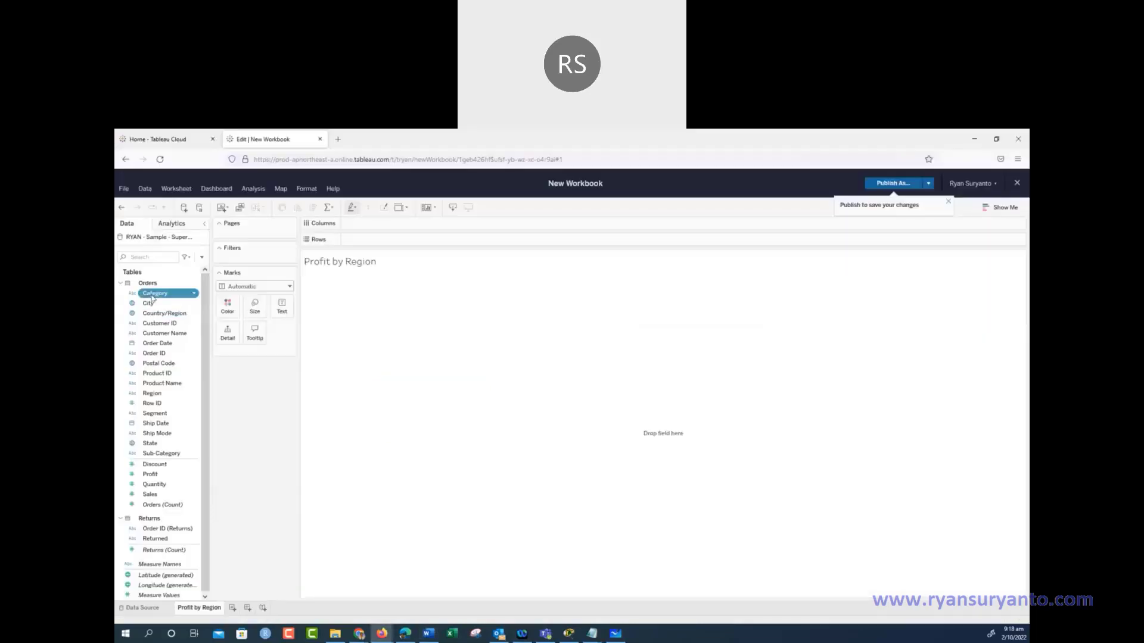
{"action": "right_click", "coordinate": [151, 295]}
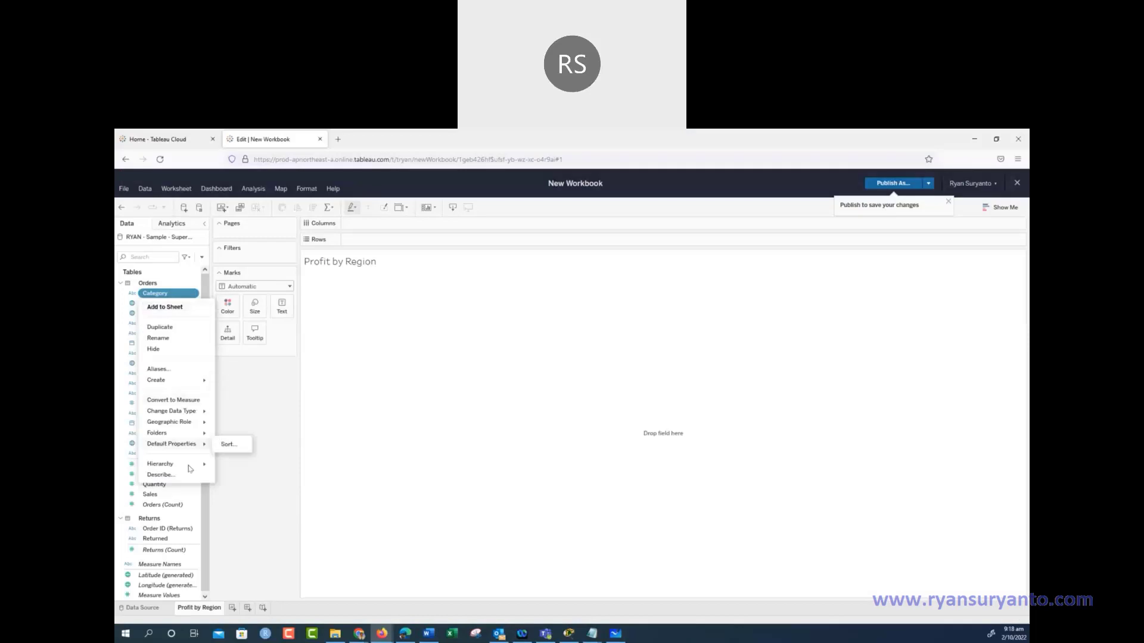
{"action": "mouse_move", "coordinate": [190, 468]}
{"action": "left_click", "coordinate": [257, 463]}
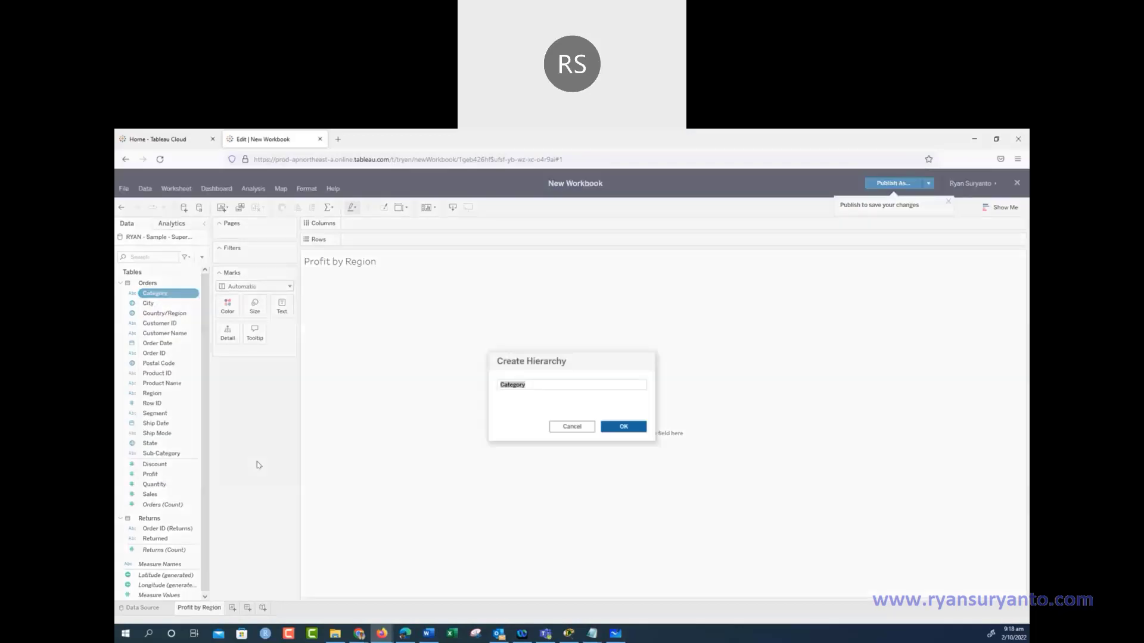
{"action": "type", "text": "Product"}
{"action": "left_click", "coordinate": [623, 427]}
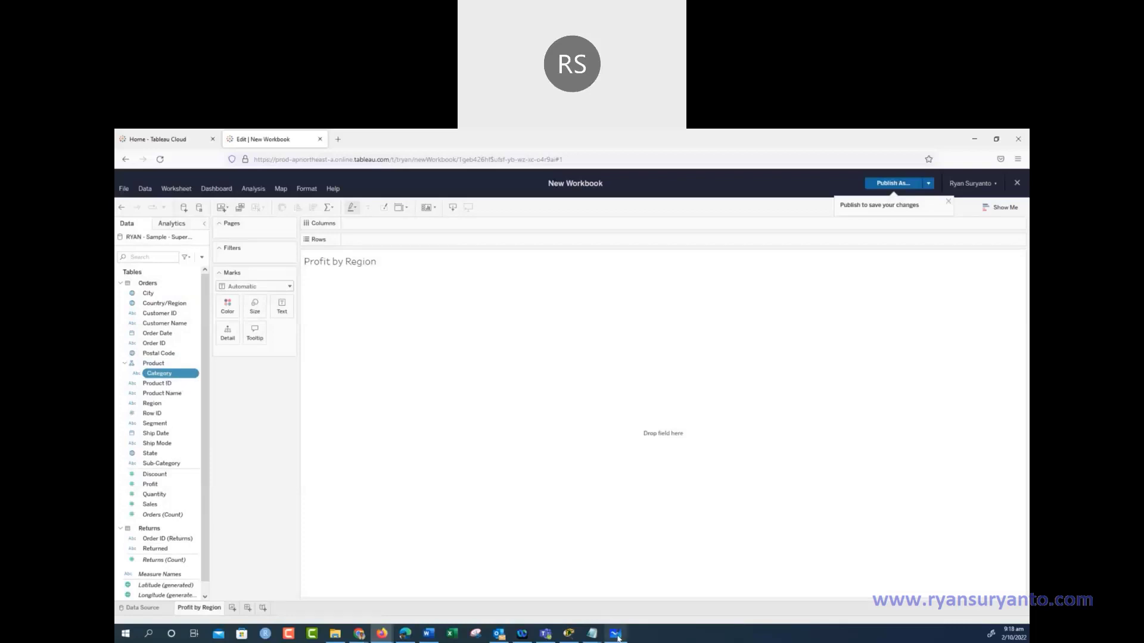
{"action": "left_click", "coordinate": [428, 634]}
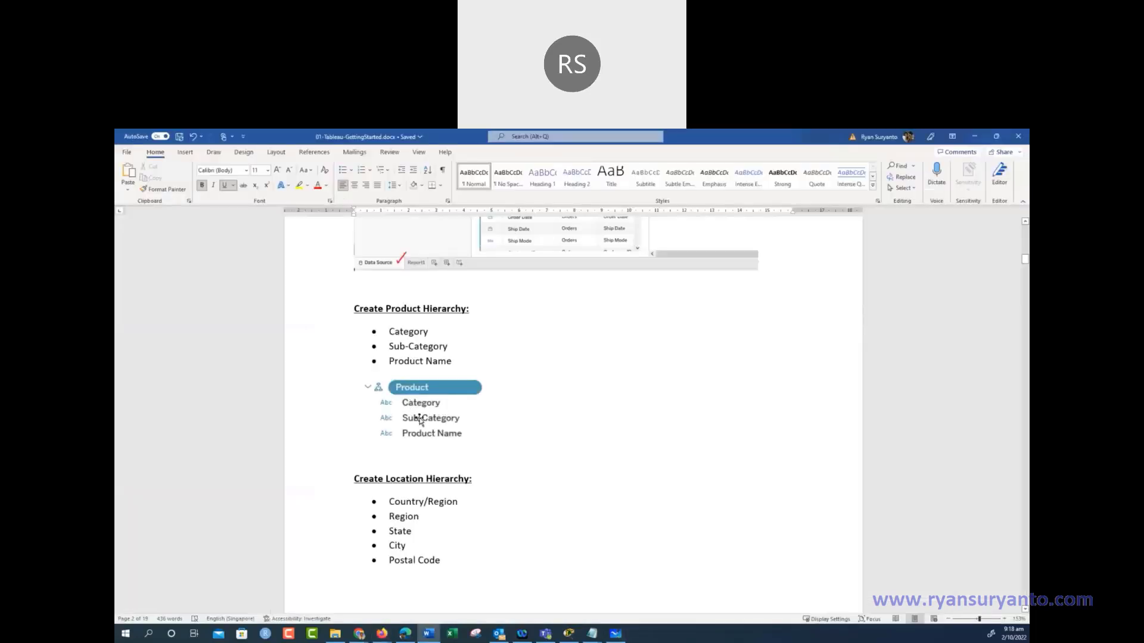
{"action": "left_click", "coordinate": [975, 140]}
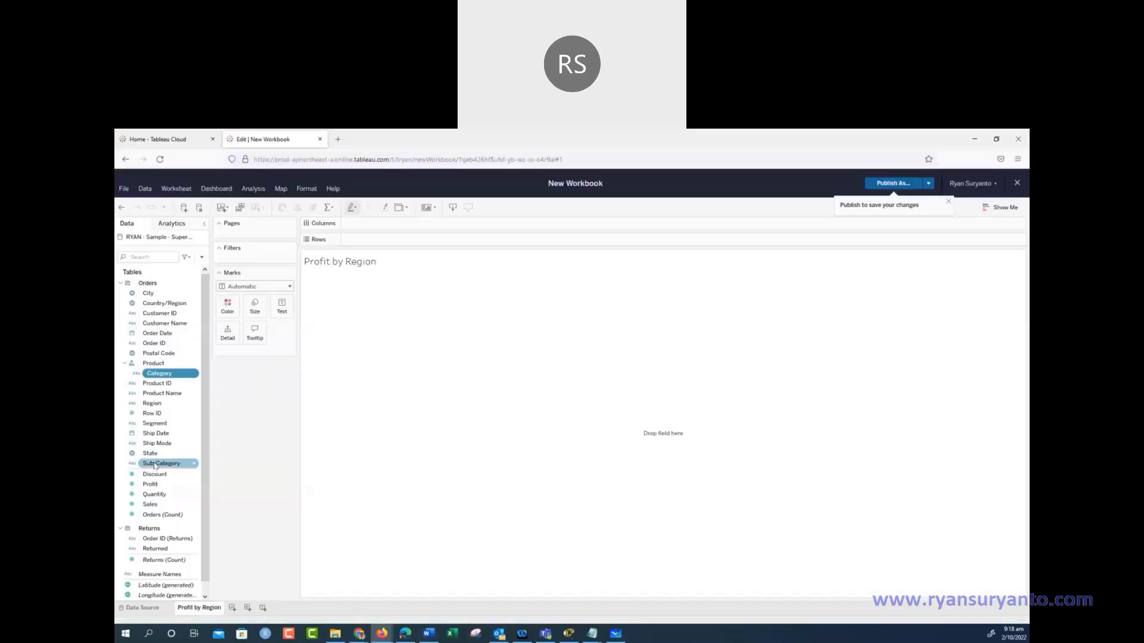
Add Sub-Category under Category, then Product Name, to the Product hierarchy
{"action": "left_click_drag", "start_coordinate": [155, 466], "coordinate": [164, 403]}
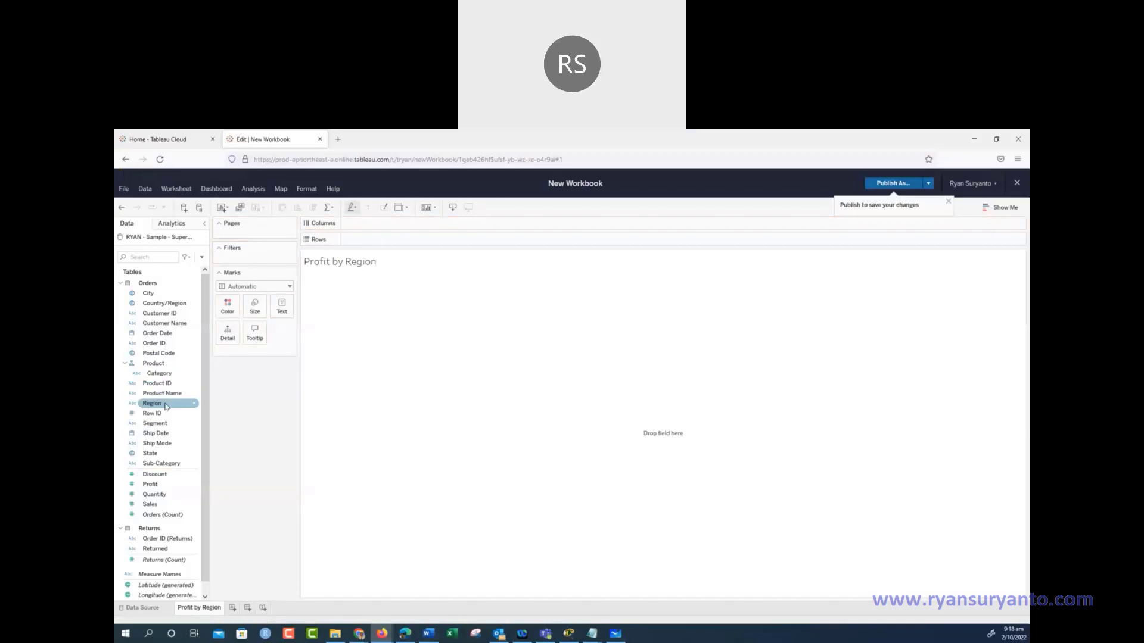
{"action": "left_click_drag", "start_coordinate": [166, 464], "coordinate": [202, 390]}
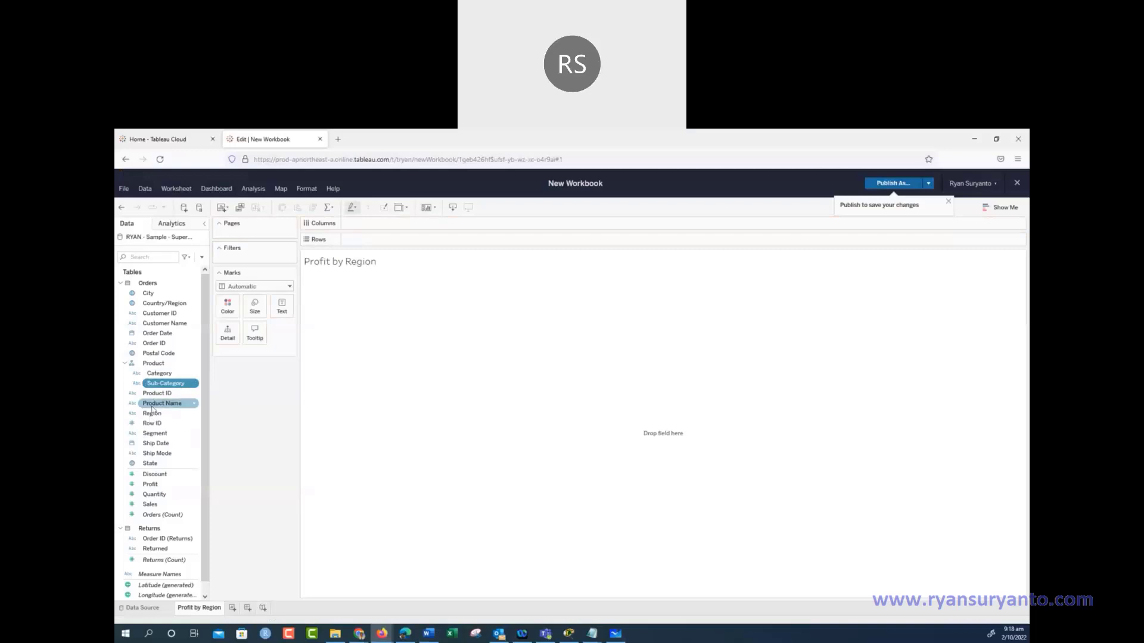
{"action": "left_click", "coordinate": [174, 407]}
{"action": "right_click", "coordinate": [175, 407]}
{"action": "mouse_move", "coordinate": [195, 578]}
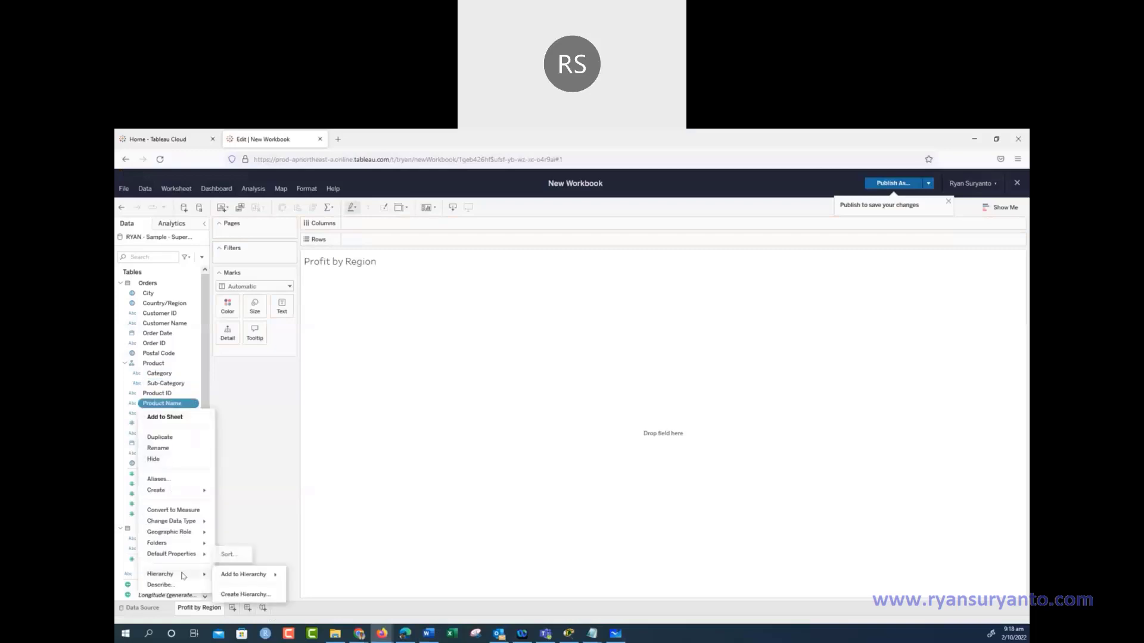
{"action": "left_click", "coordinate": [302, 576]}
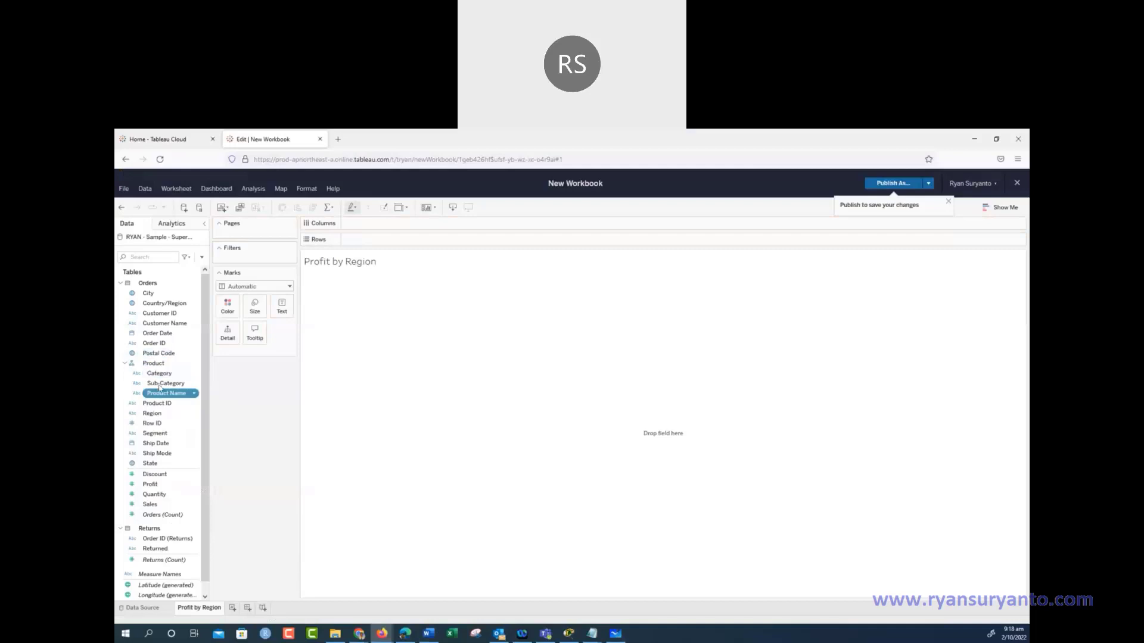
{"action": "left_click", "coordinate": [429, 635]}
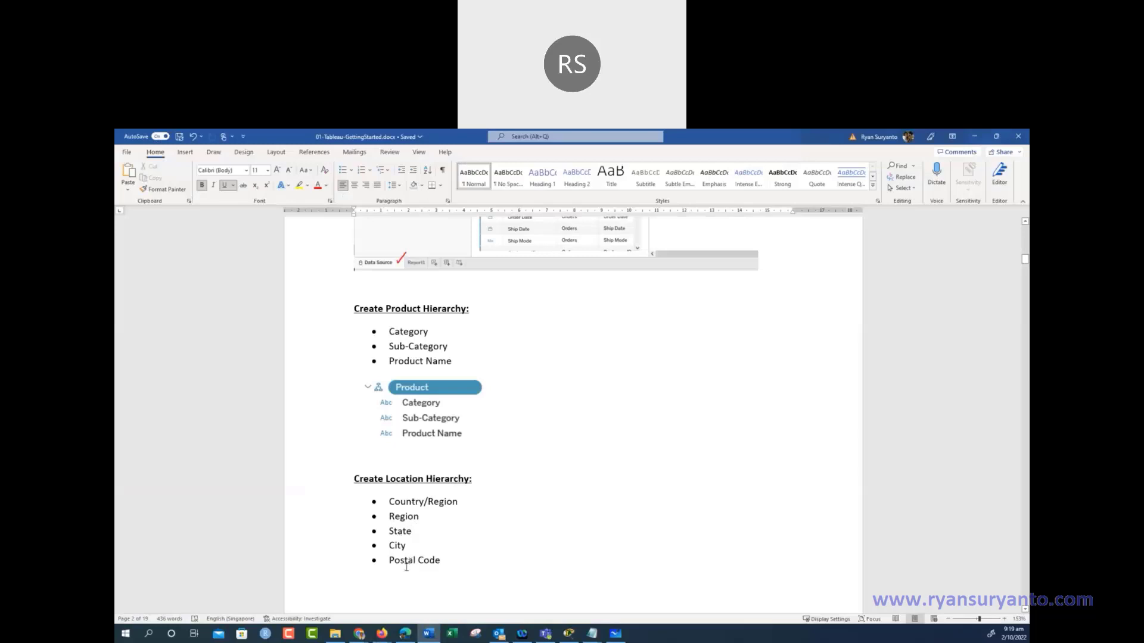
{"action": "left_click", "coordinate": [973, 138]}
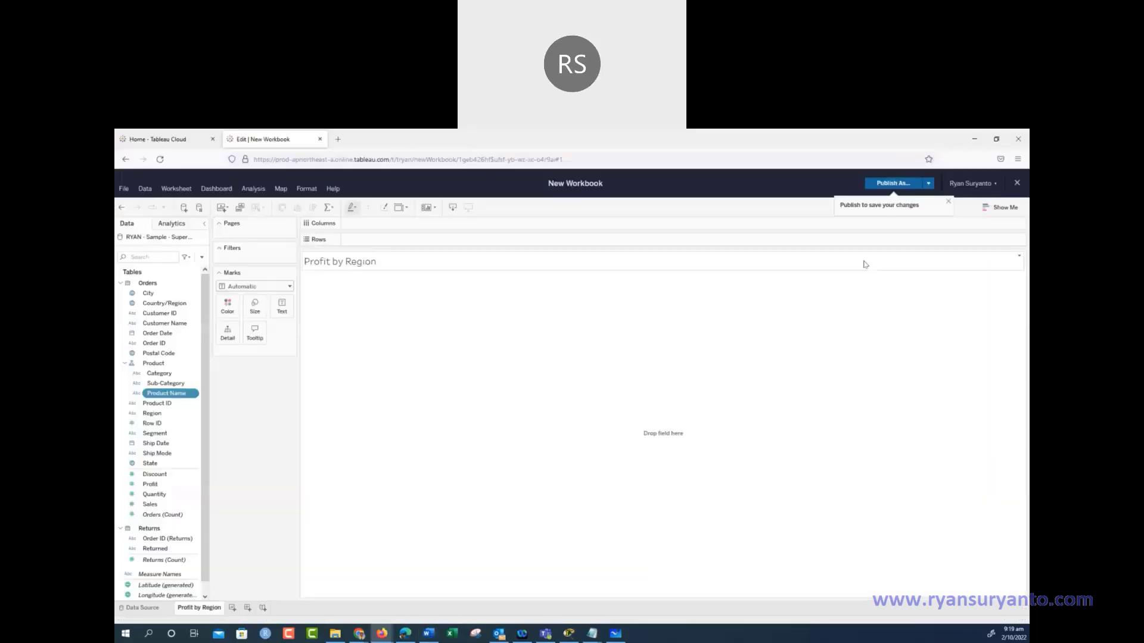
Create a Location hierarchy from Country/Region and place Region beneath it
{"action": "right_click", "coordinate": [164, 305]}
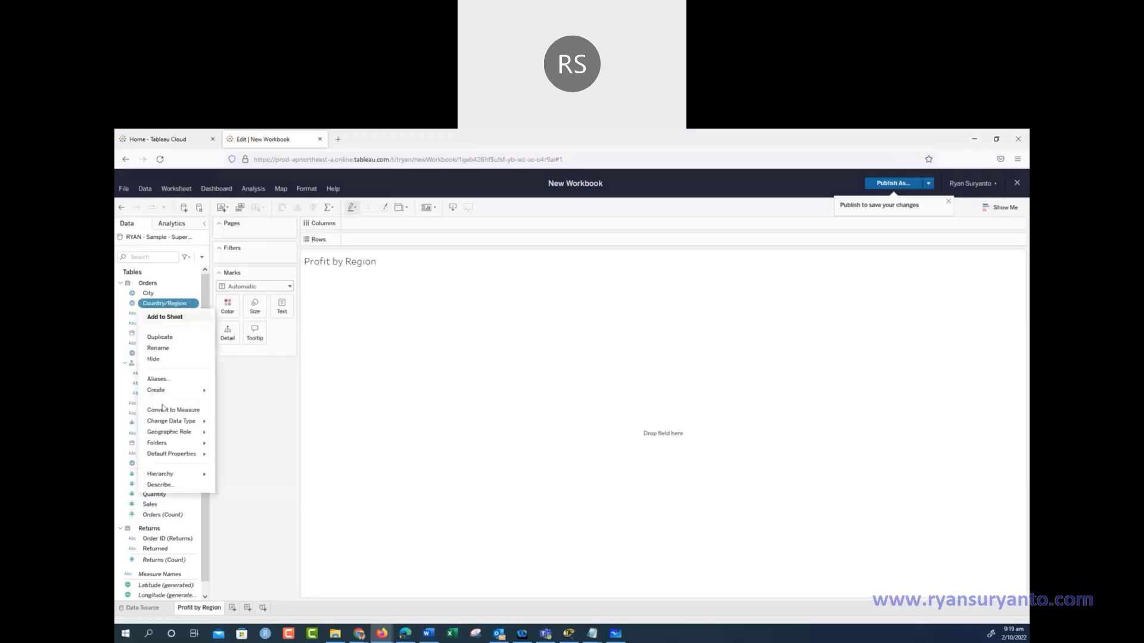
{"action": "mouse_move", "coordinate": [171, 474]}
{"action": "mouse_move", "coordinate": [252, 480]}
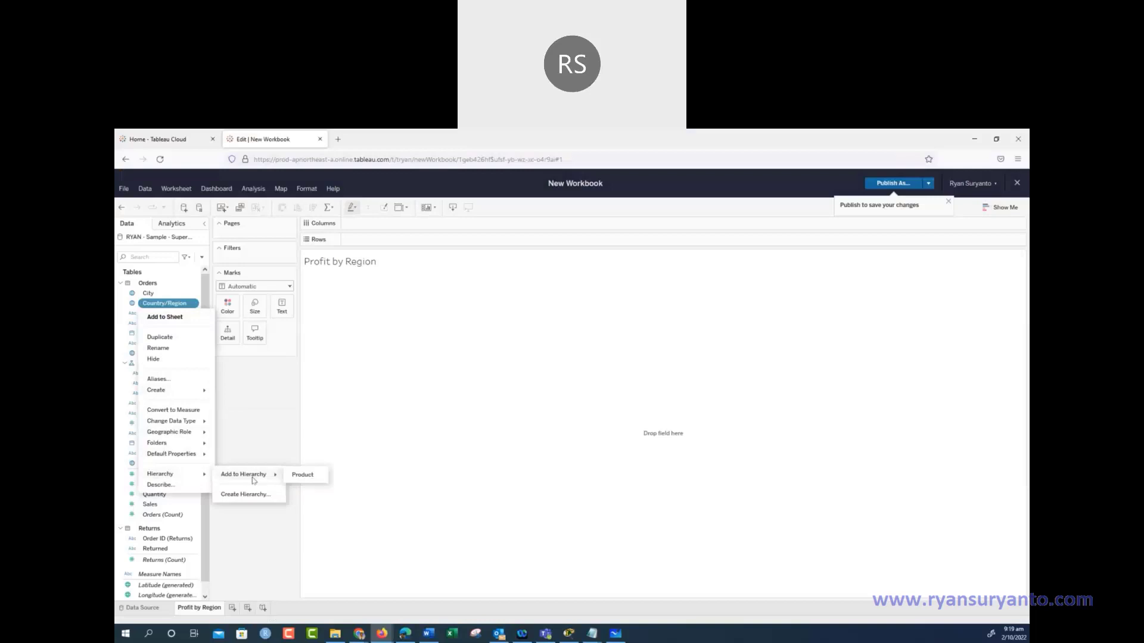
{"action": "left_click", "coordinate": [251, 495]}
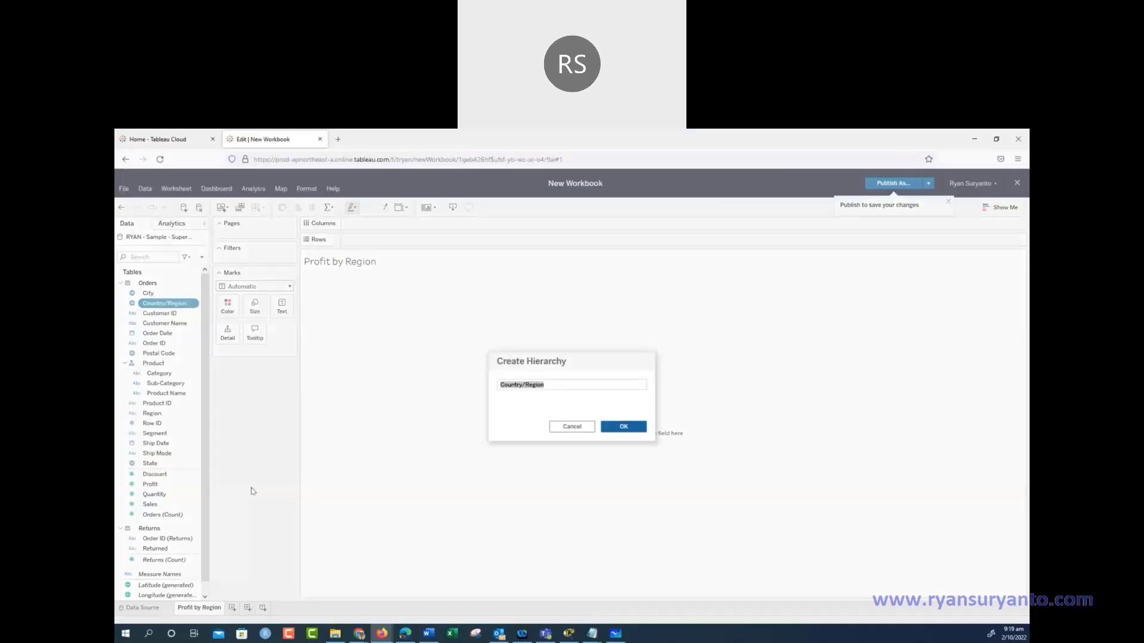
{"action": "type", "text": "Location"}
{"action": "left_click", "coordinate": [623, 426]}
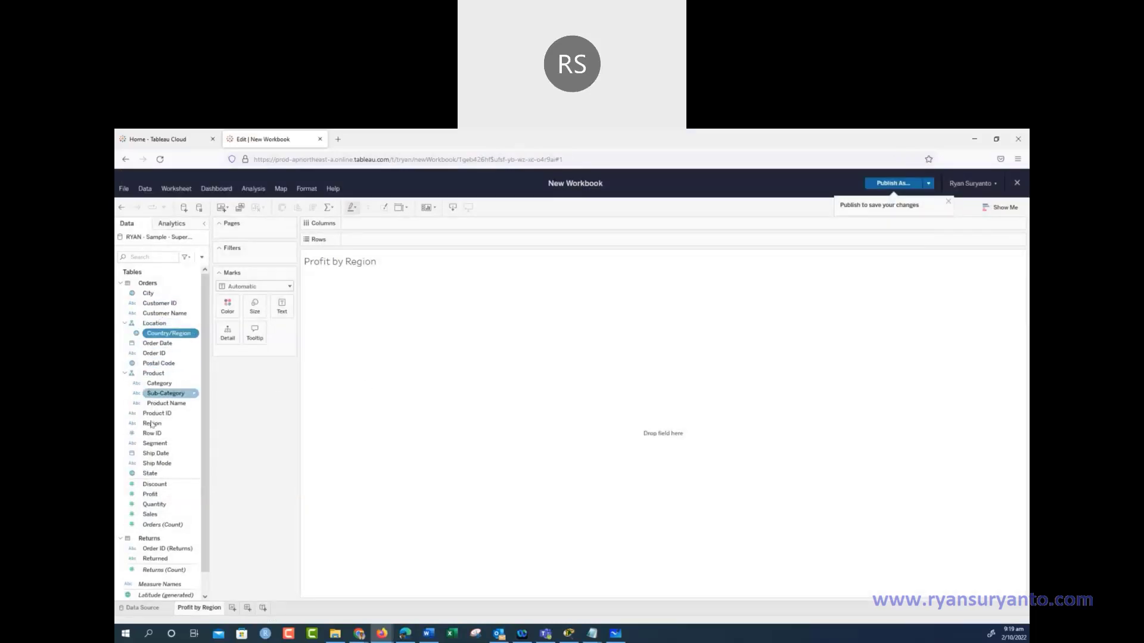
{"action": "left_click_drag", "start_coordinate": [151, 424], "coordinate": [164, 339]}
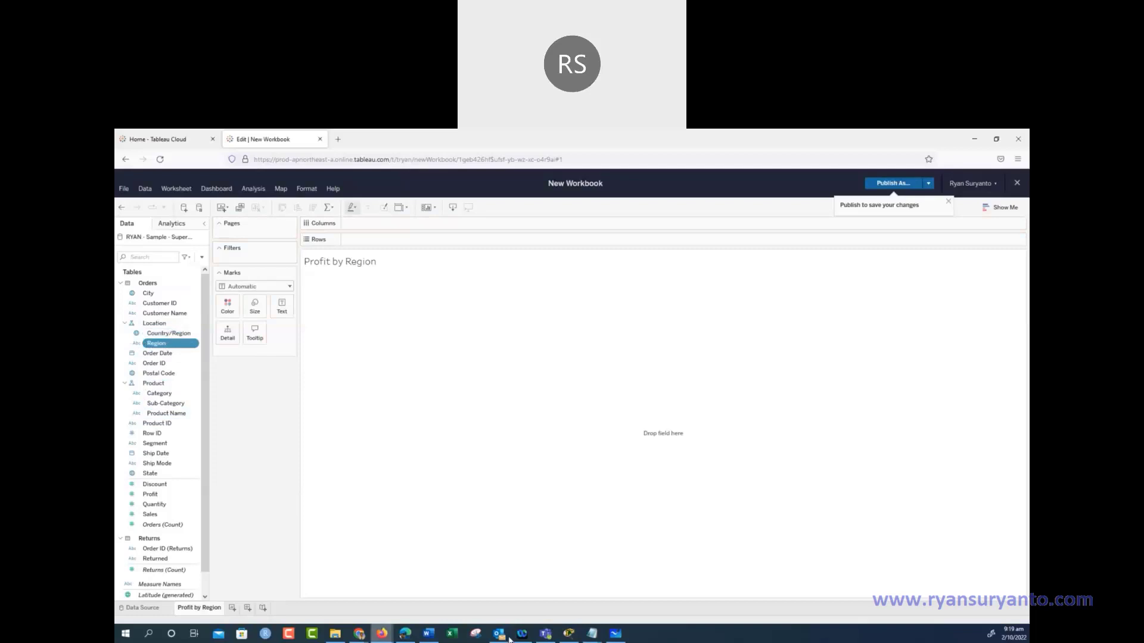
{"action": "left_click", "coordinate": [424, 637]}
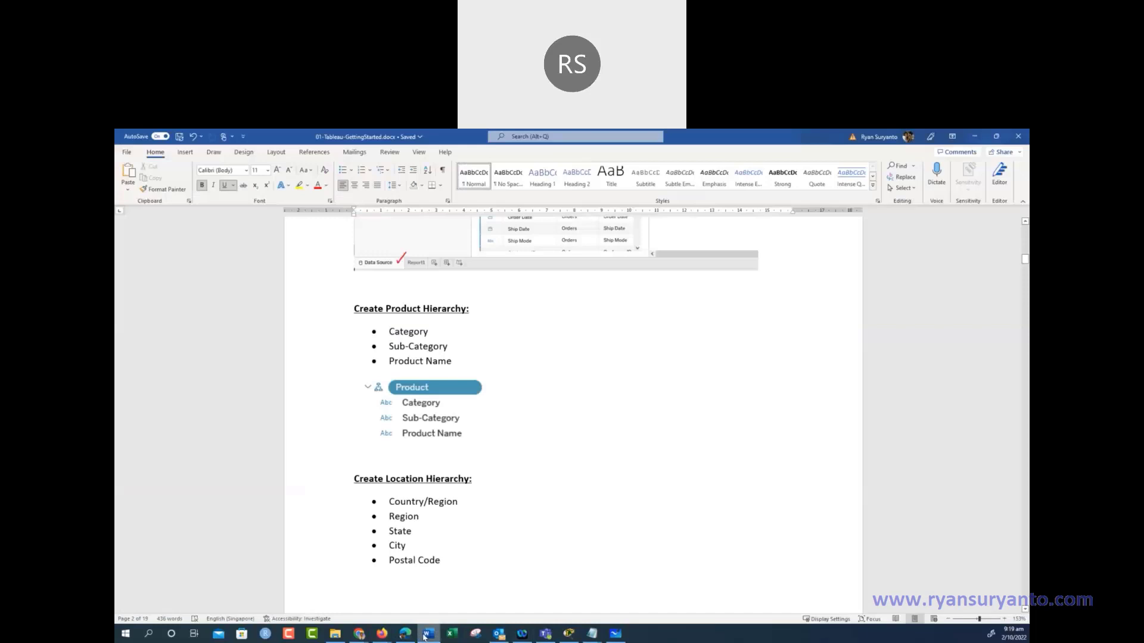
{"action": "left_click", "coordinate": [425, 636]}
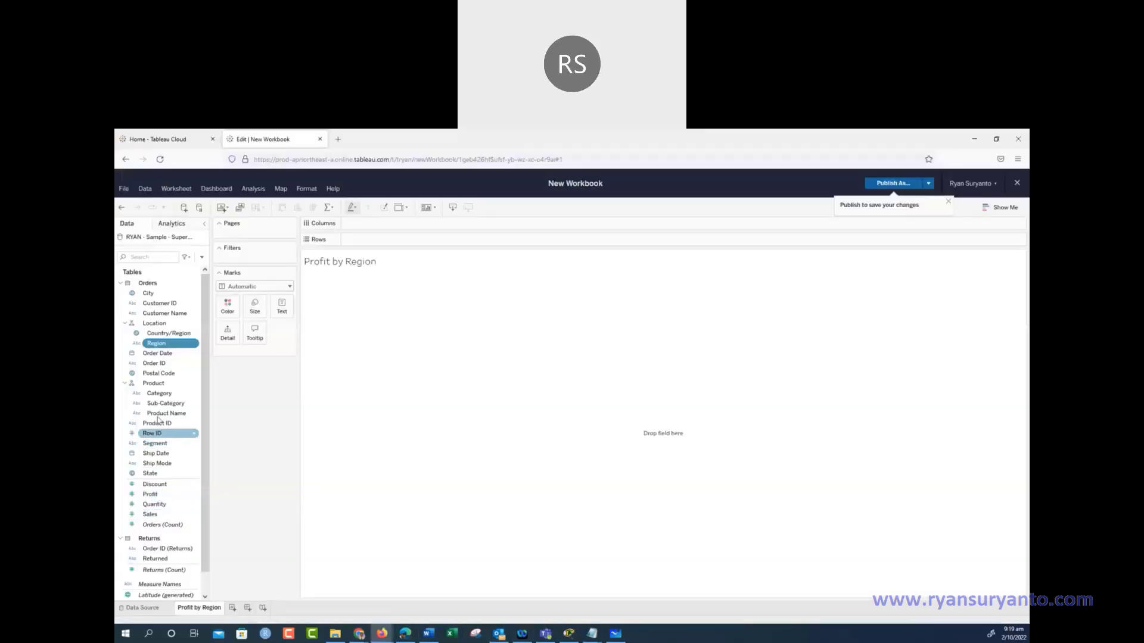
Drag State, City and Postal Code into Location, in that order below Region
{"action": "left_click", "coordinate": [158, 474]}
{"action": "left_click_drag", "start_coordinate": [158, 474], "coordinate": [169, 350]}
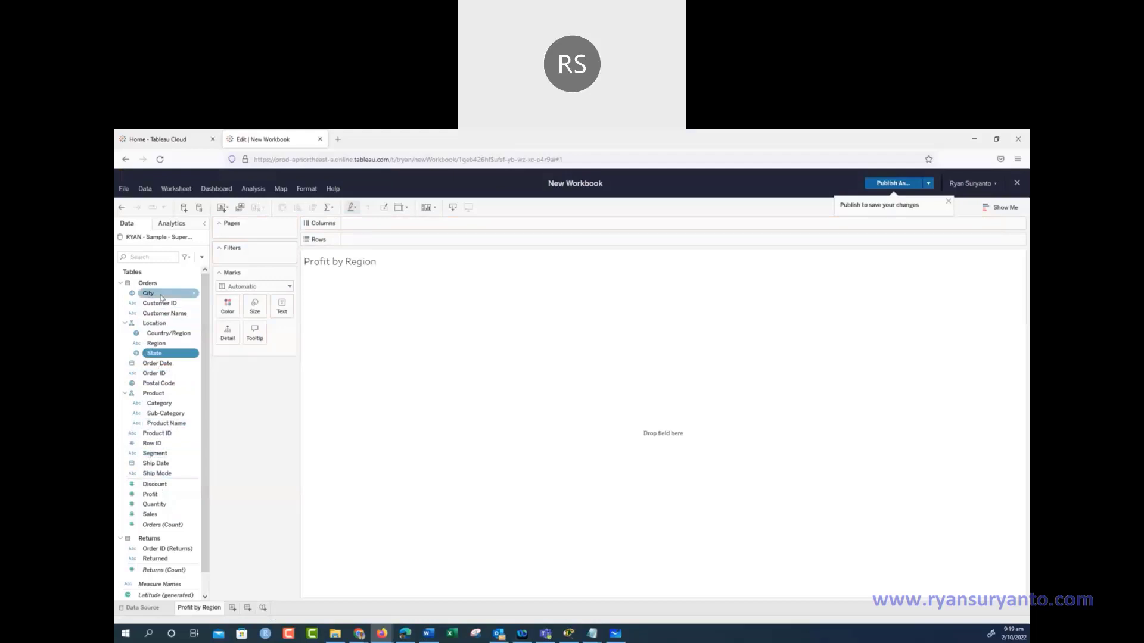
{"action": "left_click_drag", "start_coordinate": [162, 293], "coordinate": [162, 356]}
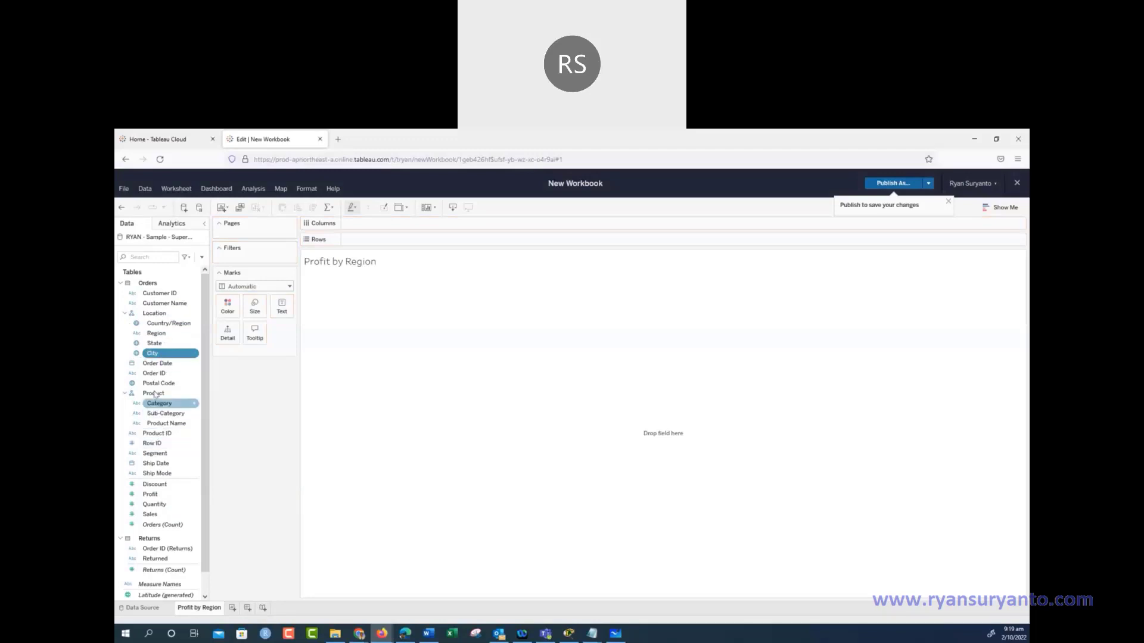
{"action": "left_click_drag", "start_coordinate": [156, 385], "coordinate": [160, 358]}
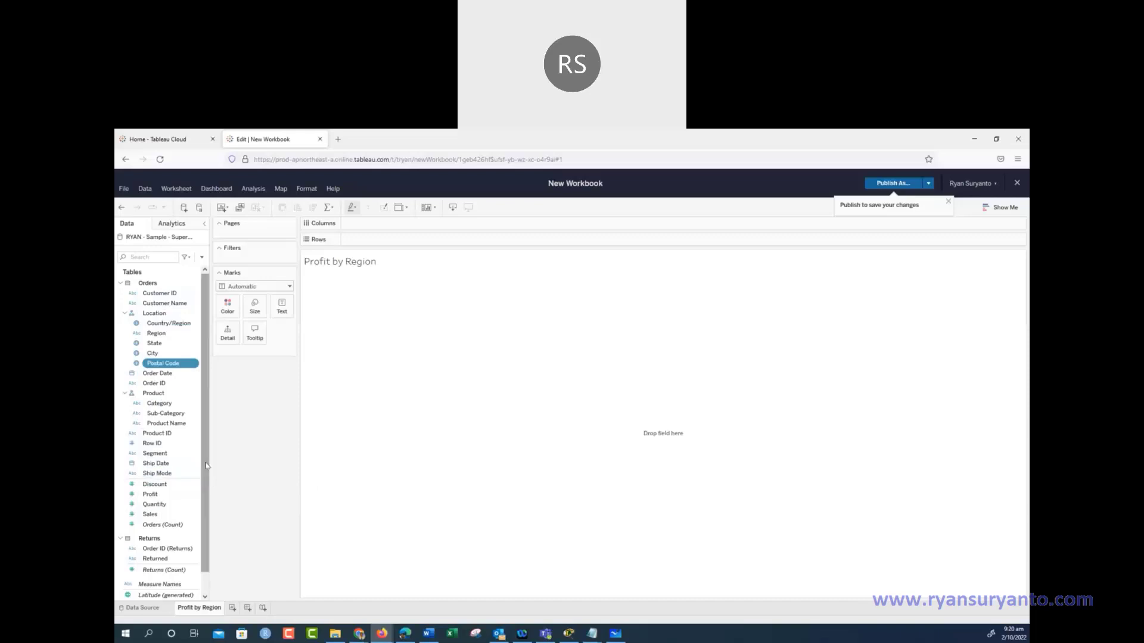
{"action": "scroll", "coordinate": [206, 465], "scroll_direction": "down", "scroll_amount": 1}
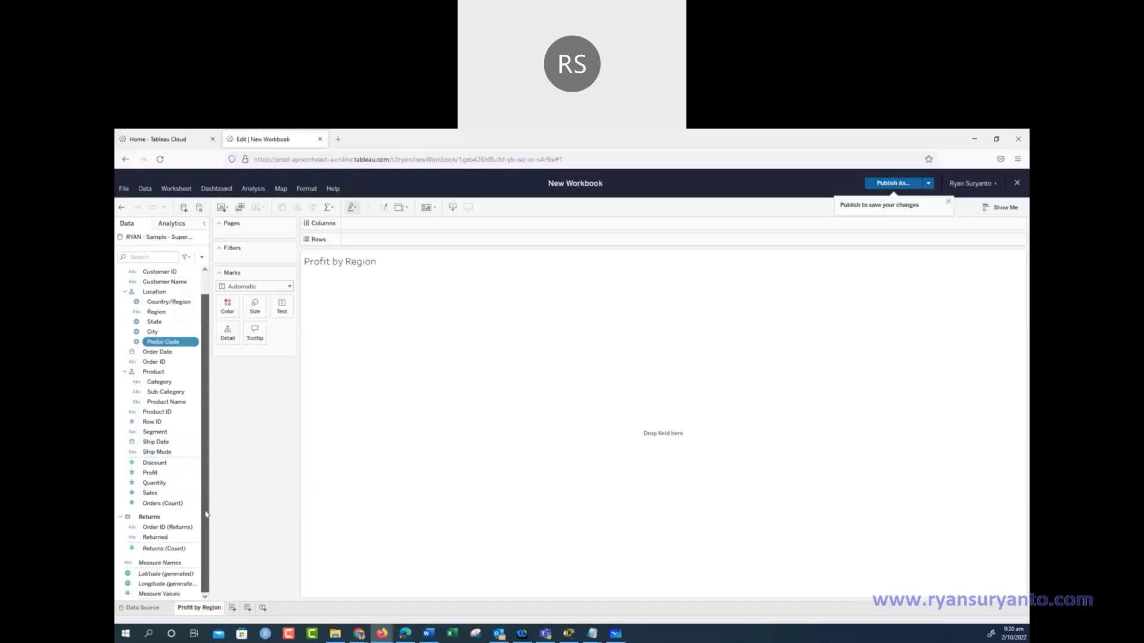
Scroll the Word notes down to the Hide Unused Field and Group Field by Folders sections
{"action": "left_click", "coordinate": [428, 633]}
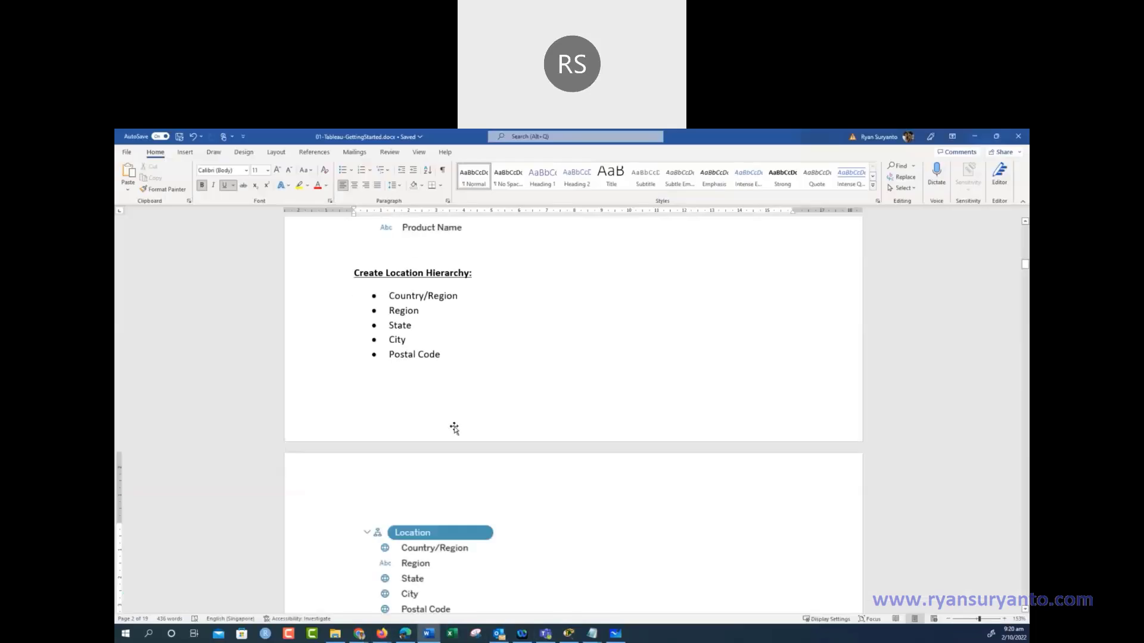
{"action": "scroll", "coordinate": [455, 429], "scroll_direction": "down", "scroll_amount": 4}
{"action": "scroll", "coordinate": [419, 369], "scroll_direction": "down", "scroll_amount": 1}
{"action": "scroll", "coordinate": [419, 370], "scroll_direction": "down", "scroll_amount": 3}
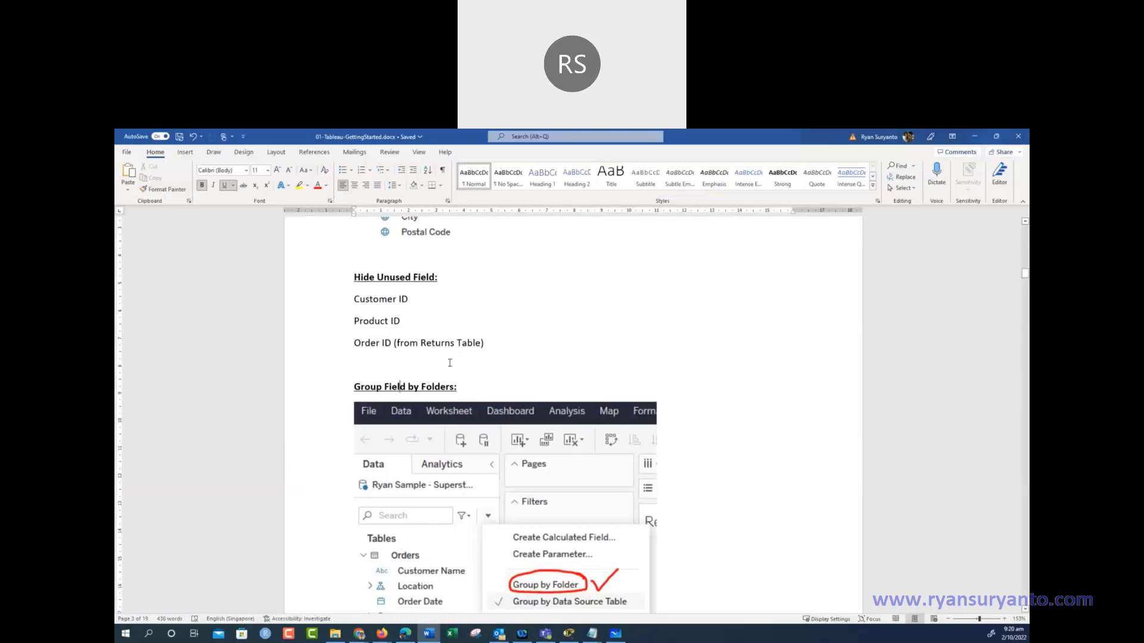
Hide the unused Customer ID and Row ID fields in the Data pane
{"action": "left_click", "coordinate": [976, 136]}
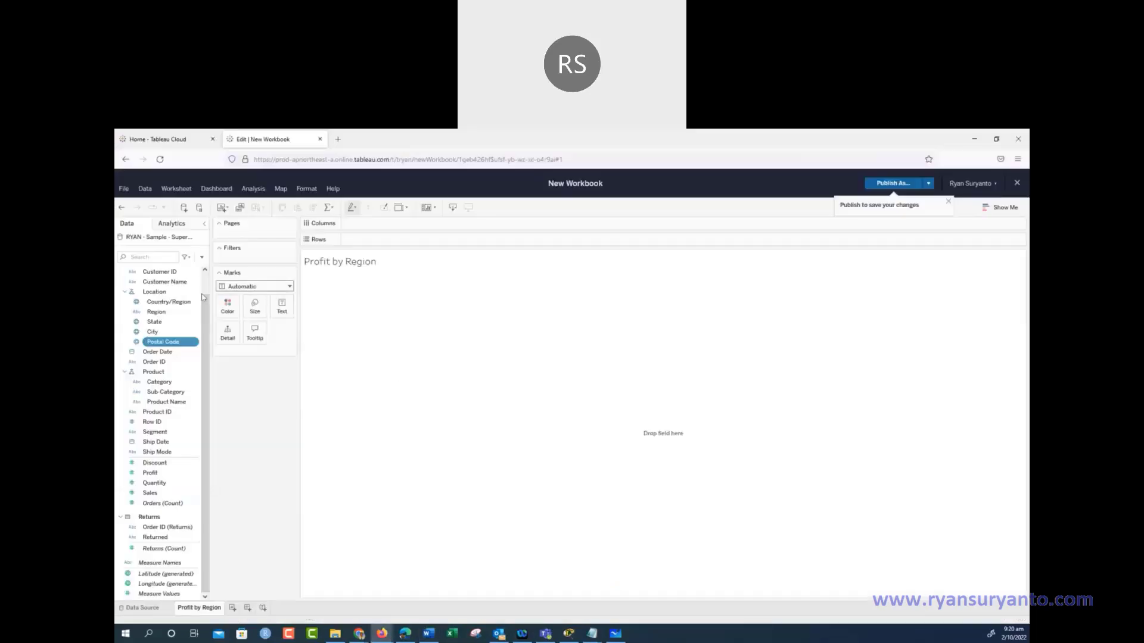
{"action": "left_click", "coordinate": [168, 273], "text": "ctrl"}
{"action": "right_click", "coordinate": [168, 273]}
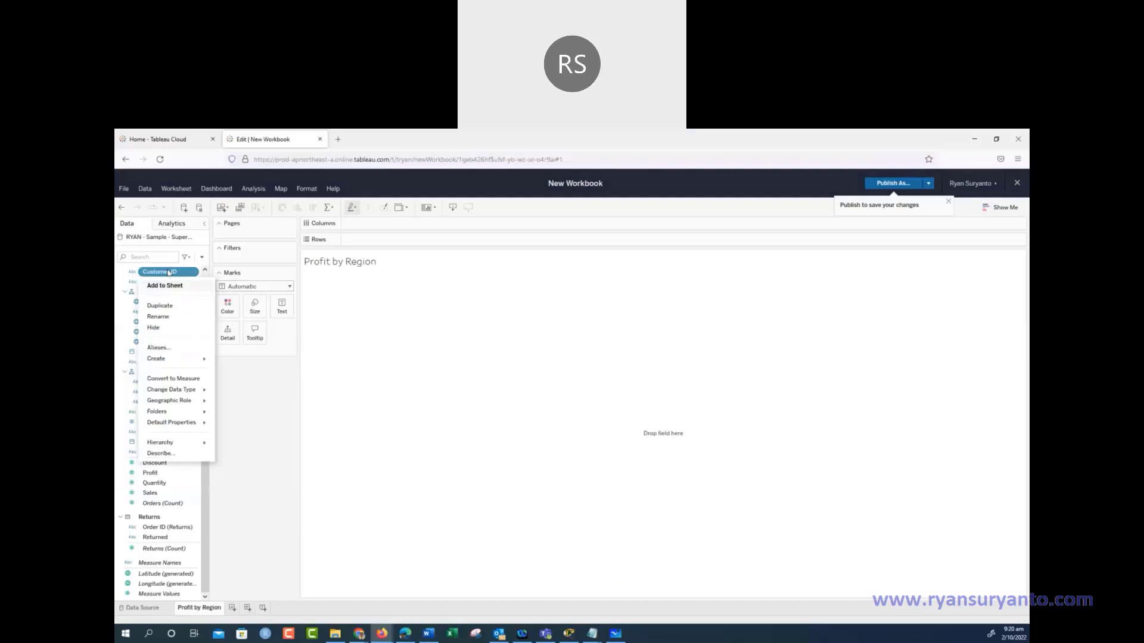
{"action": "left_click", "coordinate": [158, 329]}
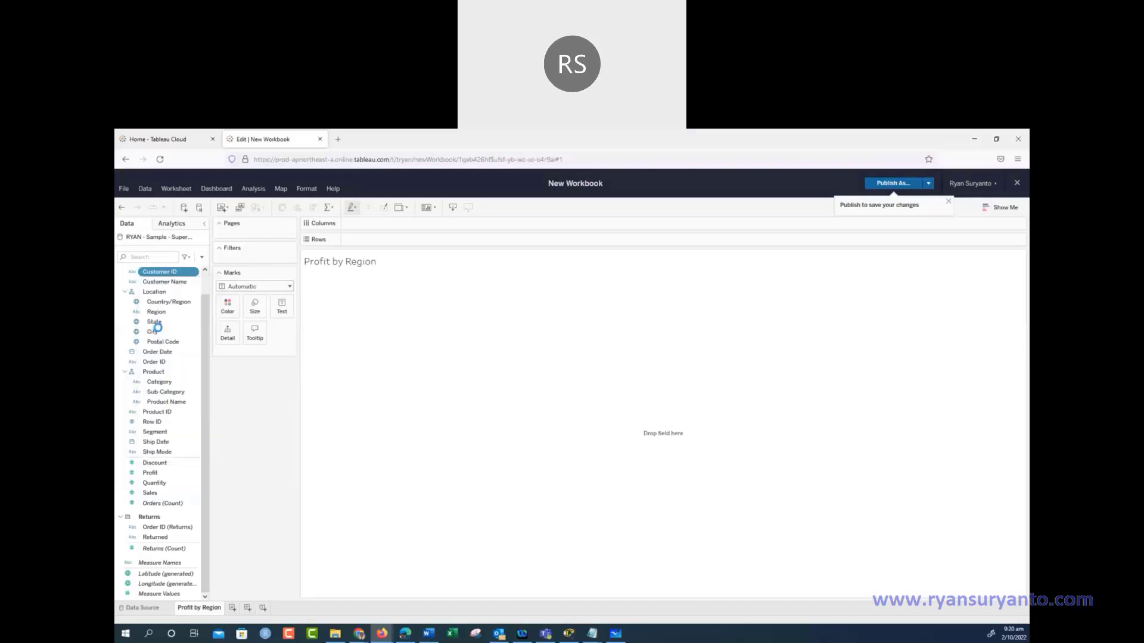
{"action": "left_click", "coordinate": [150, 421]}
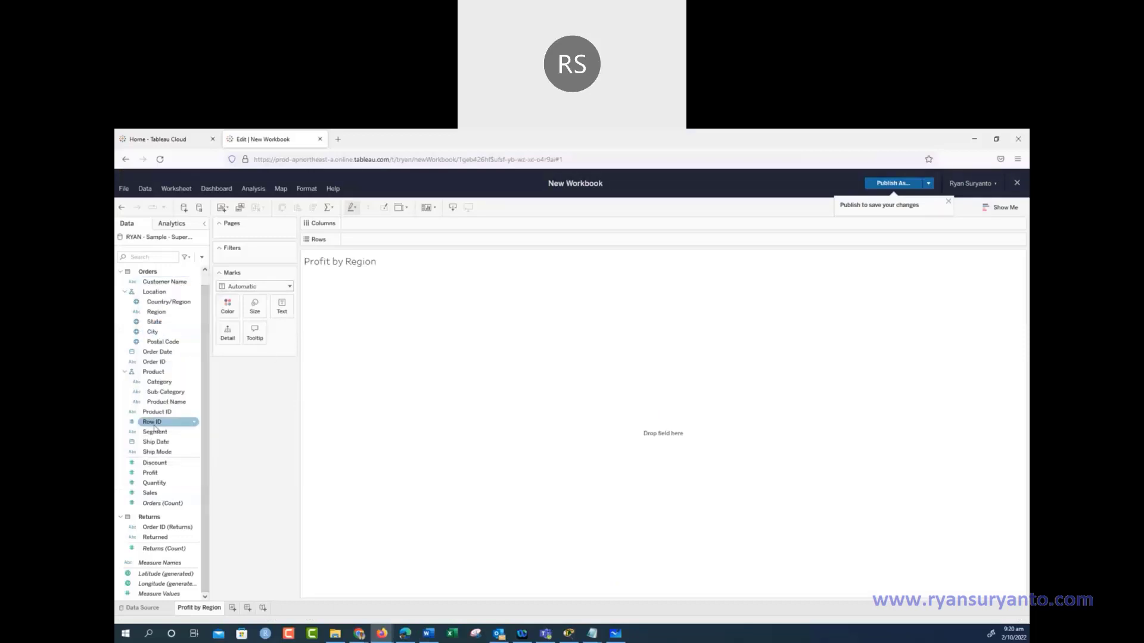
{"action": "right_click", "coordinate": [146, 424]}
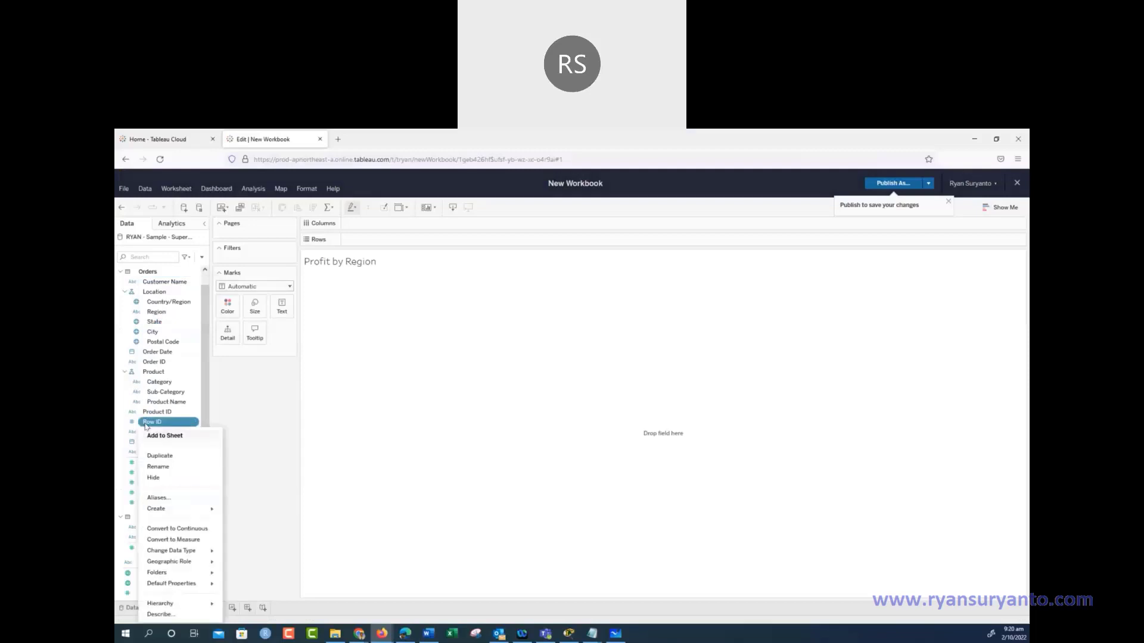
{"action": "left_click", "coordinate": [152, 478]}
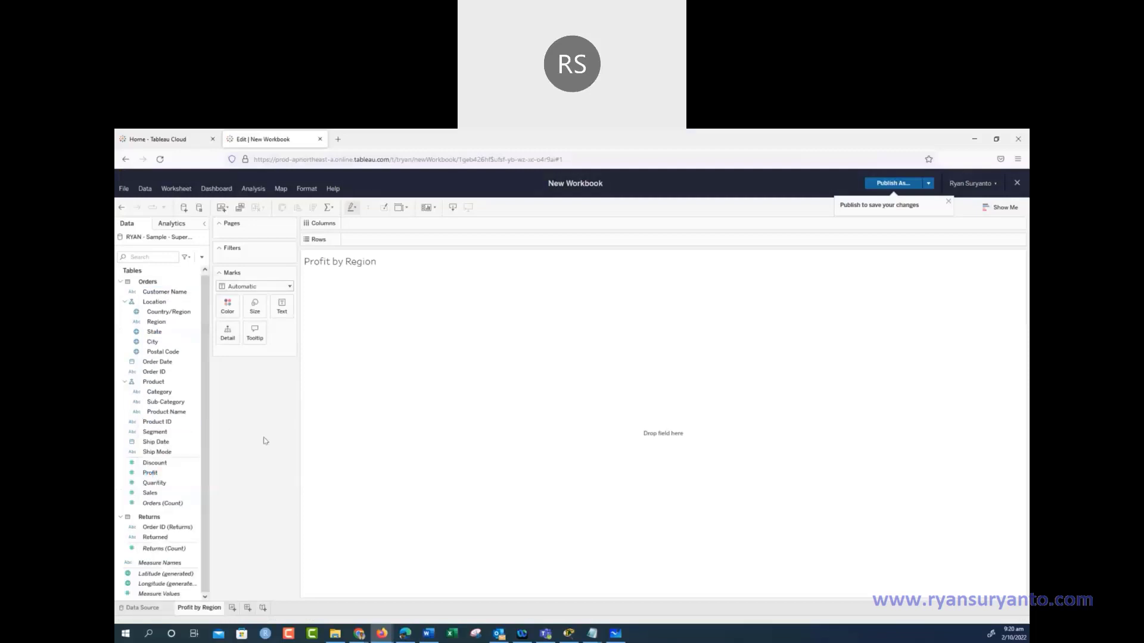
Hide the Returns table's Order ID, then the Orders table's Order ID field
{"action": "left_click", "coordinate": [159, 538]}
{"action": "left_click", "coordinate": [152, 528]}
{"action": "right_click", "coordinate": [152, 527]}
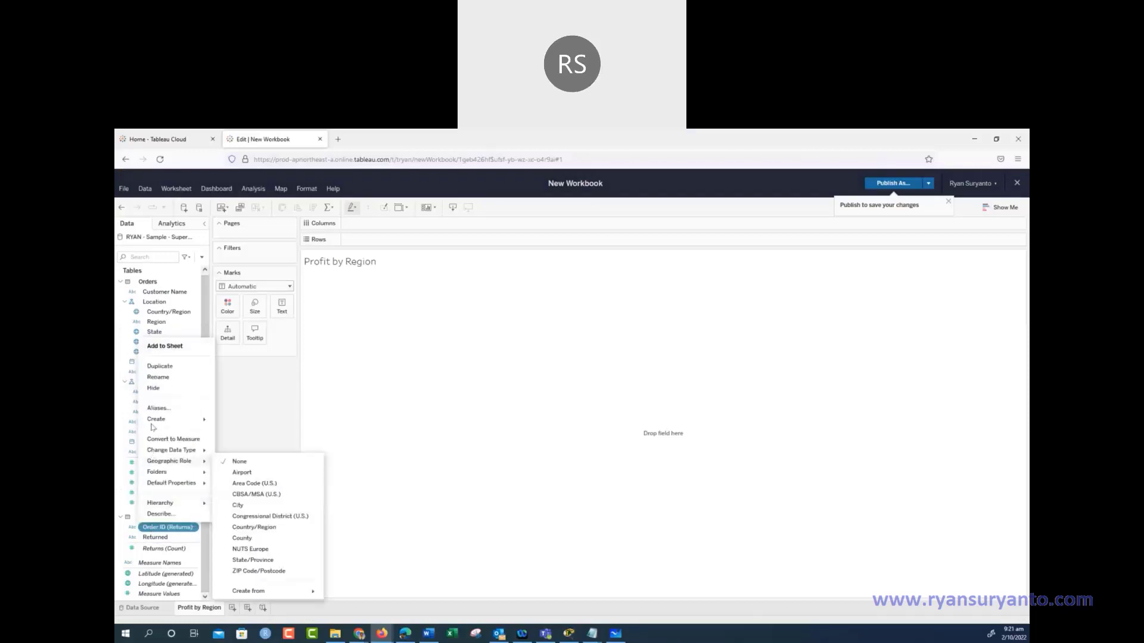
{"action": "left_click", "coordinate": [153, 389]}
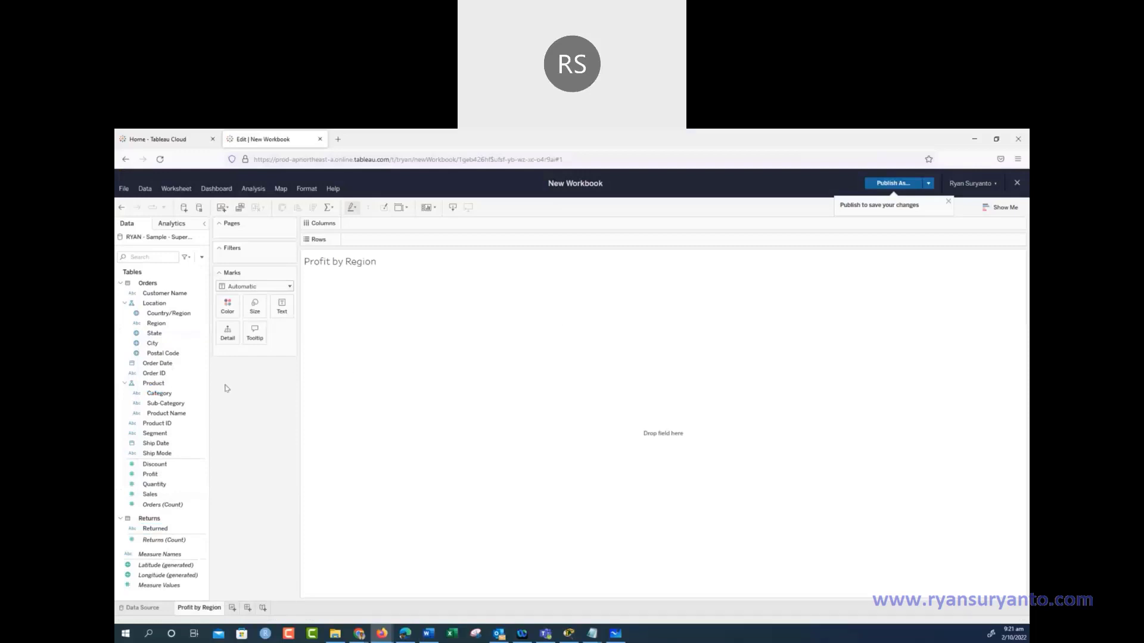
{"action": "left_click", "coordinate": [152, 374]}
{"action": "right_click", "coordinate": [152, 375]}
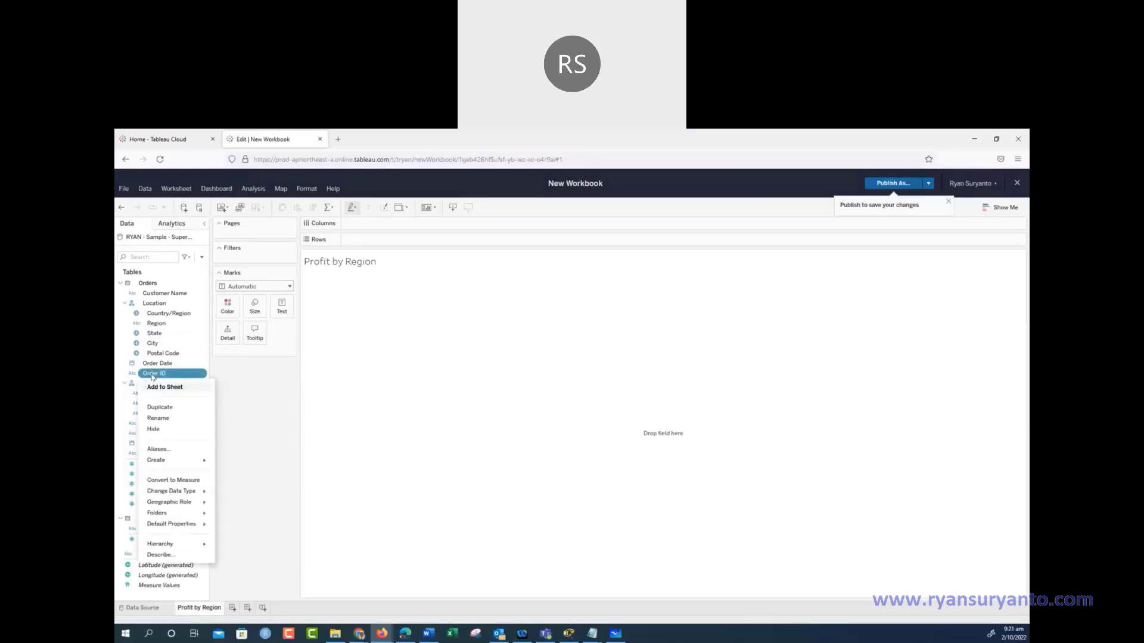
{"action": "left_click", "coordinate": [154, 430]}
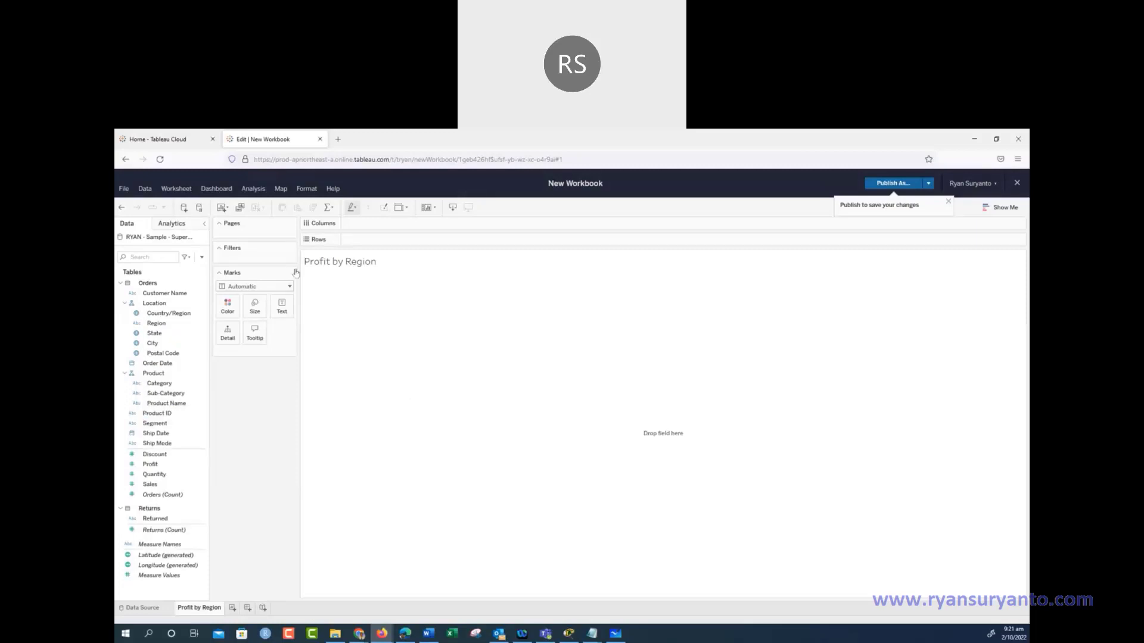
{"action": "left_click", "coordinate": [202, 257]}
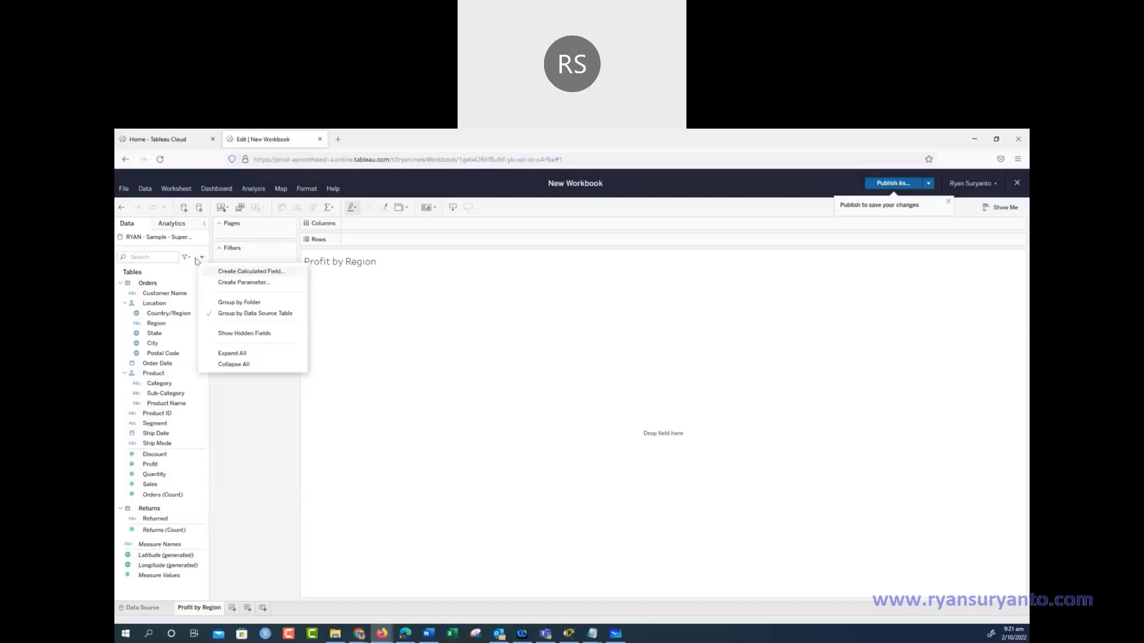
{"action": "left_click", "coordinate": [202, 260]}
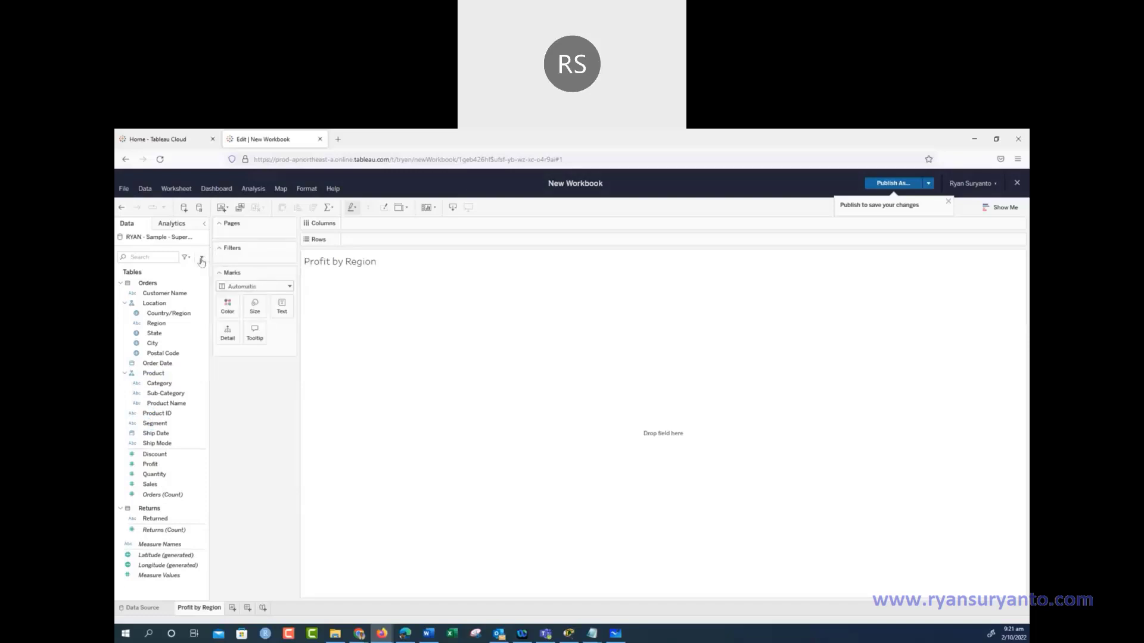
{"action": "left_click", "coordinate": [202, 258]}
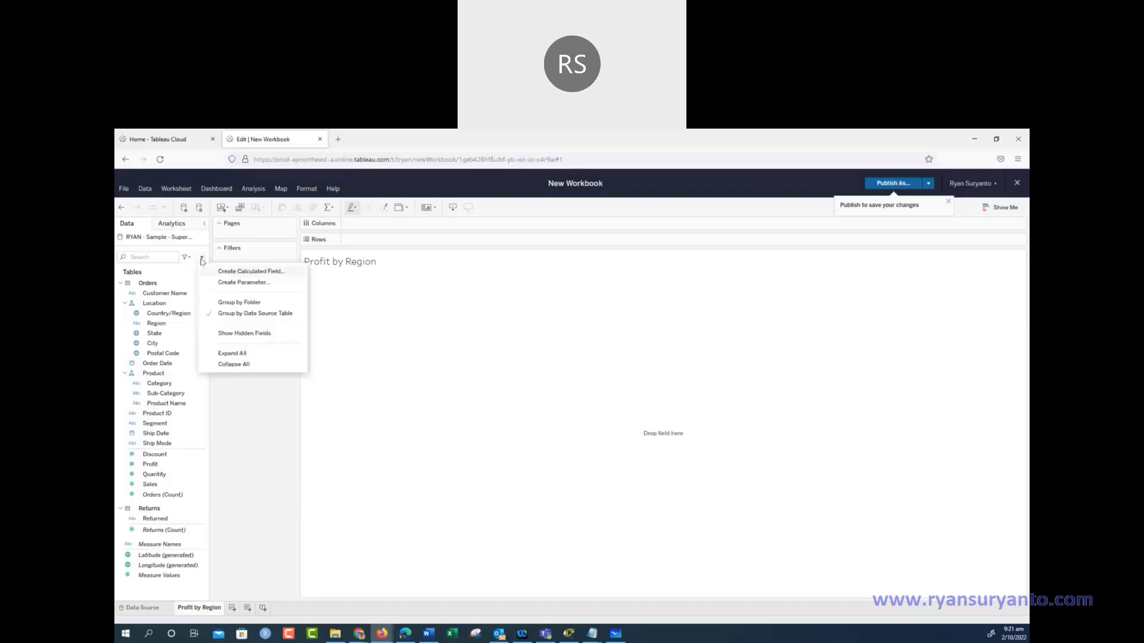
{"action": "left_click", "coordinate": [265, 334]}
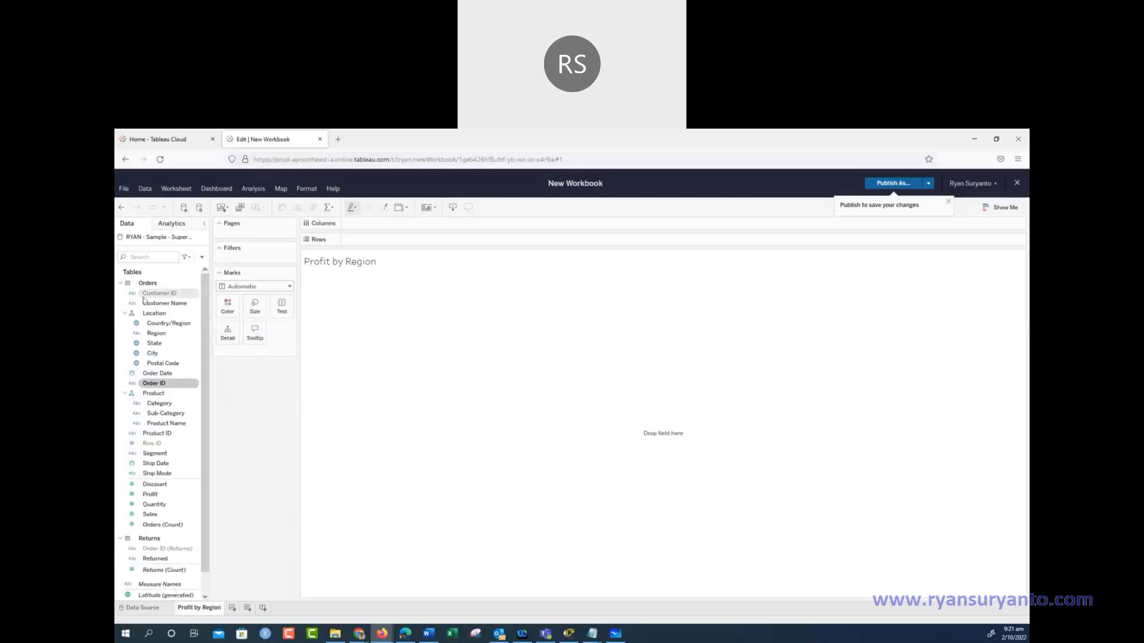
{"action": "left_click", "coordinate": [161, 334]}
{"action": "left_click", "coordinate": [196, 384]}
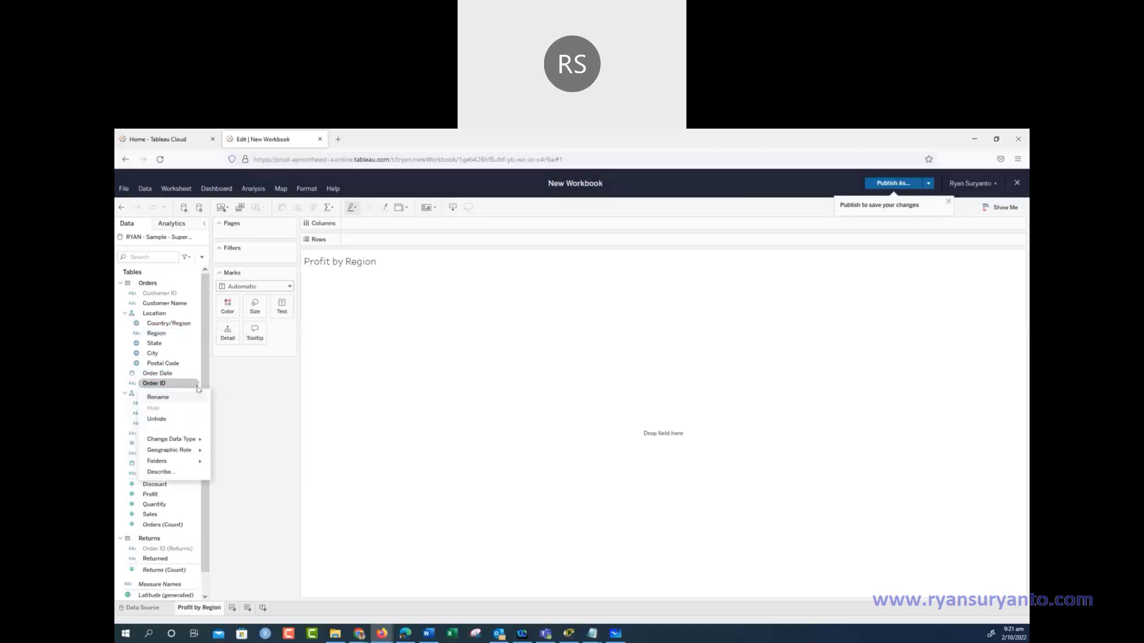
{"action": "left_click", "coordinate": [153, 419]}
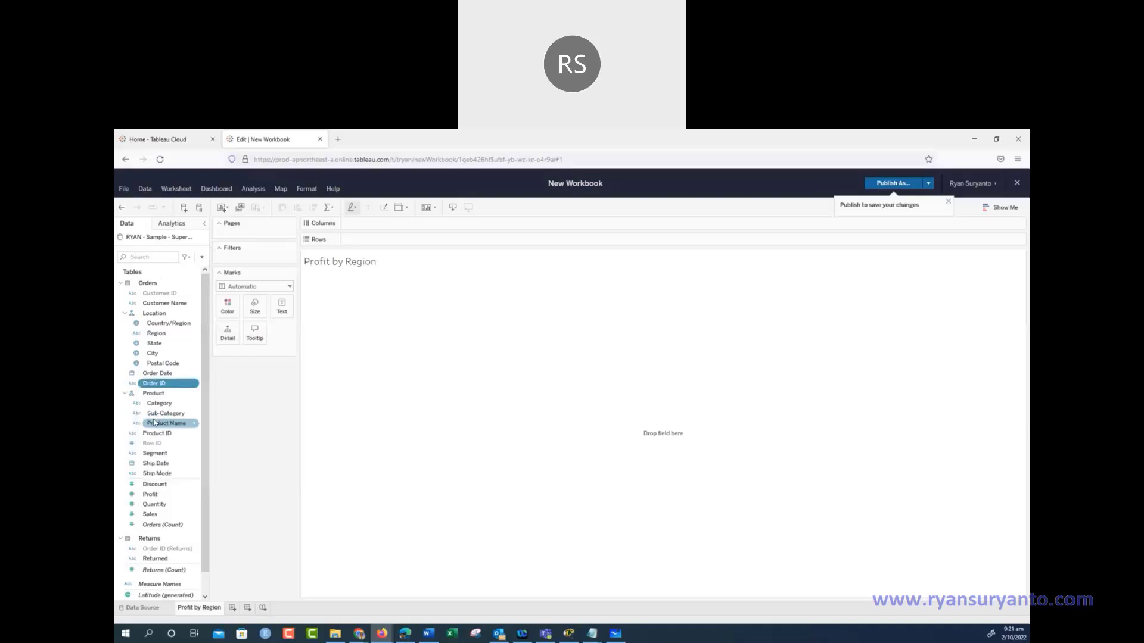
{"action": "left_click", "coordinate": [202, 258]}
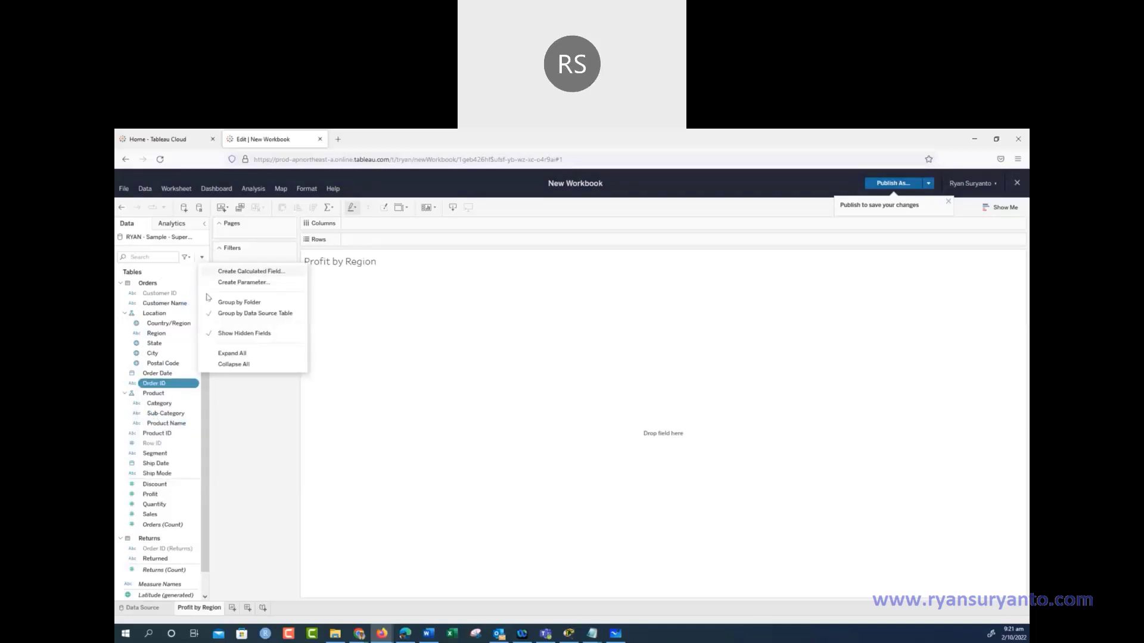
{"action": "left_click", "coordinate": [234, 333]}
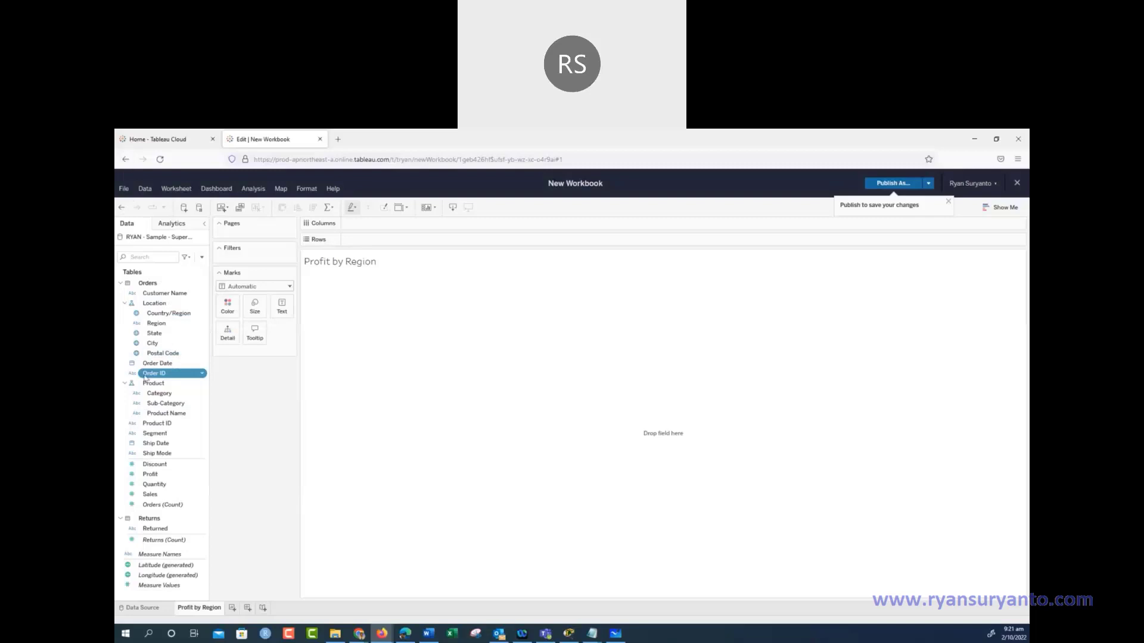
{"action": "left_click", "coordinate": [203, 374]}
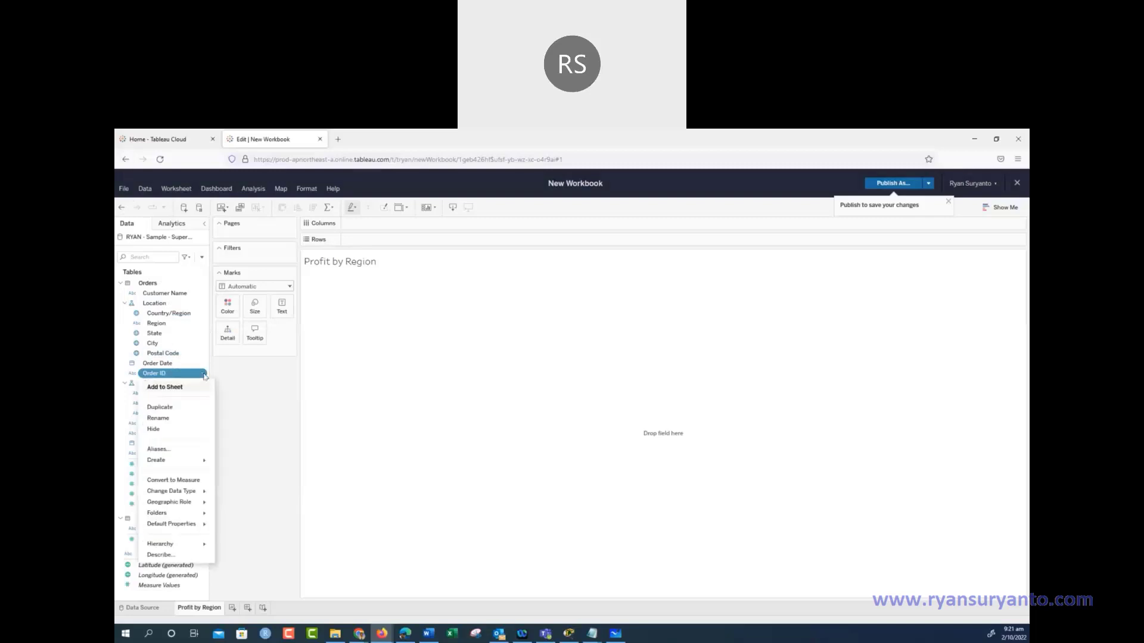
{"action": "left_click", "coordinate": [154, 427]}
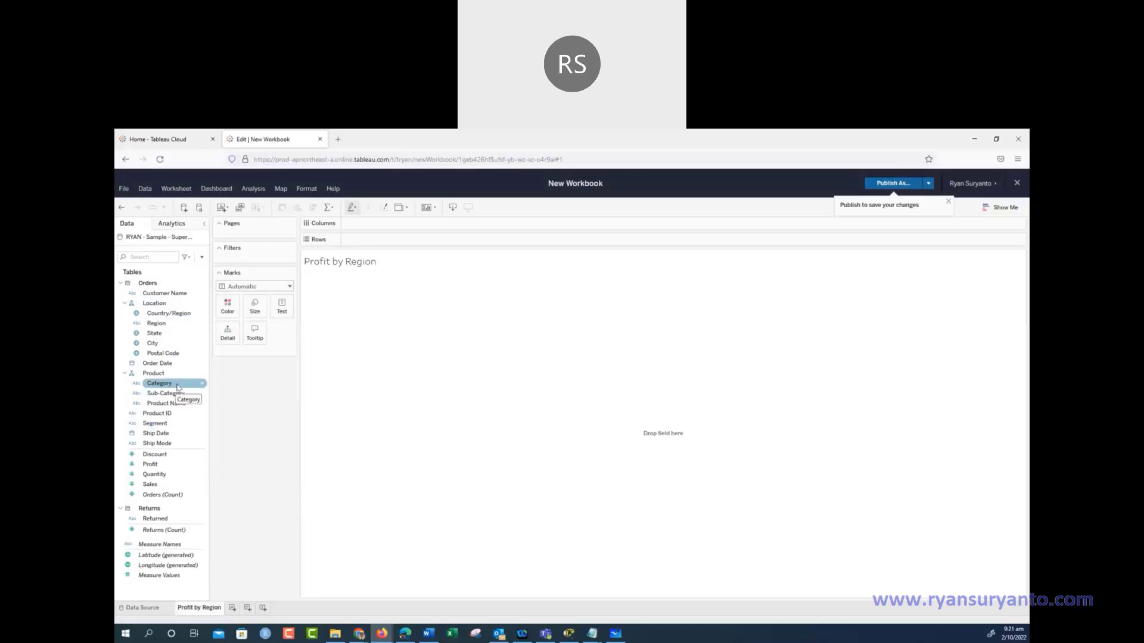
Undo the last hide so Order ID reappears below Order Date
{"action": "left_click", "coordinate": [121, 207]}
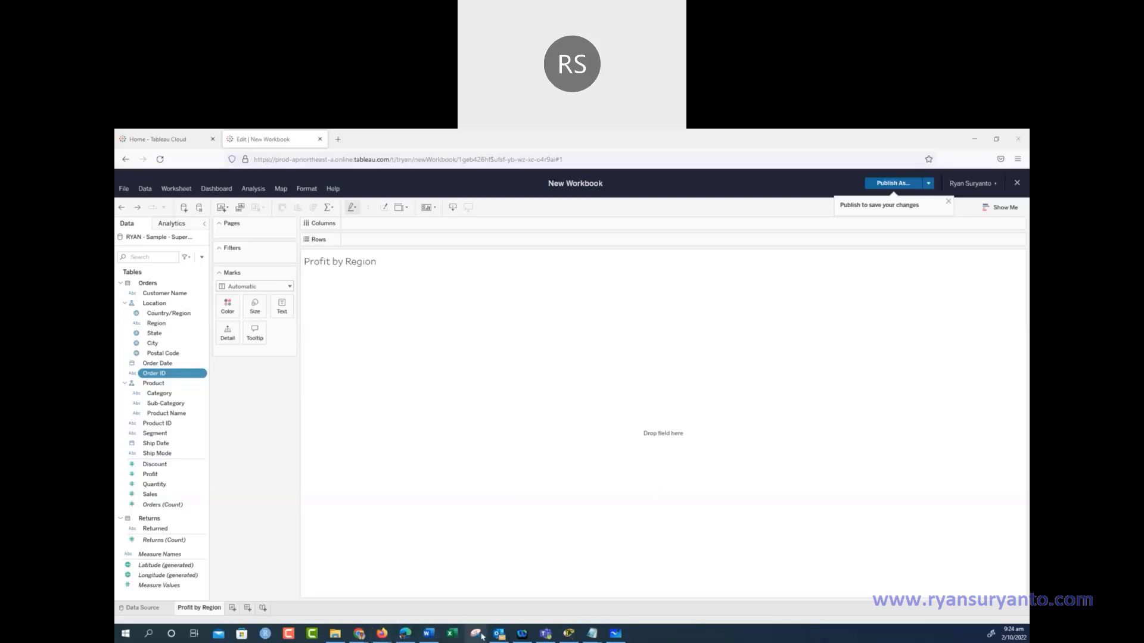
Write the digits 1 to 4 in black pen under the Discrete vs Continuous heading
{"action": "left_click", "coordinate": [616, 635]}
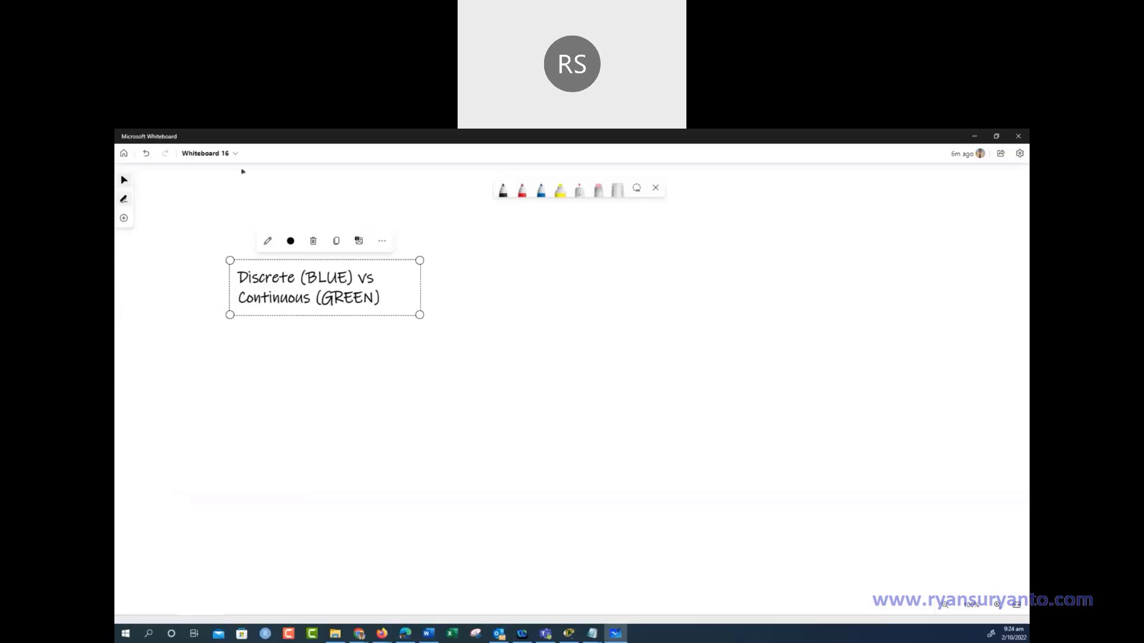
{"action": "left_click", "coordinate": [502, 189]}
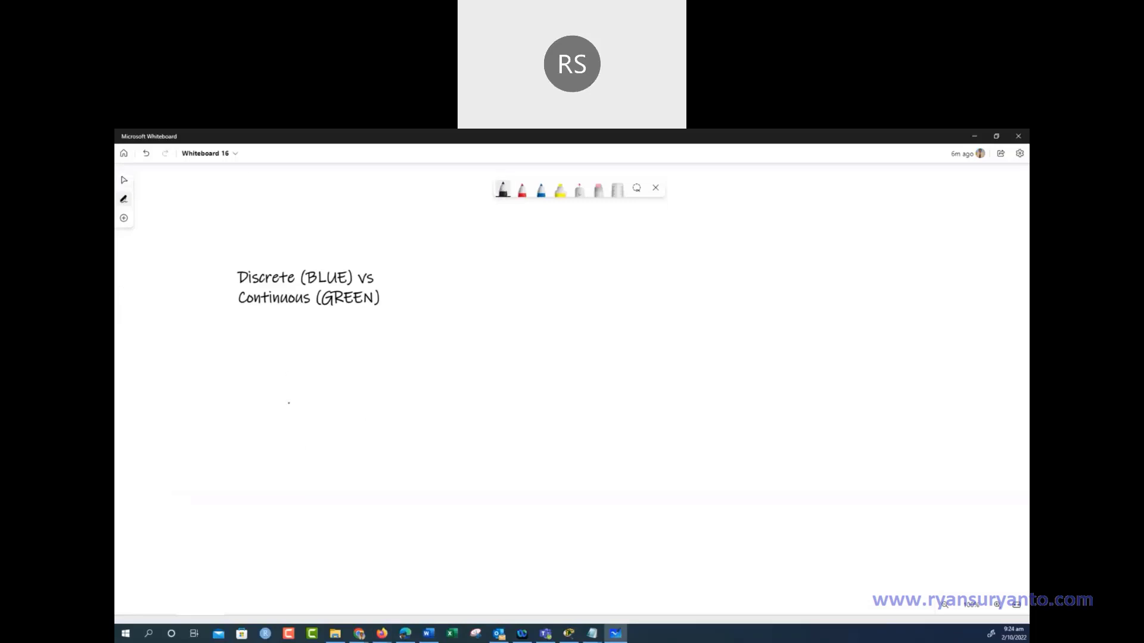
{"action": "left_click_drag", "start_coordinate": [289, 373], "coordinate": [289, 402]}
{"action": "mouse_move", "coordinate": [328, 369]}
{"action": "left_mouse_down"}
{"action": "mouse_move", "coordinate": [335, 396]}
{"action": "mouse_move", "coordinate": [366, 401]}
{"action": "left_mouse_up"}
{"action": "left_click_drag", "start_coordinate": [413, 360], "coordinate": [424, 407]}
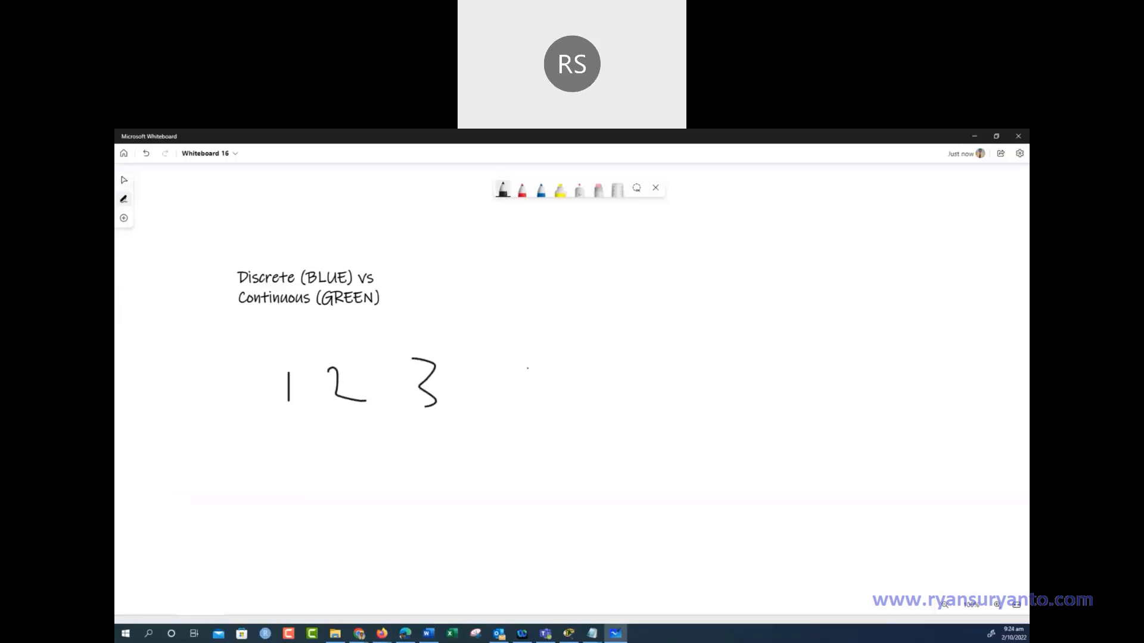
{"action": "left_click_drag", "start_coordinate": [510, 370], "coordinate": [535, 383]}
{"action": "left_click_drag", "start_coordinate": [524, 363], "coordinate": [527, 415]}
Sketch a two-bar chart on a baseline marked 0, plus a smooth curve beside it
{"action": "mouse_move", "coordinate": [330, 487]}
{"action": "left_mouse_down"}
{"action": "mouse_move", "coordinate": [321, 532]}
{"action": "mouse_move", "coordinate": [334, 488]}
{"action": "mouse_move", "coordinate": [343, 533]}
{"action": "left_mouse_up"}
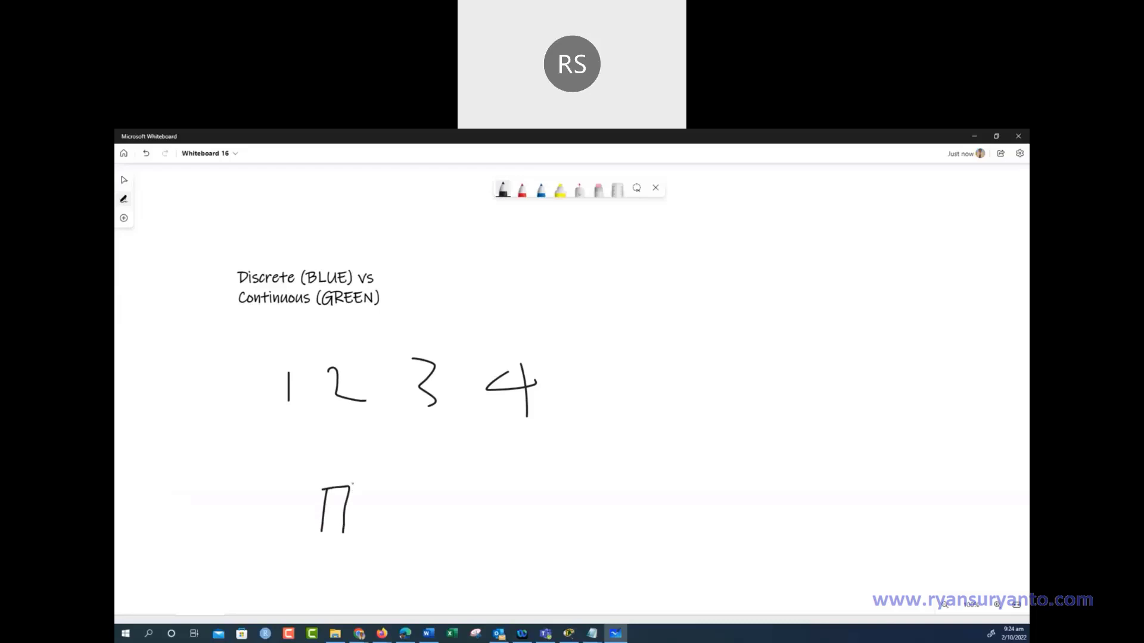
{"action": "left_click_drag", "start_coordinate": [352, 444], "coordinate": [349, 486]}
{"action": "mouse_move", "coordinate": [352, 445]}
{"action": "left_mouse_down"}
{"action": "mouse_move", "coordinate": [390, 444]}
{"action": "mouse_move", "coordinate": [383, 531]}
{"action": "mouse_move", "coordinate": [350, 532]}
{"action": "mouse_move", "coordinate": [383, 530]}
{"action": "left_mouse_up"}
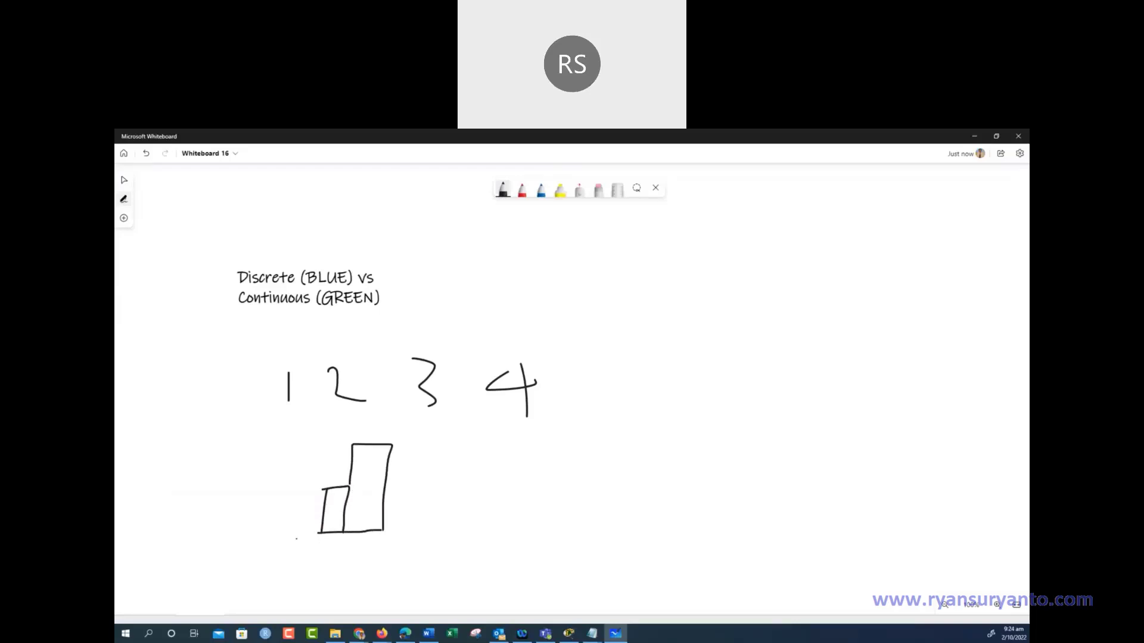
{"action": "mouse_move", "coordinate": [305, 536]}
{"action": "left_mouse_down"}
{"action": "mouse_move", "coordinate": [298, 543]}
{"action": "mouse_move", "coordinate": [389, 553]}
{"action": "left_mouse_up"}
{"action": "left_click_drag", "start_coordinate": [468, 486], "coordinate": [593, 408]}
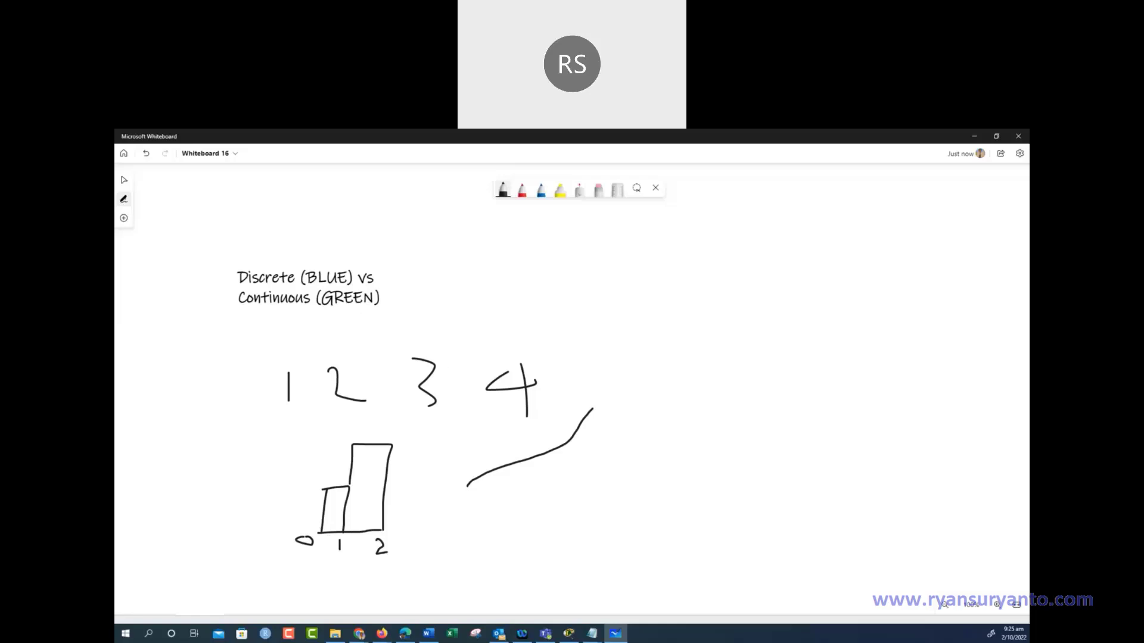
{"action": "left_click", "coordinate": [974, 137]}
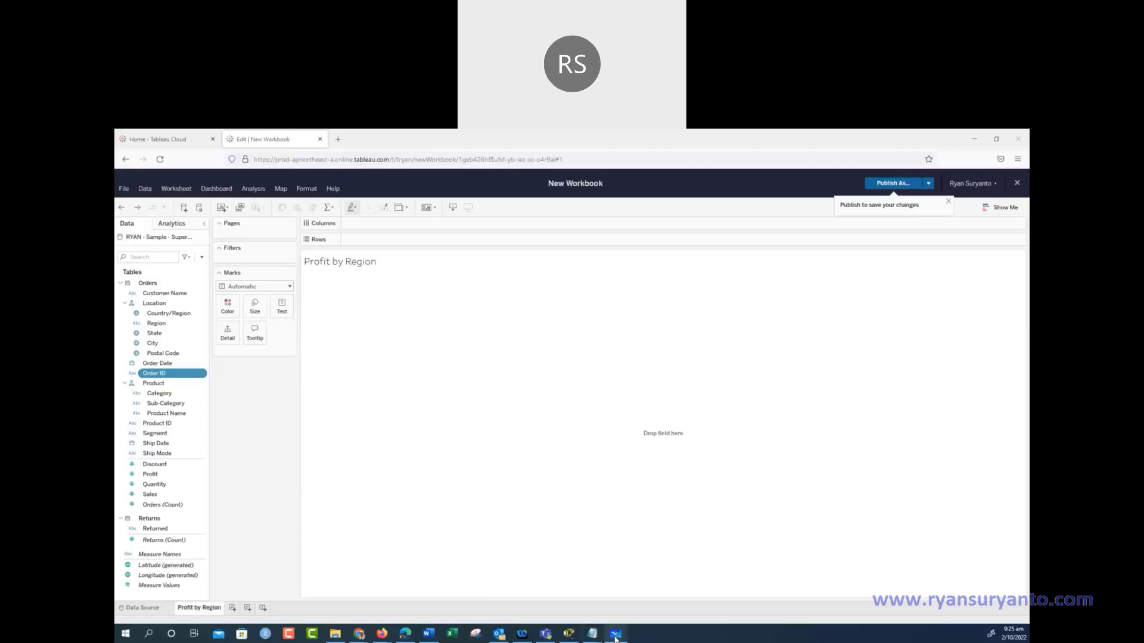
{"action": "left_click", "coordinate": [432, 635]}
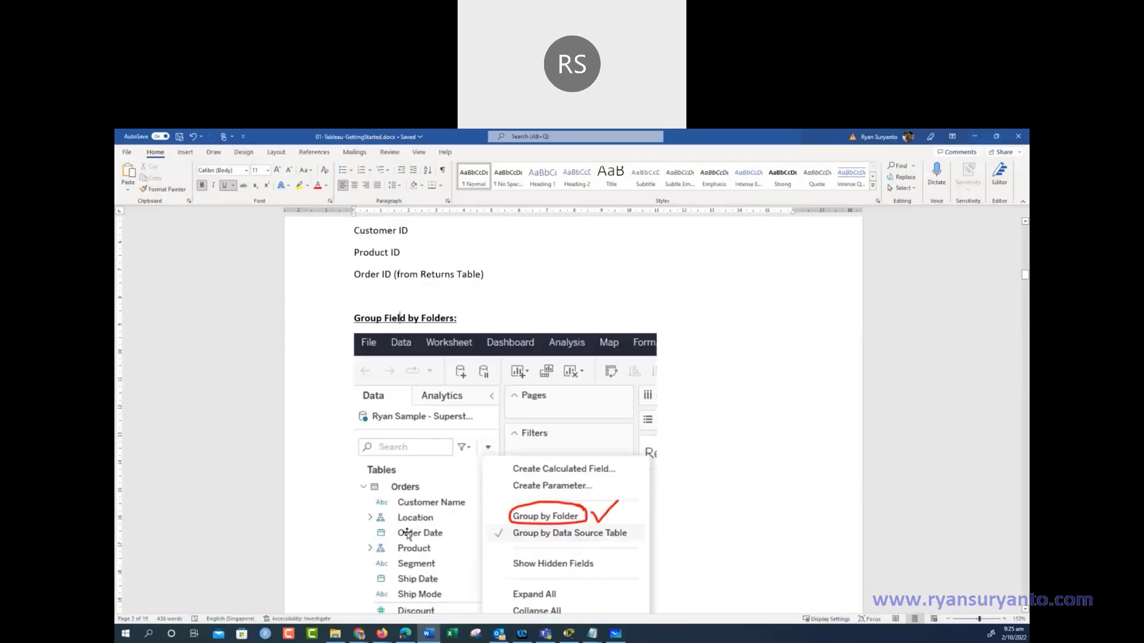
{"action": "scroll", "coordinate": [423, 531], "scroll_direction": "down", "scroll_amount": 3}
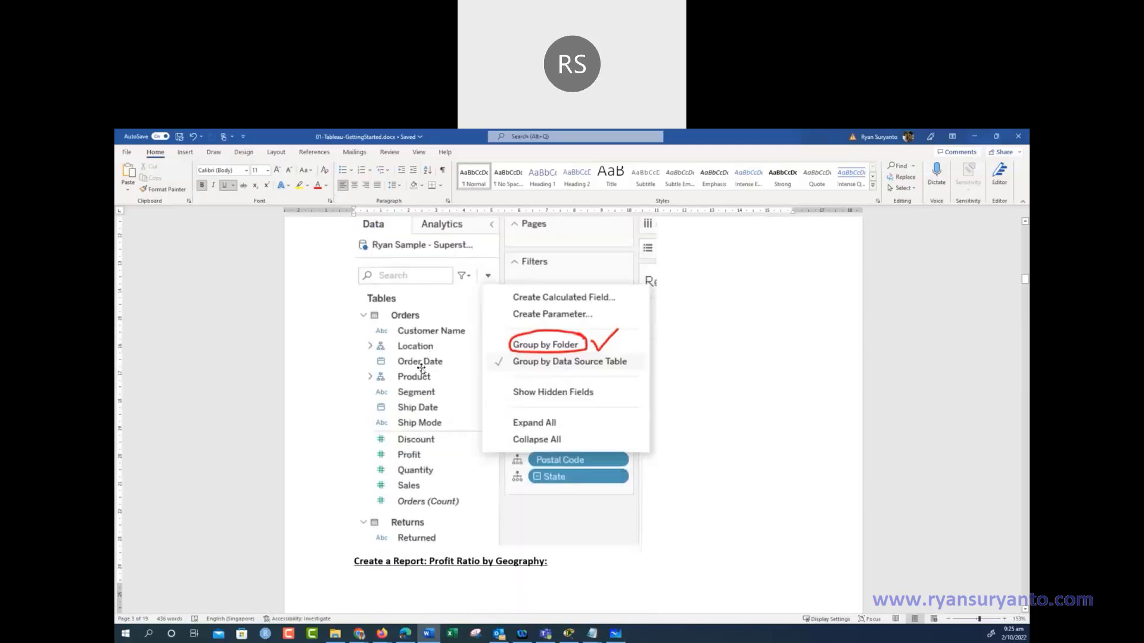
{"action": "left_click", "coordinate": [975, 138]}
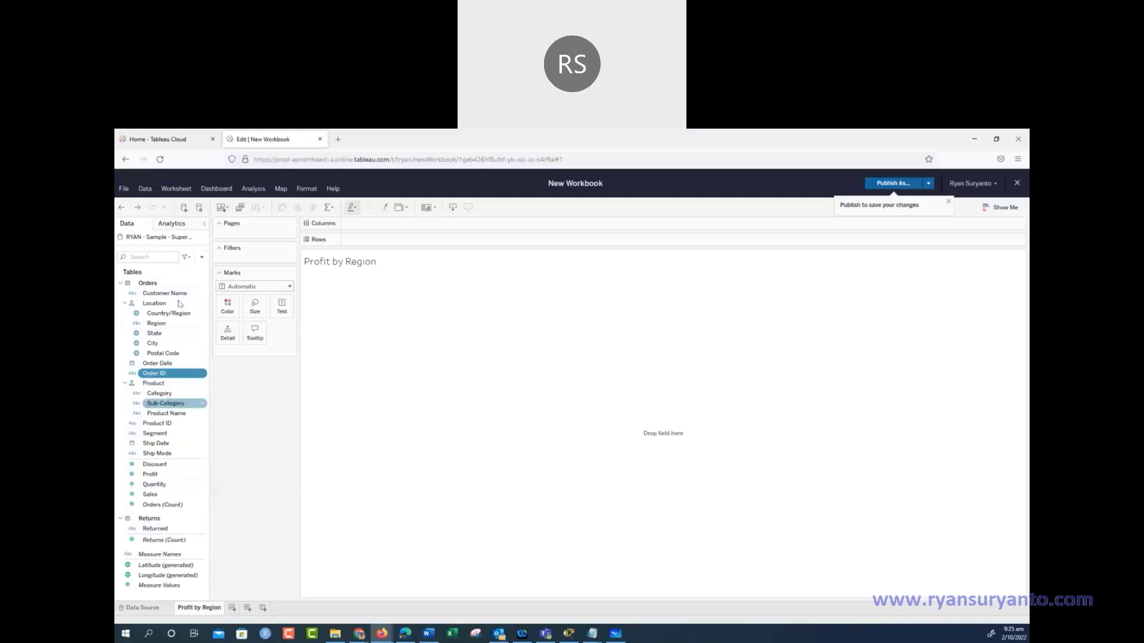
Switch the Data pane to Group by Folder, then go back to the Word notes
{"action": "left_click", "coordinate": [203, 257]}
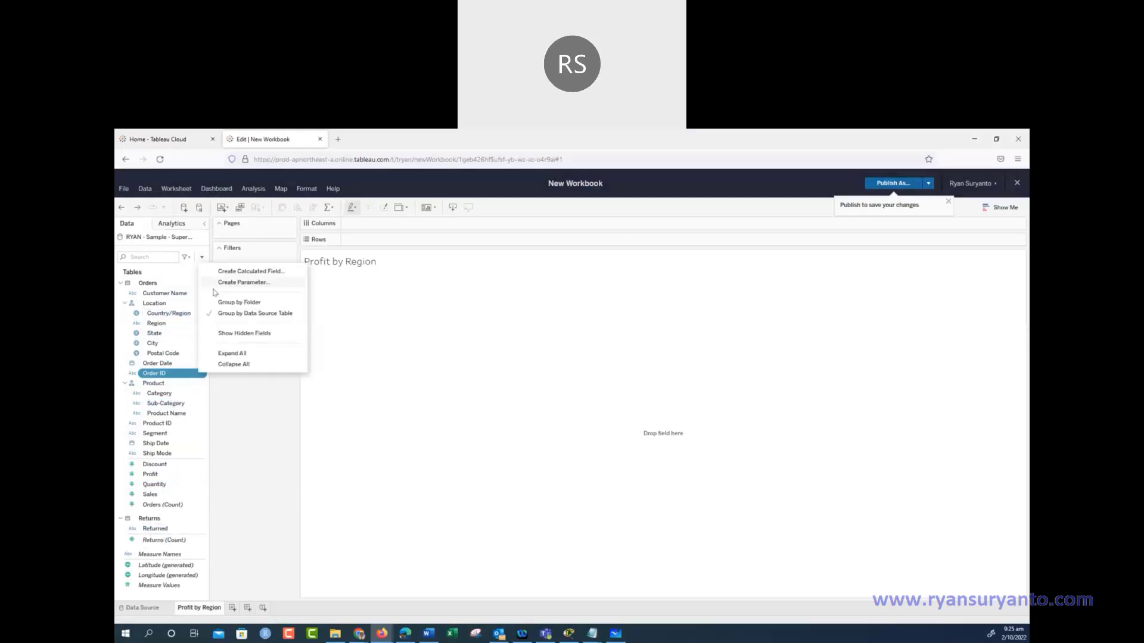
{"action": "left_click", "coordinate": [235, 302]}
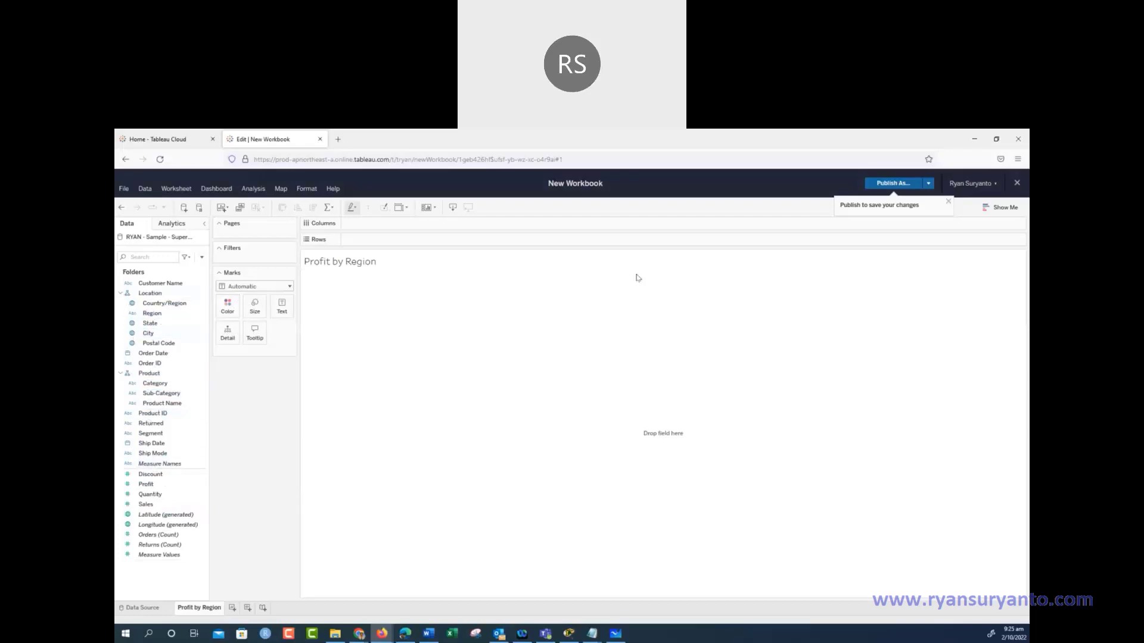
{"action": "left_click", "coordinate": [428, 635]}
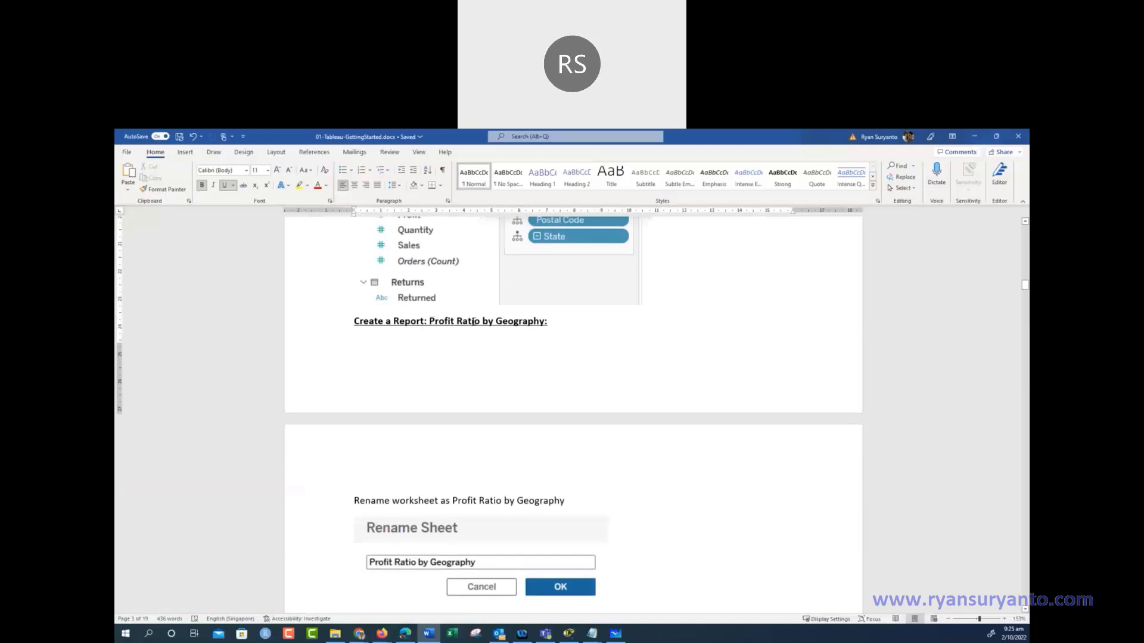
Rename the Profit by Region sheet tab to 'Profit Ratio by Geography'
{"action": "left_click_drag", "start_coordinate": [429, 321], "coordinate": [532, 322]}
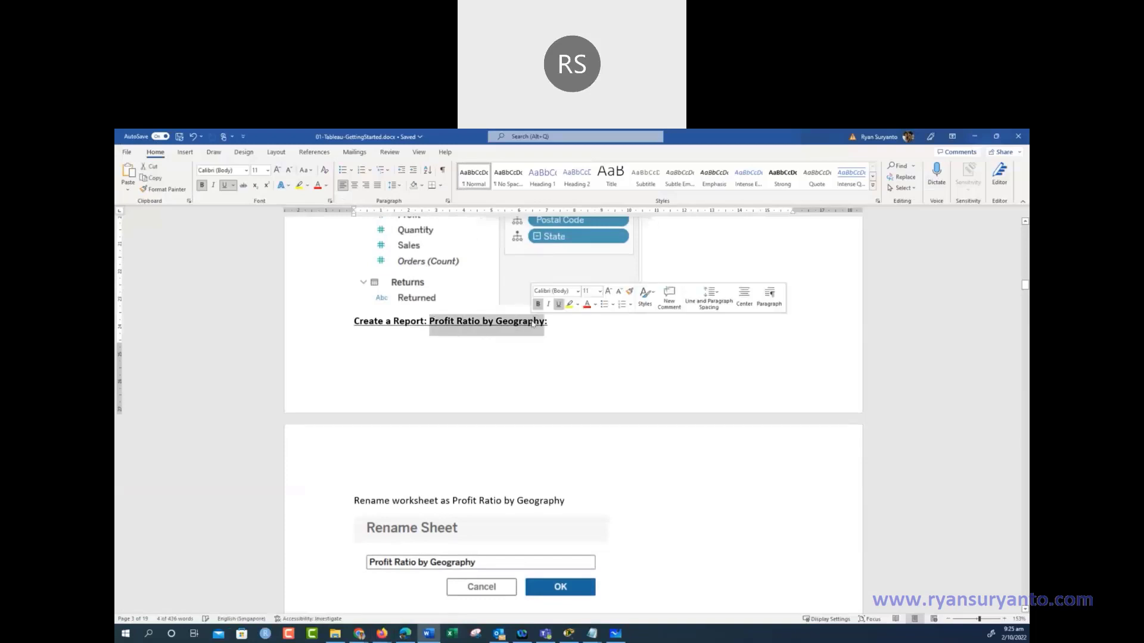
{"action": "left_click", "coordinate": [975, 137]}
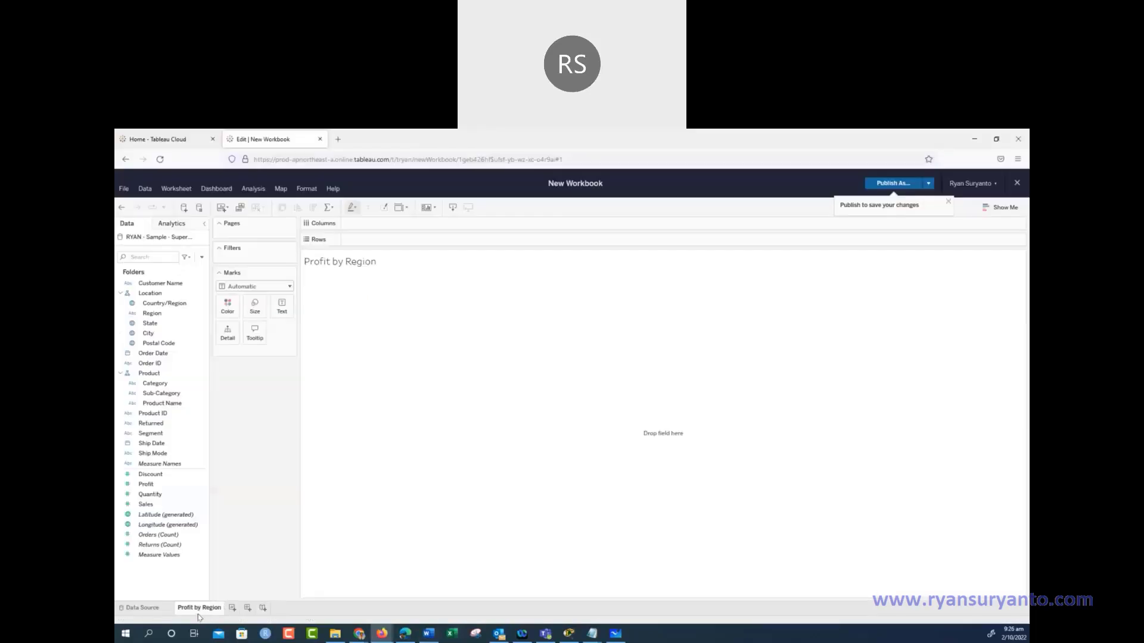
{"action": "right_click", "coordinate": [192, 609]}
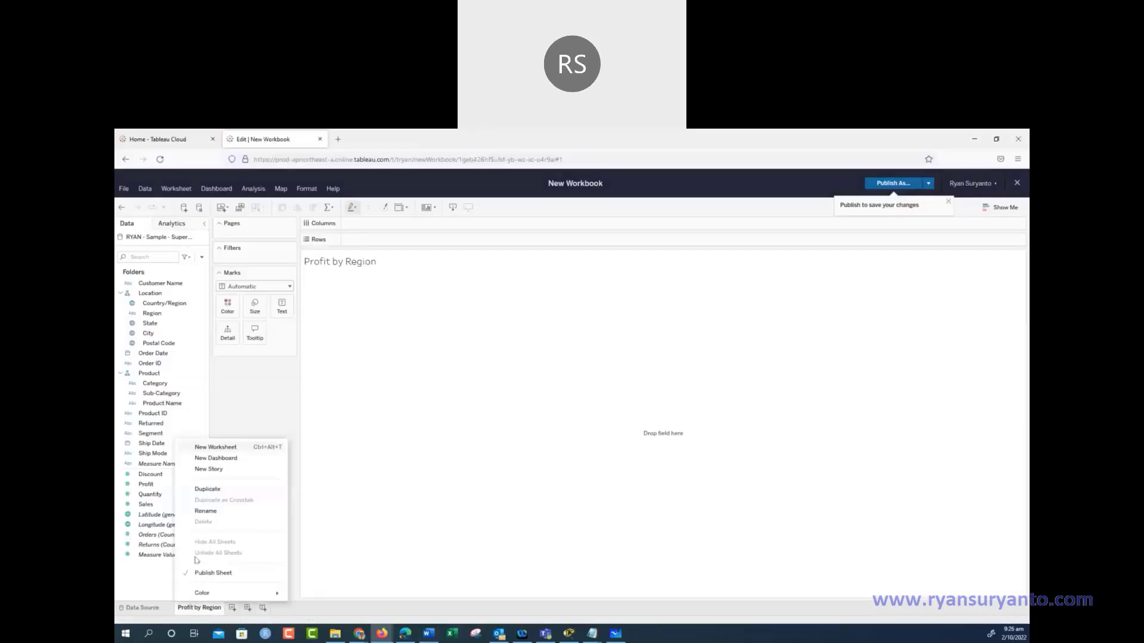
{"action": "left_click", "coordinate": [205, 511]}
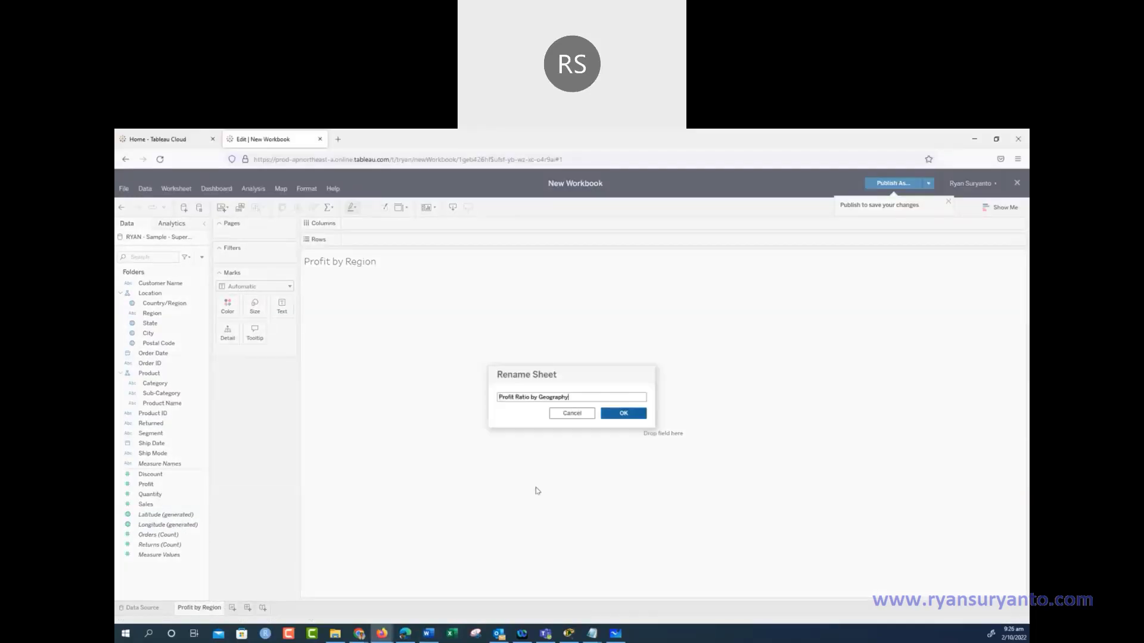
{"action": "left_click", "coordinate": [623, 413]}
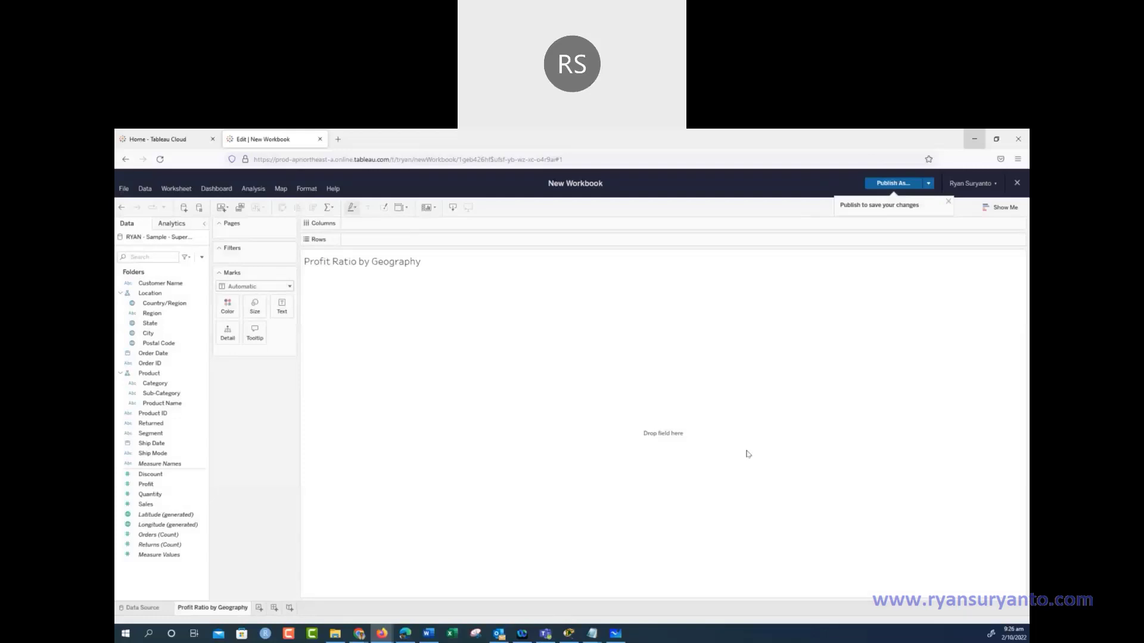
{"action": "left_click", "coordinate": [429, 634]}
Read through the Profit Ratio calculated-field notes in Word, then minimise the document
{"action": "scroll", "coordinate": [499, 438], "scroll_direction": "down", "scroll_amount": 5}
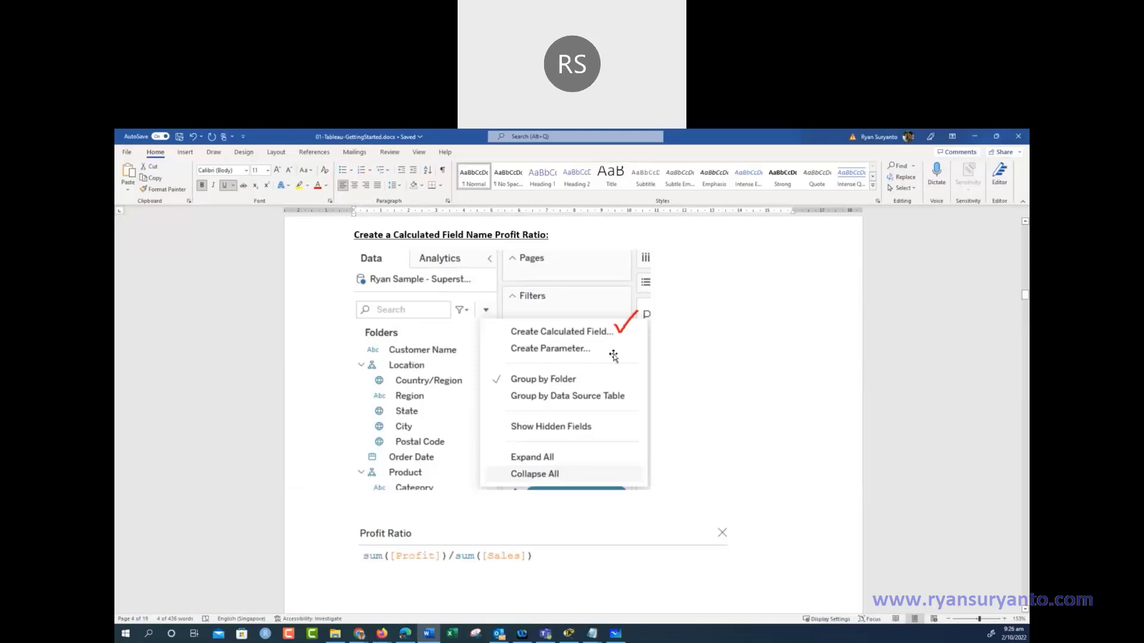
{"action": "scroll", "coordinate": [613, 355], "scroll_direction": "up", "scroll_amount": 3}
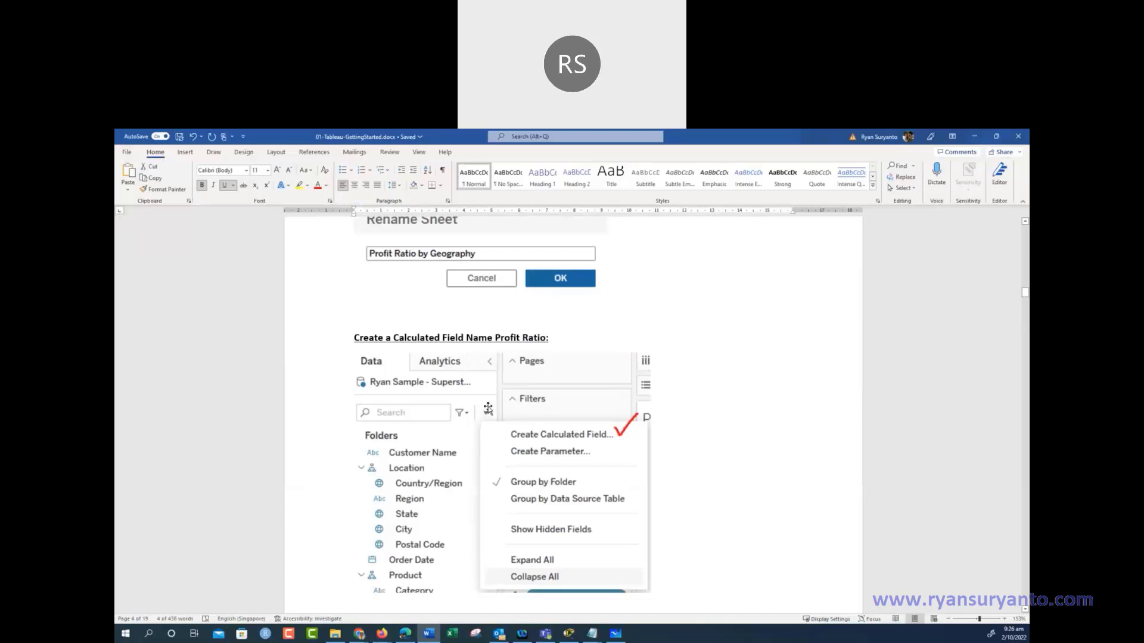
{"action": "scroll", "coordinate": [486, 415], "scroll_direction": "down", "scroll_amount": 9}
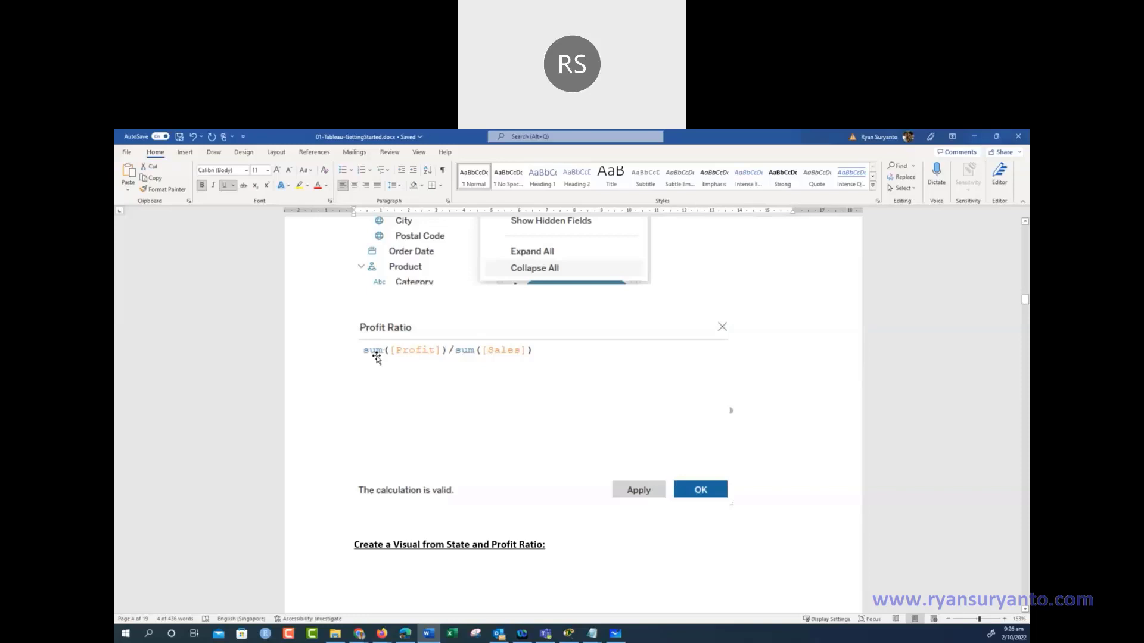
{"action": "left_click", "coordinate": [406, 530]}
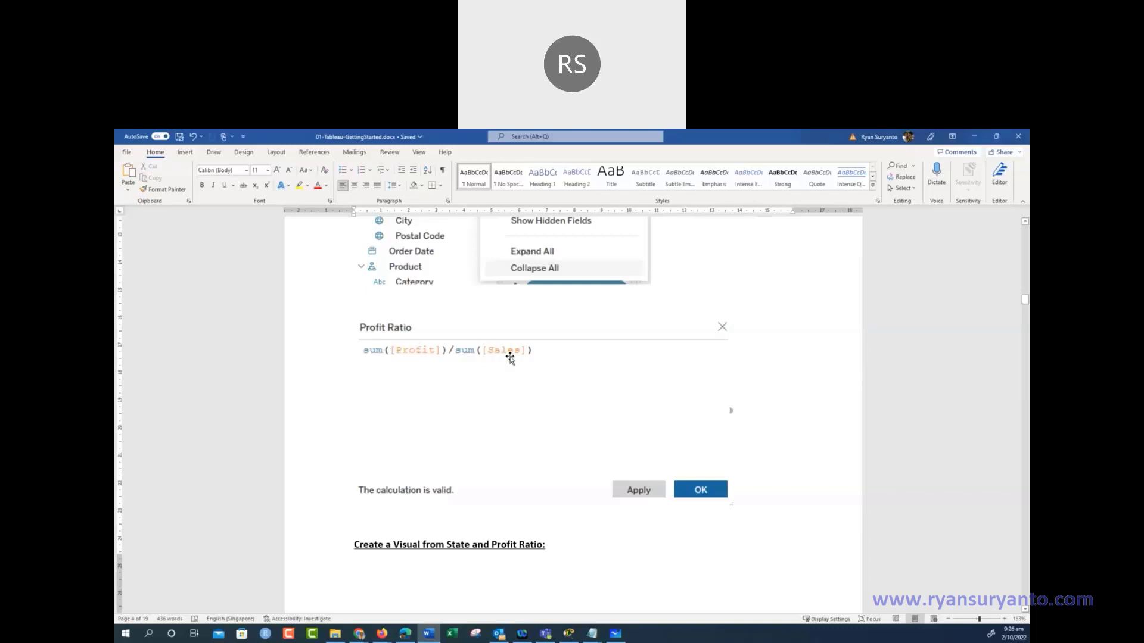
{"action": "left_click", "coordinate": [969, 137]}
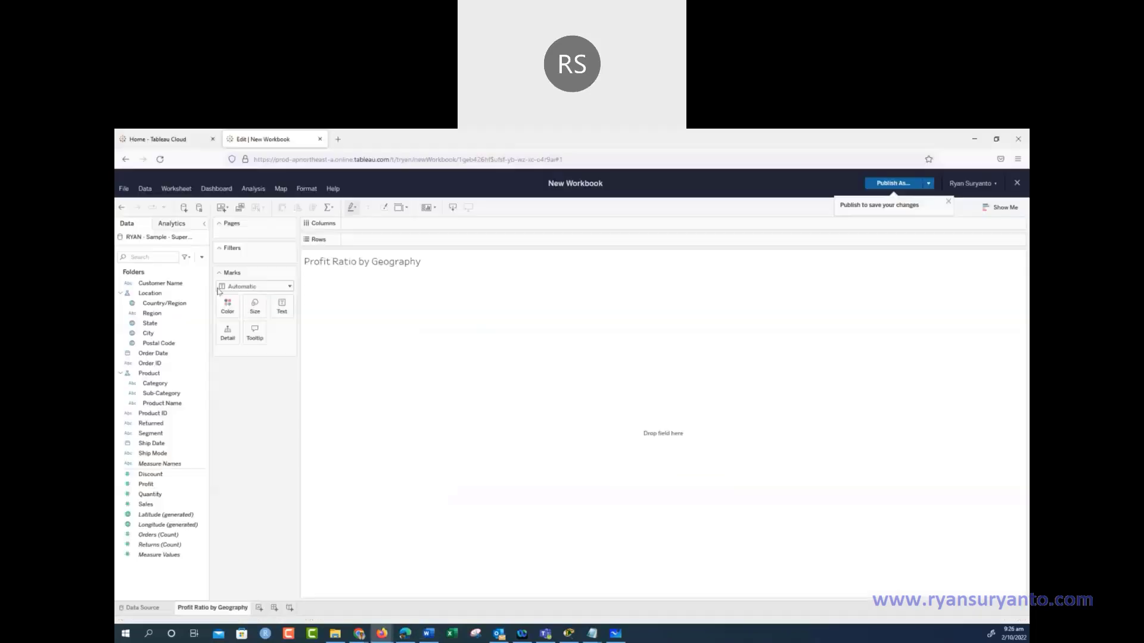
Start a new calculated field from the Data pane menu and name it Profit Ratio
{"action": "left_click", "coordinate": [201, 259]}
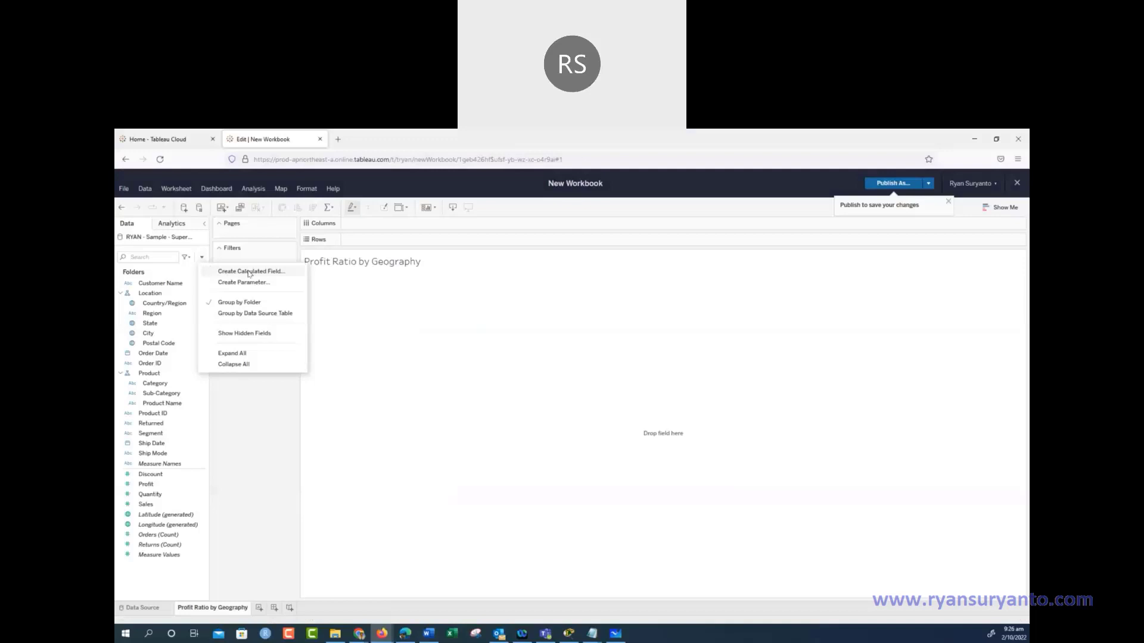
{"action": "left_click", "coordinate": [476, 526]}
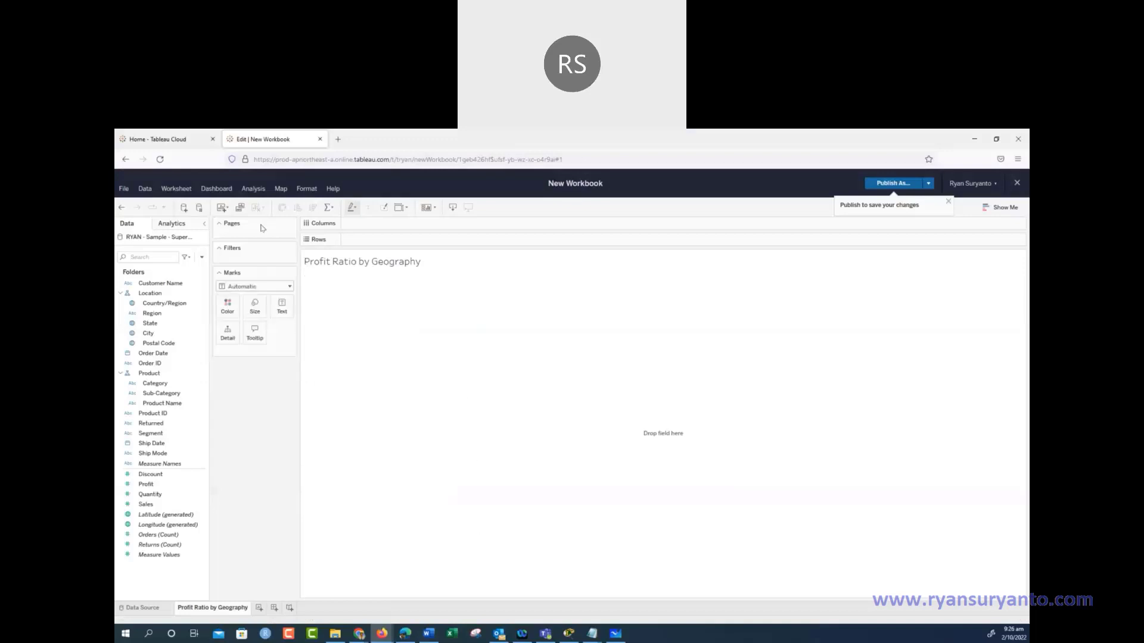
{"action": "left_click", "coordinate": [255, 189]}
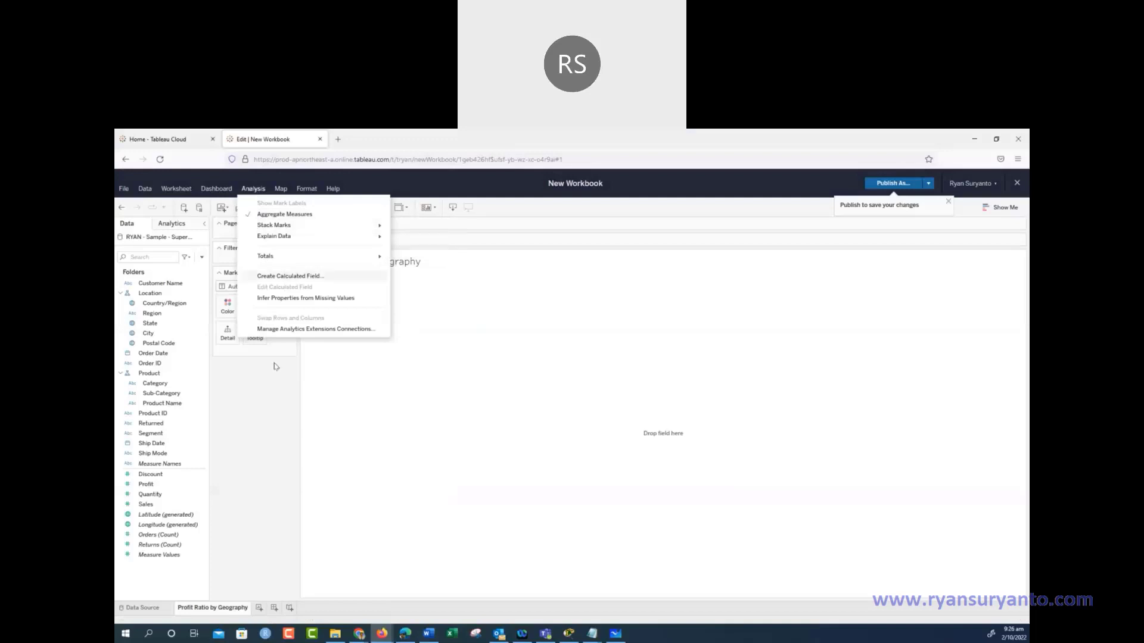
{"action": "left_click", "coordinate": [267, 440]}
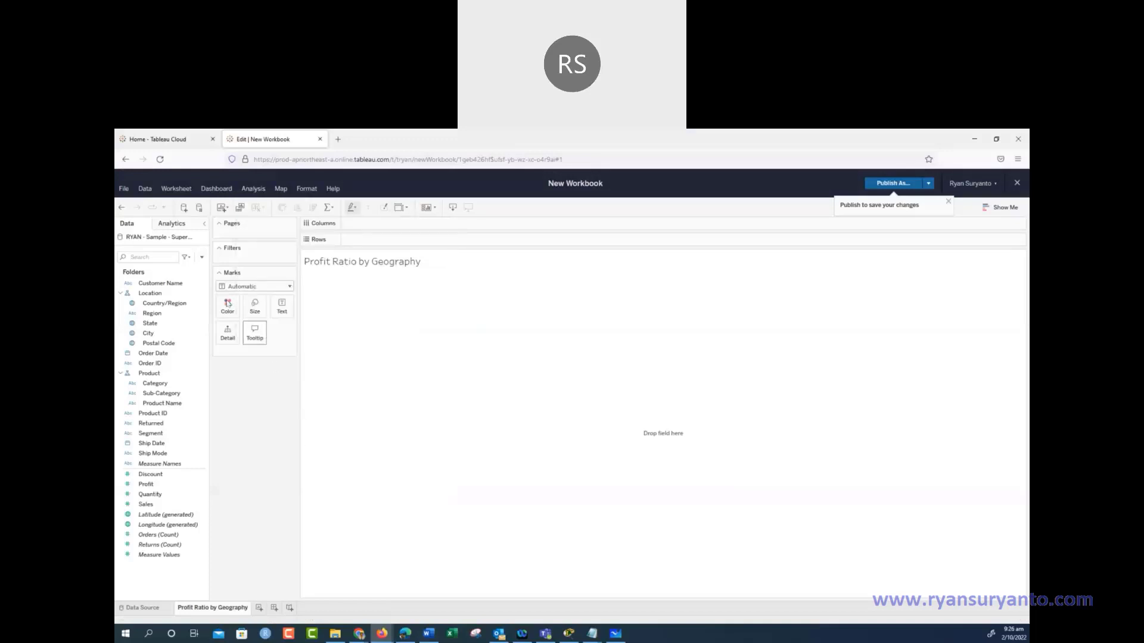
{"action": "left_click", "coordinate": [202, 258]}
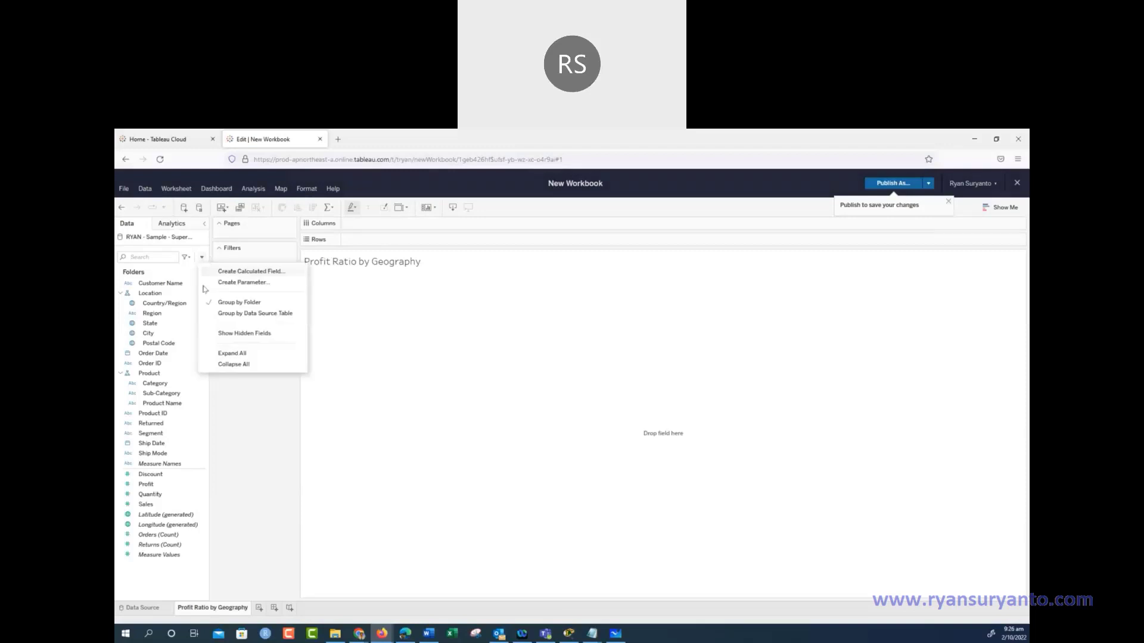
{"action": "left_click", "coordinate": [248, 271]}
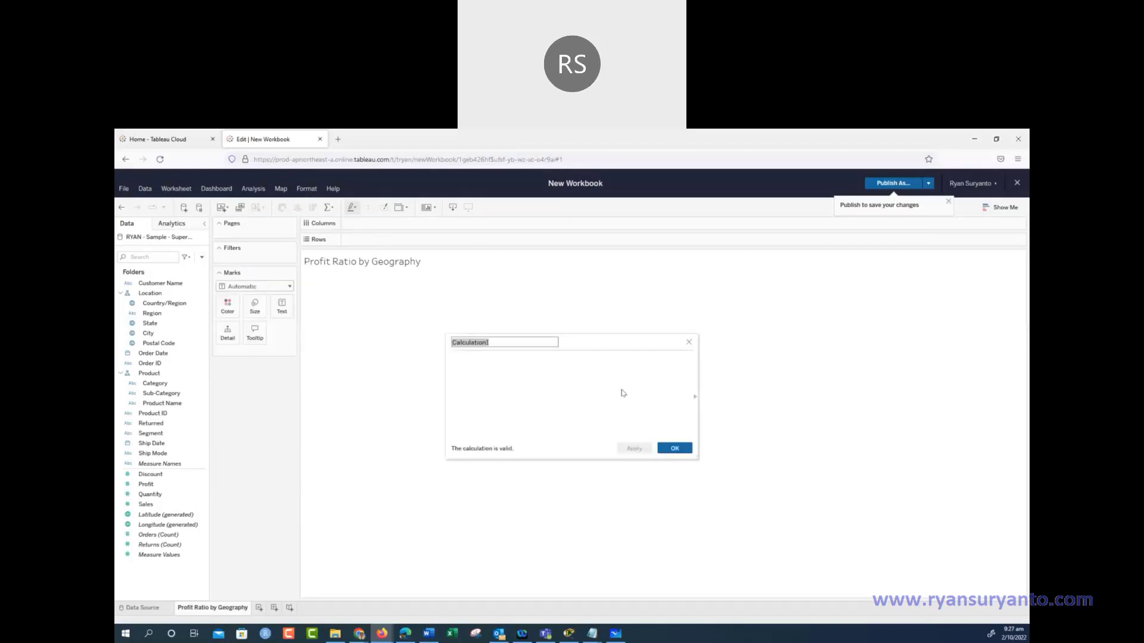
{"action": "type", "text": "Pr"}
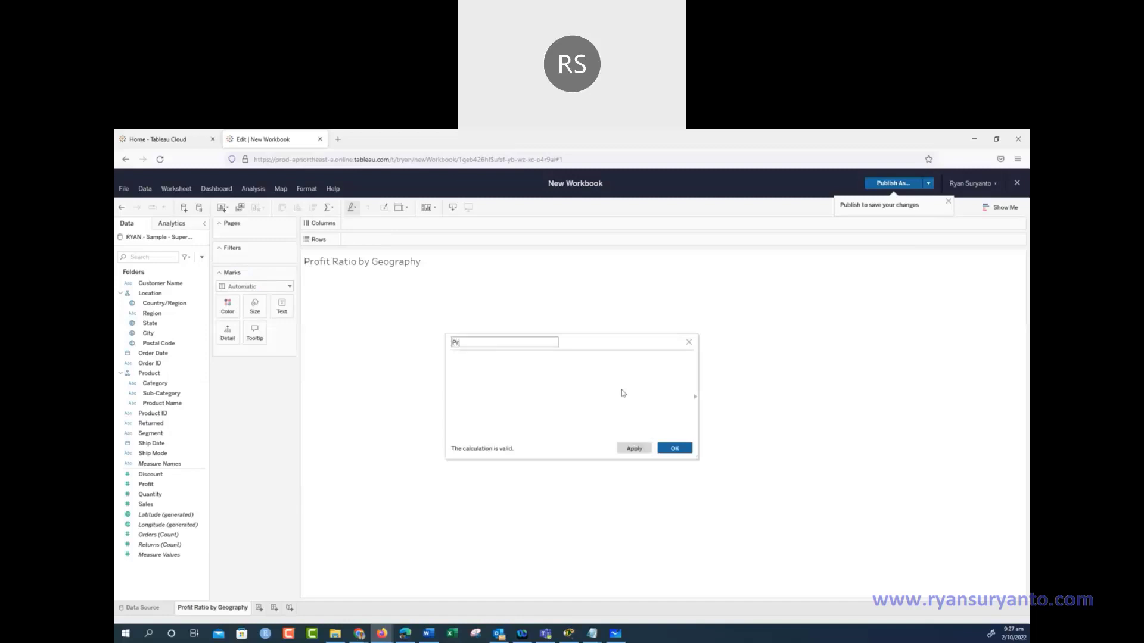
{"action": "type", "text": "ofit Rat"}
{"action": "type", "text": "io"}
{"action": "left_click", "coordinate": [468, 379]}
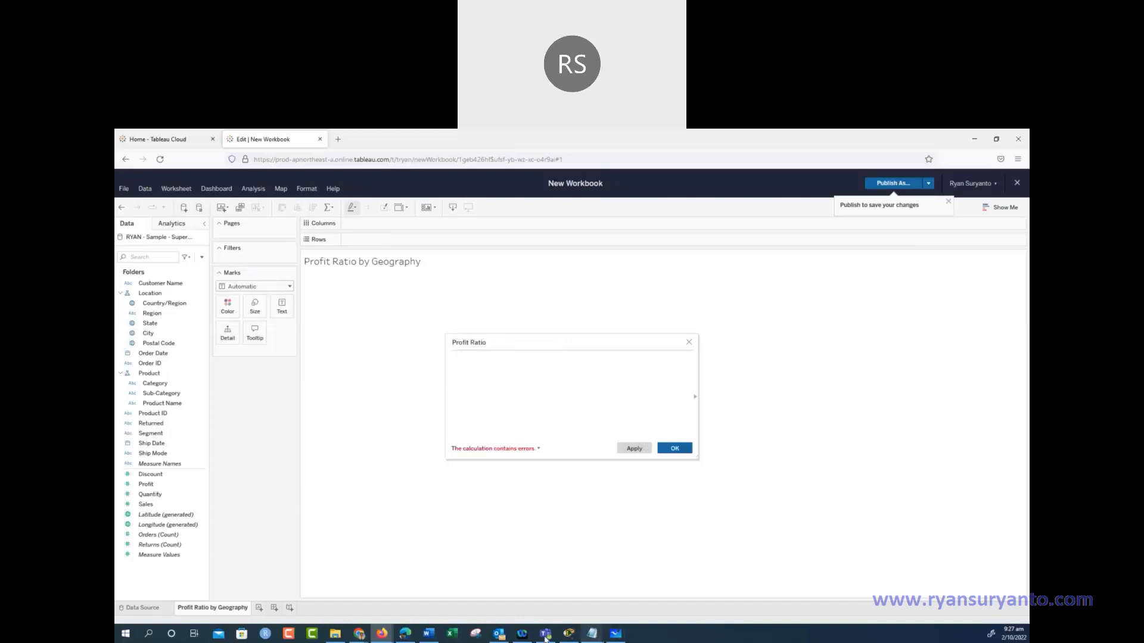
Build the formula sum([Profit])/sum([Sales]) by dragging in Profit and Sales
{"action": "left_click", "coordinate": [427, 635]}
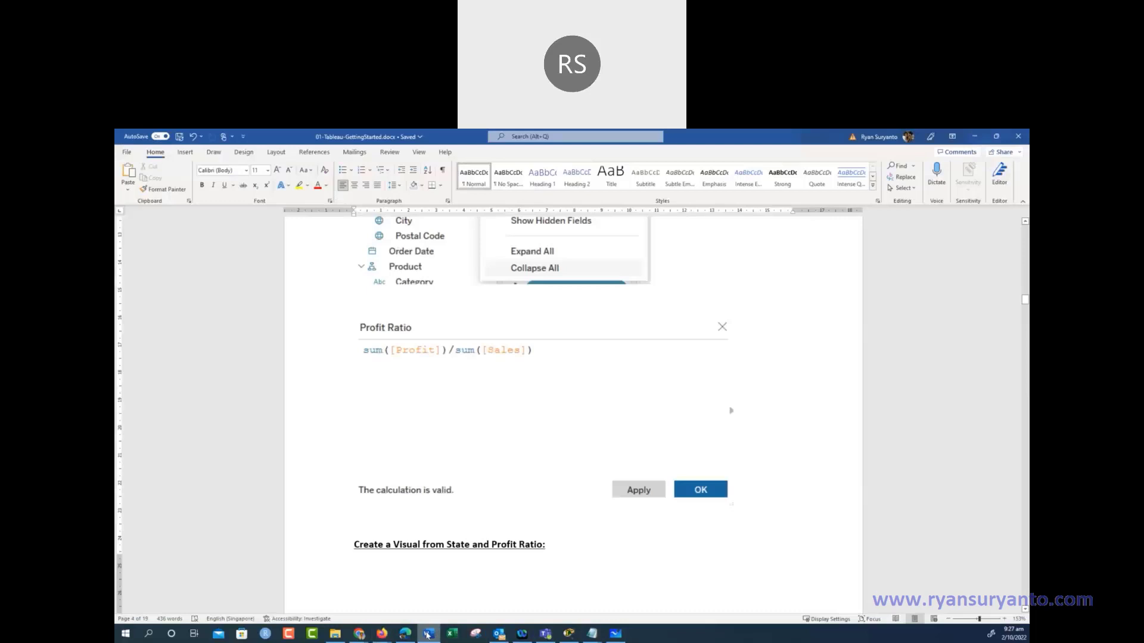
{"action": "left_click", "coordinate": [427, 635]}
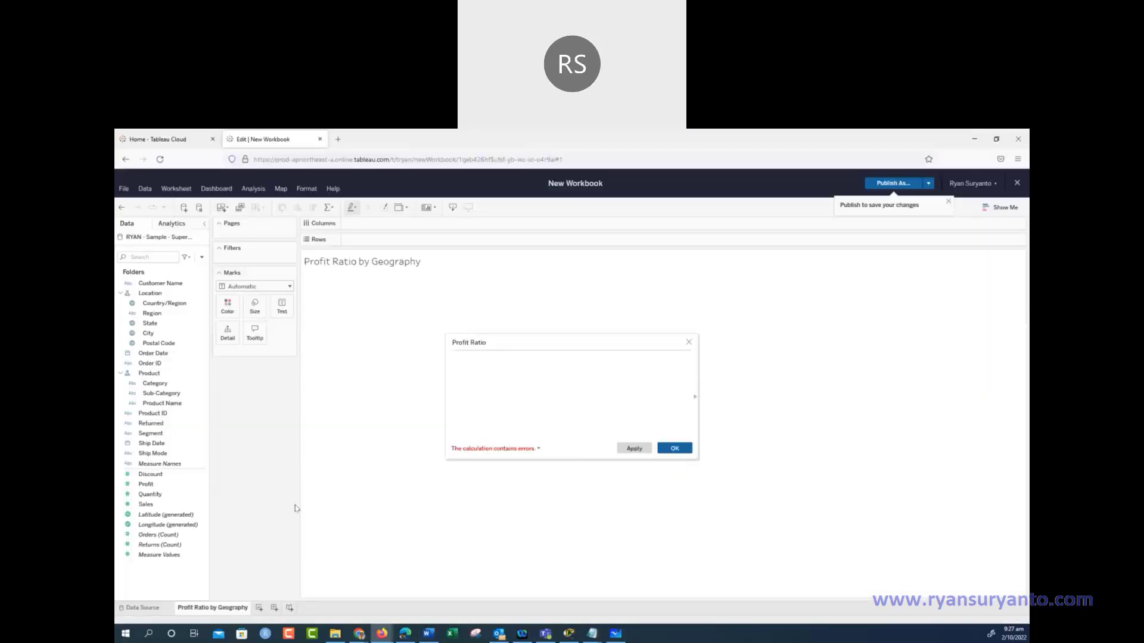
{"action": "left_click_drag", "start_coordinate": [147, 484], "coordinate": [487, 384]}
{"action": "type", "text": "/"}
{"action": "left_click_drag", "start_coordinate": [166, 506], "coordinate": [567, 391]}
{"action": "left_click", "coordinate": [454, 357]}
{"action": "type", "text": "sum("}
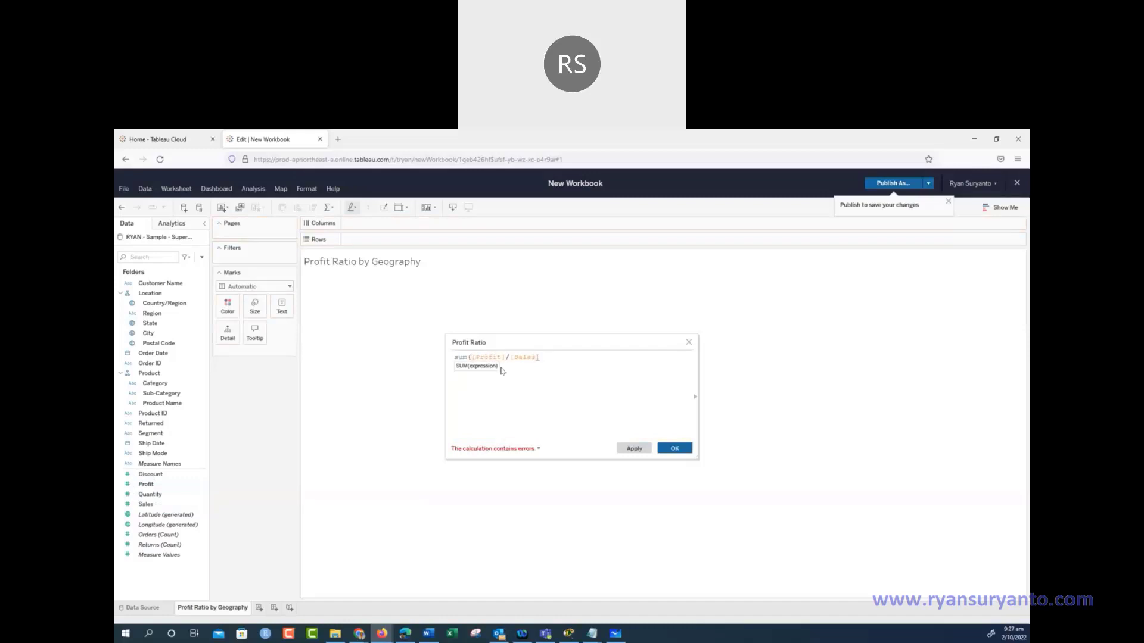
{"action": "key", "text": "Right"}
{"action": "key", "text": "Right"}
{"action": "key", "text": "Right"}
{"action": "key", "text": "Right"}
{"action": "key", "text": "Right"}
{"action": "key", "text": "Right"}
{"action": "key", "text": "Right"}
{"action": "key", "text": "Right"}
{"action": "type", "text": ")/sum("}
Add the comment line '//This is the formula' above the formula and save the field
{"action": "key", "text": "Return"}
{"action": "key", "text": "Up"}
{"action": "type", "text": "//"}
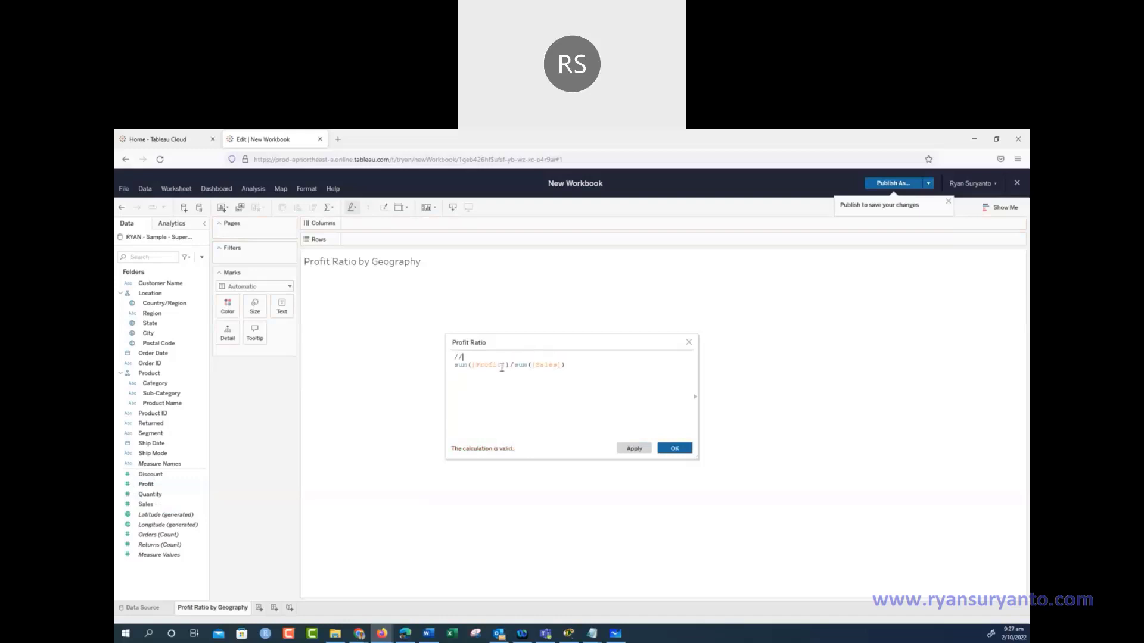
{"action": "type", "text": "THis th"}
{"action": "key", "text": "BackSpace"}
{"action": "key", "text": "BackSpace"}
{"action": "key", "text": "BackSpace"}
{"action": "type", "text": "This is the formula"}
{"action": "key", "text": "Return"}
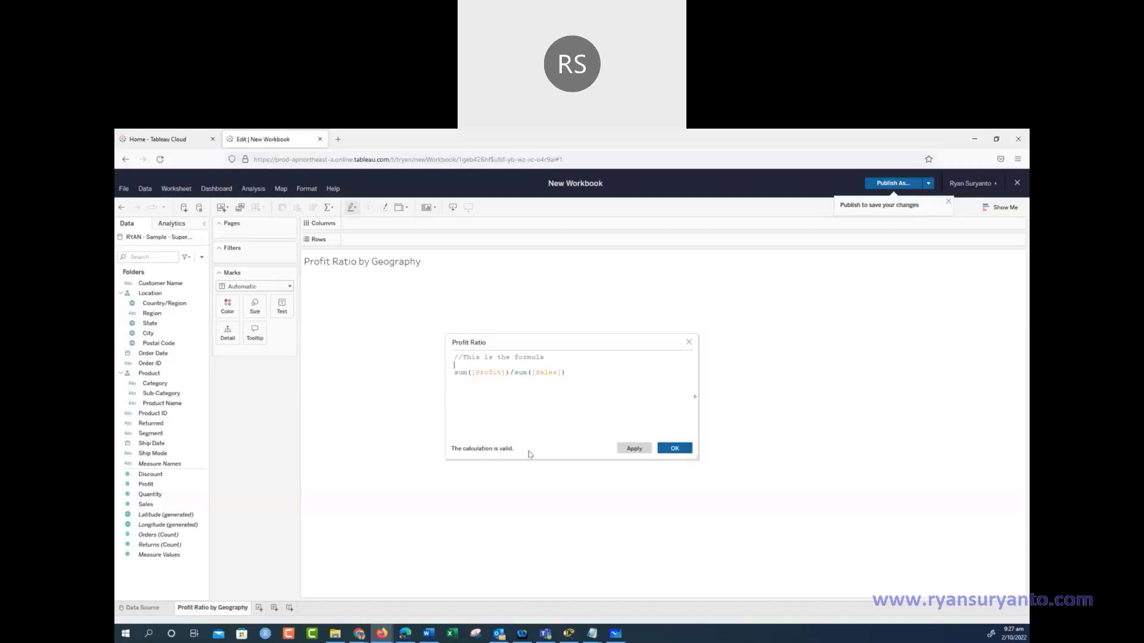
{"action": "left_click", "coordinate": [678, 452]}
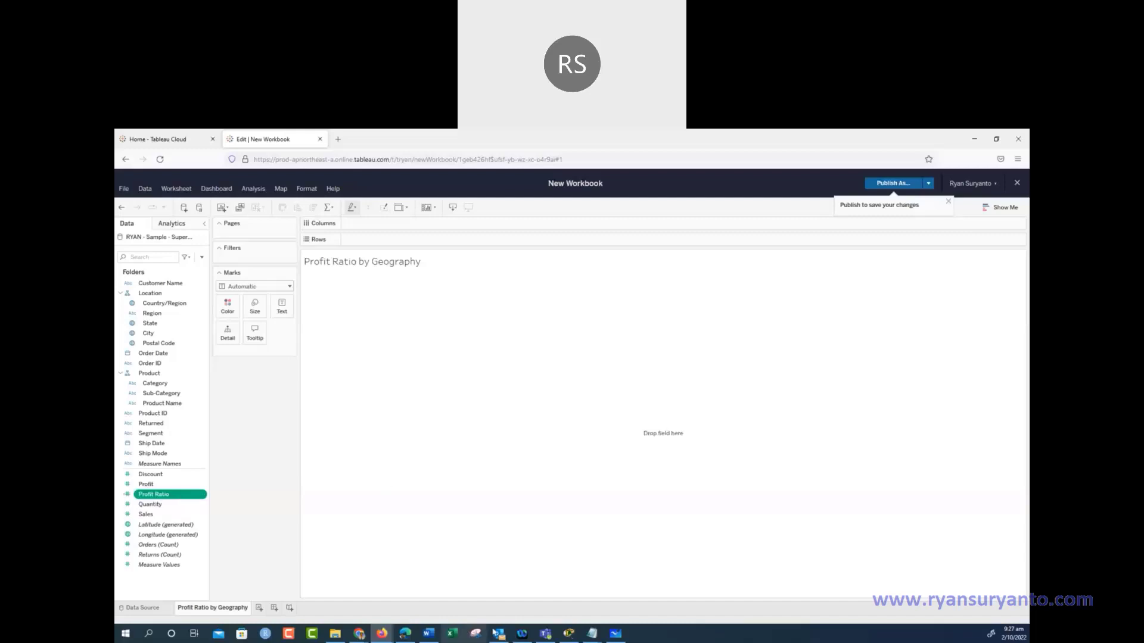
{"action": "left_click", "coordinate": [428, 634]}
Read the next tutorial step, then select State and Ctrl-select Profit Ratio in the Data pane
{"action": "scroll", "coordinate": [393, 387], "scroll_direction": "down", "scroll_amount": 2}
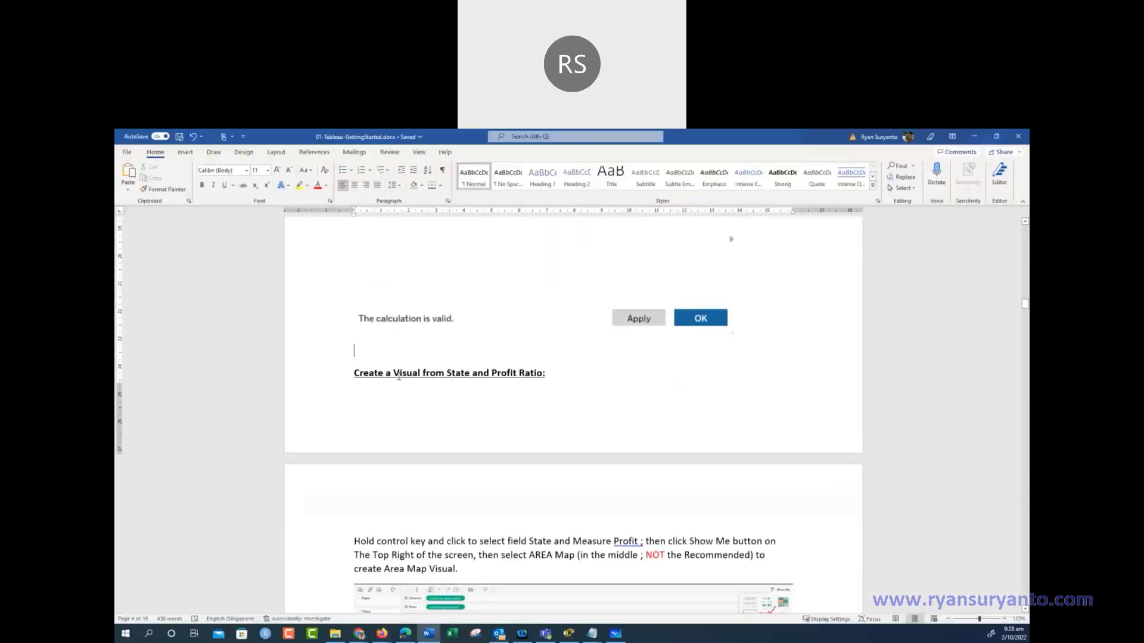
{"action": "scroll", "coordinate": [544, 373], "scroll_direction": "down", "scroll_amount": 4}
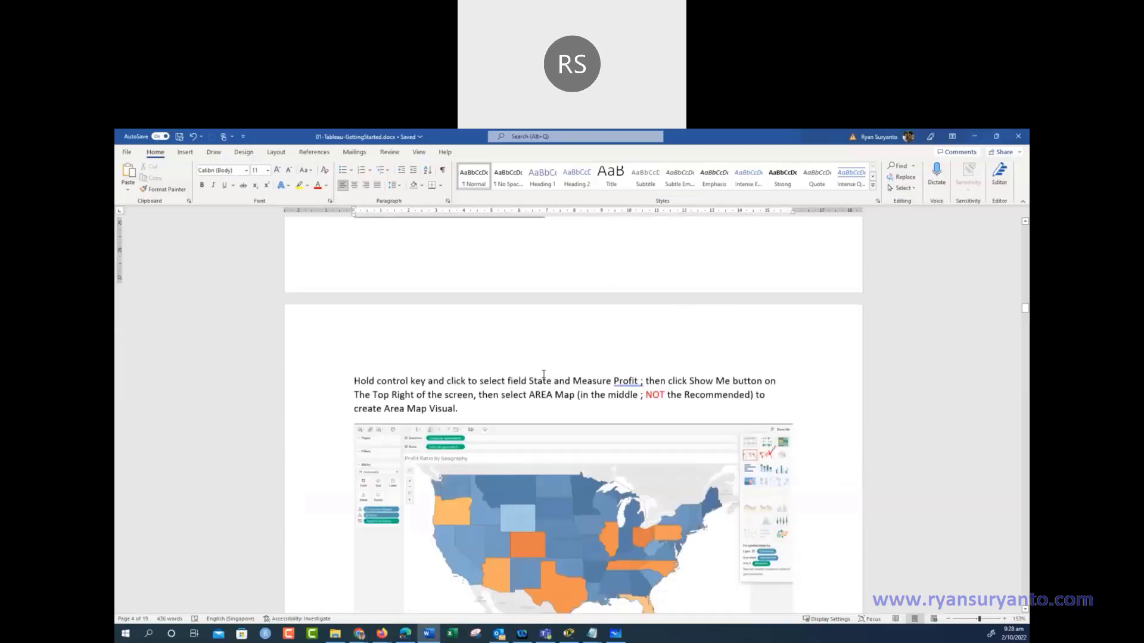
{"action": "left_click", "coordinate": [975, 139]}
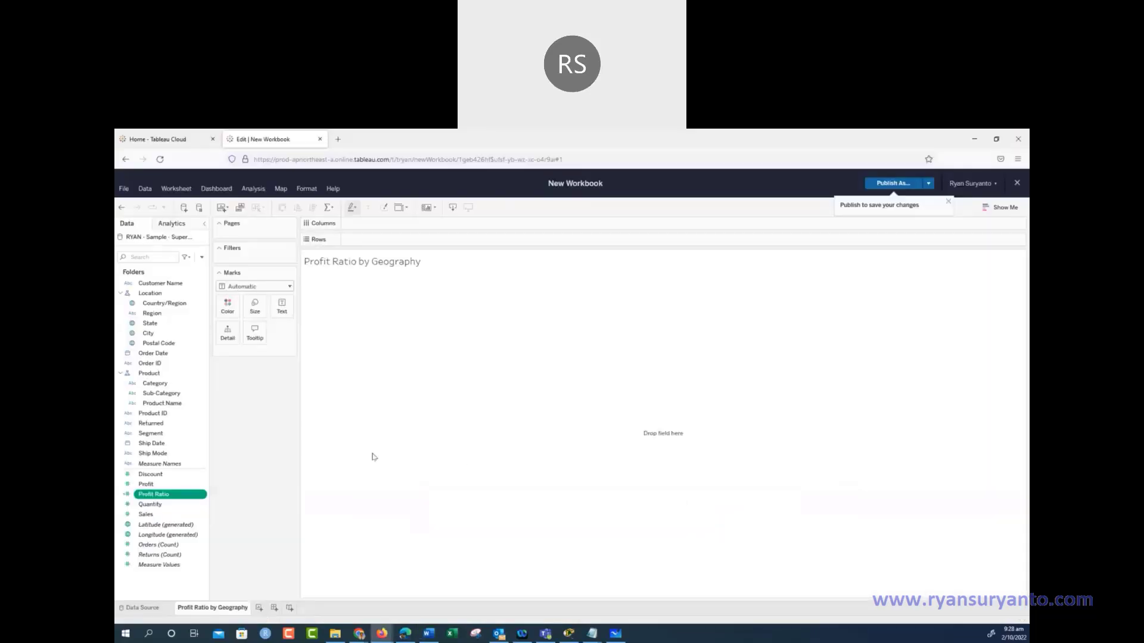
{"action": "left_click", "coordinate": [153, 324]}
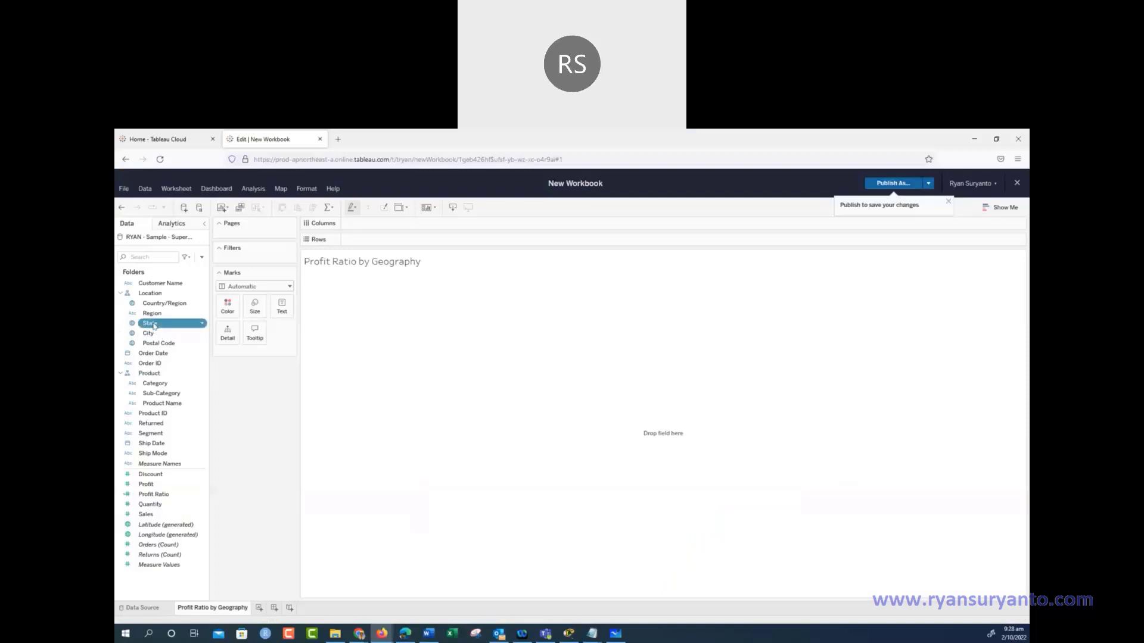
{"action": "left_click", "coordinate": [160, 495], "text": "ctrl"}
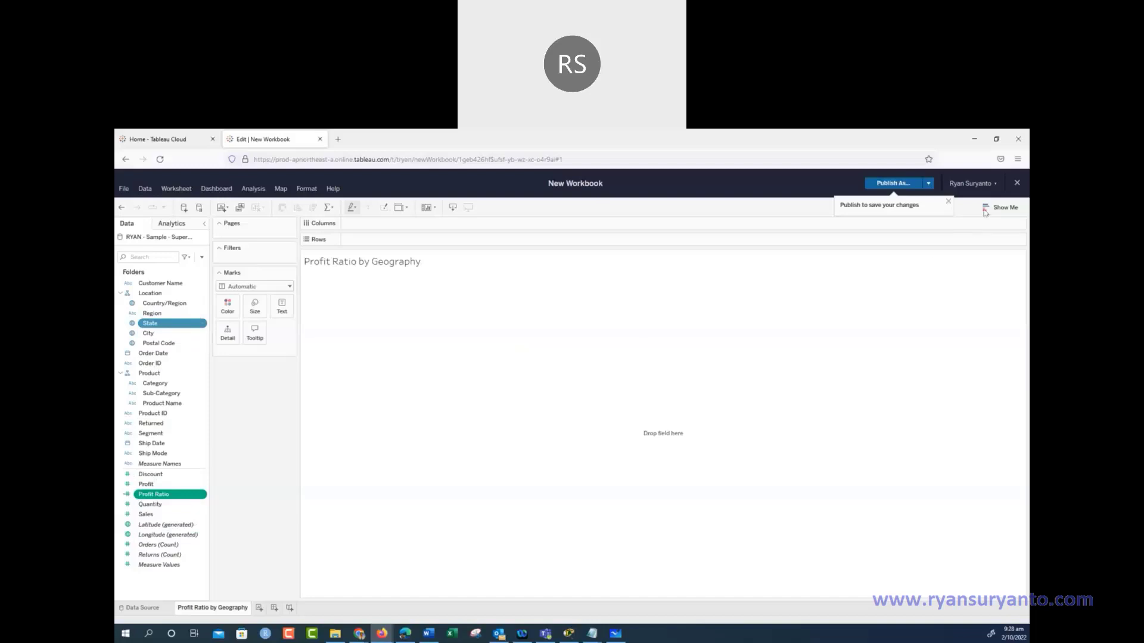
Make the sheet a filled state map of Profit Ratio, after previewing stacked bars and treemap
{"action": "left_click", "coordinate": [1002, 207]}
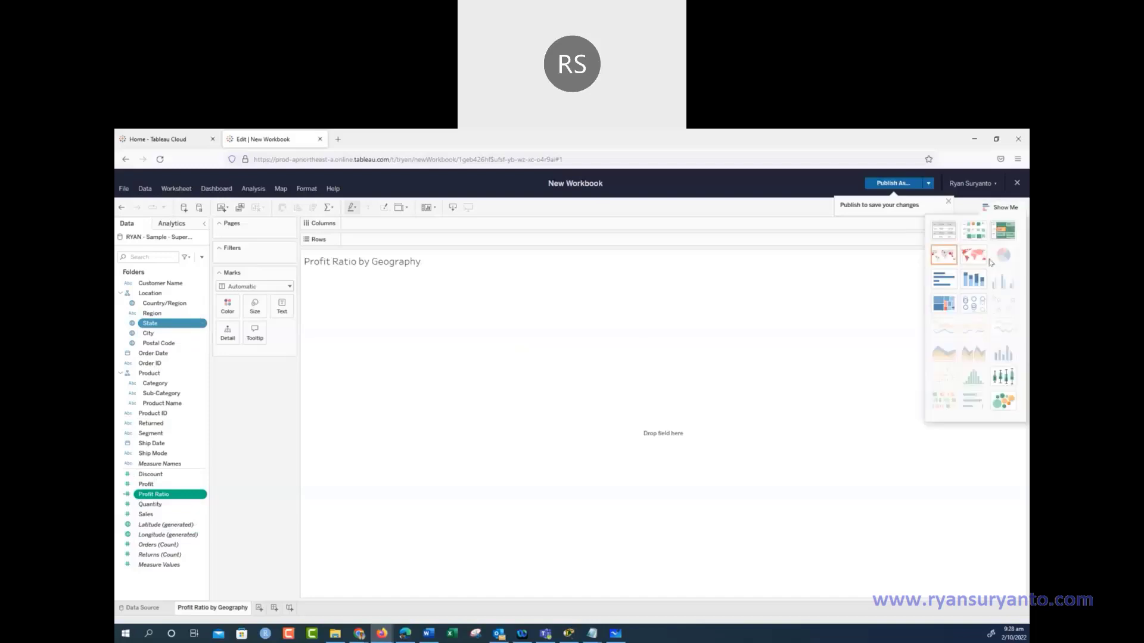
{"action": "mouse_move", "coordinate": [969, 260]}
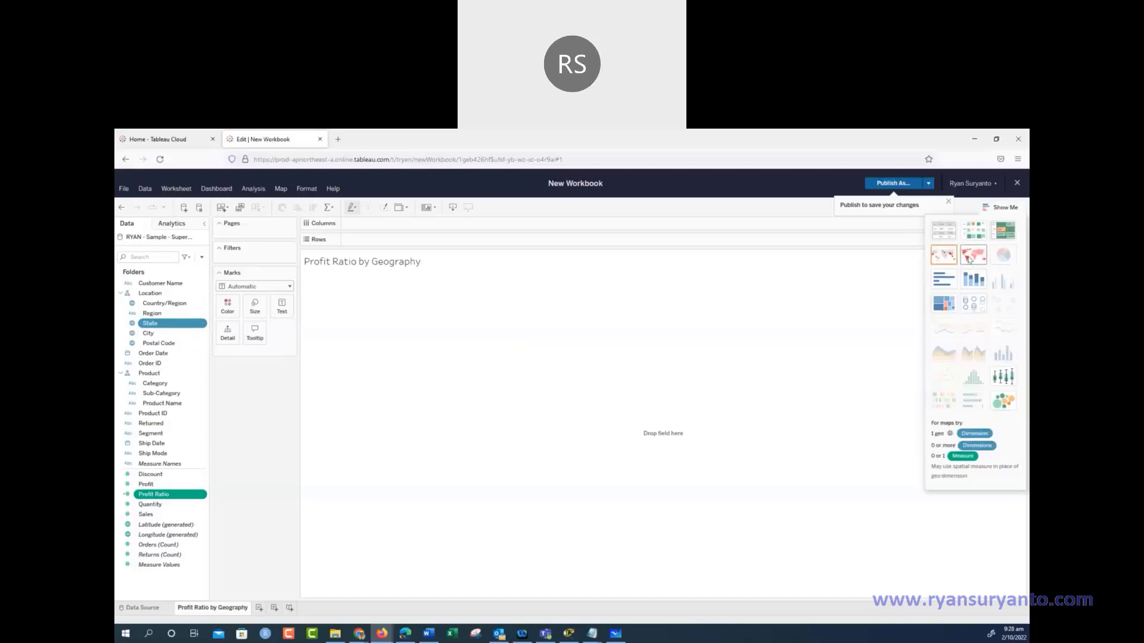
{"action": "left_click", "coordinate": [969, 259]}
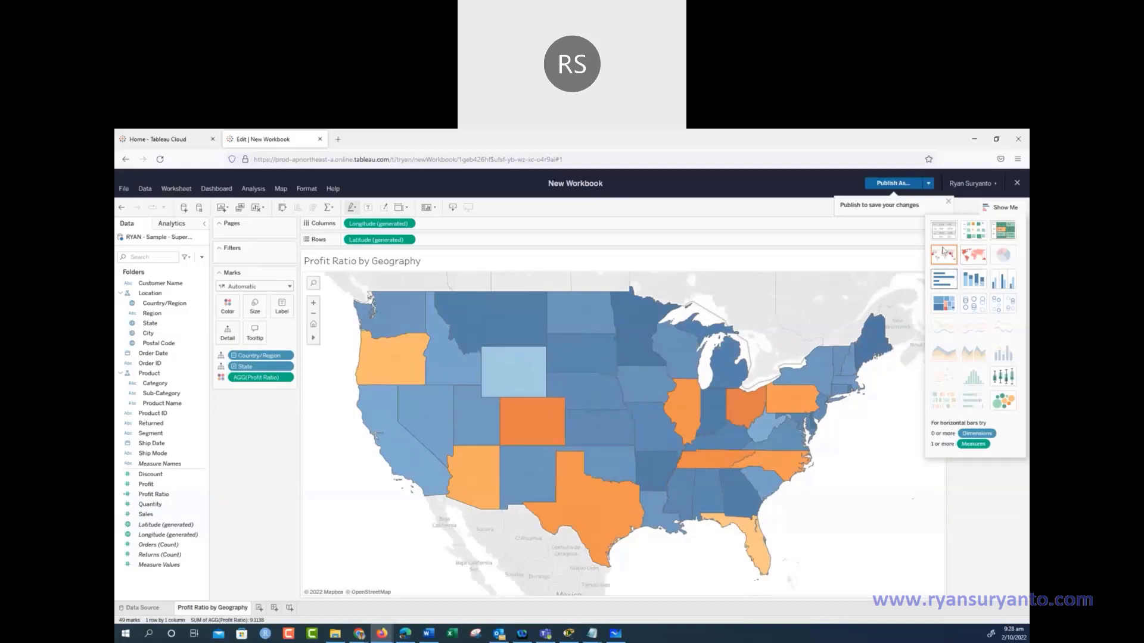
{"action": "left_click", "coordinate": [973, 286]}
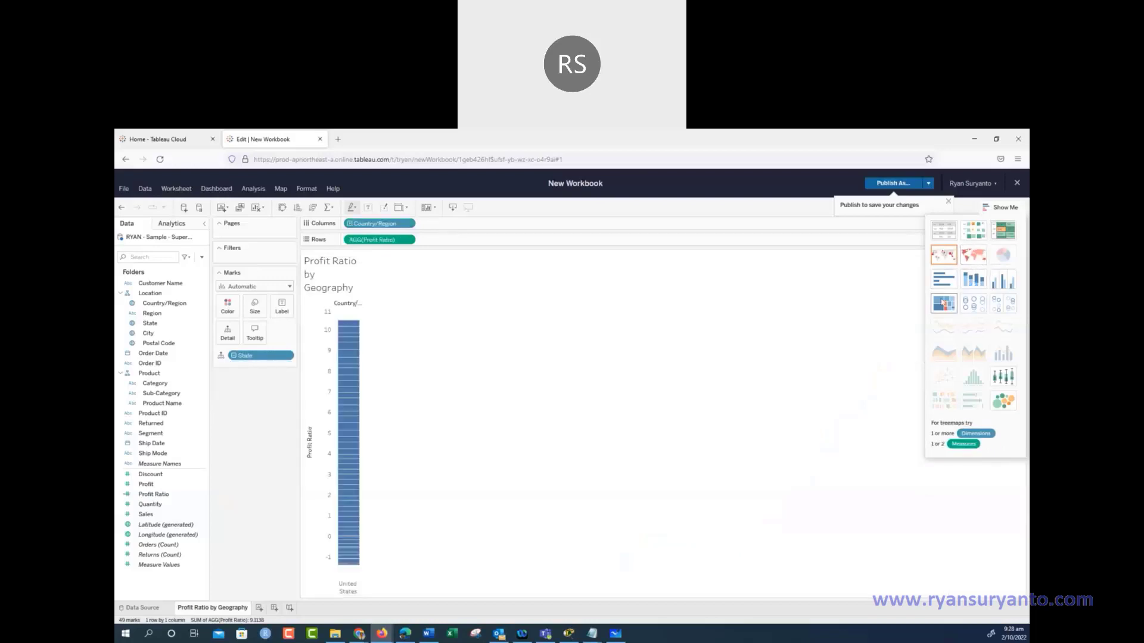
{"action": "left_click", "coordinate": [942, 304]}
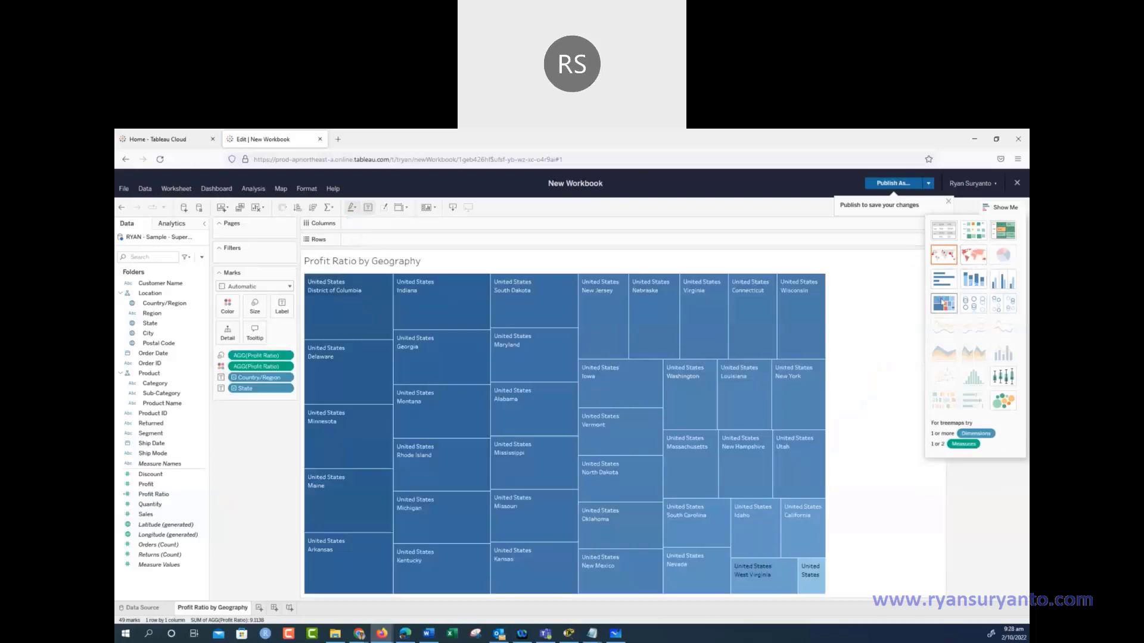
{"action": "left_click", "coordinate": [974, 254]}
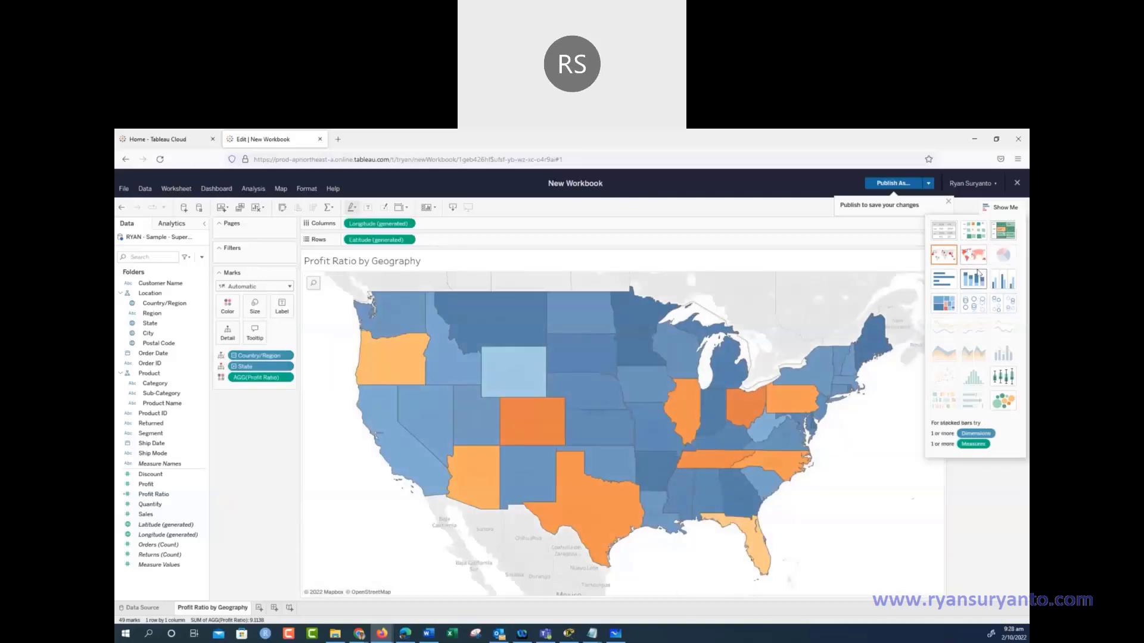
{"action": "left_click", "coordinate": [1001, 209]}
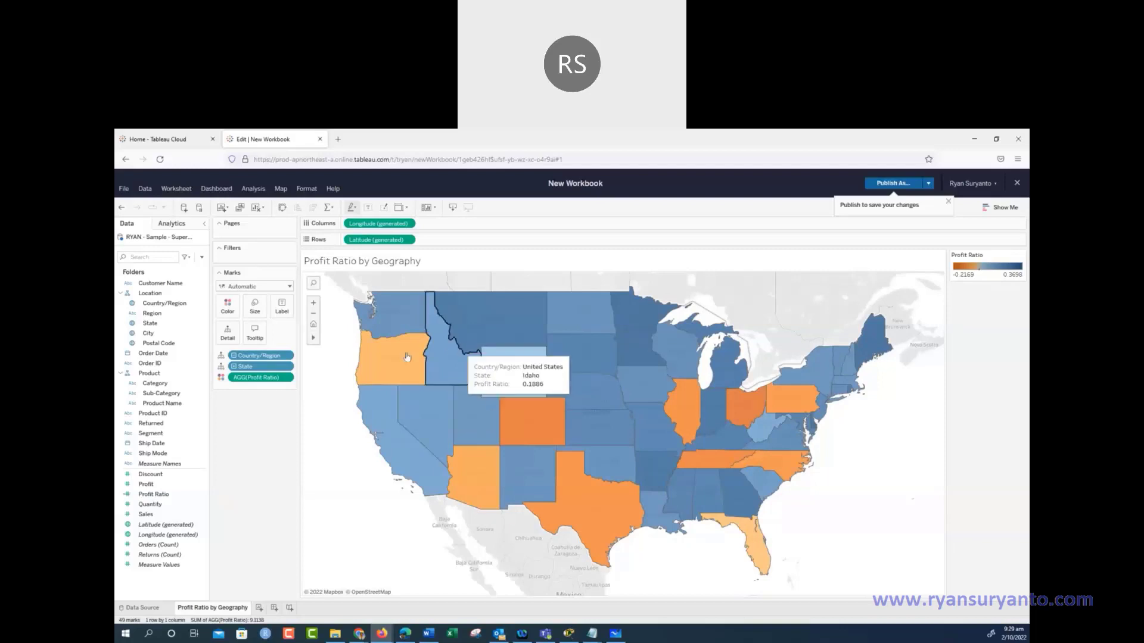
Label every state with Profit Ratio as a one-decimal percentage, then return to the Word guide
{"action": "left_click", "coordinate": [282, 307]}
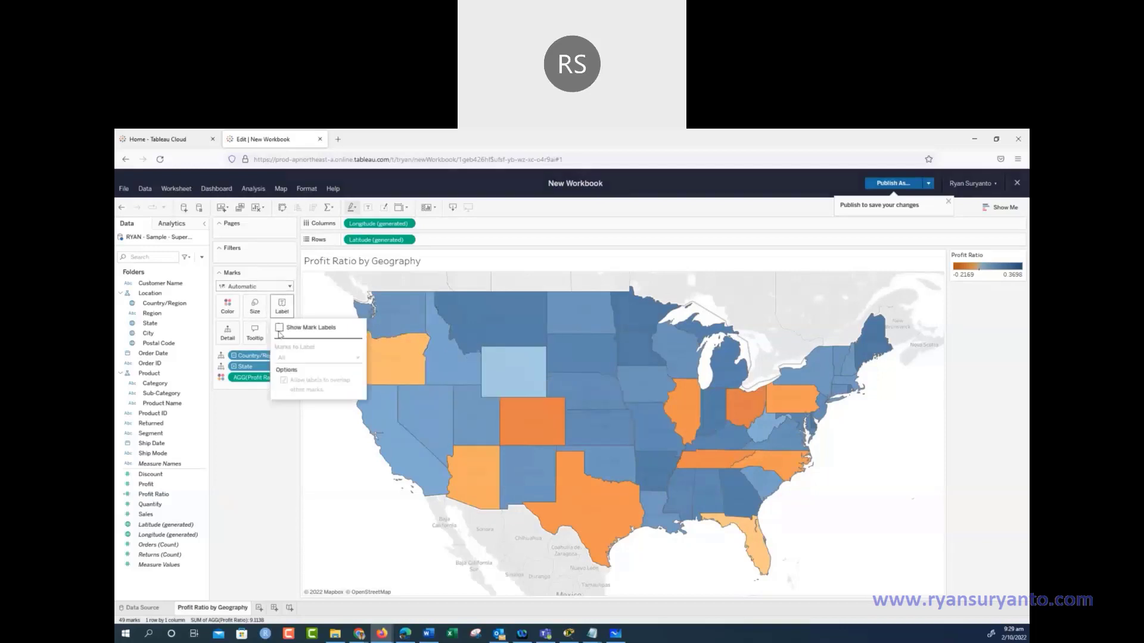
{"action": "left_click", "coordinate": [279, 329]}
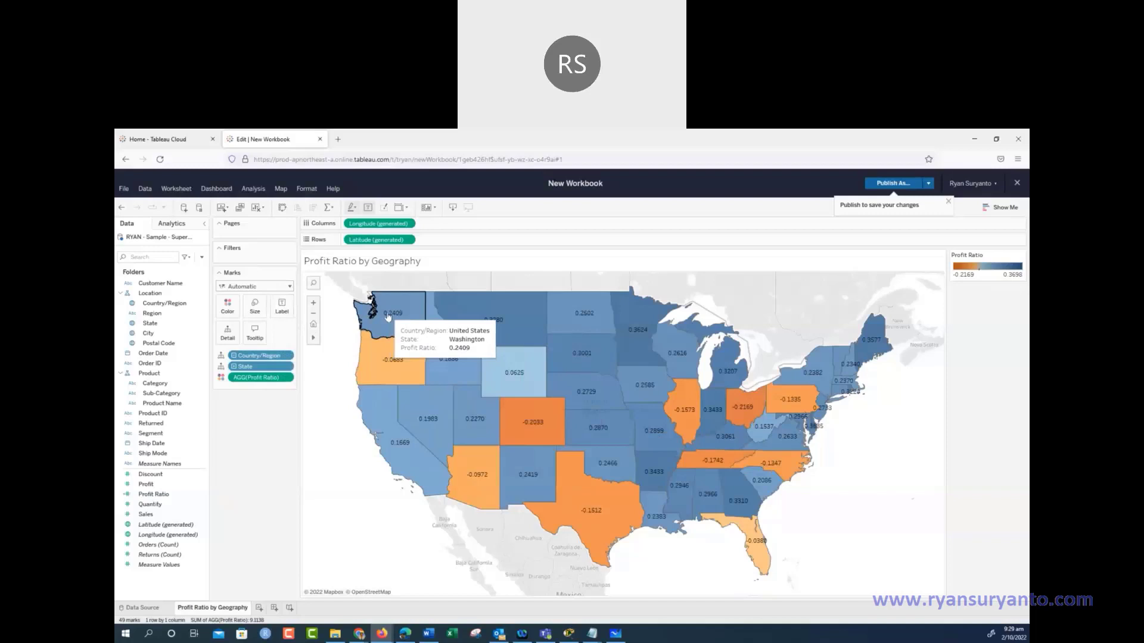
{"action": "left_click", "coordinate": [289, 378]}
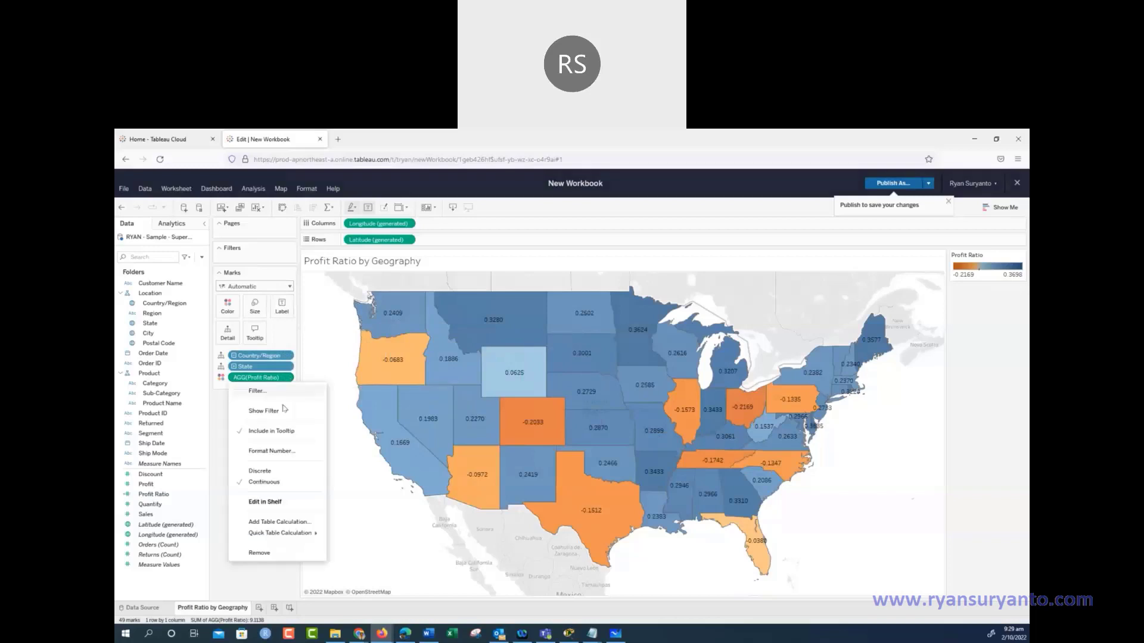
{"action": "left_click", "coordinate": [280, 450]}
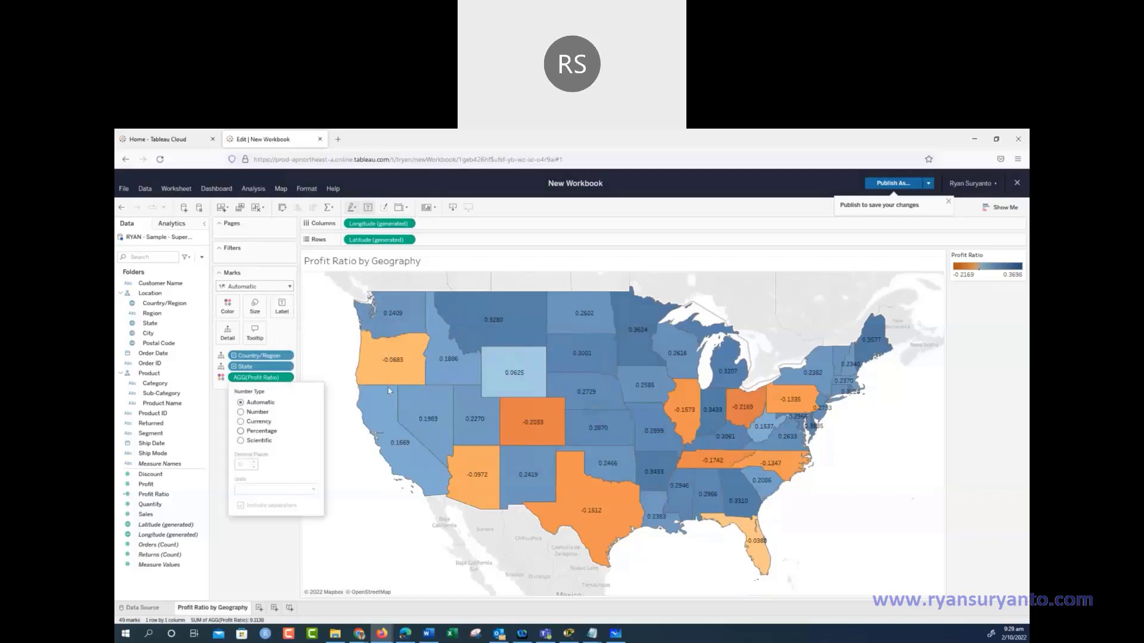
{"action": "left_click", "coordinate": [242, 431]}
{"action": "left_click", "coordinate": [253, 467]}
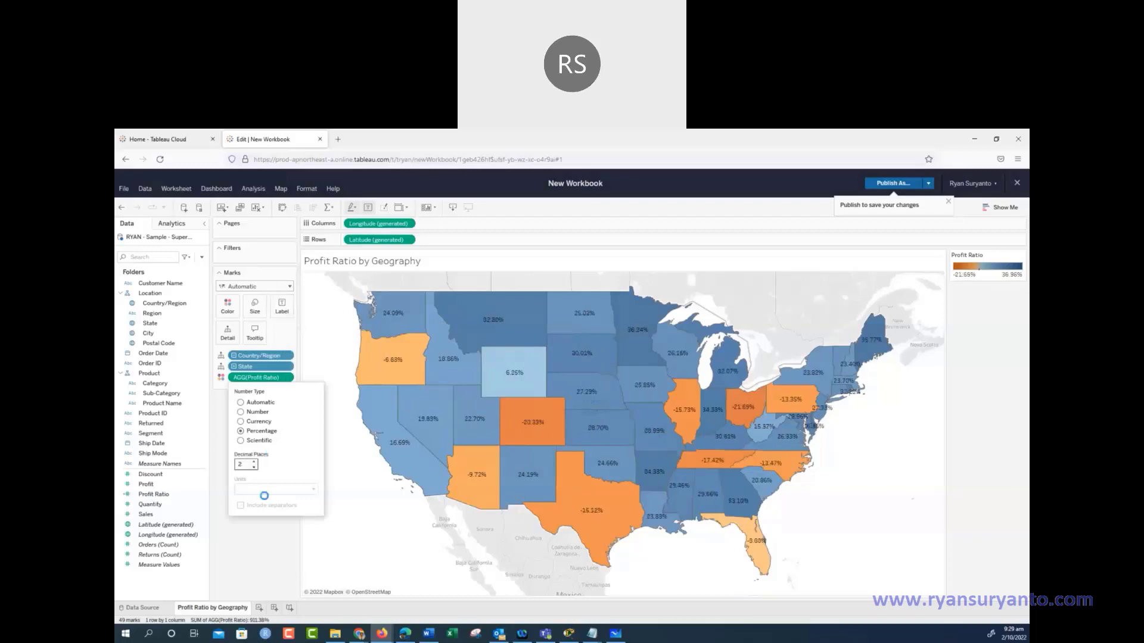
{"action": "left_click", "coordinate": [277, 557]}
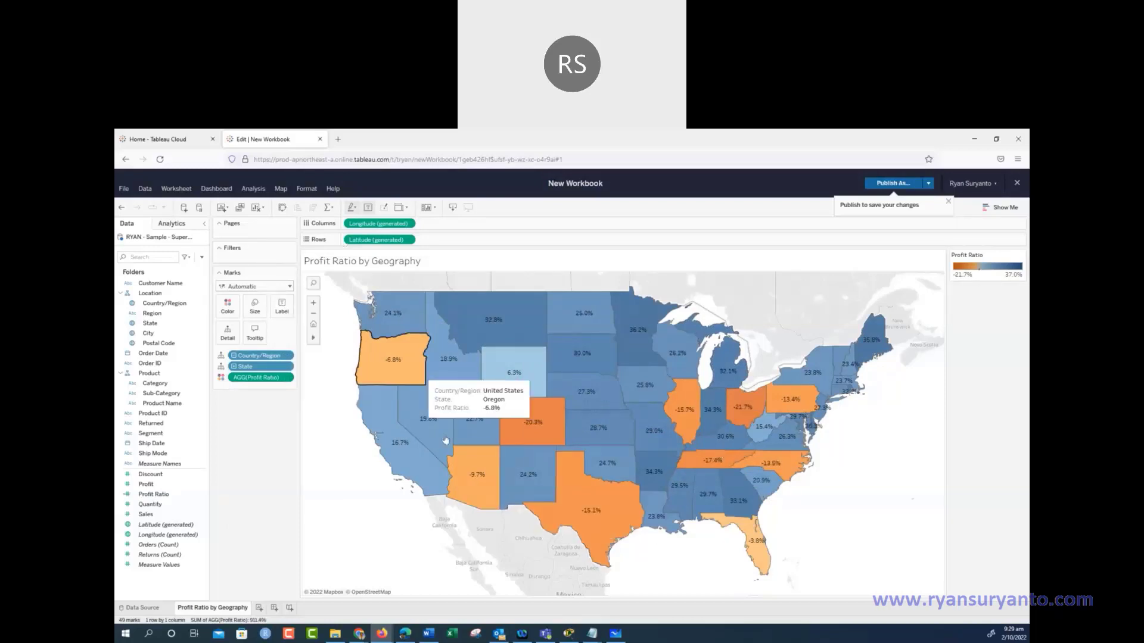
{"action": "left_click", "coordinate": [429, 635]}
{"action": "scroll", "coordinate": [499, 408], "scroll_direction": "down", "scroll_amount": 5}
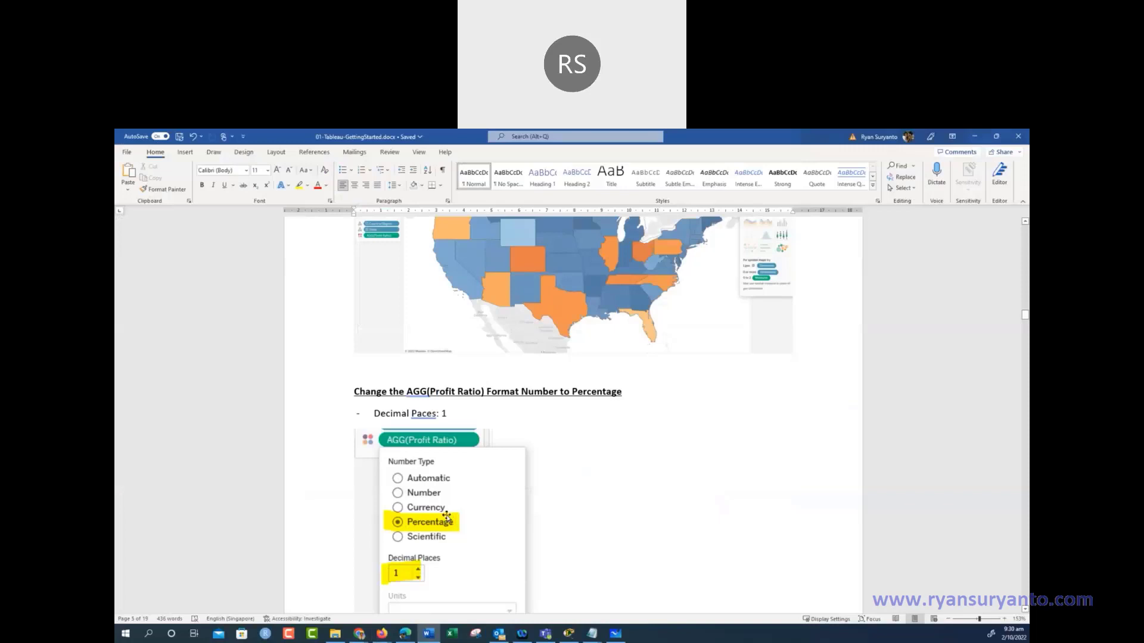
Scroll the Word guide to the Orange-Blue Diverging colour instructions, then return to Tableau
{"action": "scroll", "coordinate": [447, 516], "scroll_direction": "down", "scroll_amount": 3}
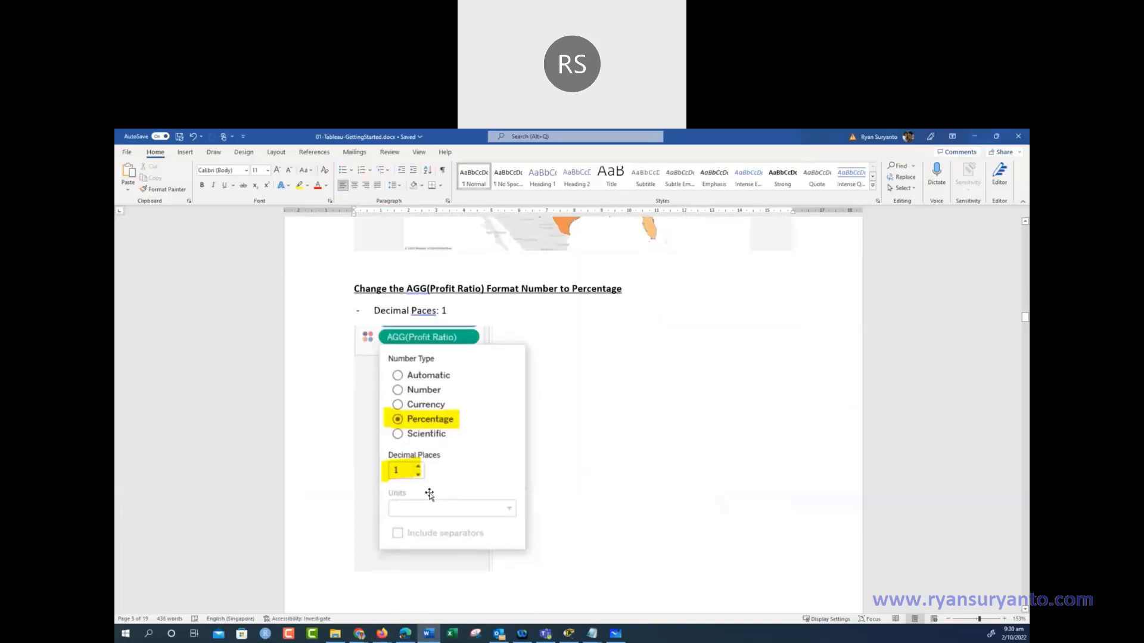
{"action": "scroll", "coordinate": [654, 373], "scroll_direction": "down", "scroll_amount": 7}
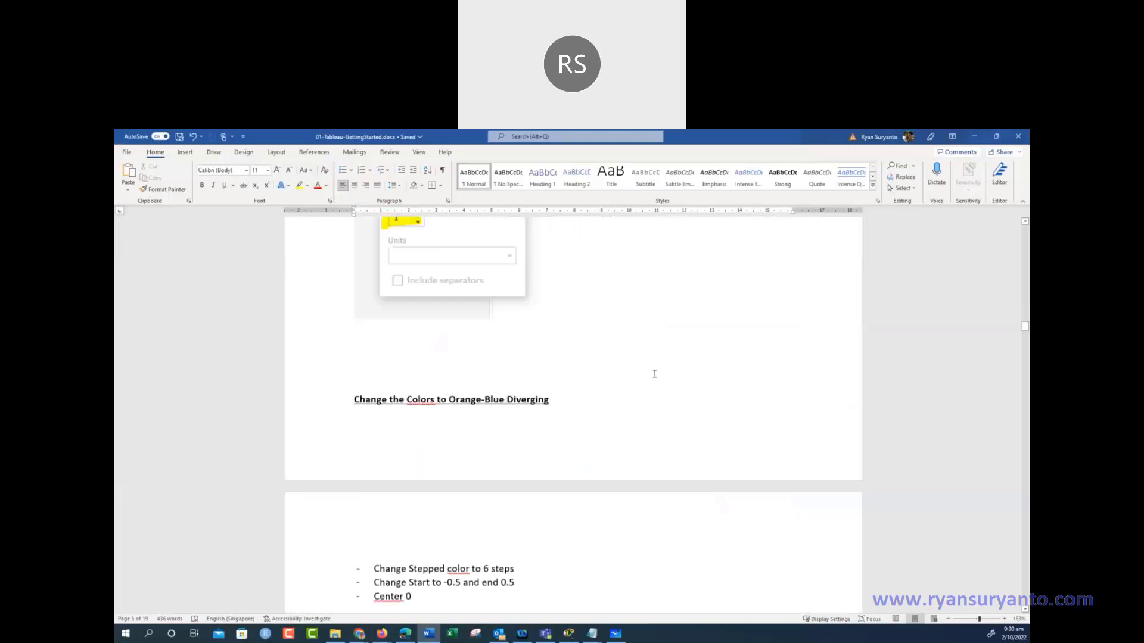
{"action": "scroll", "coordinate": [654, 374], "scroll_direction": "down", "scroll_amount": 4}
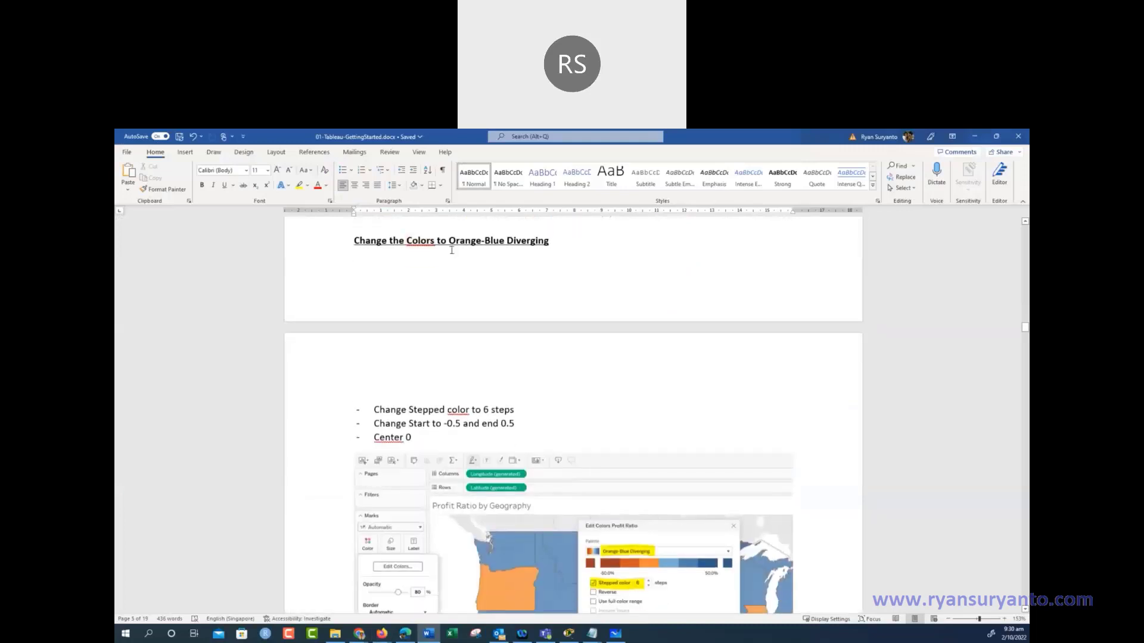
{"action": "scroll", "coordinate": [590, 374], "scroll_direction": "down", "scroll_amount": 4}
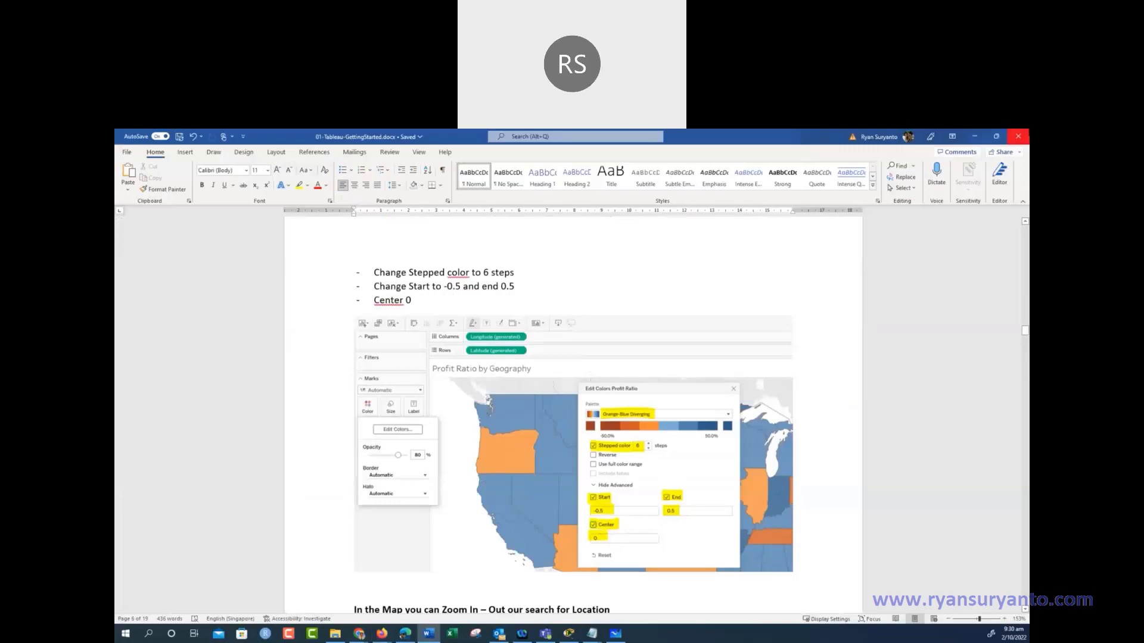
{"action": "left_click", "coordinate": [974, 137]}
Check the map's Color settings and the Profit Ratio pill without changes, then revisit the Word guide
{"action": "left_click", "coordinate": [226, 306]}
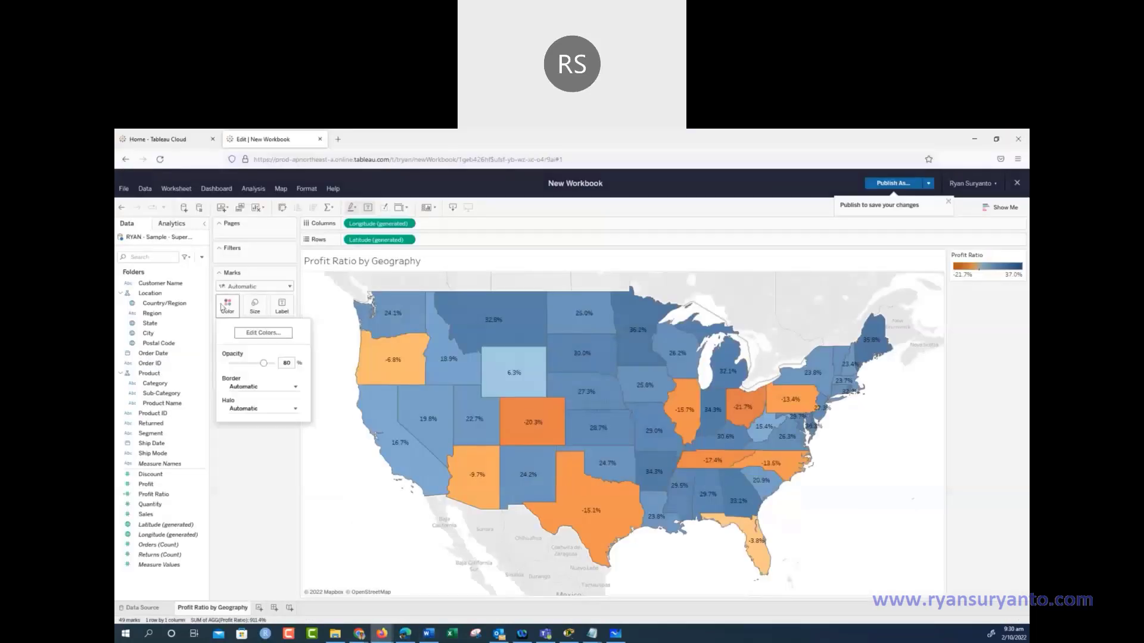
{"action": "left_click", "coordinate": [277, 525]}
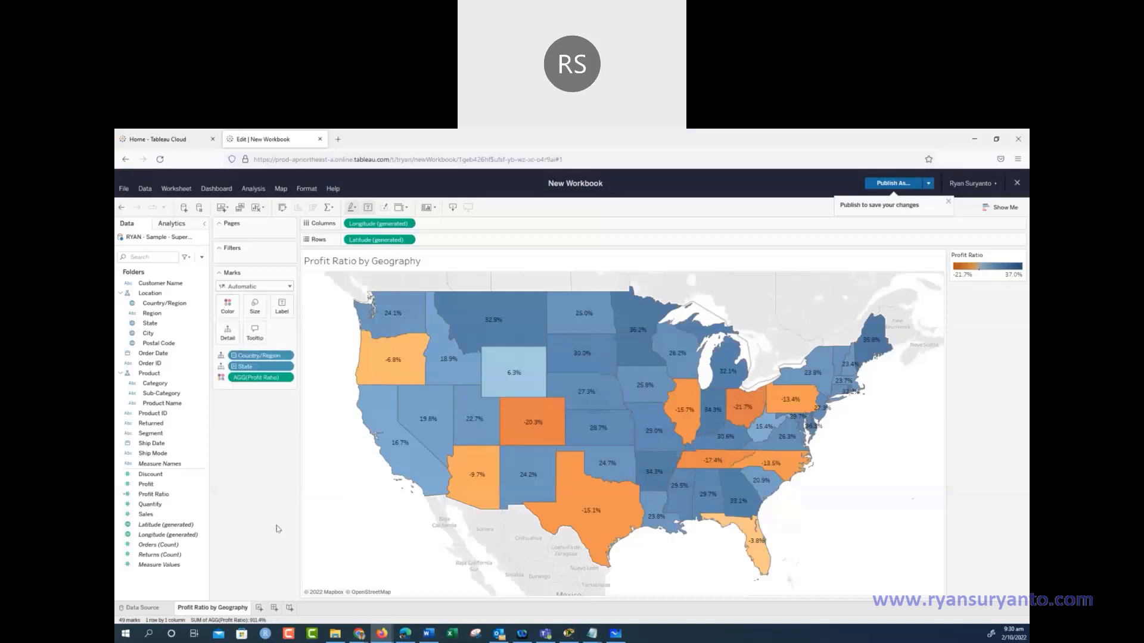
{"action": "left_click", "coordinate": [241, 376]}
{"action": "left_click", "coordinate": [429, 633]}
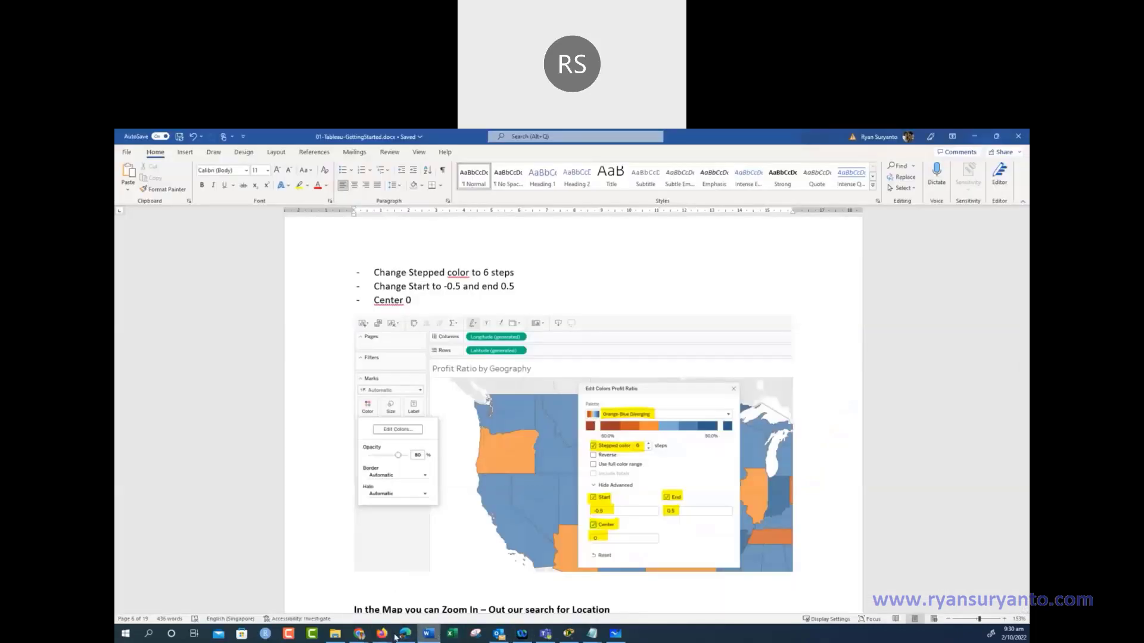
{"action": "mouse_move", "coordinate": [444, 619]}
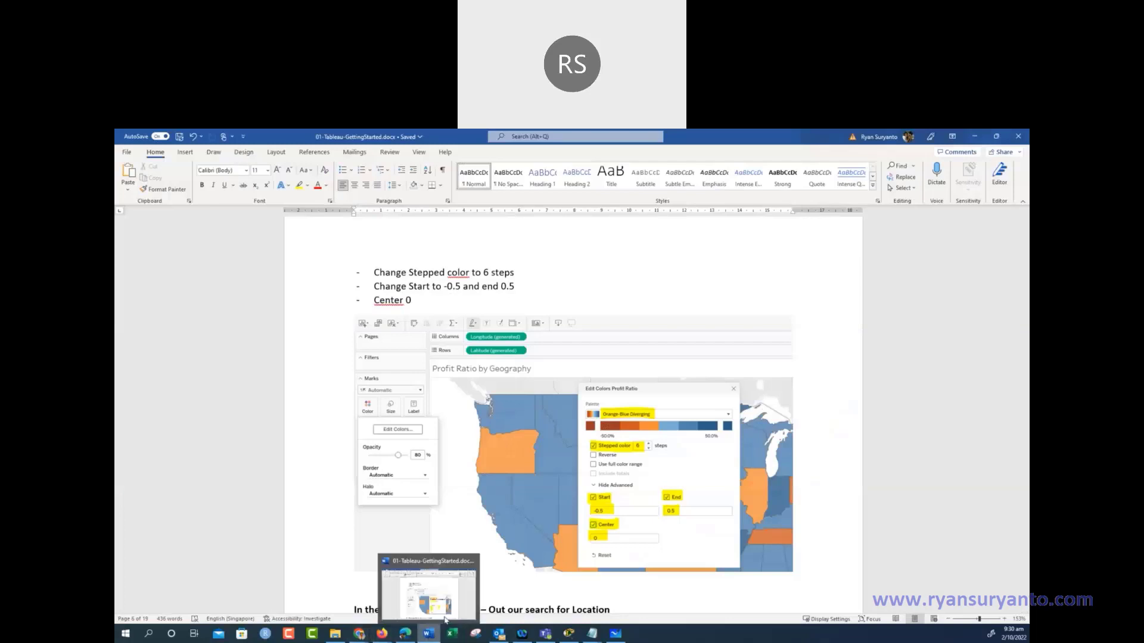
Colour Profit Ratio with the Orange-Blue Diverging palette using 5 stepped colours
{"action": "left_click", "coordinate": [973, 138]}
{"action": "left_click", "coordinate": [227, 304]}
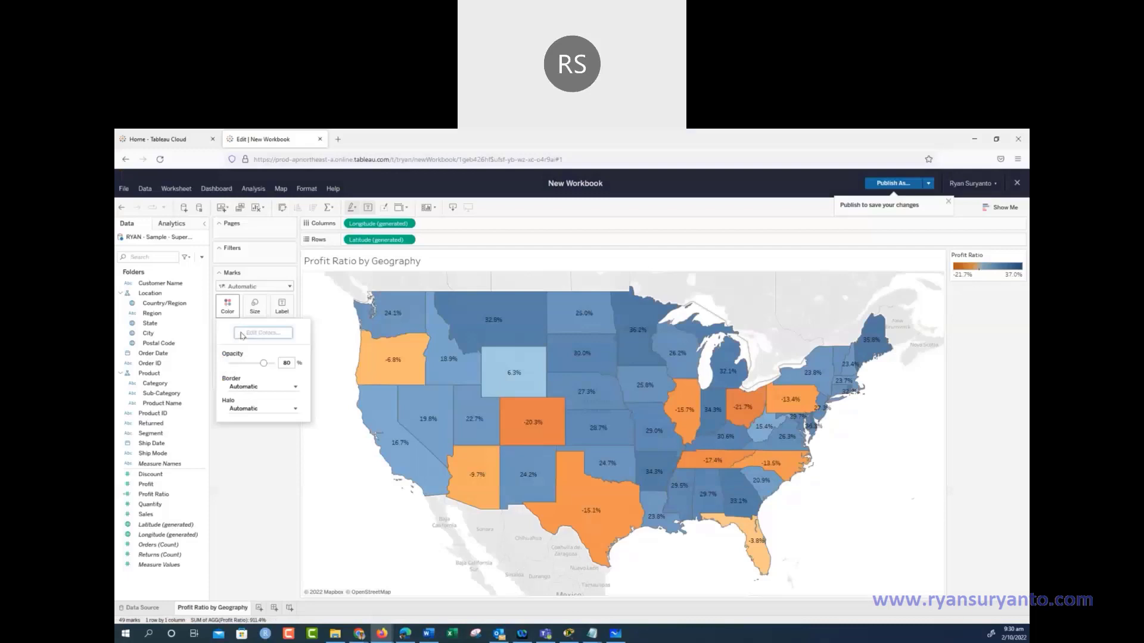
{"action": "left_click", "coordinate": [242, 334]}
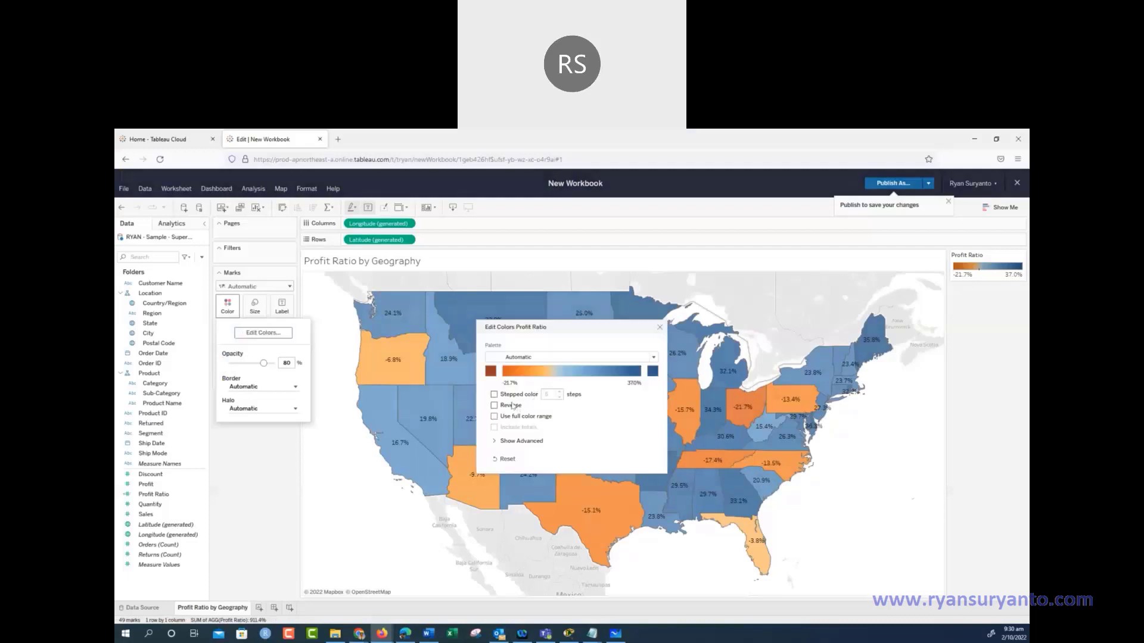
{"action": "left_click", "coordinate": [527, 358]}
{"action": "scroll", "coordinate": [567, 388], "scroll_direction": "down", "scroll_amount": 3}
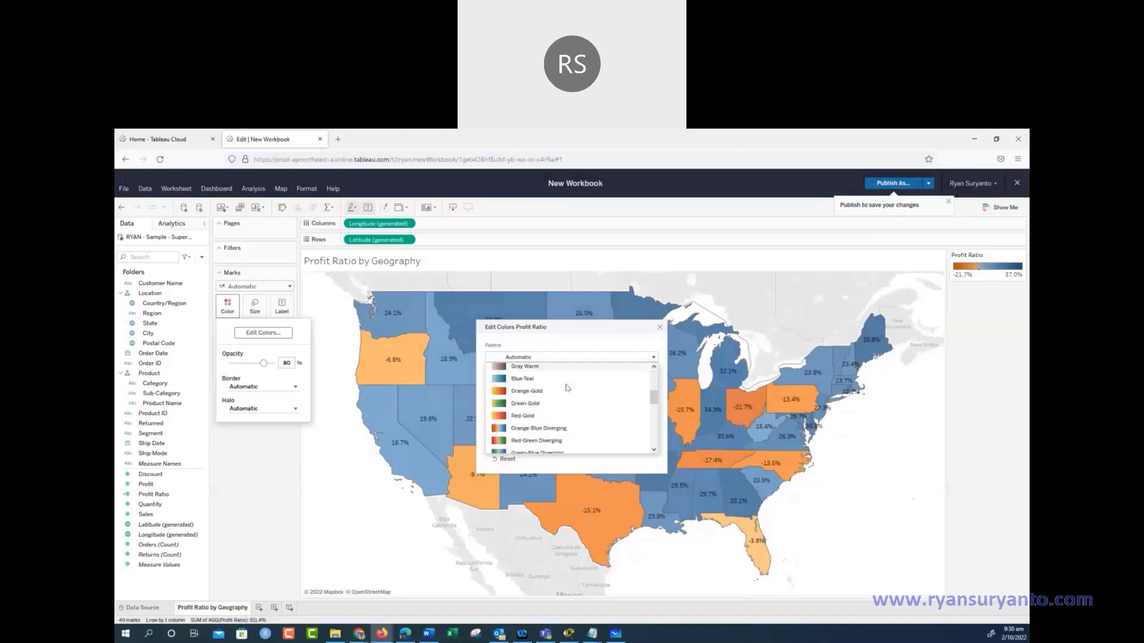
{"action": "scroll", "coordinate": [567, 387], "scroll_direction": "down", "scroll_amount": 1}
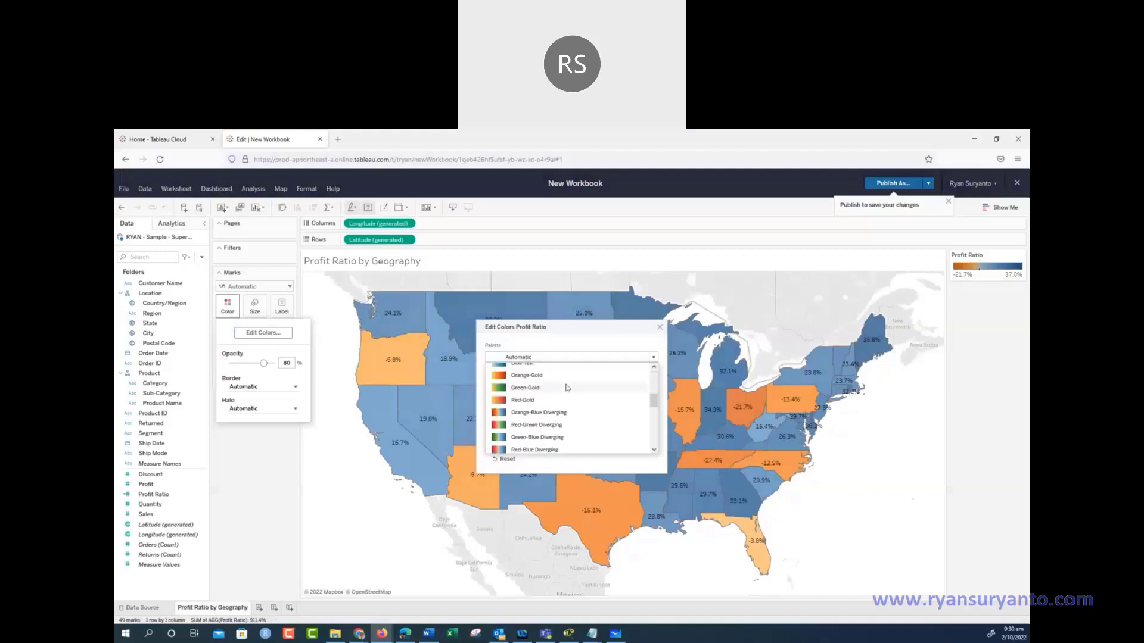
{"action": "left_click", "coordinate": [532, 414]}
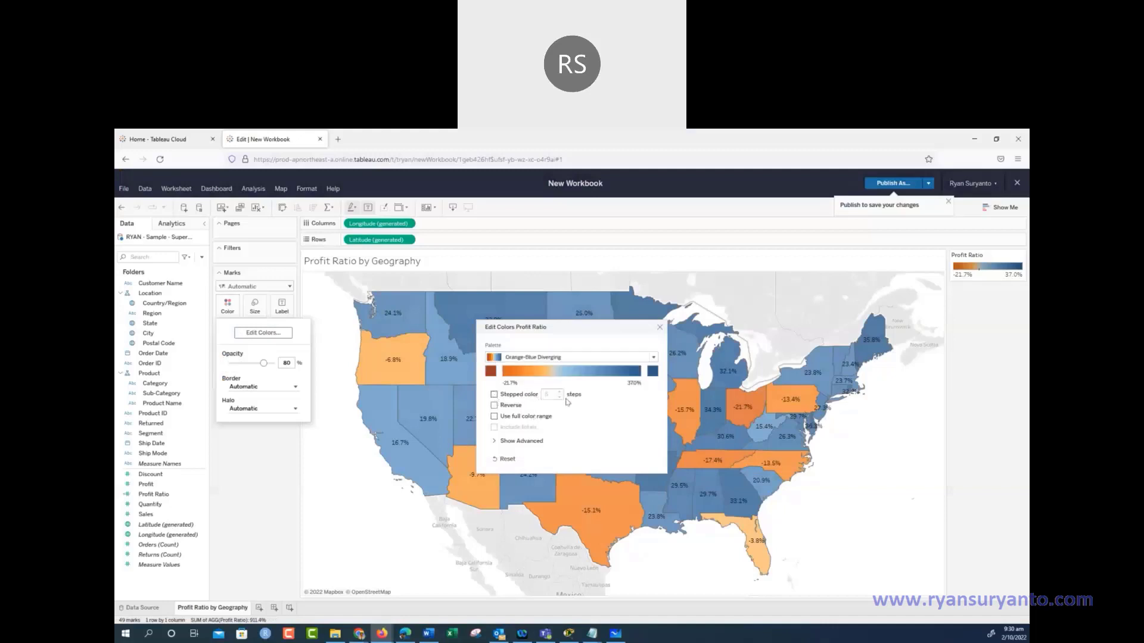
{"action": "left_click", "coordinate": [522, 395]}
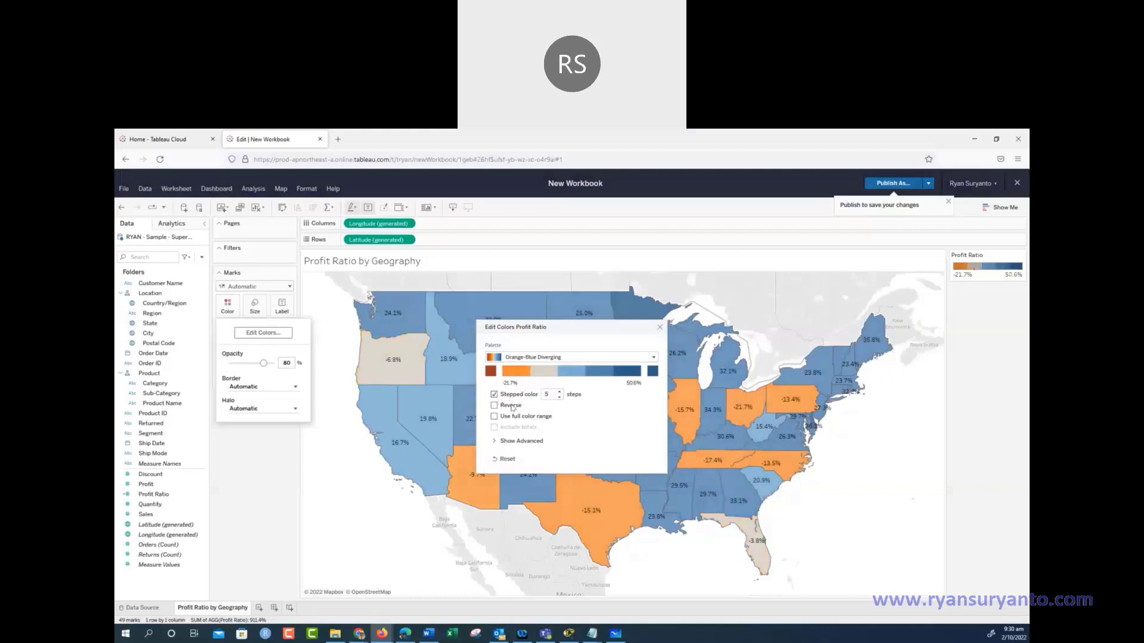
Fix the colour range at start -0.5 and end 0.5, centred on 0
{"action": "left_click", "coordinate": [497, 443]}
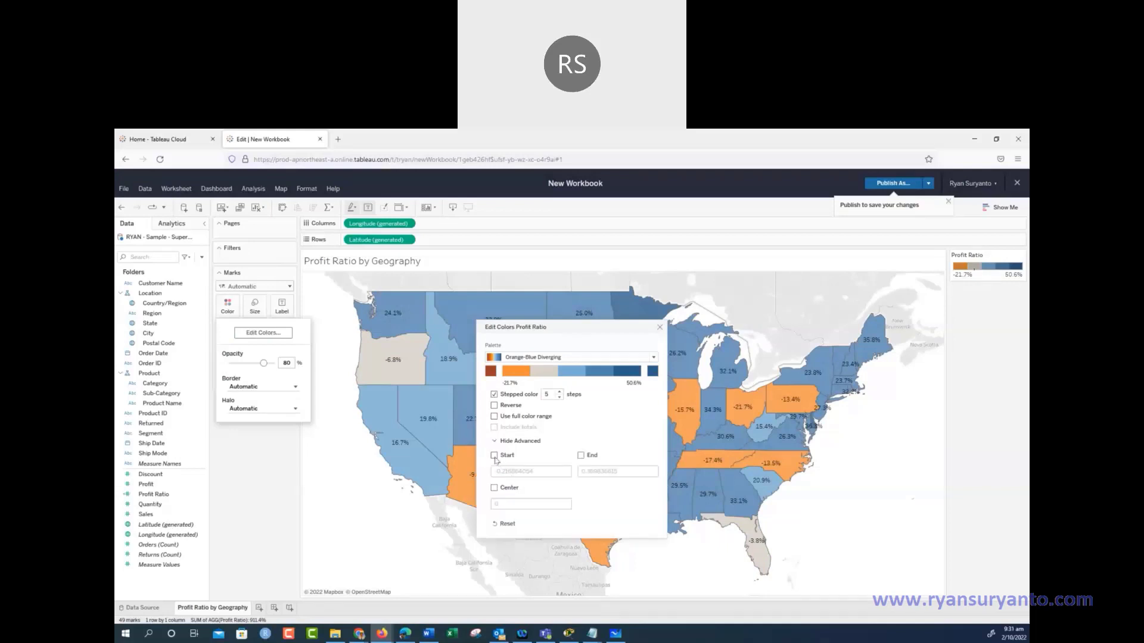
{"action": "left_click", "coordinate": [495, 456]}
{"action": "left_click", "coordinate": [517, 471]}
{"action": "type", "text": "-0.5"}
{"action": "left_click", "coordinate": [602, 473]}
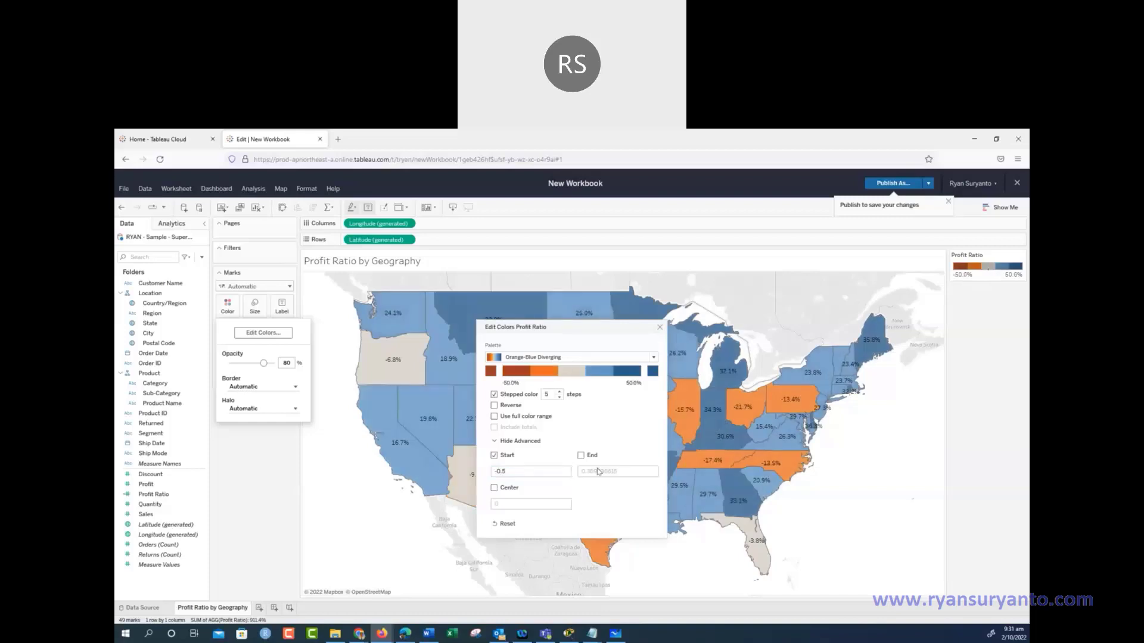
{"action": "left_click", "coordinate": [580, 455]}
{"action": "left_click", "coordinate": [586, 472]}
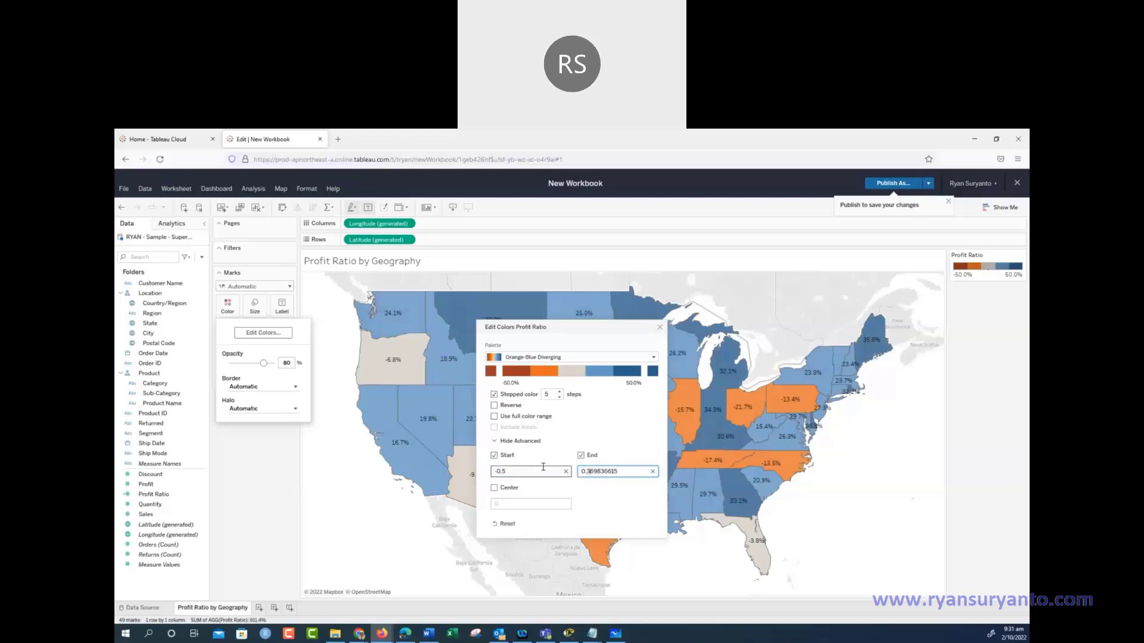
{"action": "key", "text": "Delete"}
{"action": "key", "text": "Delete"}
{"action": "key", "text": "Delete"}
{"action": "key", "text": "Delete"}
{"action": "key", "text": "Delete"}
{"action": "key", "text": "Delete"}
{"action": "key", "text": "Delete"}
{"action": "key", "text": "Delete"}
{"action": "key", "text": "Delete"}
{"action": "left_click", "coordinate": [494, 491]}
{"action": "left_click", "coordinate": [494, 489]}
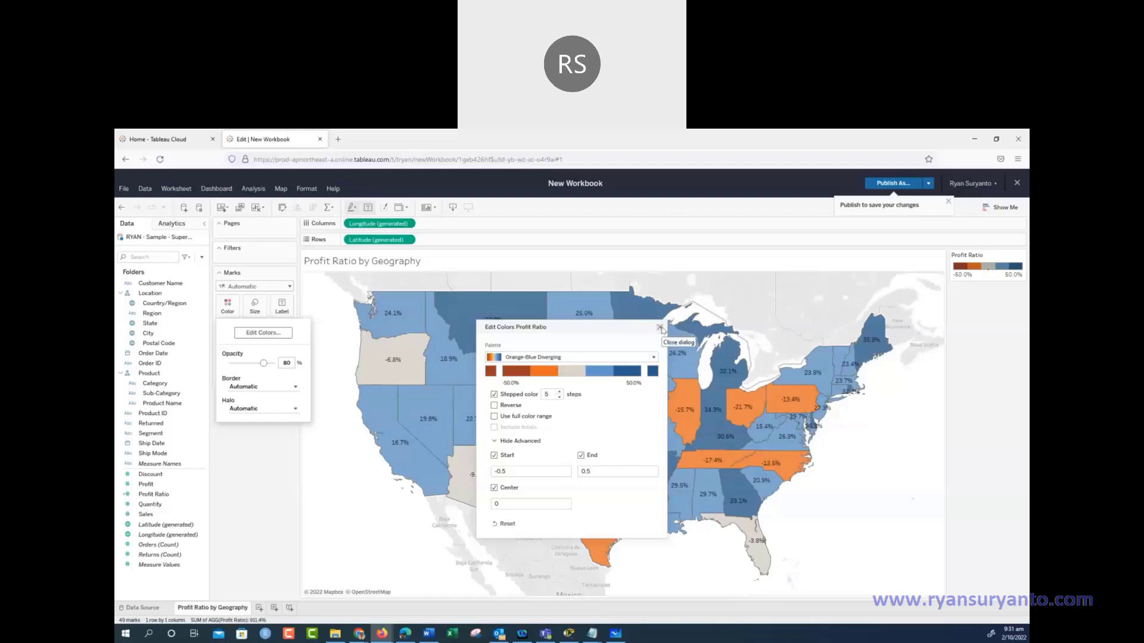
{"action": "left_click", "coordinate": [660, 328]}
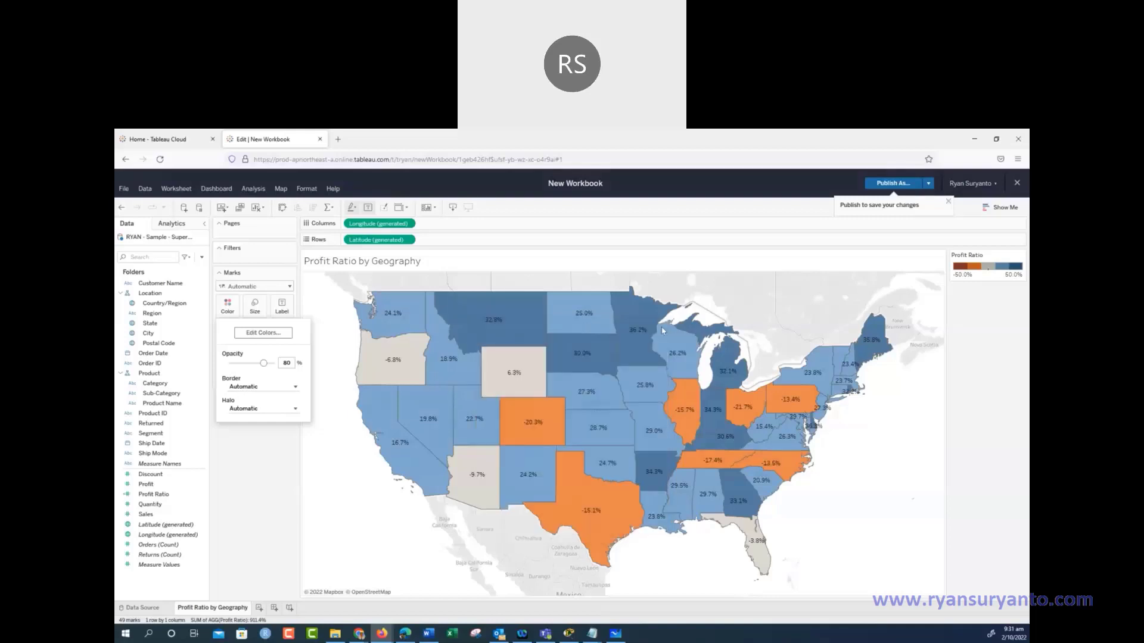
Recheck the colour settings, then scroll the Word guide to the map zoom and search section
{"action": "left_click", "coordinate": [265, 333]}
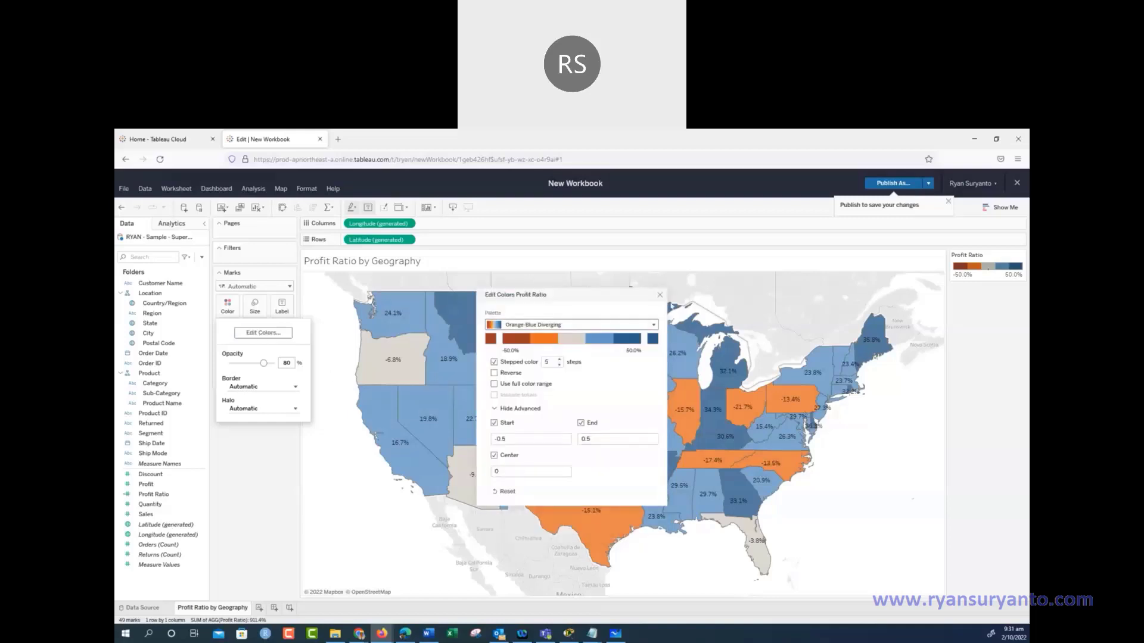
{"action": "left_click", "coordinate": [660, 296]}
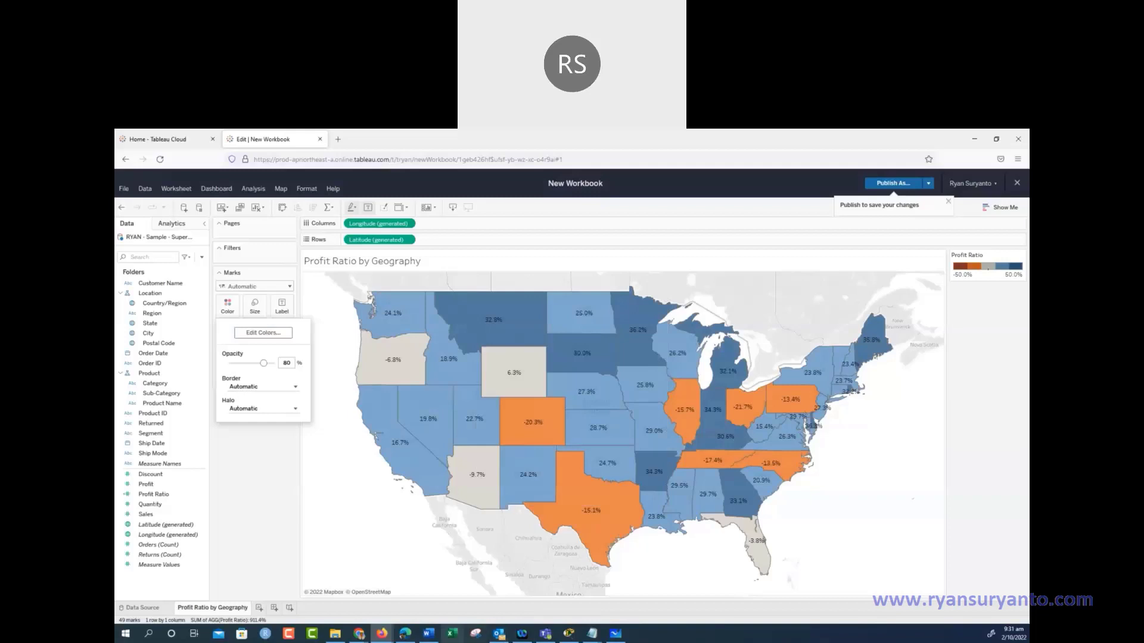
{"action": "left_click", "coordinate": [427, 633]}
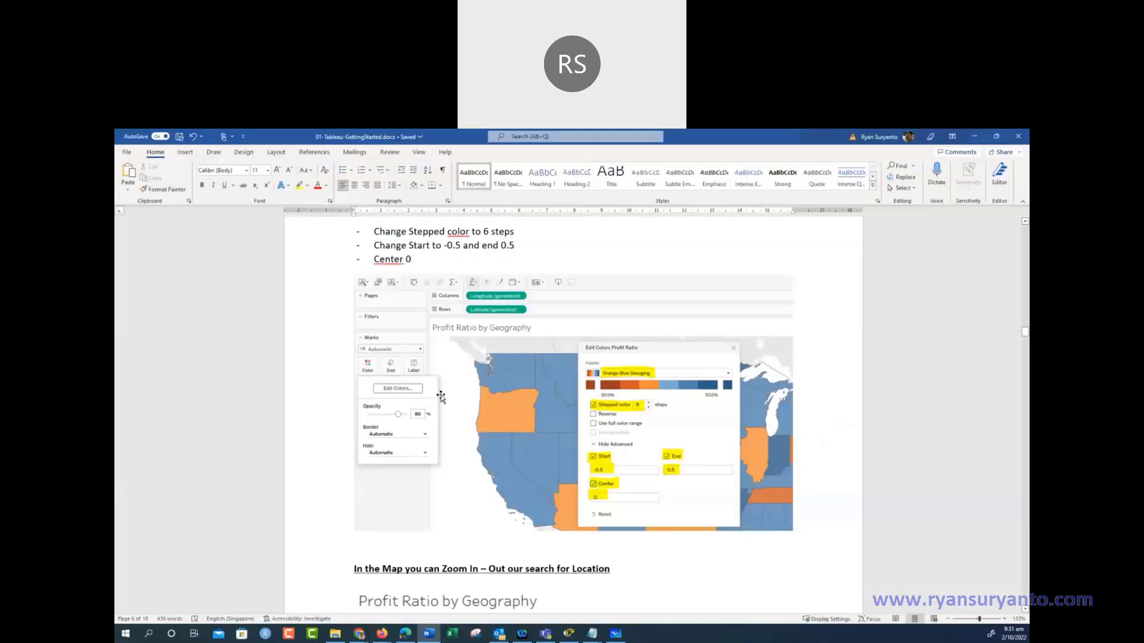
{"action": "scroll", "coordinate": [378, 455], "scroll_direction": "down", "scroll_amount": 2}
{"action": "scroll", "coordinate": [441, 443], "scroll_direction": "down", "scroll_amount": 2}
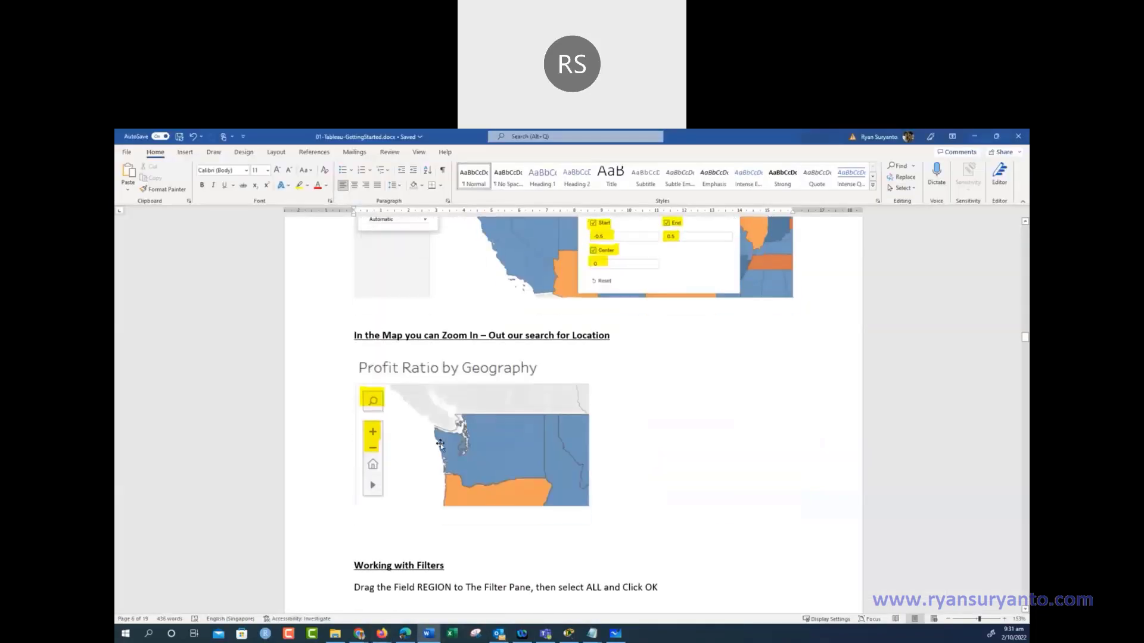
{"action": "scroll", "coordinate": [439, 443], "scroll_direction": "up", "scroll_amount": 3}
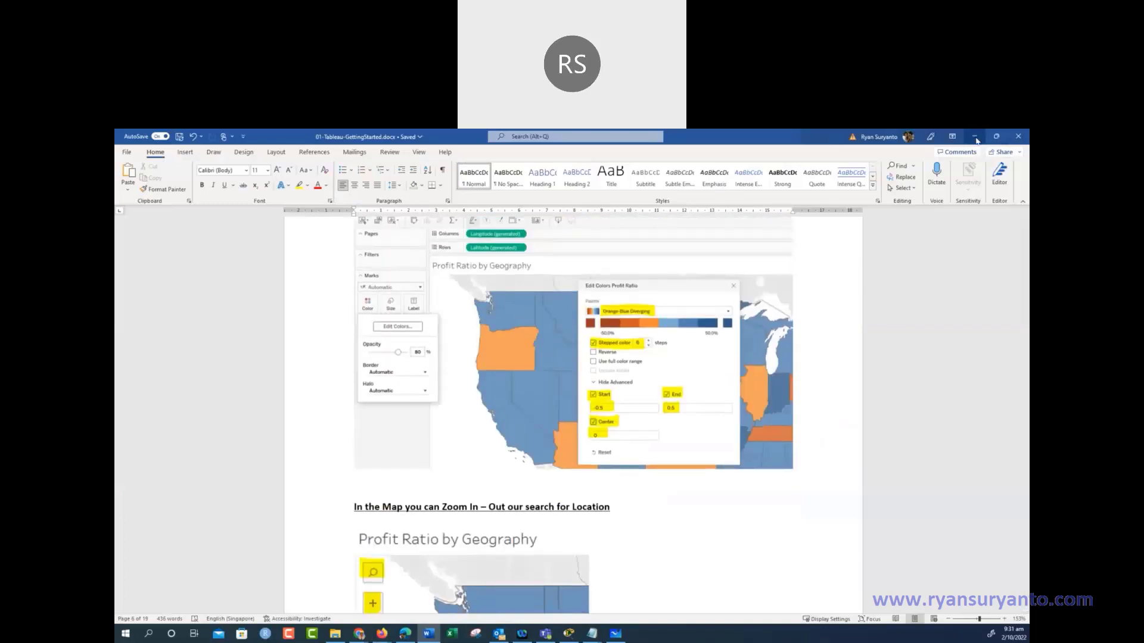
Zoom into the map, search for Nebraska, and reset to the whole-US view
{"action": "left_click", "coordinate": [974, 136]}
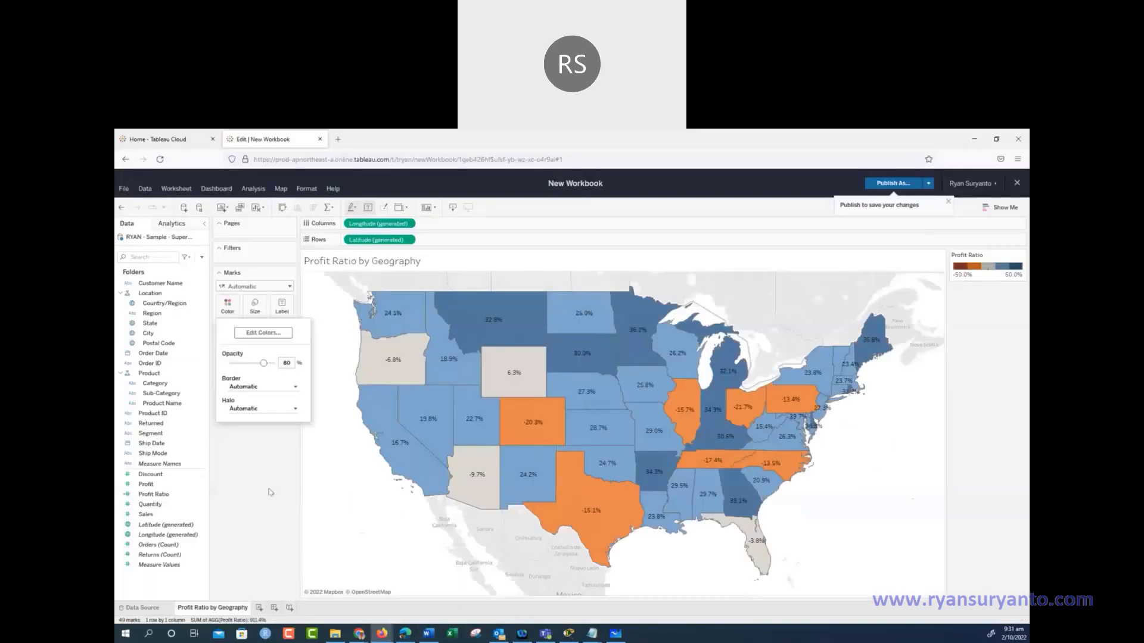
{"action": "left_click", "coordinate": [266, 452]}
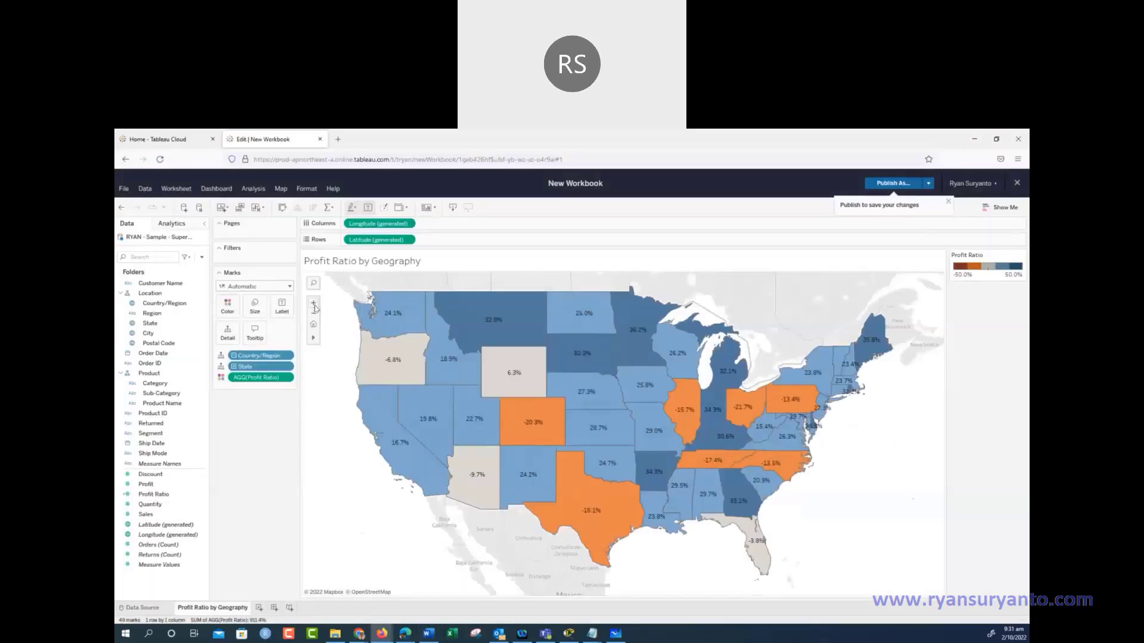
{"action": "left_click", "coordinate": [313, 302]}
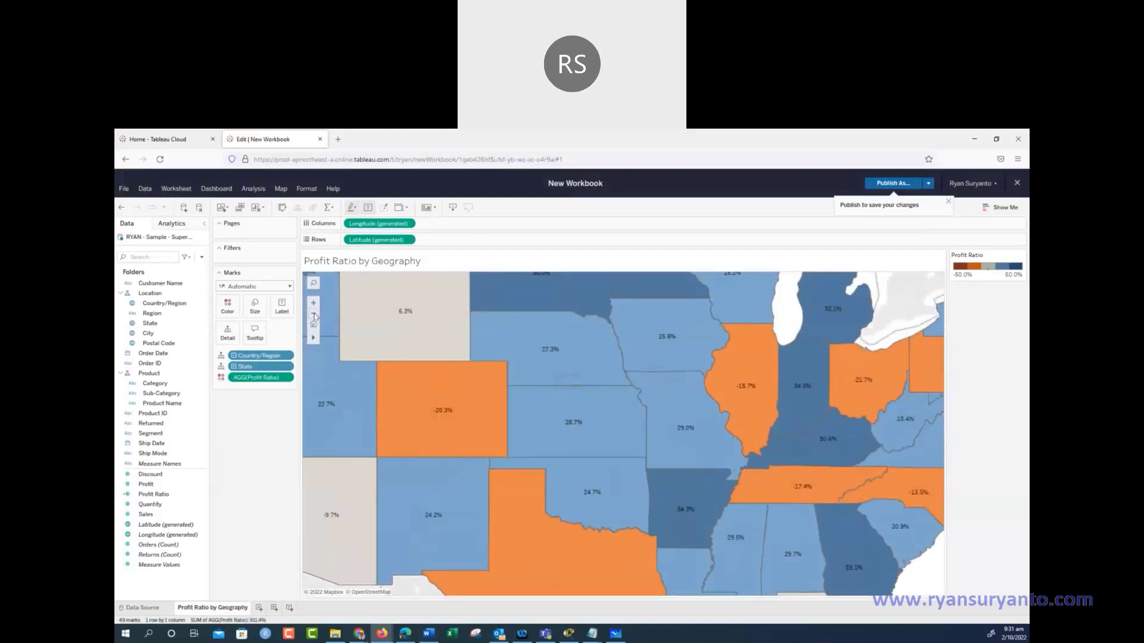
{"action": "left_click", "coordinate": [314, 324]}
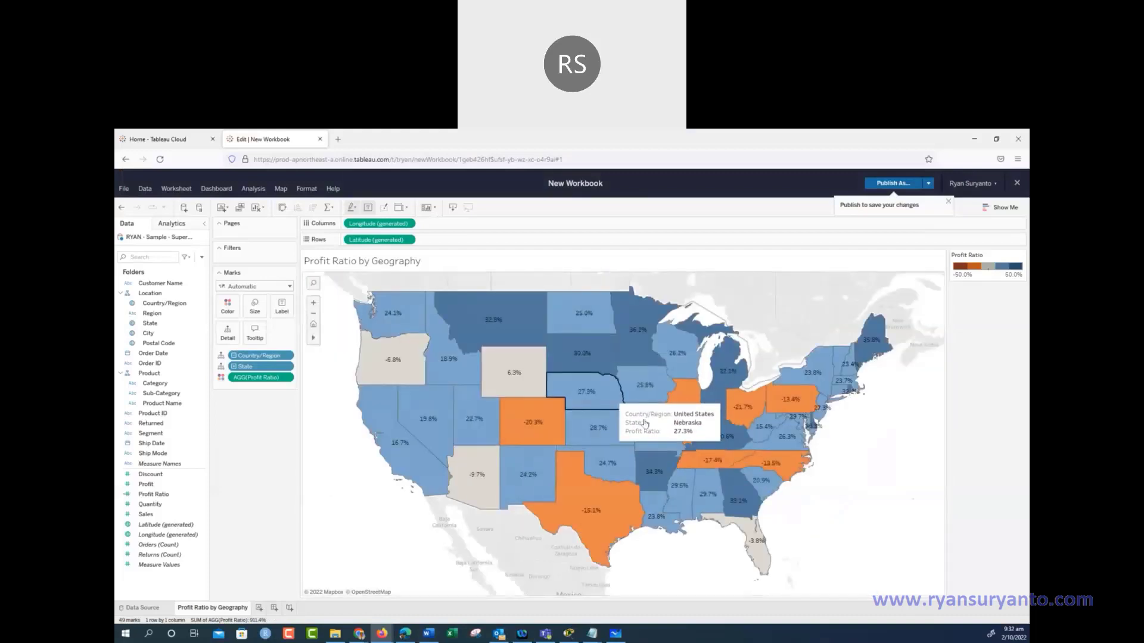
{"action": "left_click", "coordinate": [313, 284]}
{"action": "type", "text": "N"}
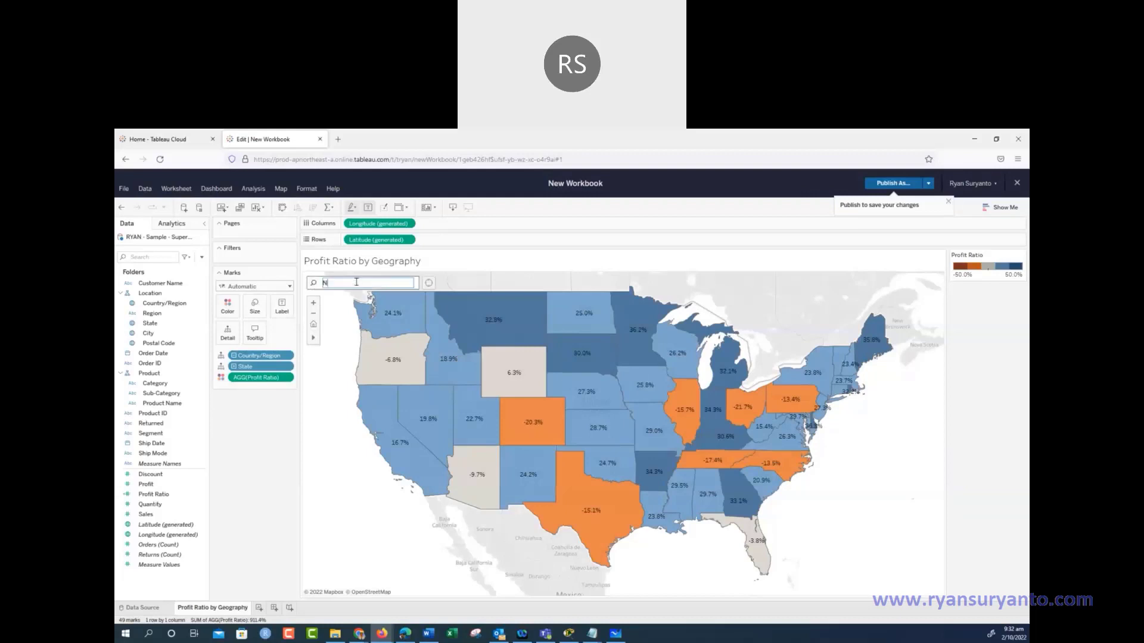
{"action": "type", "text": "ebr"}
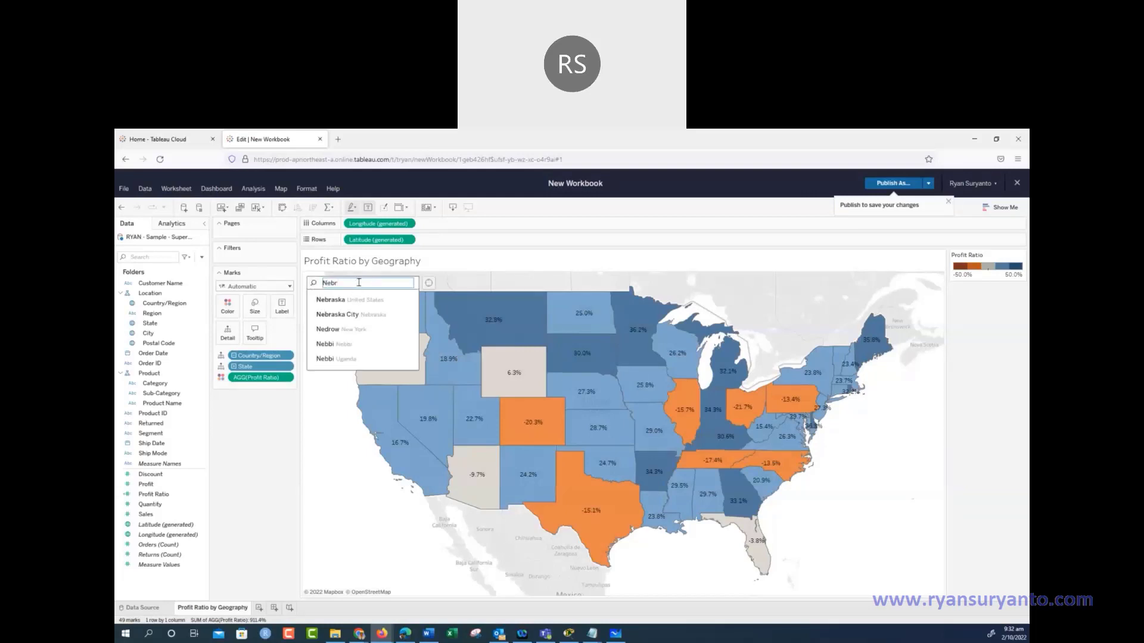
{"action": "left_click", "coordinate": [340, 299]}
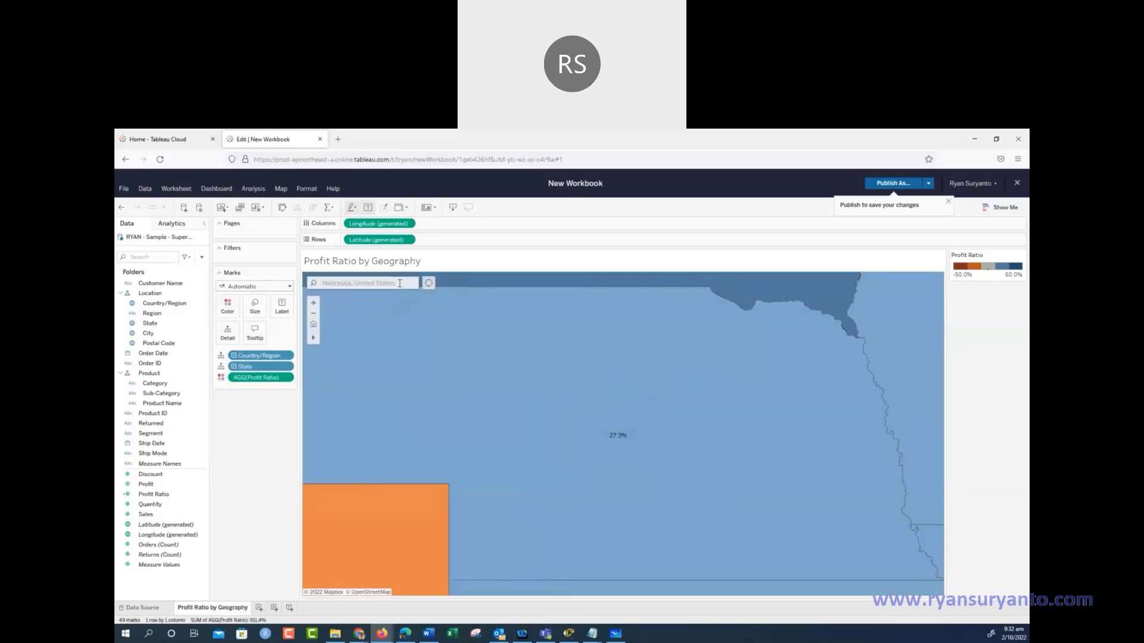
{"action": "left_click", "coordinate": [392, 283]}
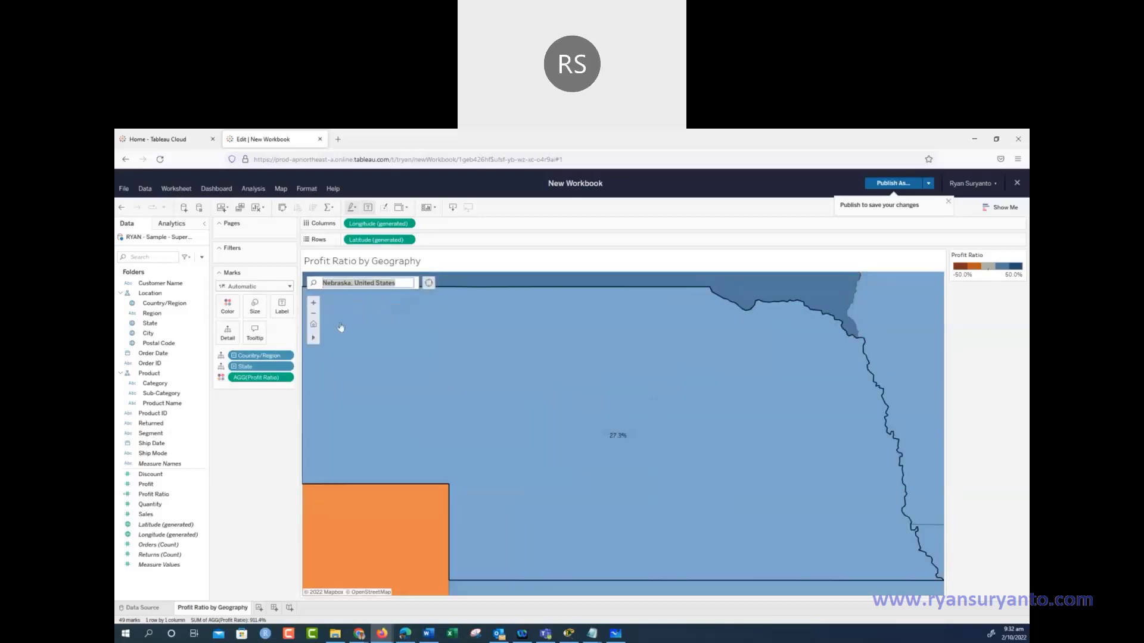
{"action": "left_click", "coordinate": [314, 323]}
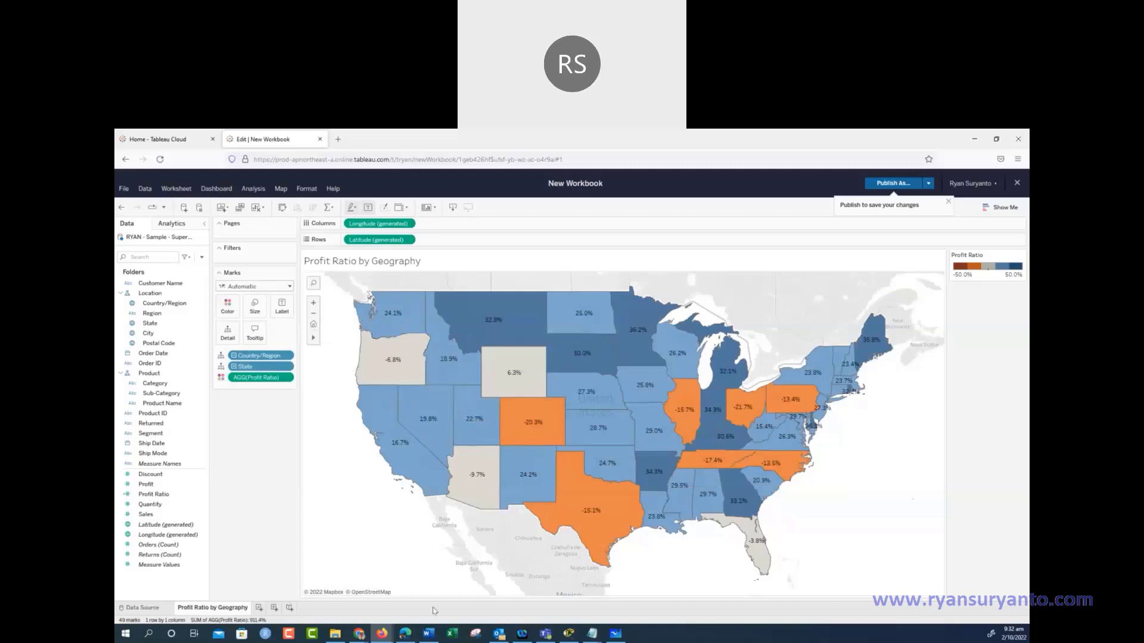
{"action": "mouse_move", "coordinate": [422, 641]}
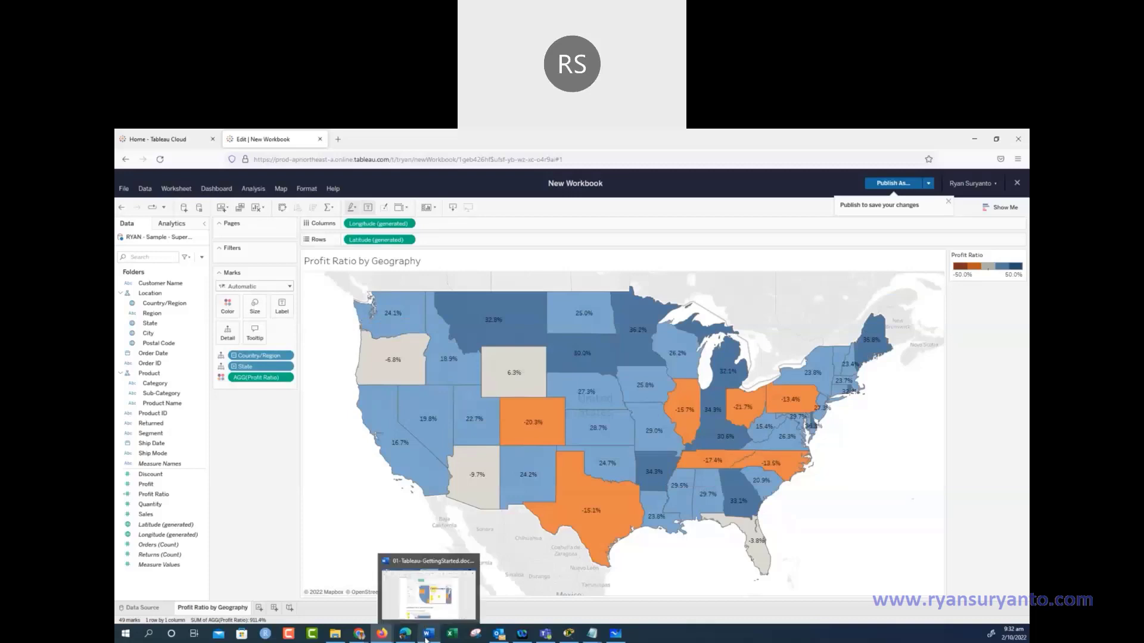
{"action": "left_click", "coordinate": [427, 639]}
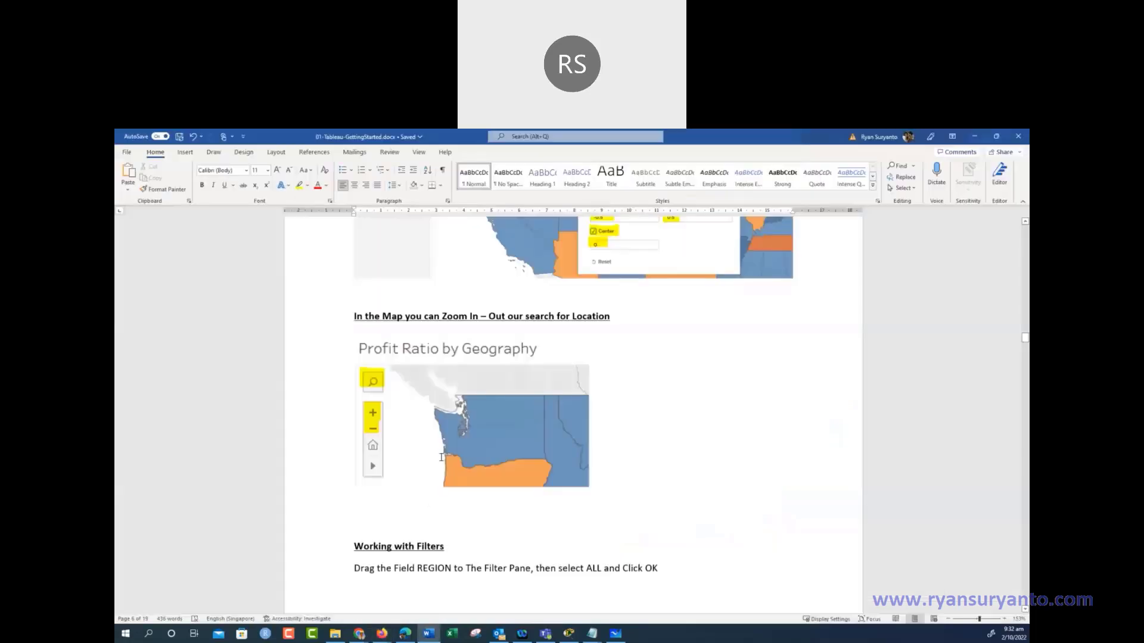
{"action": "scroll", "coordinate": [429, 417], "scroll_direction": "down", "scroll_amount": 5}
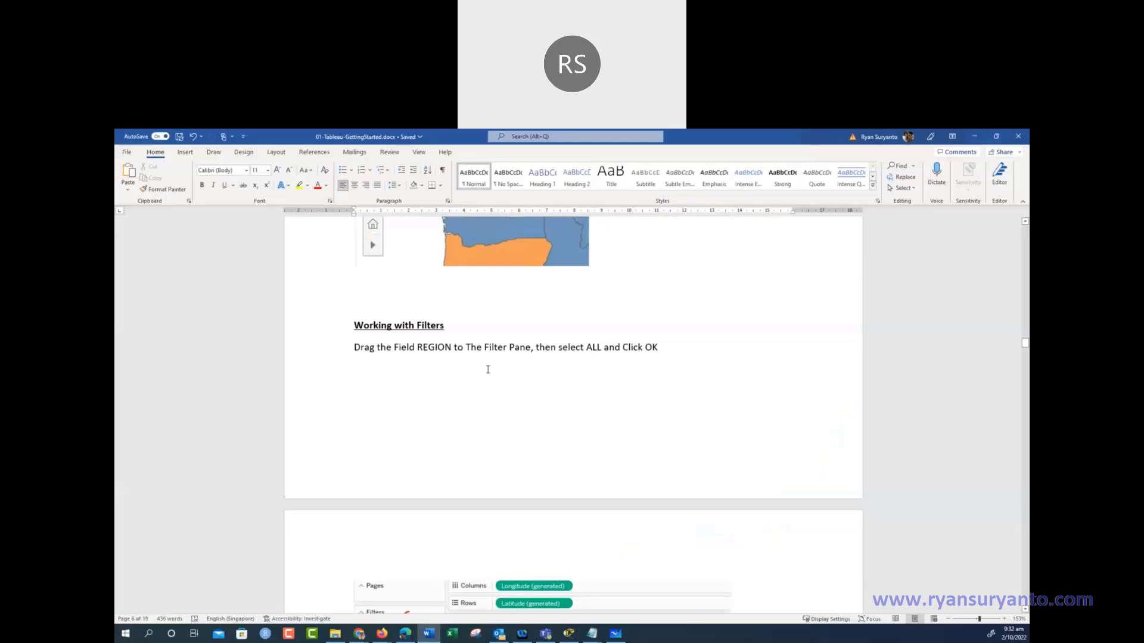
{"action": "scroll", "coordinate": [486, 369], "scroll_direction": "down", "scroll_amount": 3}
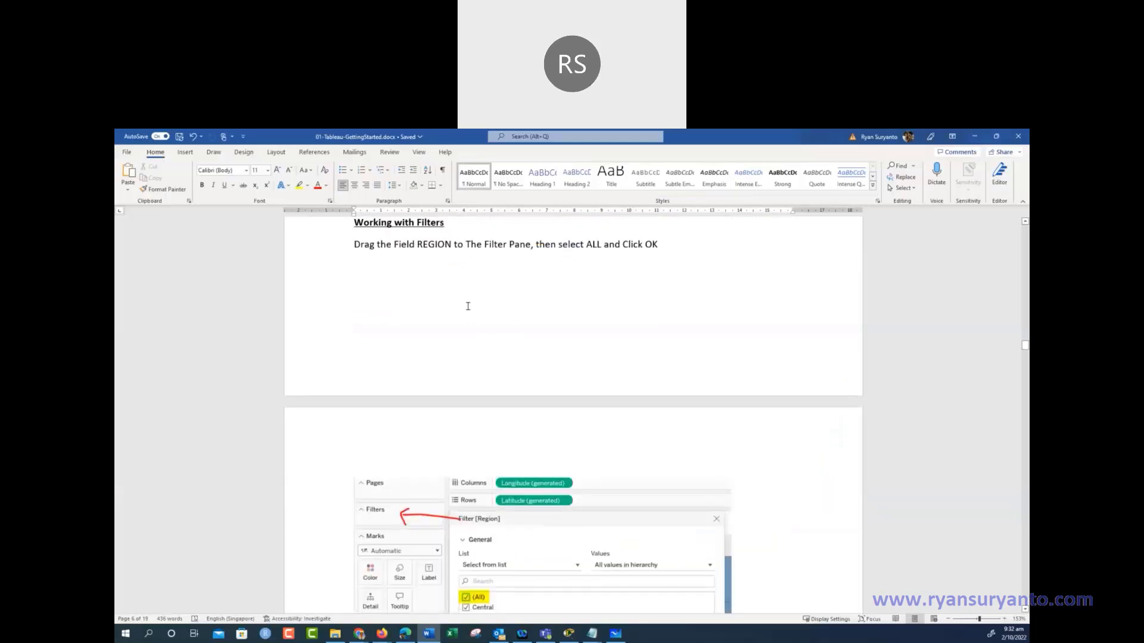
{"action": "scroll", "coordinate": [456, 334], "scroll_direction": "down", "scroll_amount": 4}
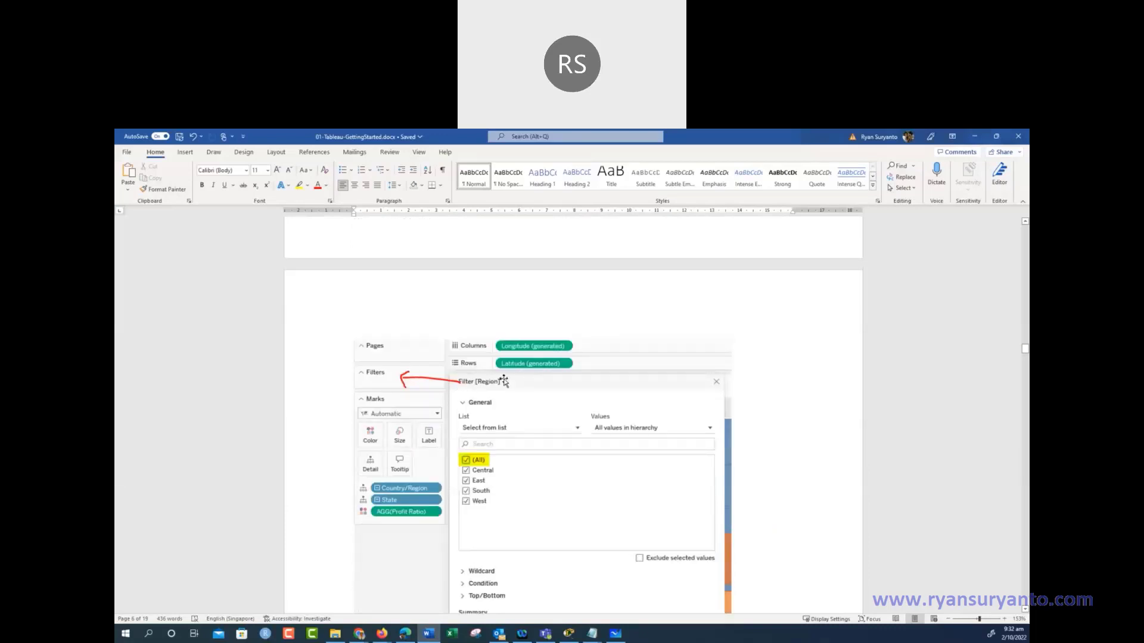
{"action": "scroll", "coordinate": [504, 382], "scroll_direction": "down", "scroll_amount": 4}
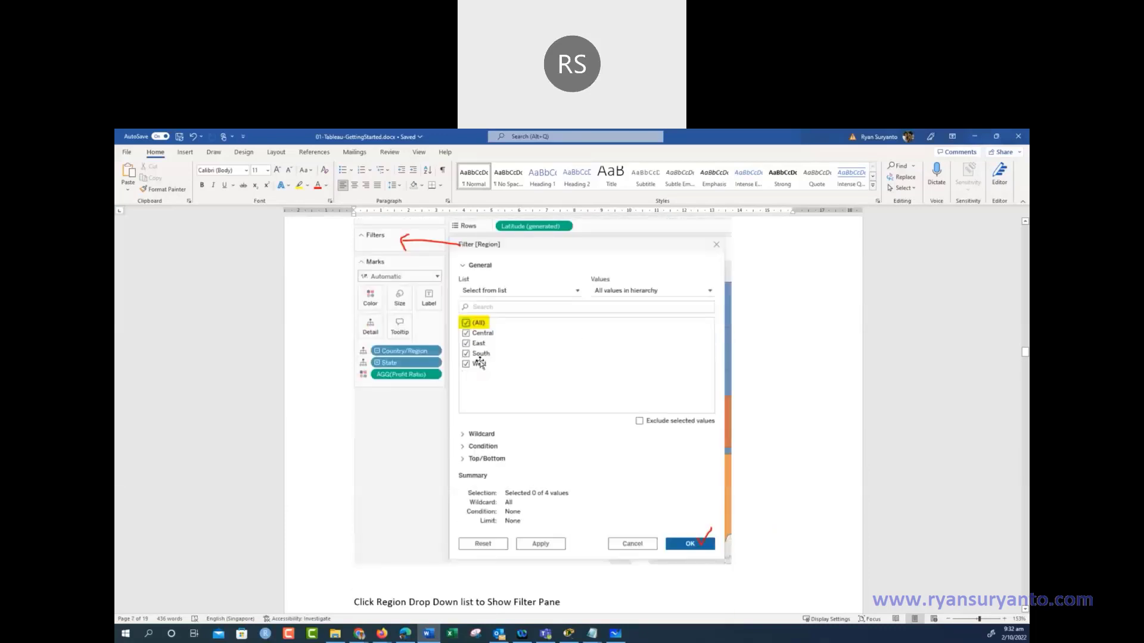
{"action": "scroll", "coordinate": [479, 362], "scroll_direction": "down", "scroll_amount": 18}
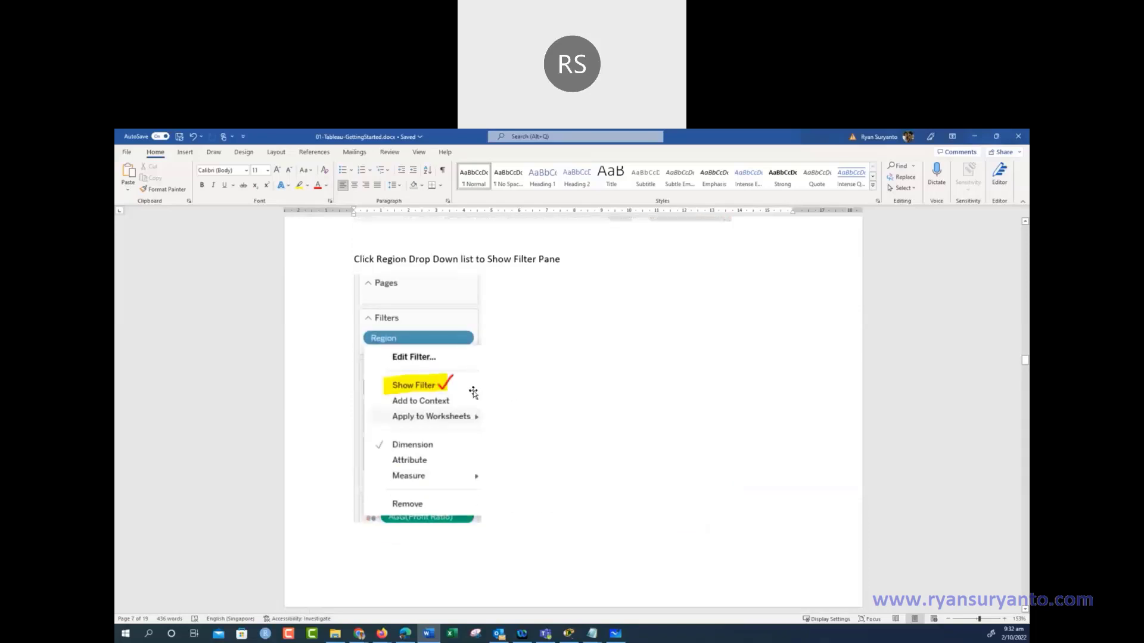
{"action": "scroll", "coordinate": [476, 399], "scroll_direction": "down", "scroll_amount": 3}
{"action": "scroll", "coordinate": [495, 452], "scroll_direction": "up", "scroll_amount": 3}
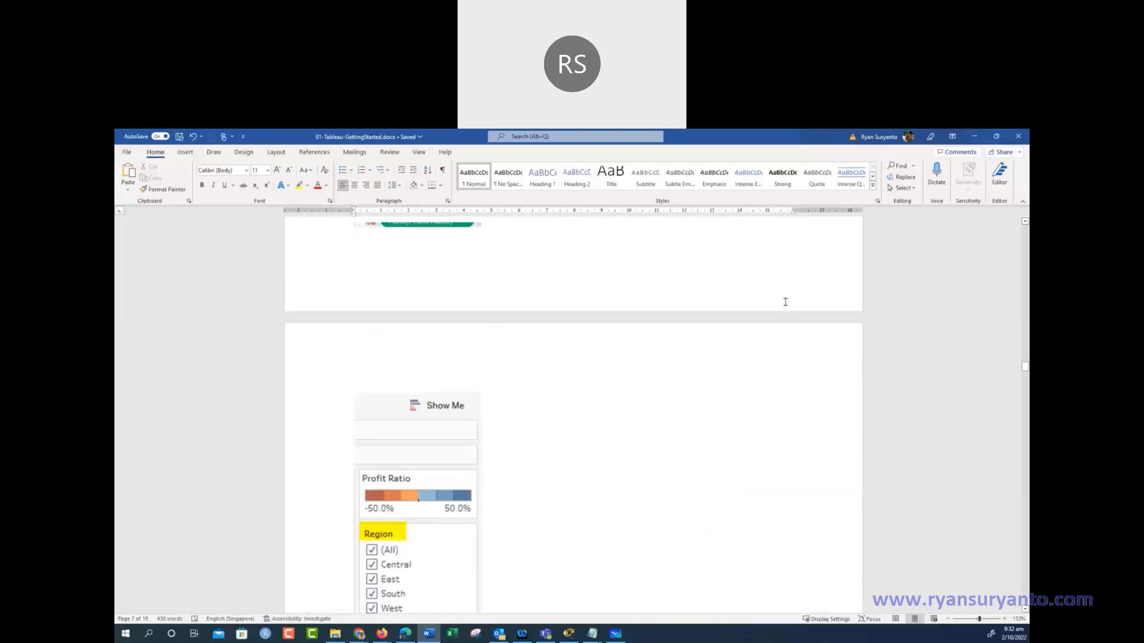
{"action": "left_click", "coordinate": [973, 138]}
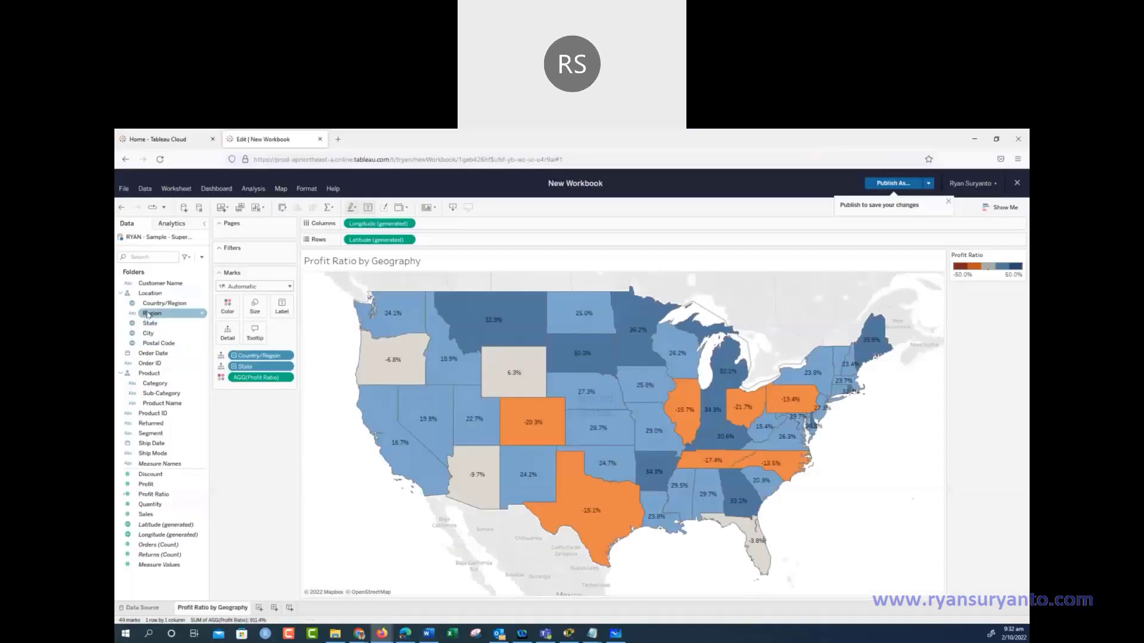
Add Region as a filter including all four regions and show its filter card beside the map
{"action": "left_click_drag", "start_coordinate": [148, 316], "coordinate": [258, 263]}
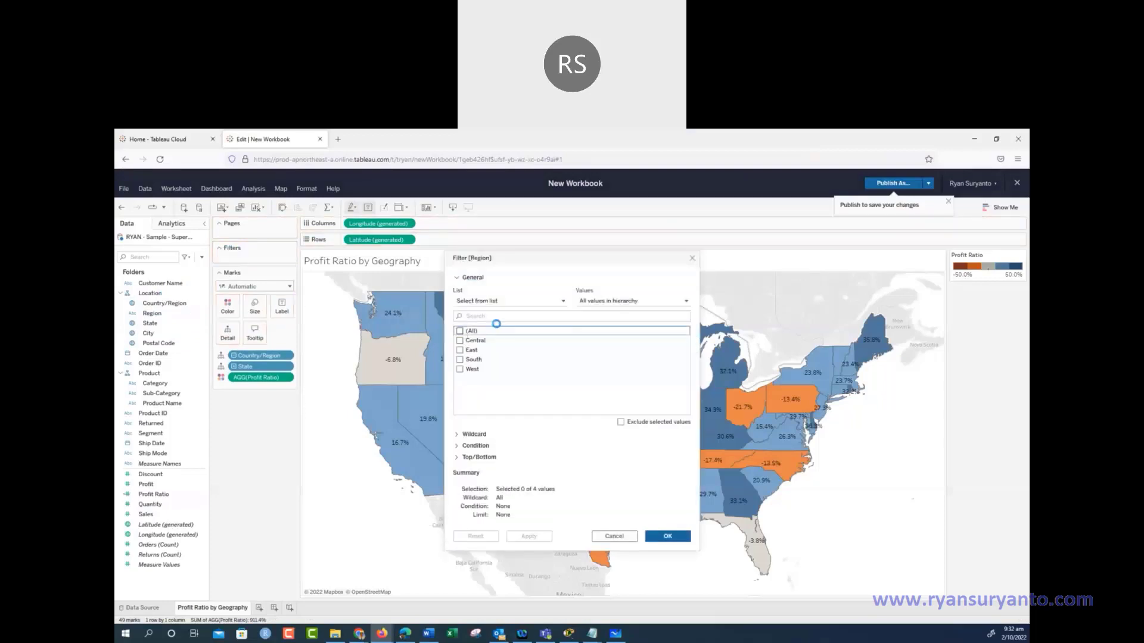
{"action": "left_click", "coordinate": [496, 327]}
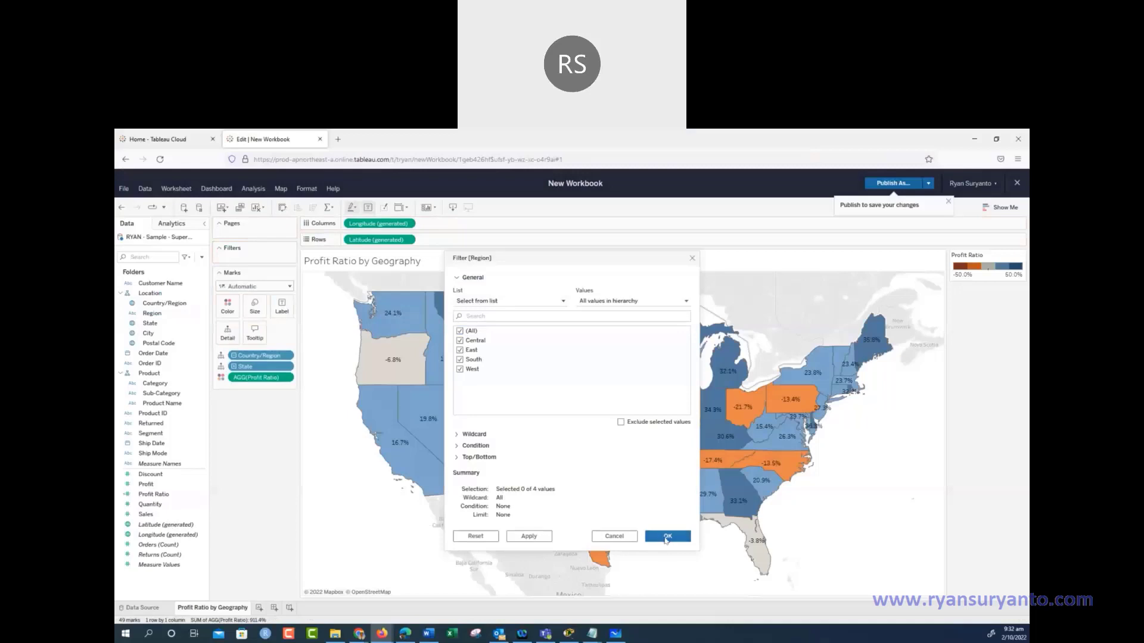
{"action": "left_click", "coordinate": [667, 538]}
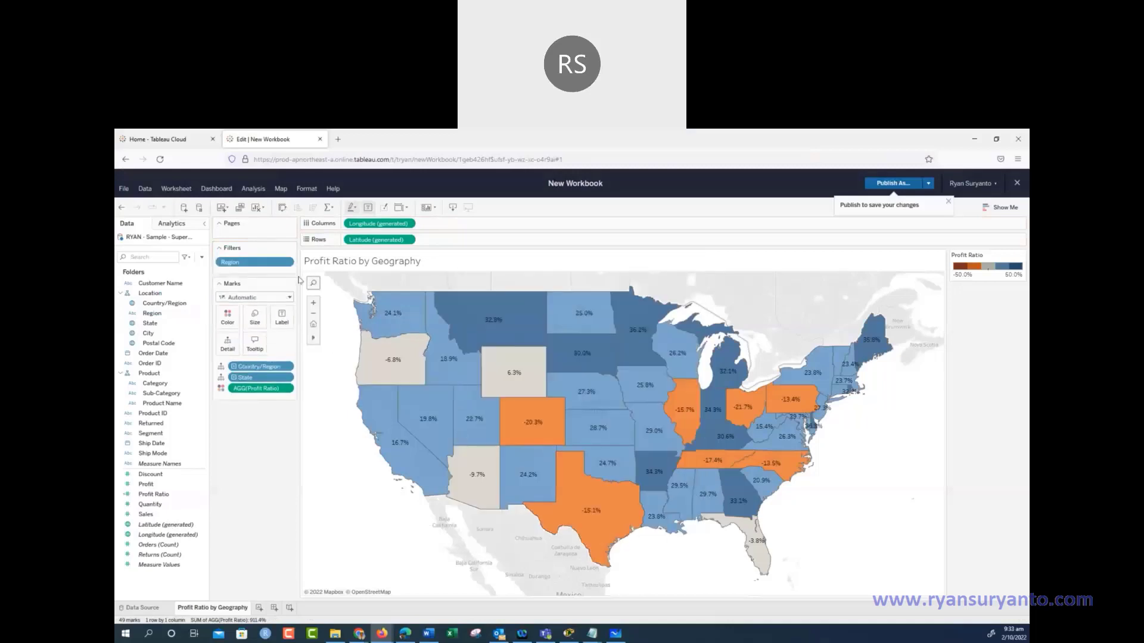
{"action": "right_click", "coordinate": [250, 262]}
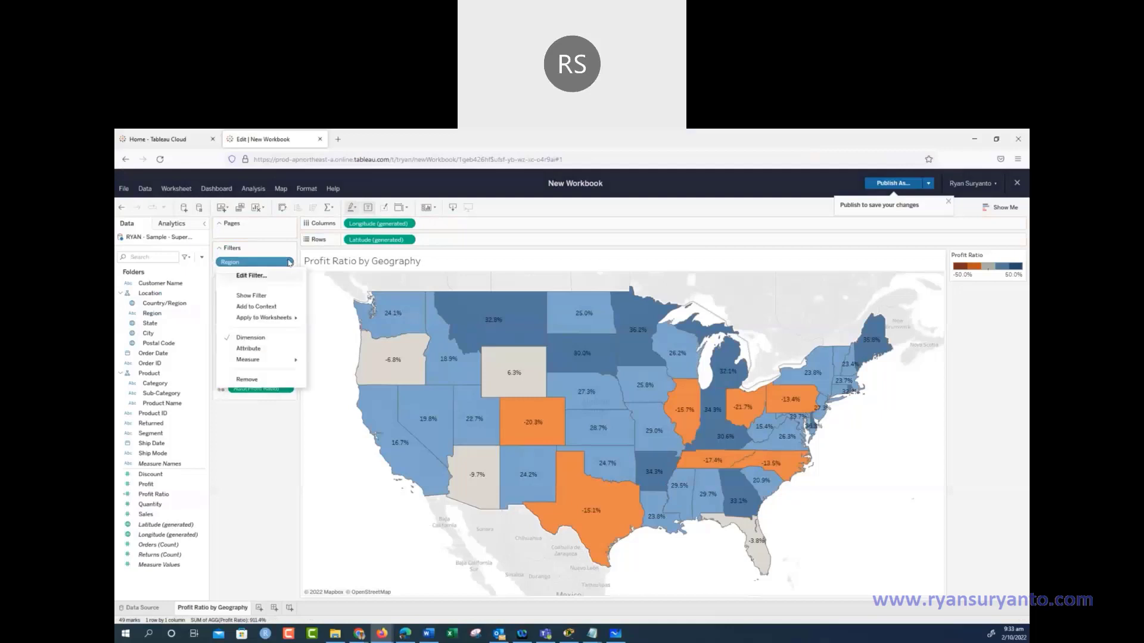
{"action": "left_click", "coordinate": [251, 295]}
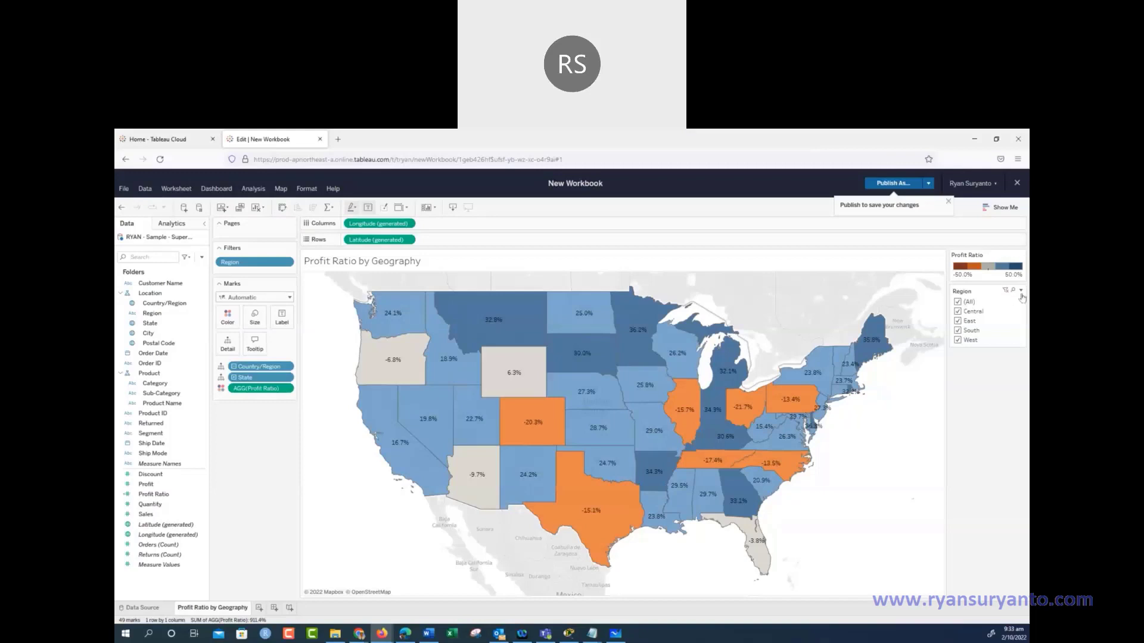
Make Region a single-value dropdown, preview East, then set it back to (All)
{"action": "left_click", "coordinate": [1021, 292]}
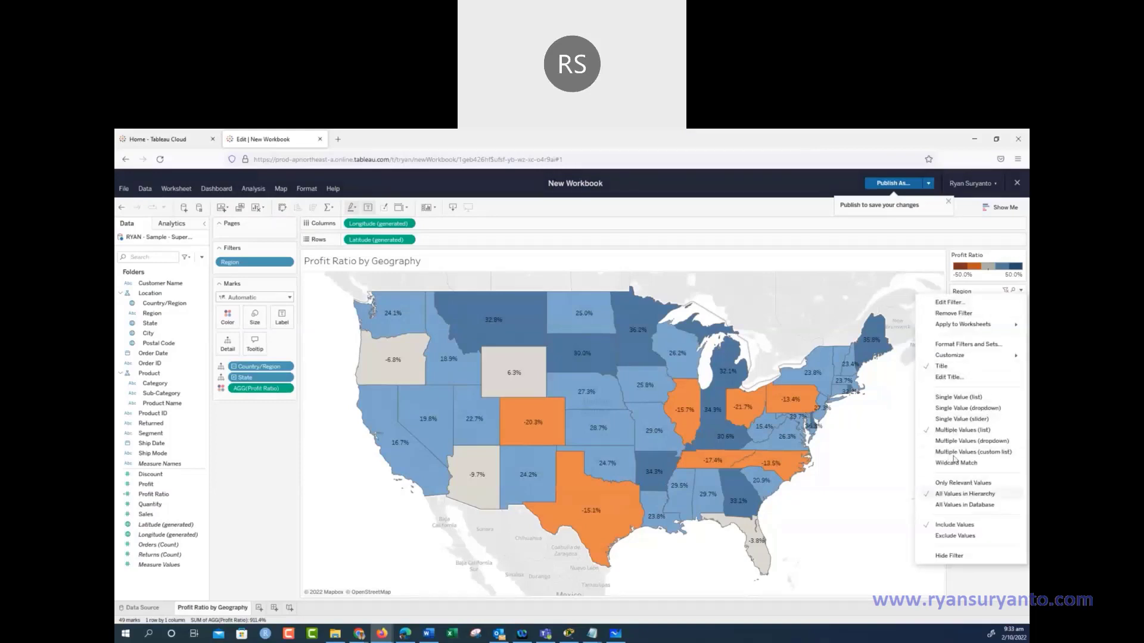
{"action": "left_click", "coordinate": [966, 409]}
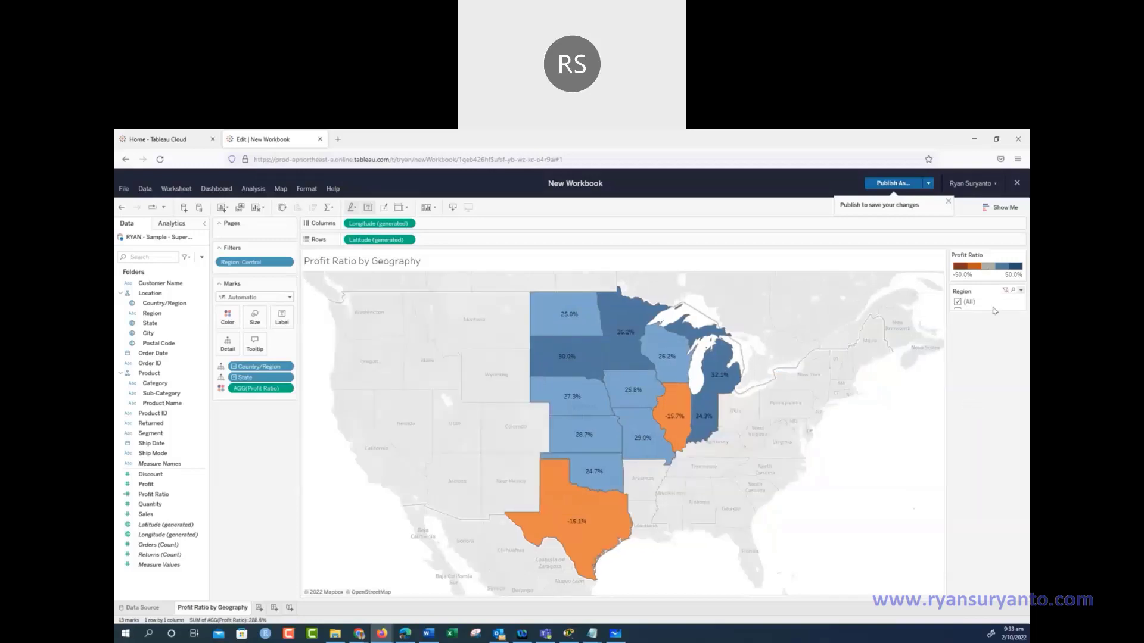
{"action": "left_click", "coordinate": [1018, 302]}
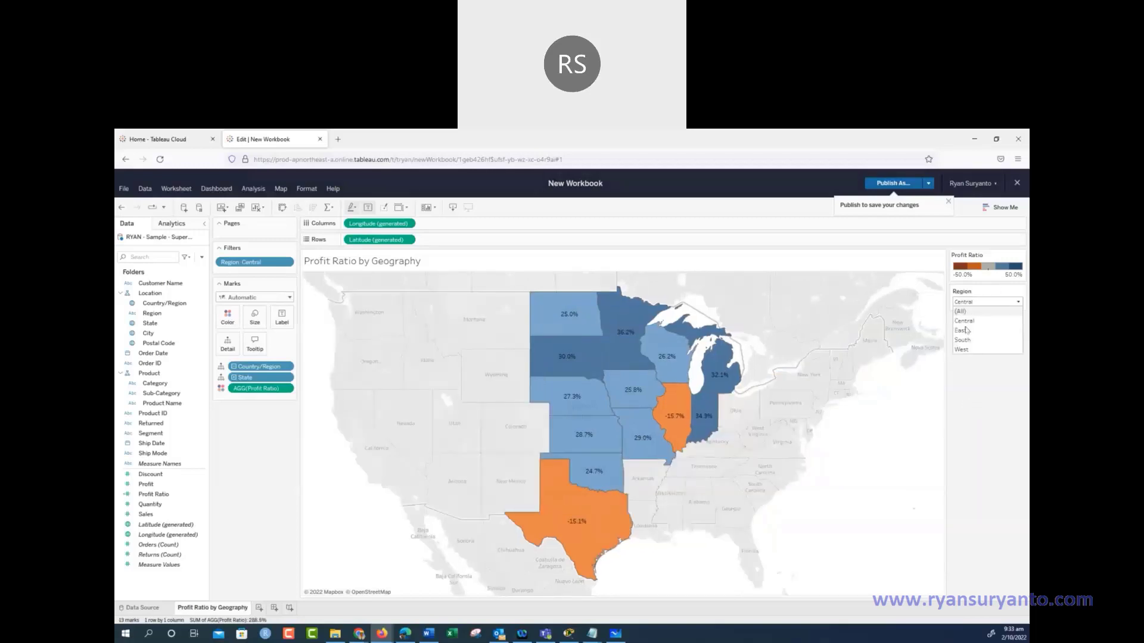
{"action": "left_click", "coordinate": [963, 339]}
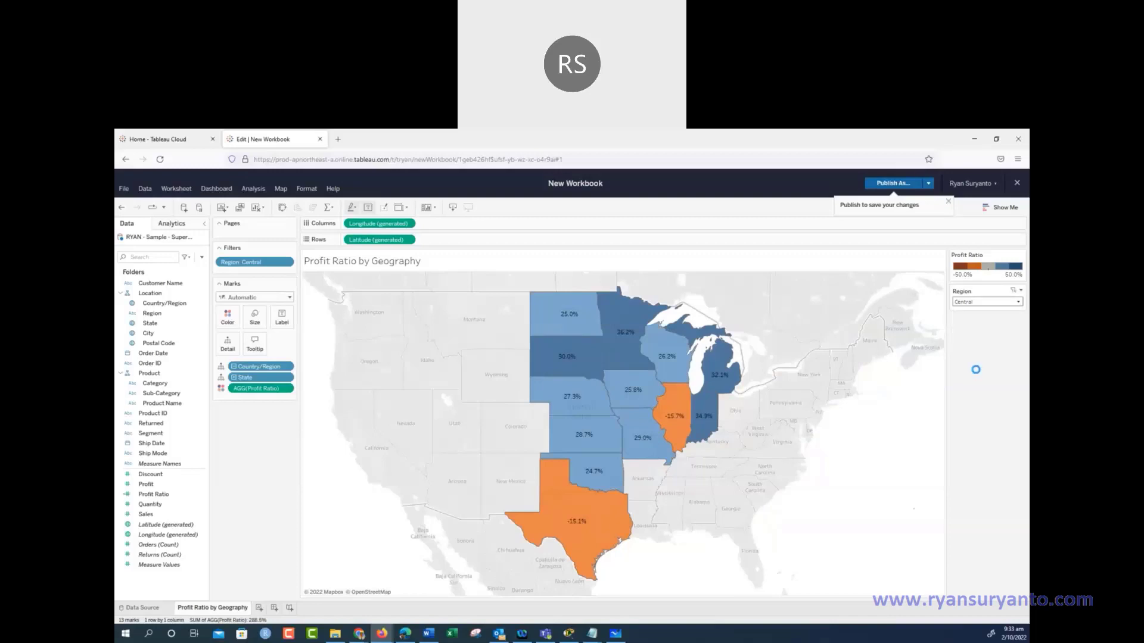
{"action": "left_click", "coordinate": [977, 303]}
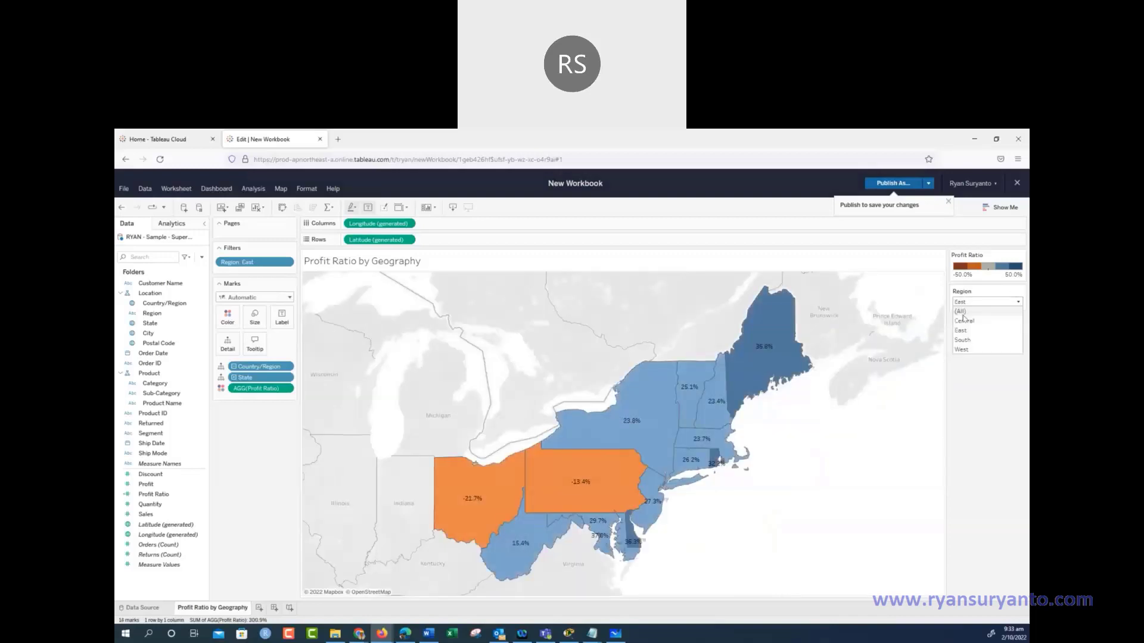
{"action": "left_click", "coordinate": [963, 317]}
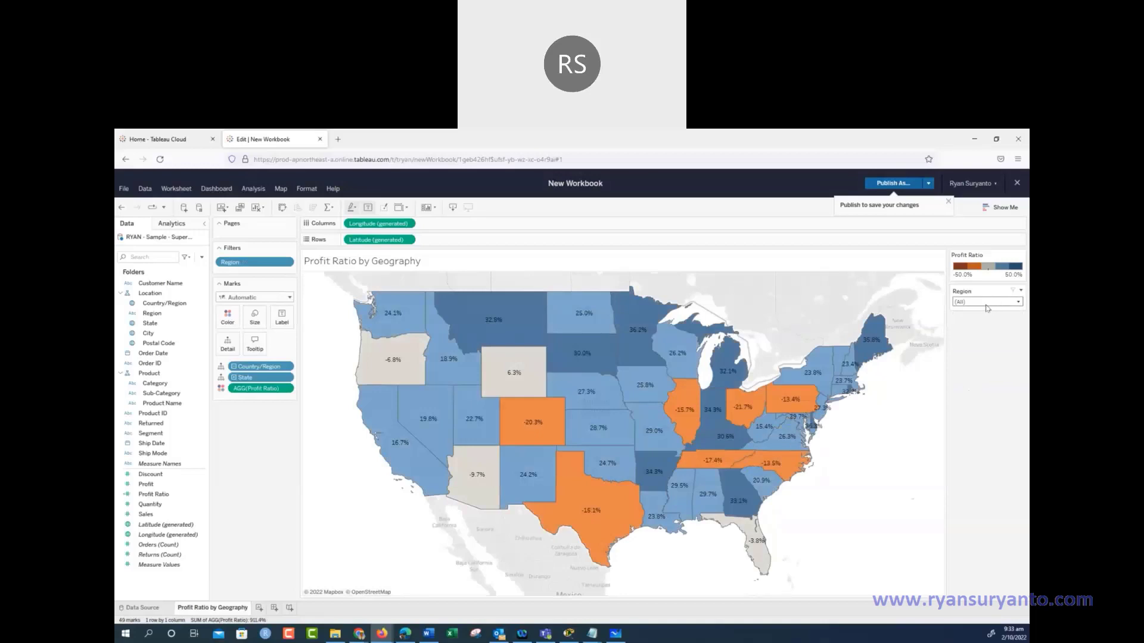
Try the Region list as All Values in Hierarchy, then as Only Relevant Values
{"action": "left_click", "coordinate": [1021, 291]}
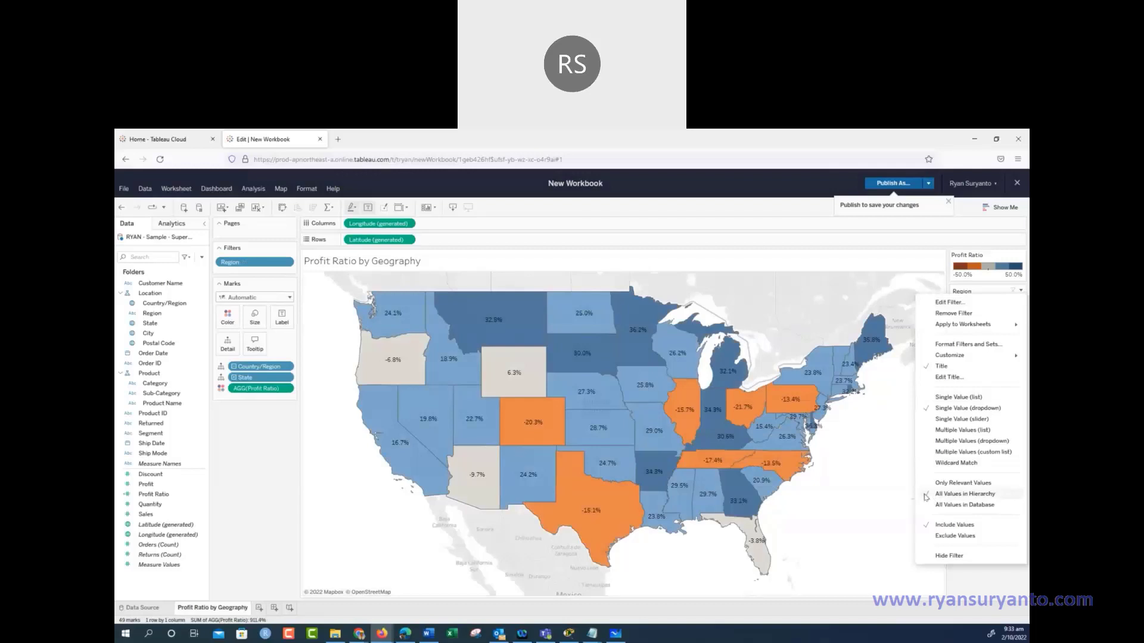
{"action": "left_click", "coordinate": [958, 497]}
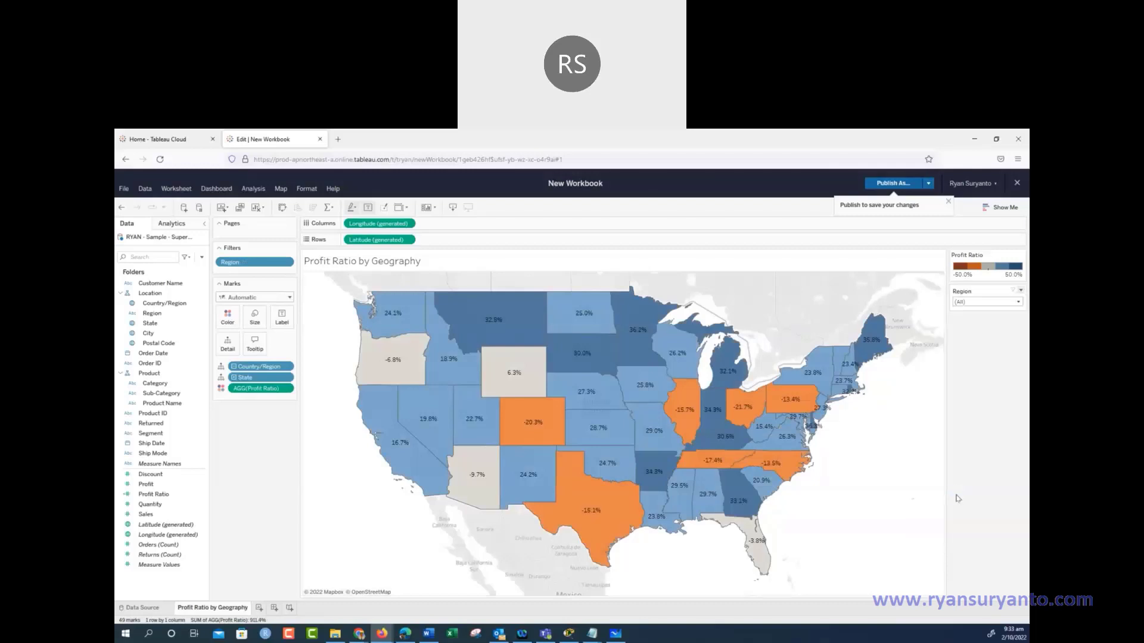
{"action": "left_click", "coordinate": [1018, 302]}
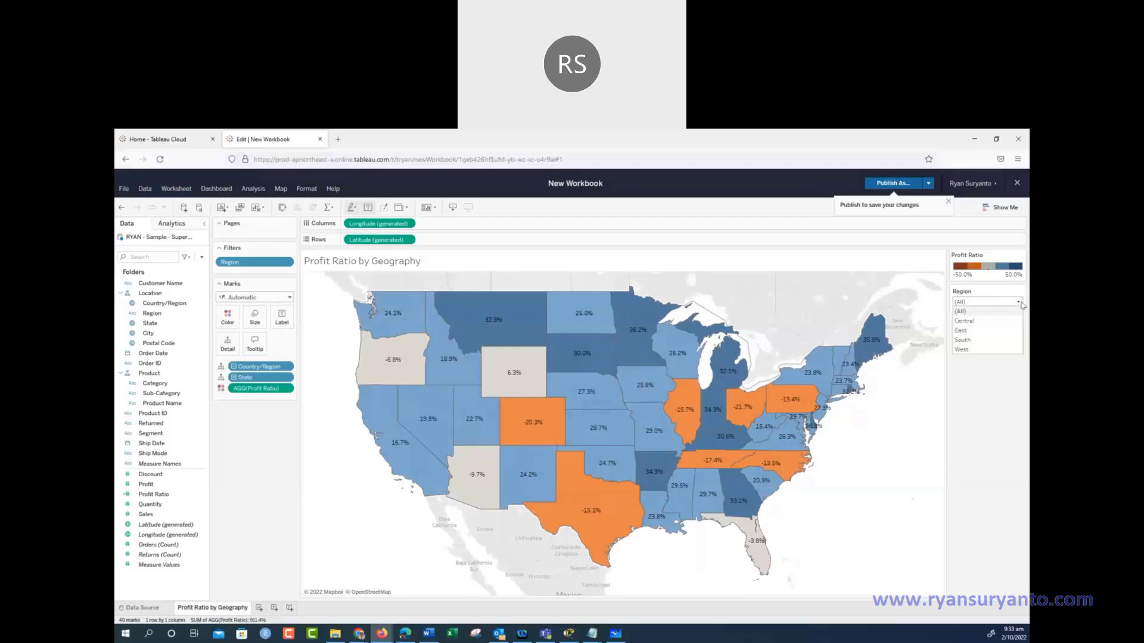
{"action": "left_click", "coordinate": [1021, 305]}
{"action": "left_click", "coordinate": [1022, 291]}
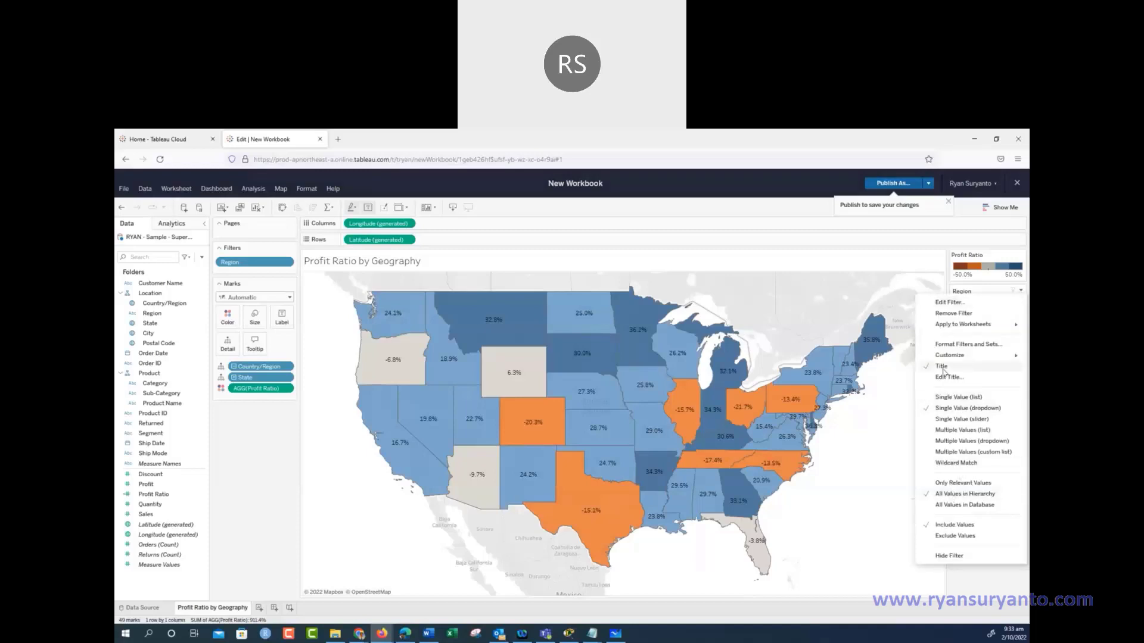
{"action": "left_click", "coordinate": [950, 482]}
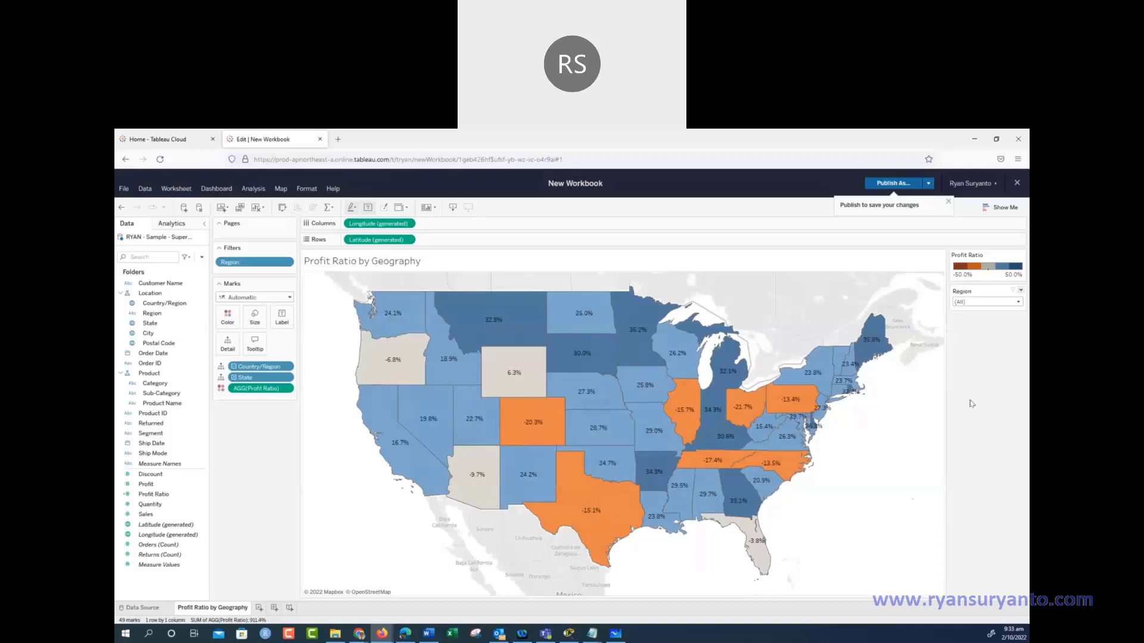
{"action": "left_click", "coordinate": [1017, 302]}
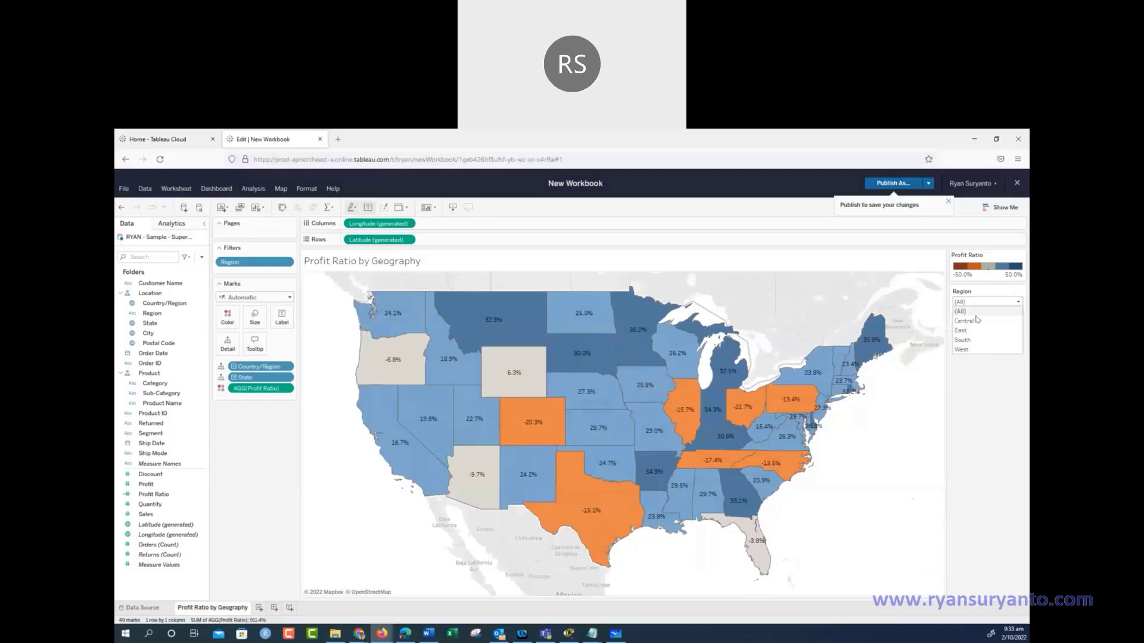
{"action": "left_click", "coordinate": [1006, 384]}
Return the Region filter to All Values in Hierarchy and recheck its region list
{"action": "left_click", "coordinate": [1021, 291]}
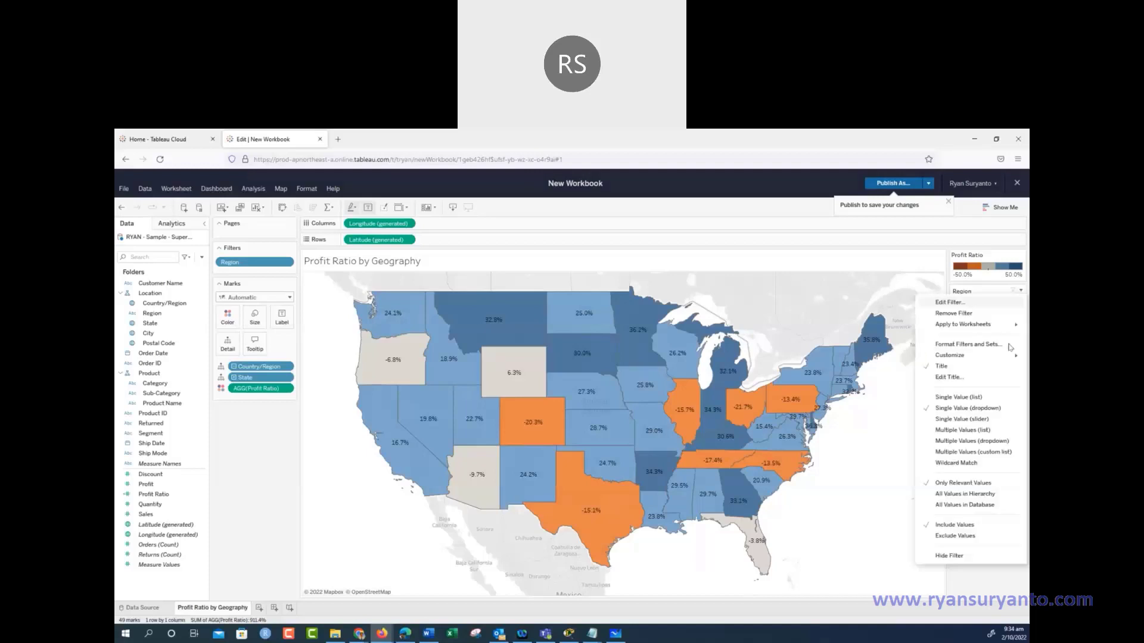
{"action": "left_click", "coordinate": [959, 495]}
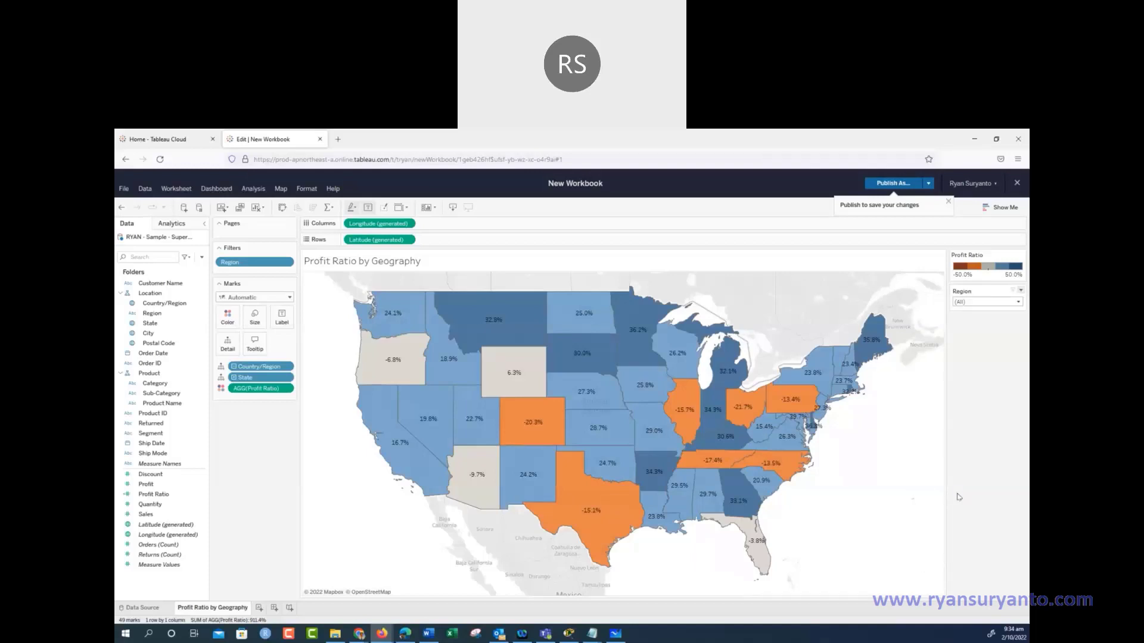
{"action": "left_click", "coordinate": [1021, 291]}
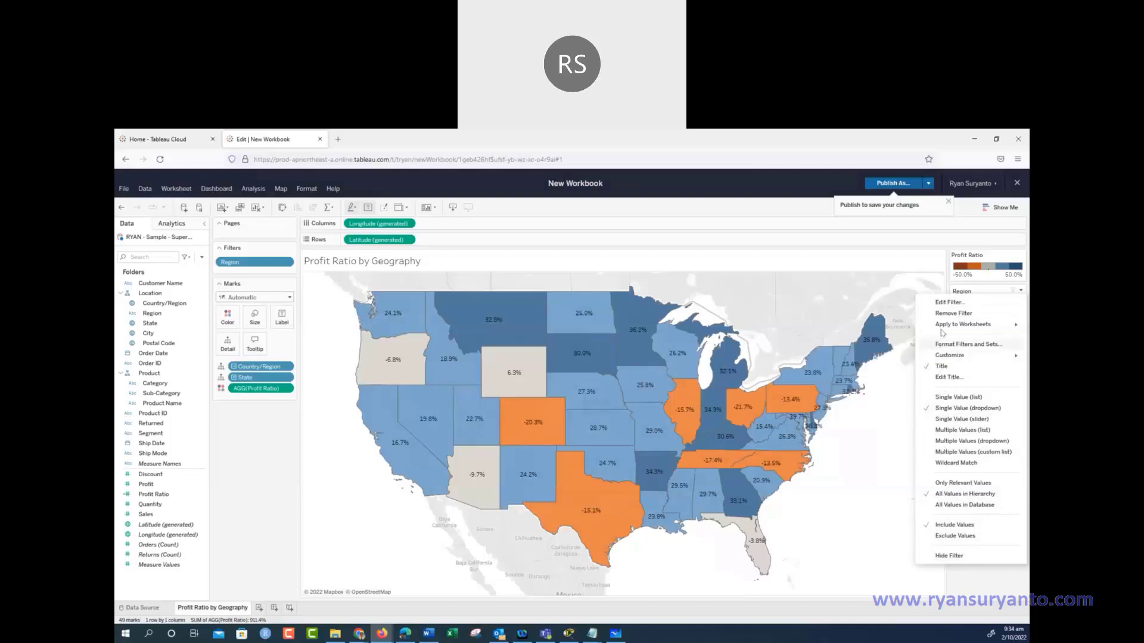
{"action": "mouse_move", "coordinate": [950, 327]}
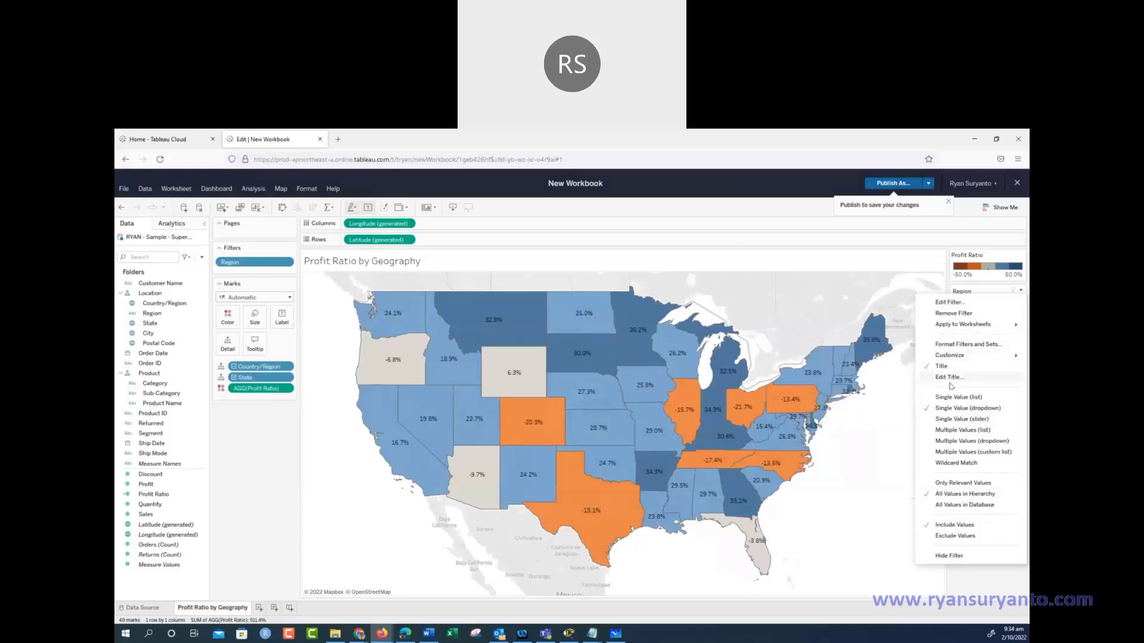
{"action": "left_click", "coordinate": [873, 503]}
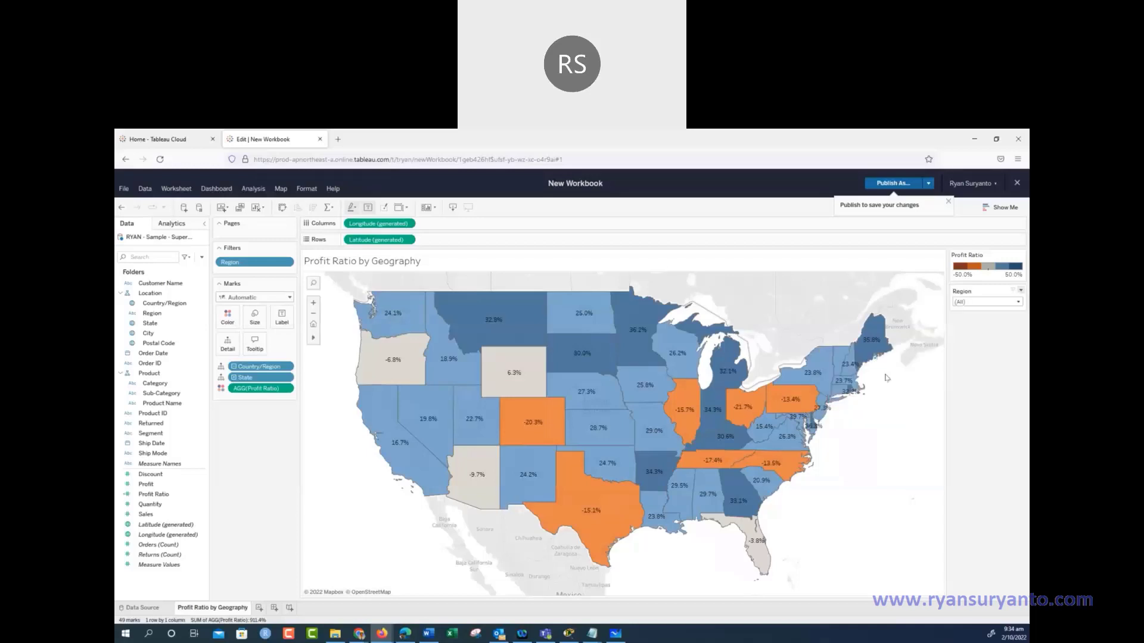
{"action": "left_click", "coordinate": [984, 303]}
{"action": "left_click", "coordinate": [866, 488]}
{"action": "left_click", "coordinate": [427, 633]}
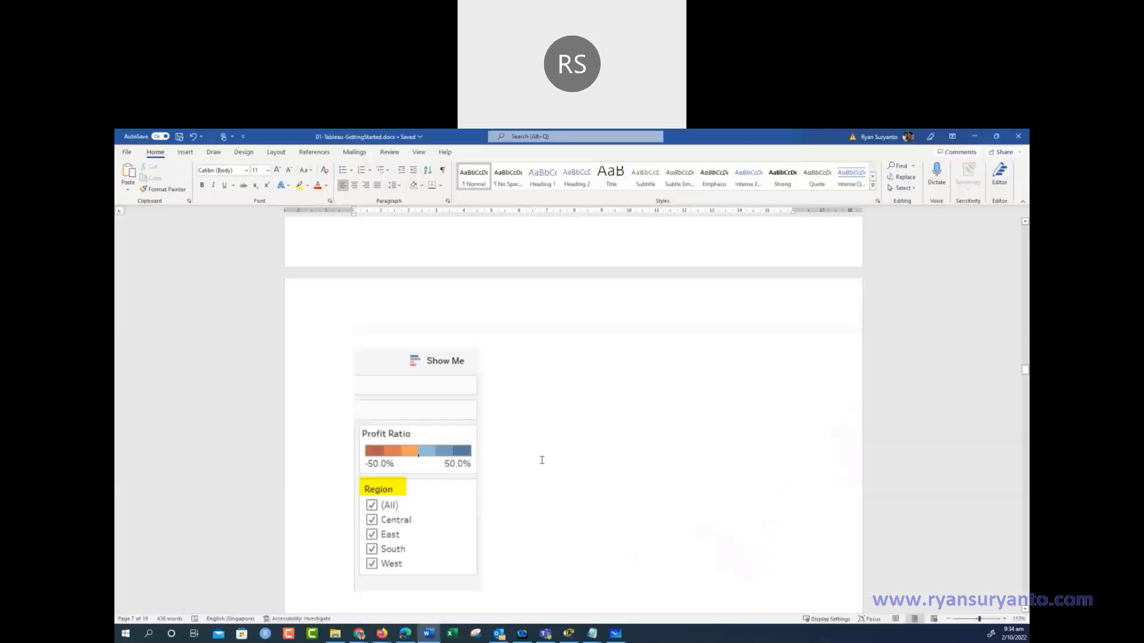
{"action": "scroll", "coordinate": [541, 458], "scroll_direction": "down", "scroll_amount": 3}
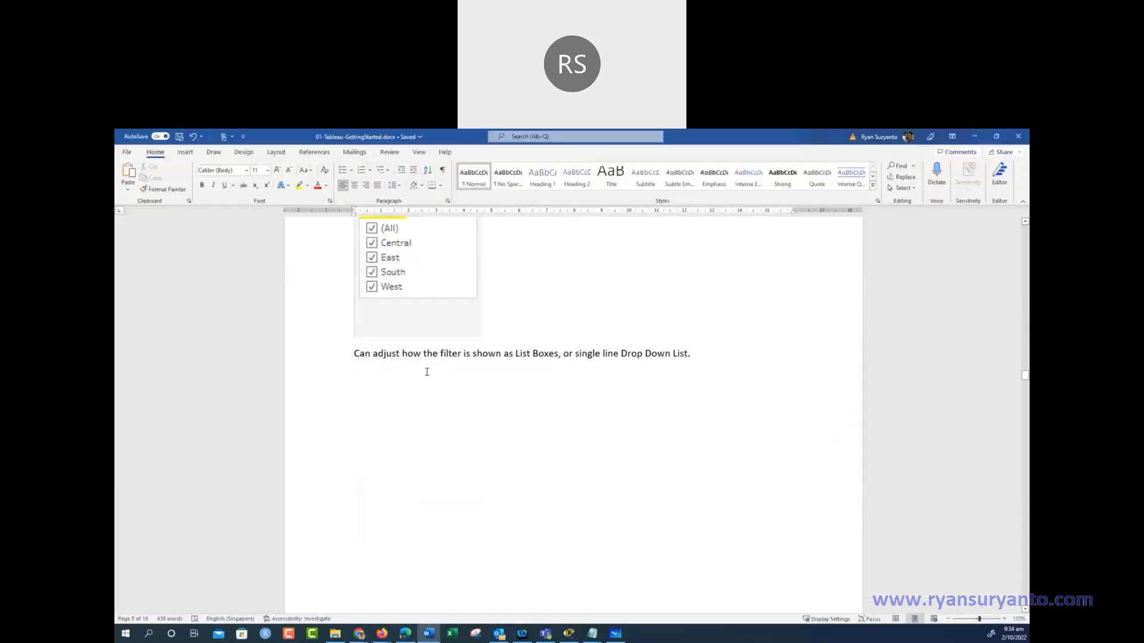
{"action": "scroll", "coordinate": [538, 361], "scroll_direction": "down", "scroll_amount": 5}
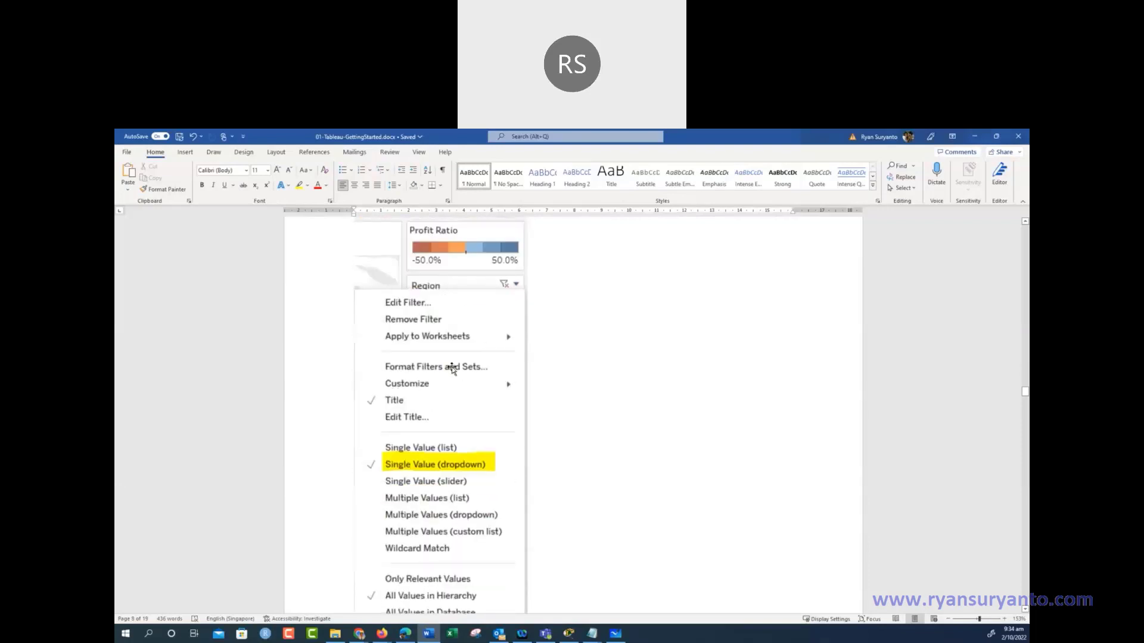
{"action": "scroll", "coordinate": [451, 369], "scroll_direction": "down", "scroll_amount": 2}
{"action": "scroll", "coordinate": [470, 355], "scroll_direction": "down", "scroll_amount": 4}
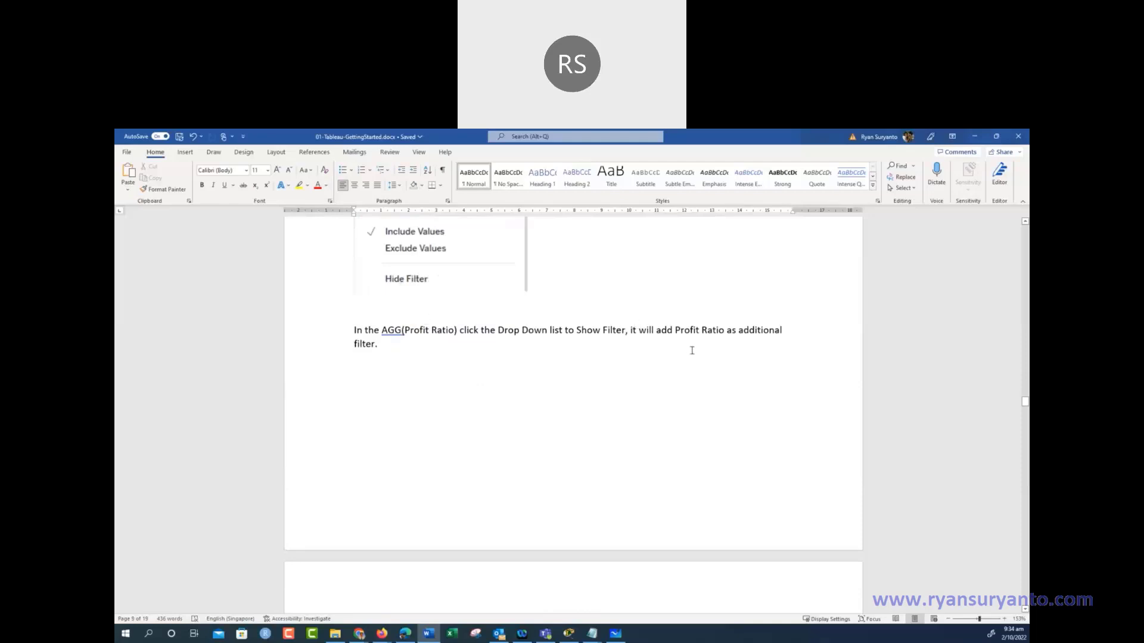
{"action": "scroll", "coordinate": [434, 444], "scroll_direction": "down", "scroll_amount": 4}
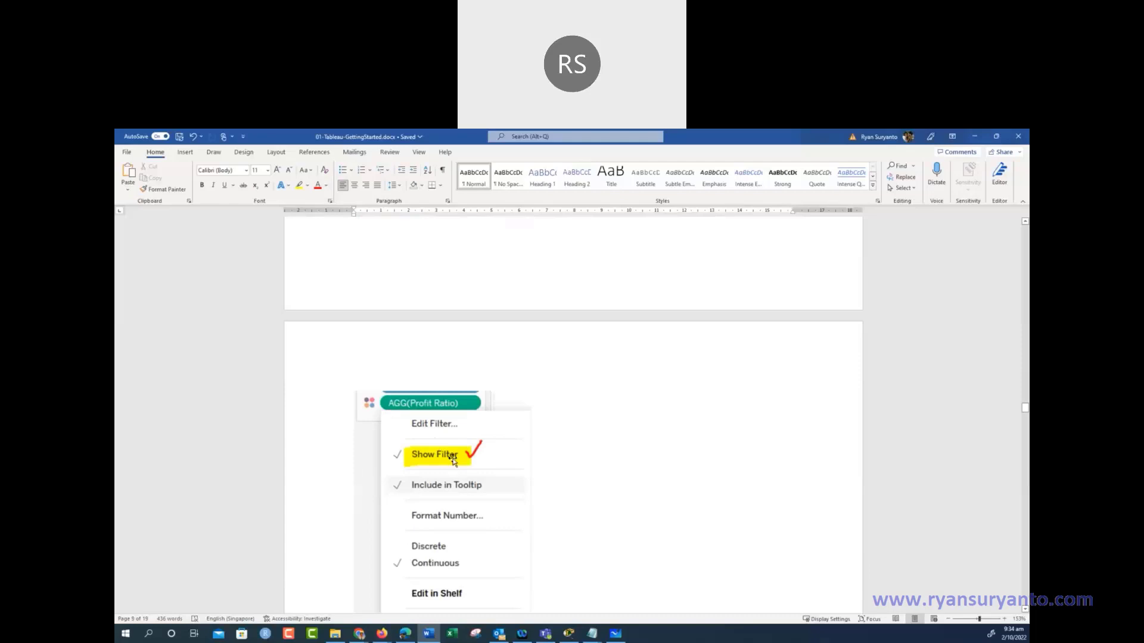
{"action": "scroll", "coordinate": [452, 460], "scroll_direction": "down", "scroll_amount": 6}
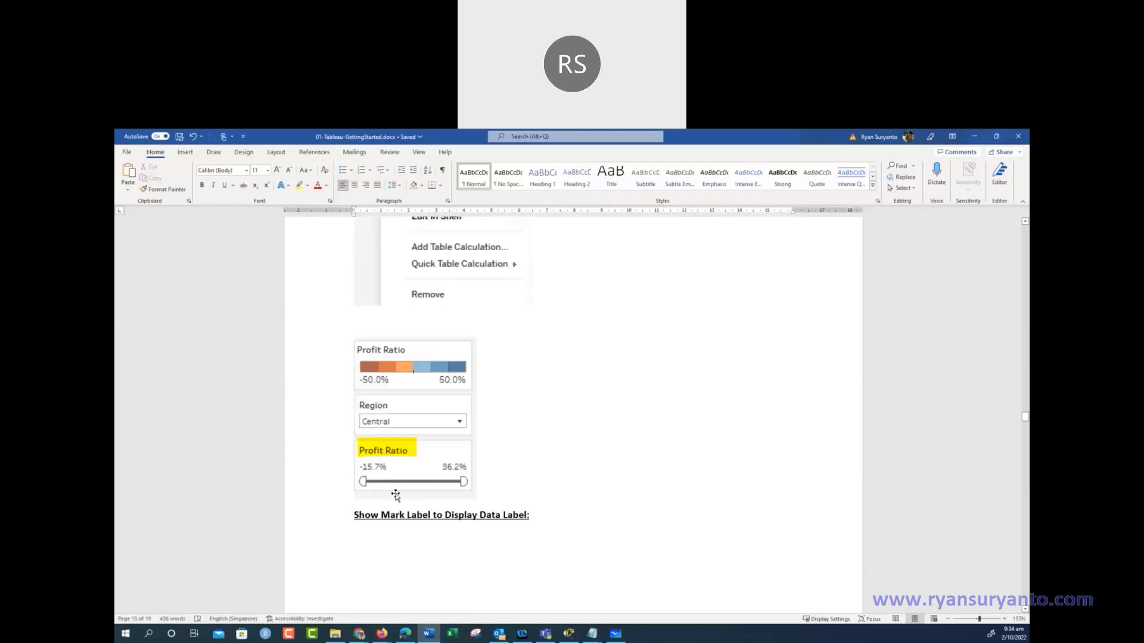
{"action": "scroll", "coordinate": [395, 495], "scroll_direction": "down", "scroll_amount": 3}
{"action": "scroll", "coordinate": [398, 495], "scroll_direction": "down", "scroll_amount": 5}
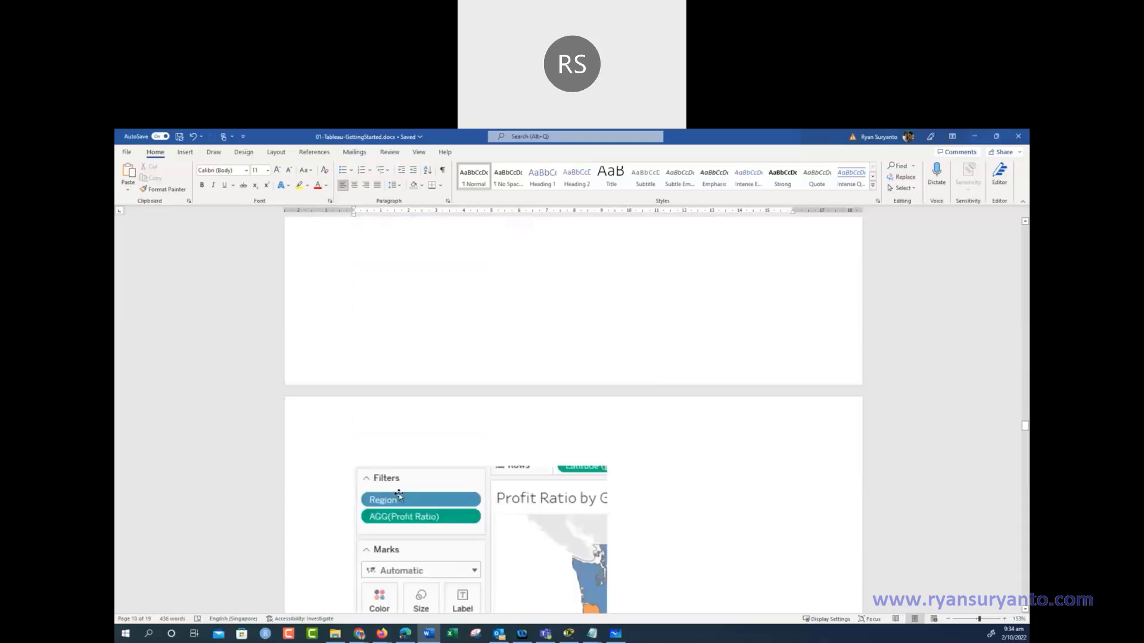
{"action": "scroll", "coordinate": [399, 494], "scroll_direction": "down", "scroll_amount": 3}
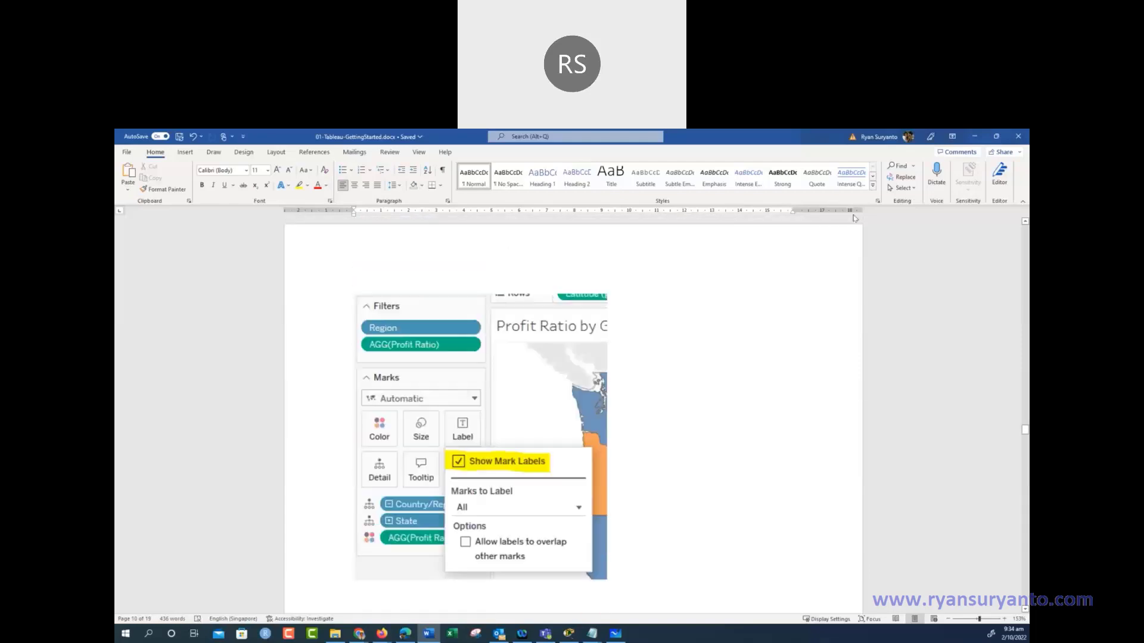
Filter the map on Profit Ratio over its full -21.7% to 37.0% range and show the slider
{"action": "left_click", "coordinate": [975, 138]}
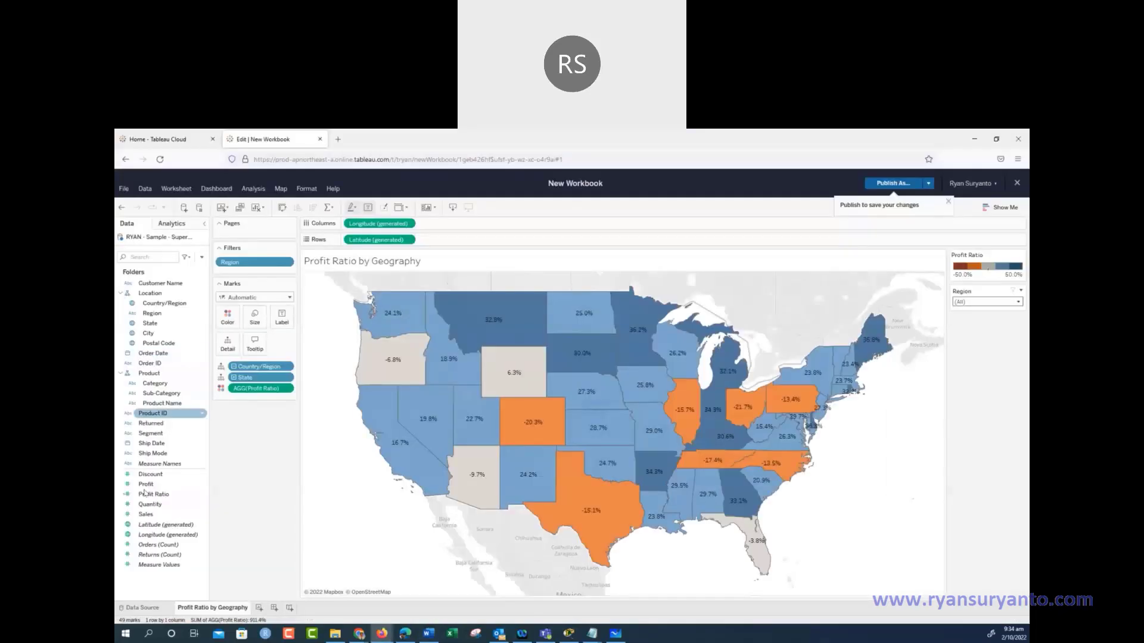
{"action": "left_click_drag", "start_coordinate": [146, 495], "coordinate": [254, 275]}
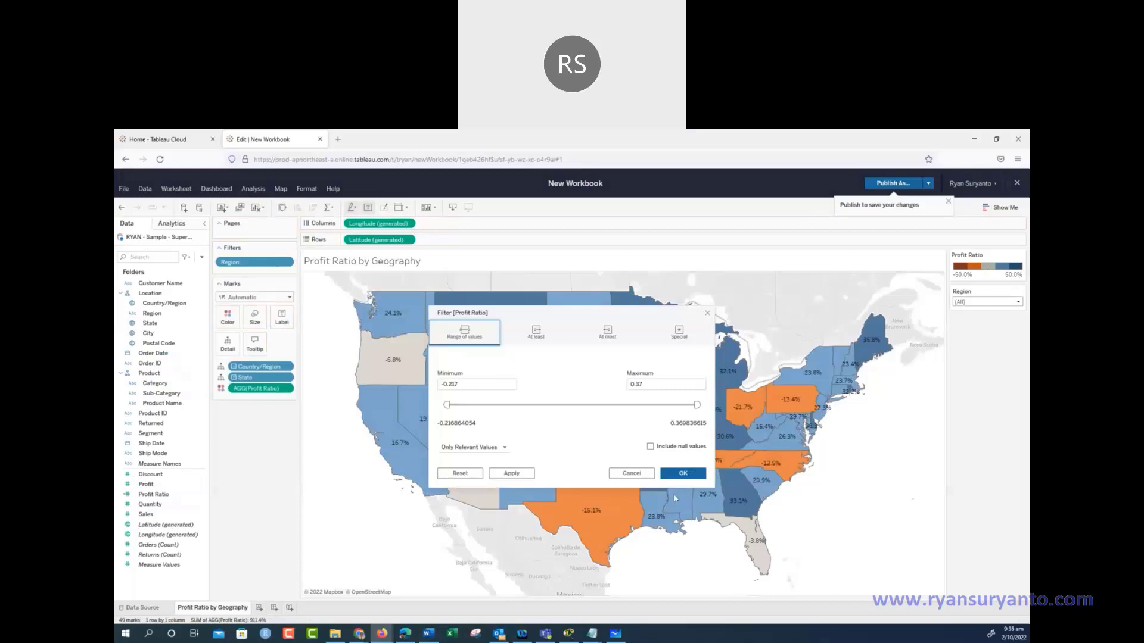
{"action": "left_click", "coordinate": [683, 474]}
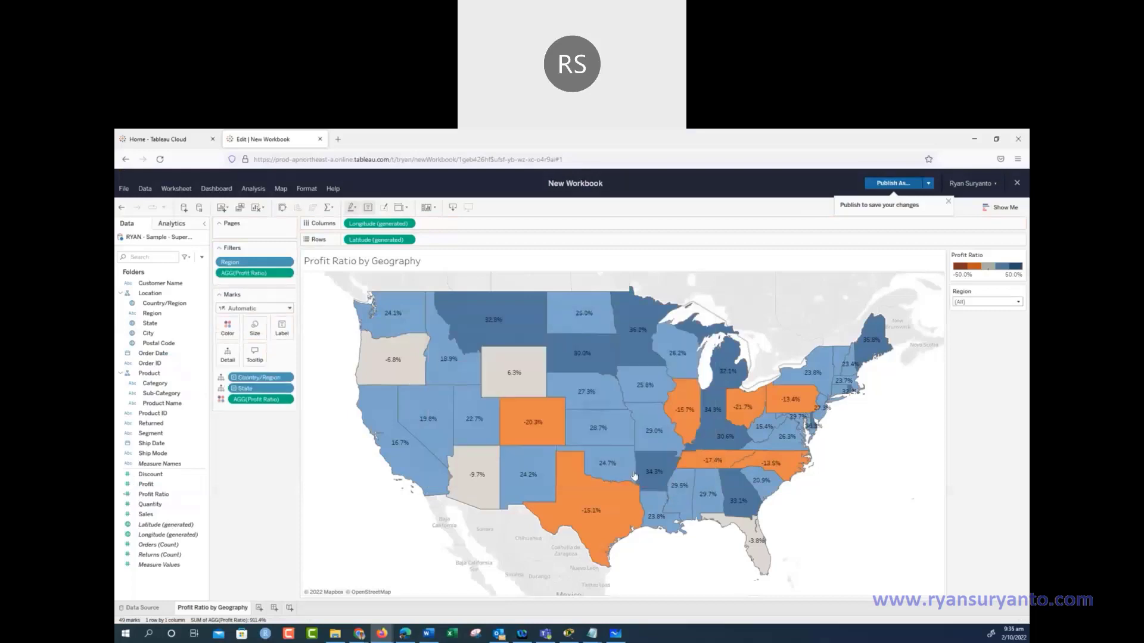
{"action": "left_click", "coordinate": [290, 274]}
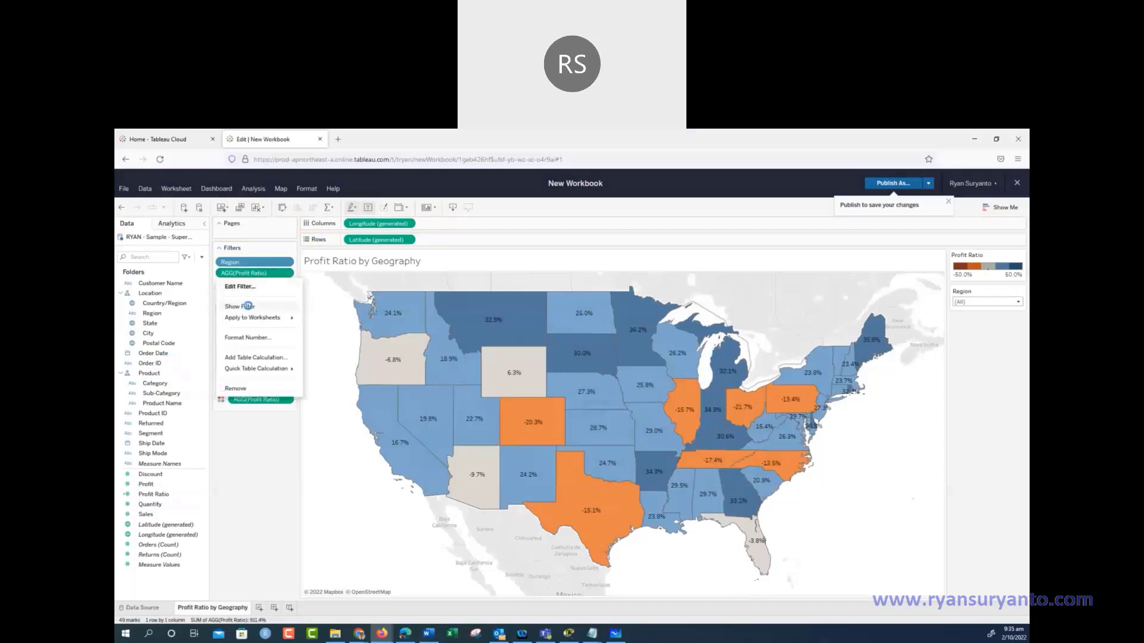
{"action": "left_click", "coordinate": [247, 306]}
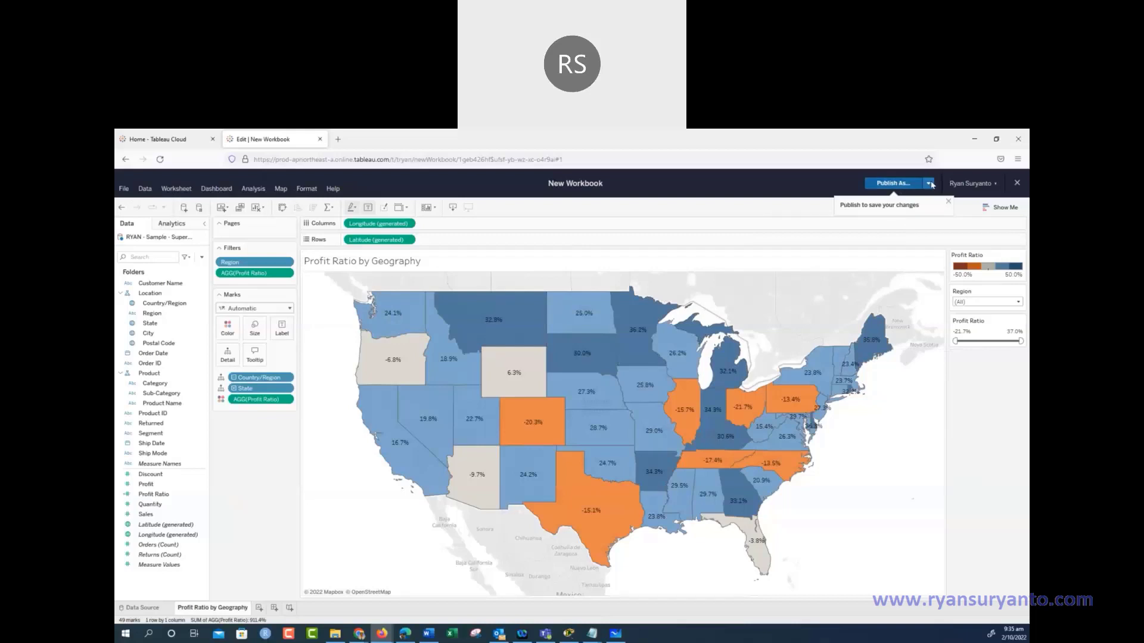
Publish the workbook under a new report name to the default project
{"action": "left_click", "coordinate": [947, 204]}
{"action": "left_click", "coordinate": [928, 185]}
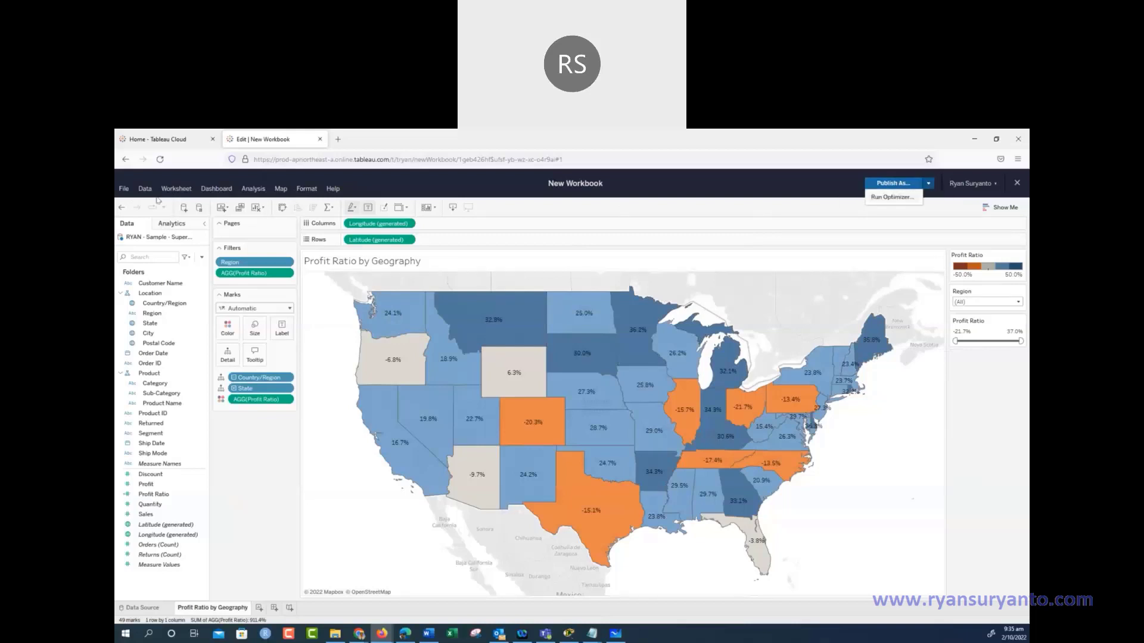
{"action": "left_click", "coordinate": [126, 190]}
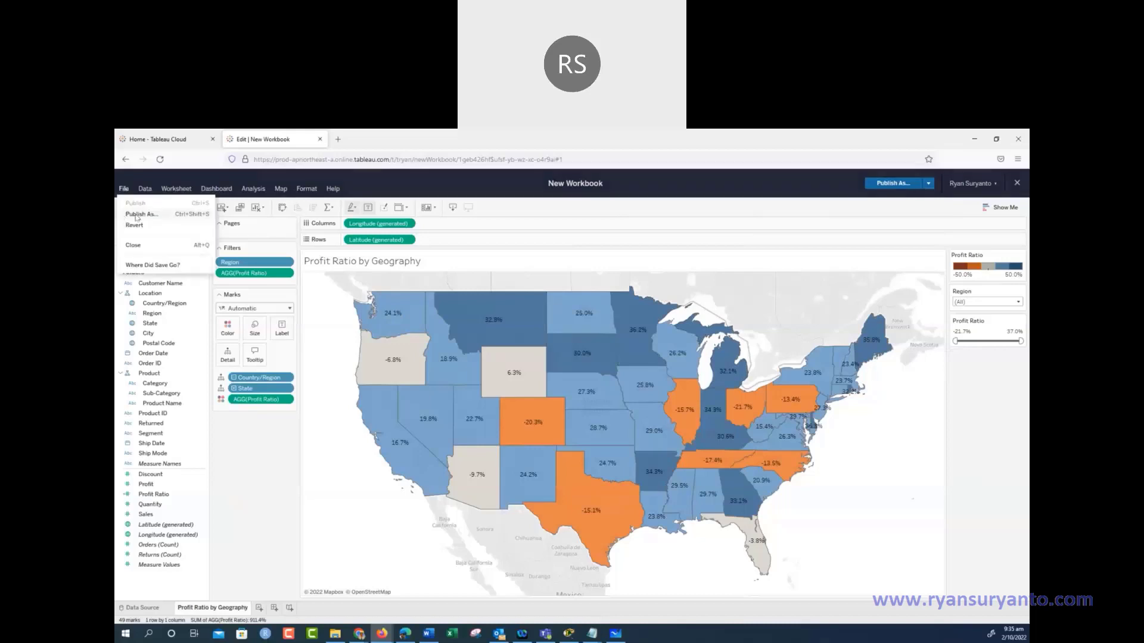
{"action": "left_click", "coordinate": [136, 215]}
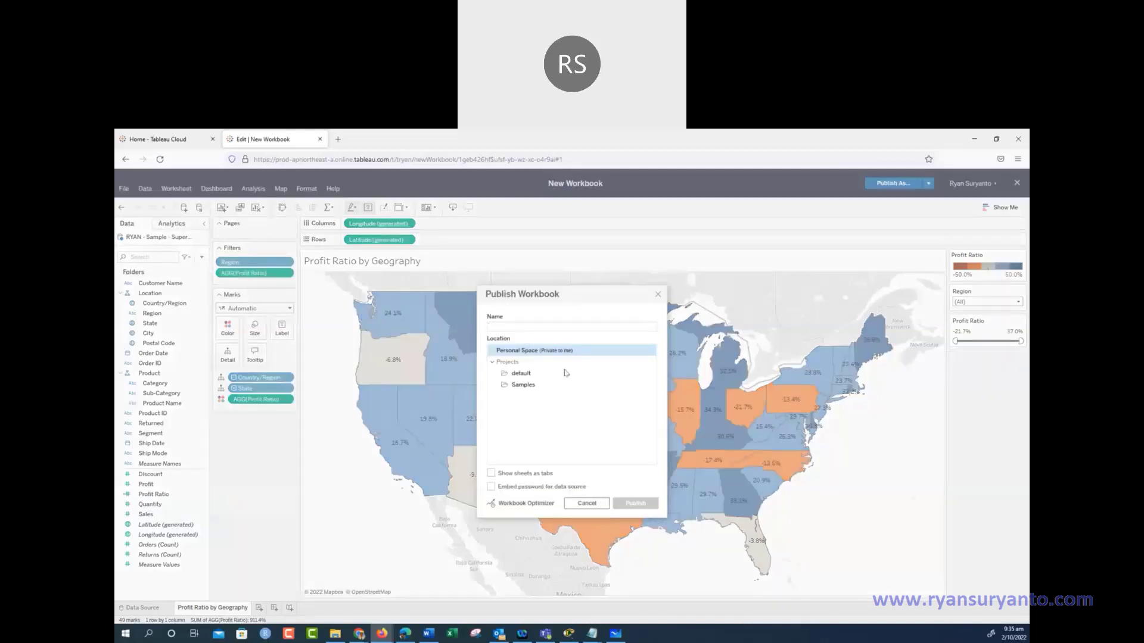
{"action": "type", "text": "Ryan Report 1"}
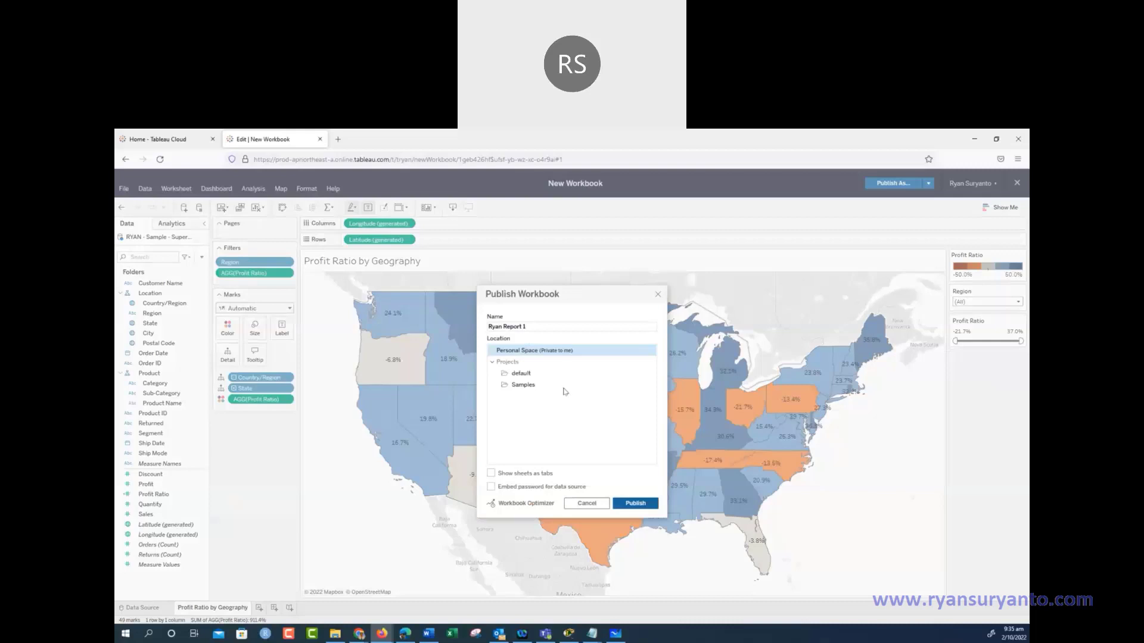
{"action": "left_click", "coordinate": [518, 374]}
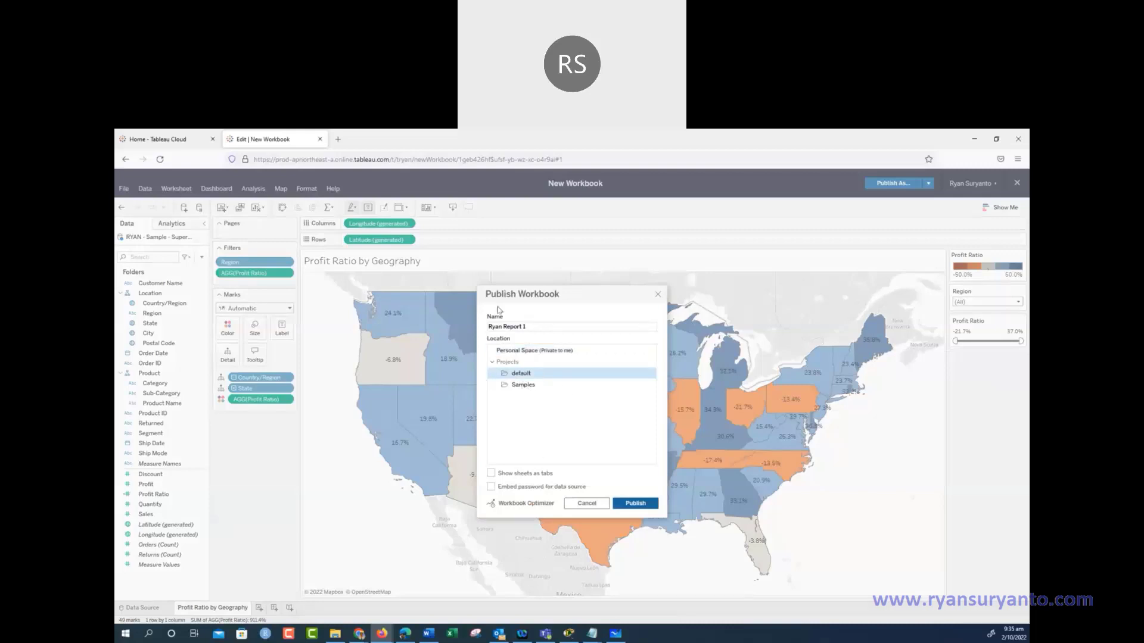
{"action": "left_click", "coordinate": [635, 503]}
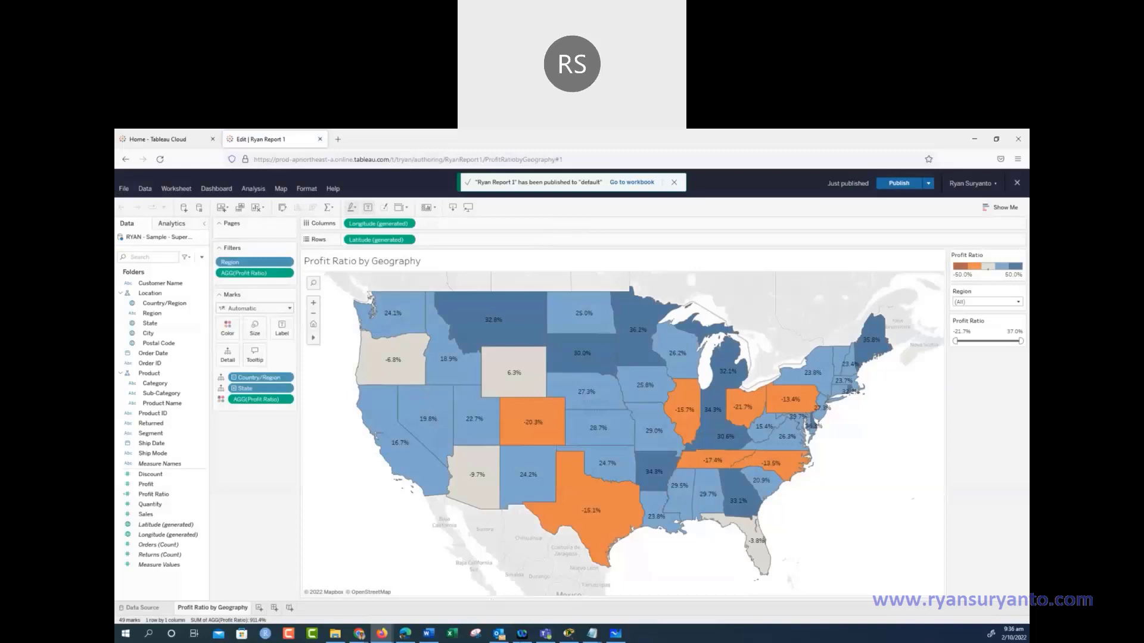
{"action": "mouse_move", "coordinate": [527, 635]}
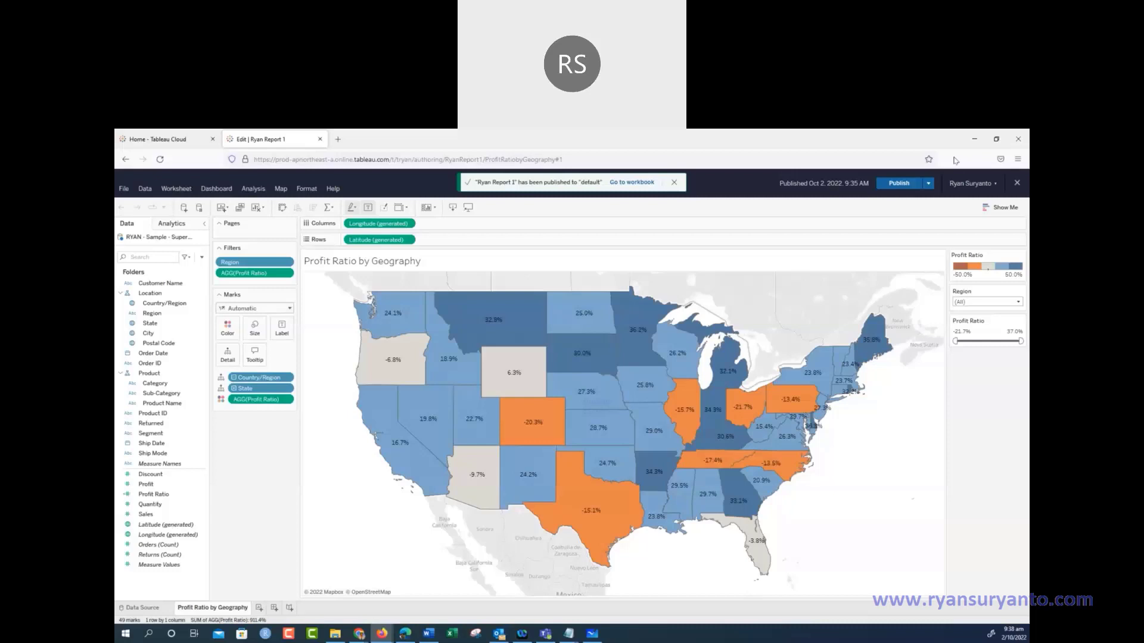
Open the Data Source page, browse the Connectors list, then close Connect to Data
{"action": "left_click", "coordinate": [144, 607]}
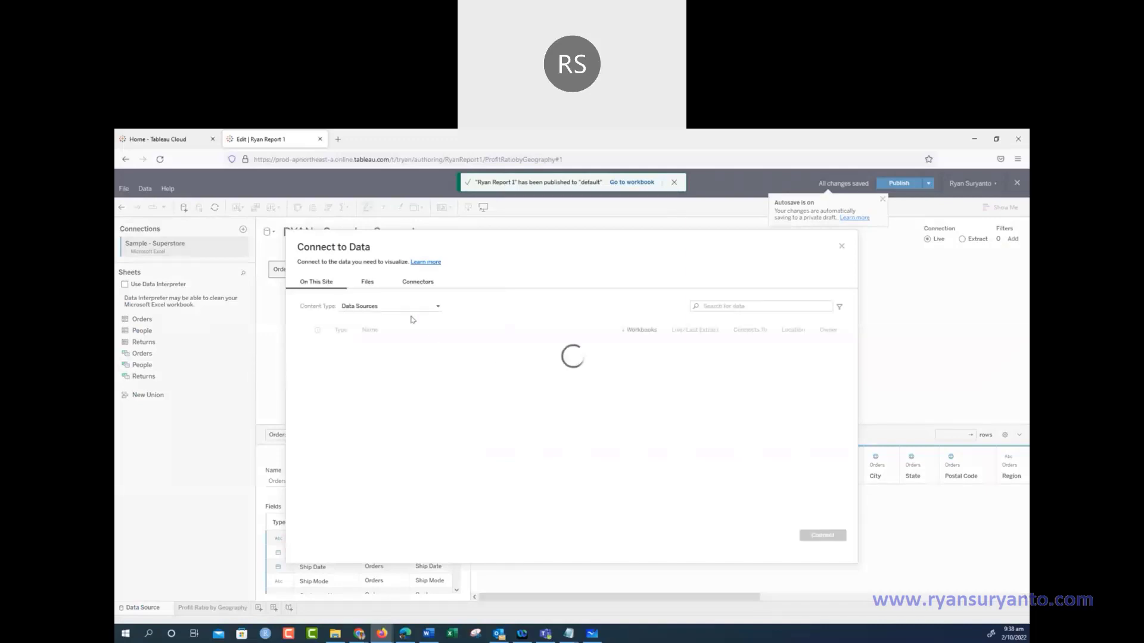
{"action": "left_click", "coordinate": [411, 284]}
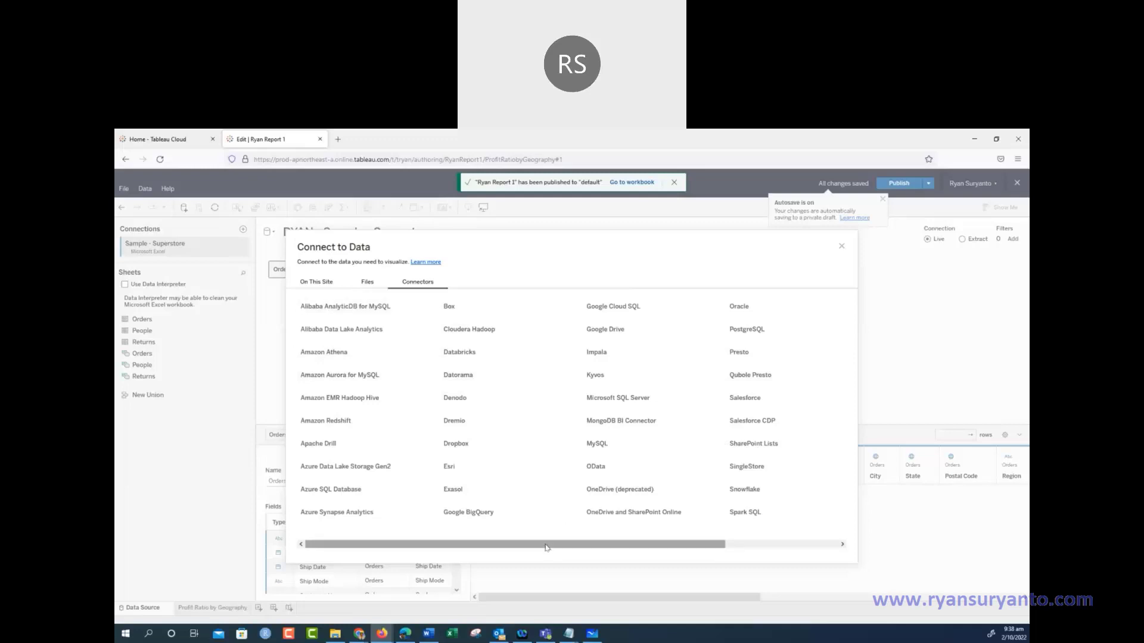
{"action": "left_click_drag", "start_coordinate": [546, 547], "coordinate": [775, 532]}
{"action": "left_click", "coordinate": [421, 543]}
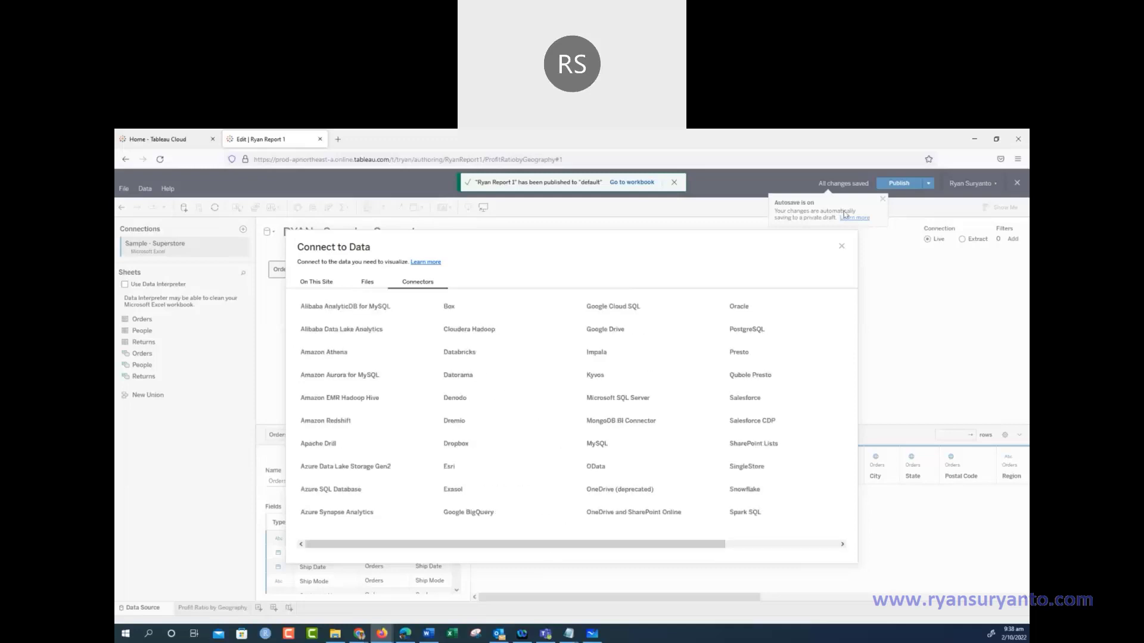
{"action": "left_click", "coordinate": [842, 246]}
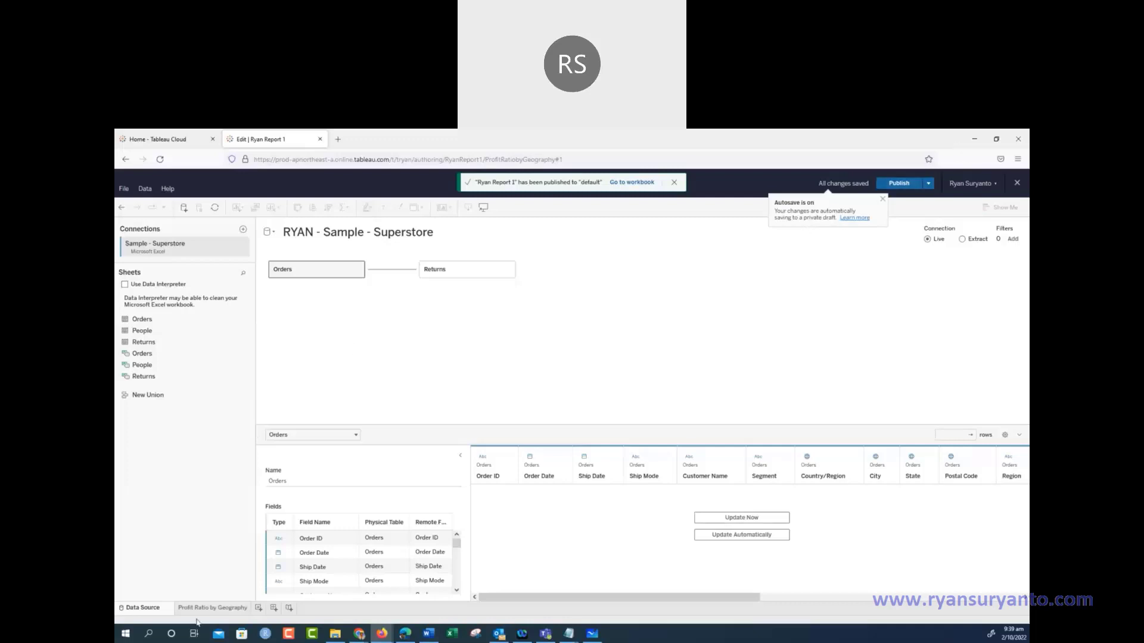
Review the Profit Ratio by Geography map, then return to the Data Source page
{"action": "left_click", "coordinate": [220, 607]}
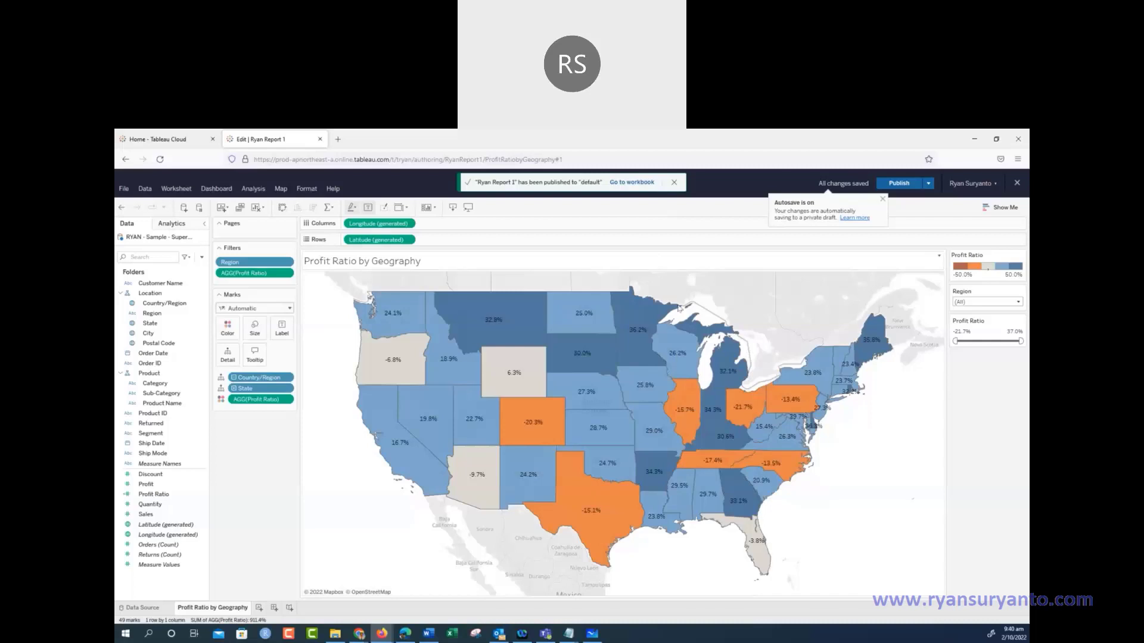
{"action": "mouse_move", "coordinate": [688, 332]}
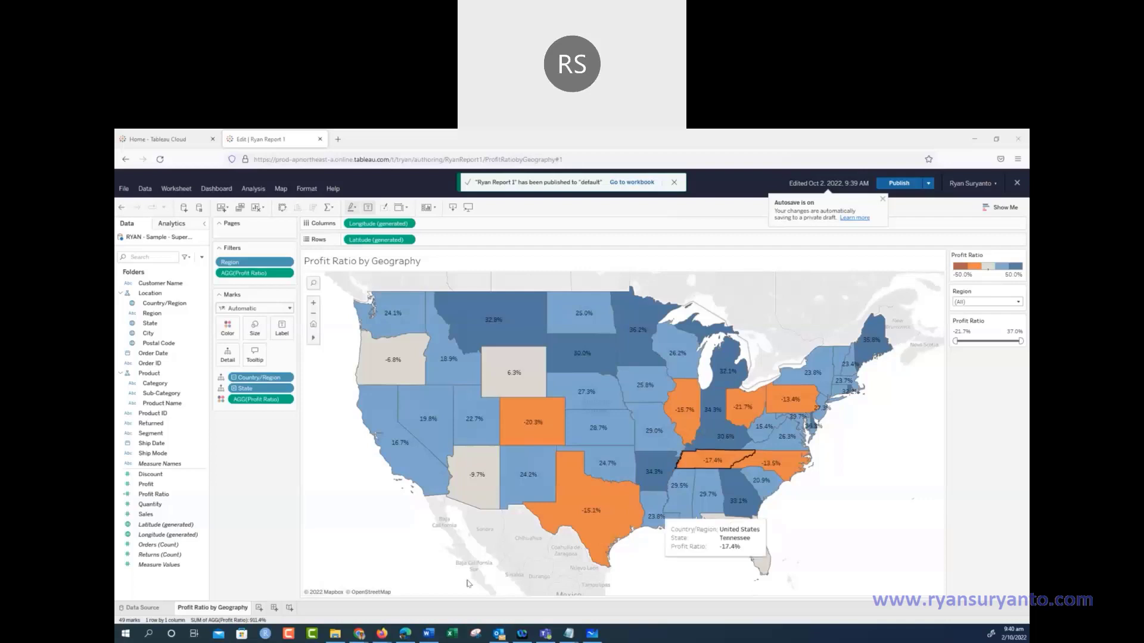
{"action": "left_click", "coordinate": [142, 607]}
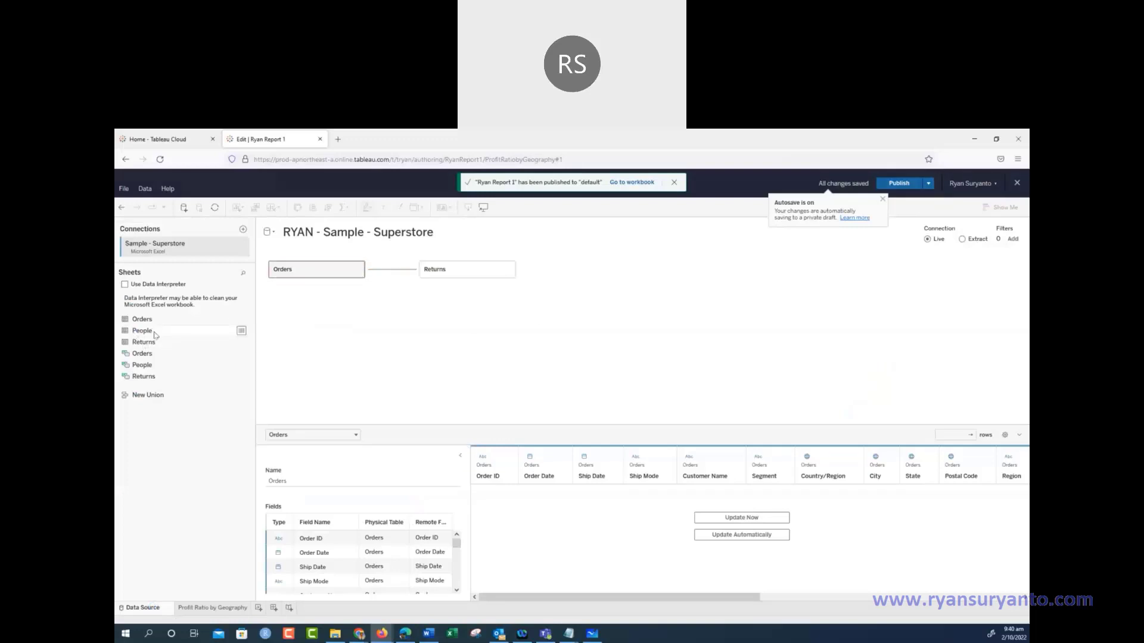
Relate People to Orders on Region = Region (People) and remove the Returns table
{"action": "left_click_drag", "start_coordinate": [138, 333], "coordinate": [465, 338]}
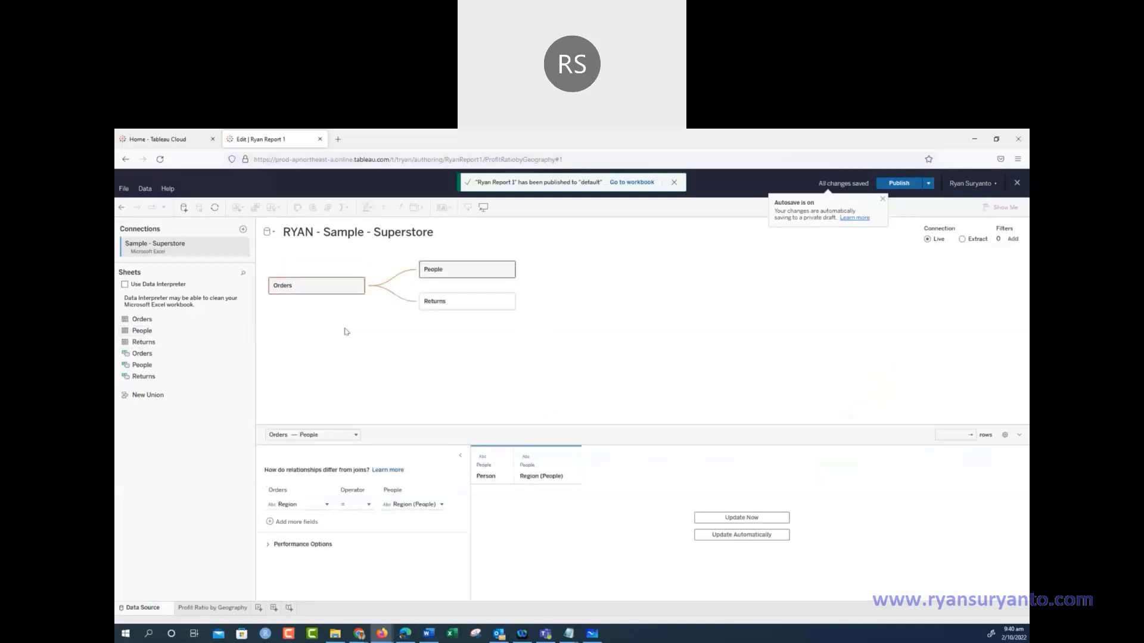
{"action": "left_click", "coordinate": [355, 434]}
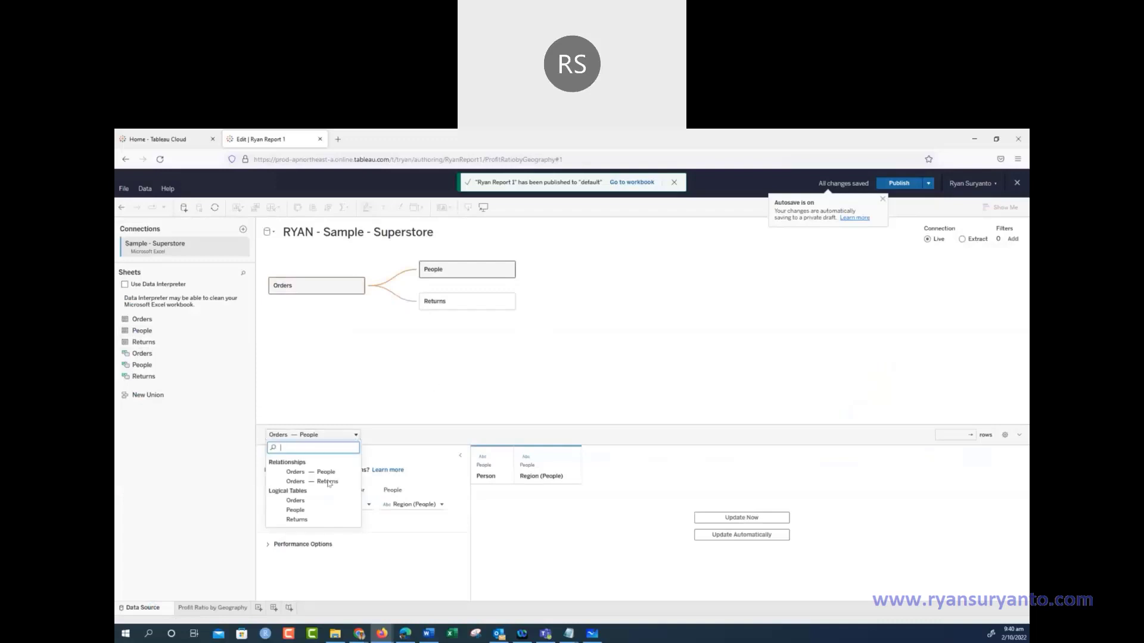
{"action": "left_click", "coordinate": [413, 528]}
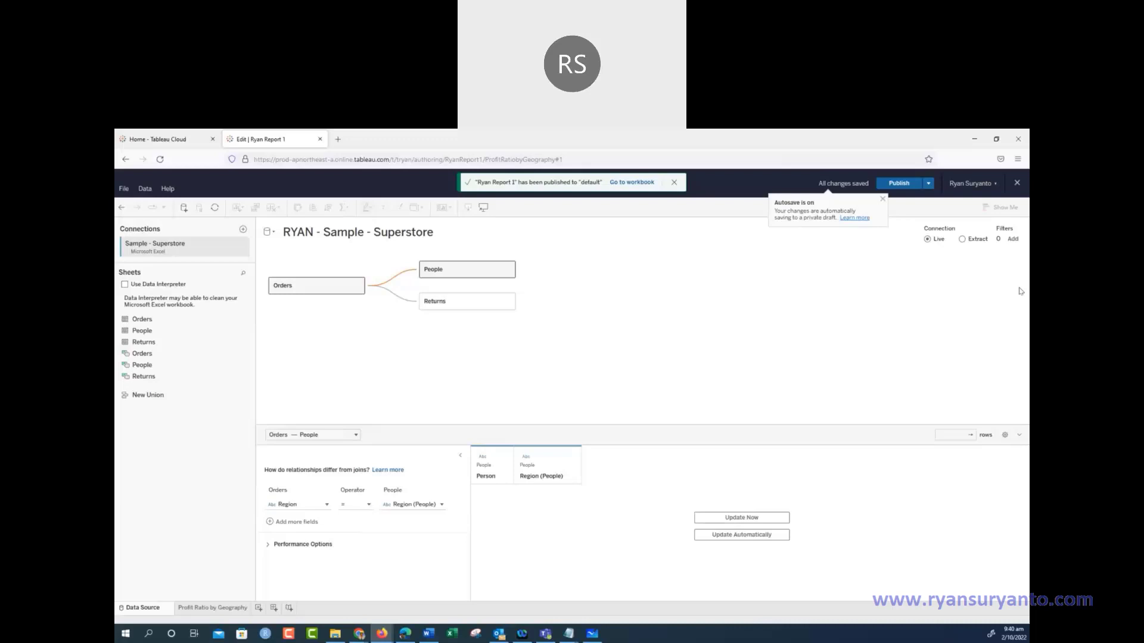
{"action": "left_click", "coordinate": [506, 302]}
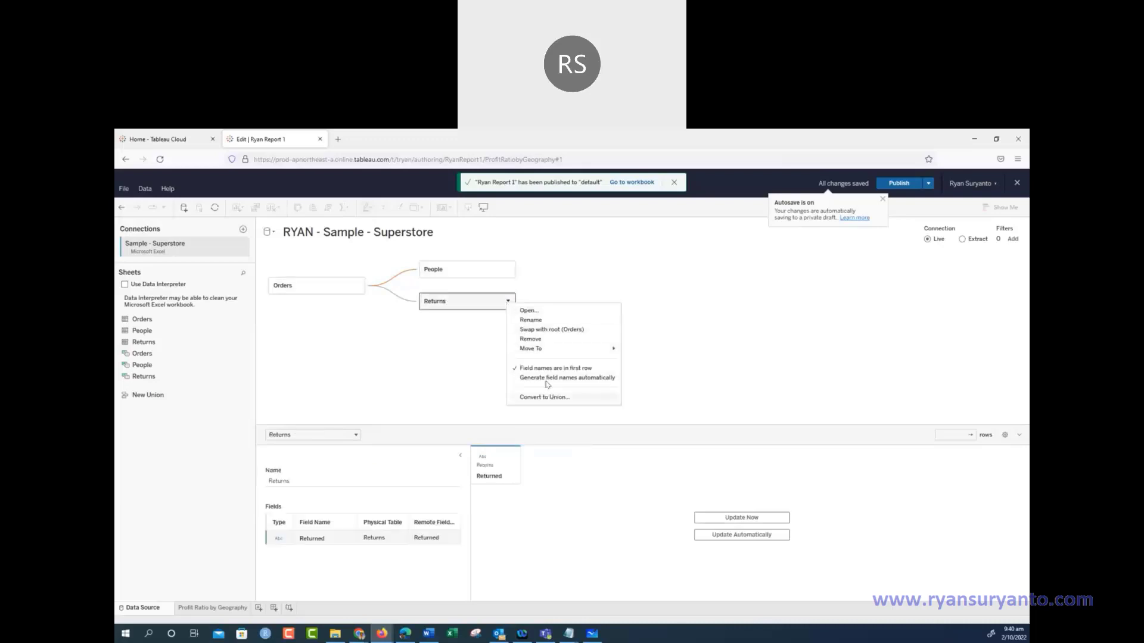
{"action": "left_click", "coordinate": [538, 339]}
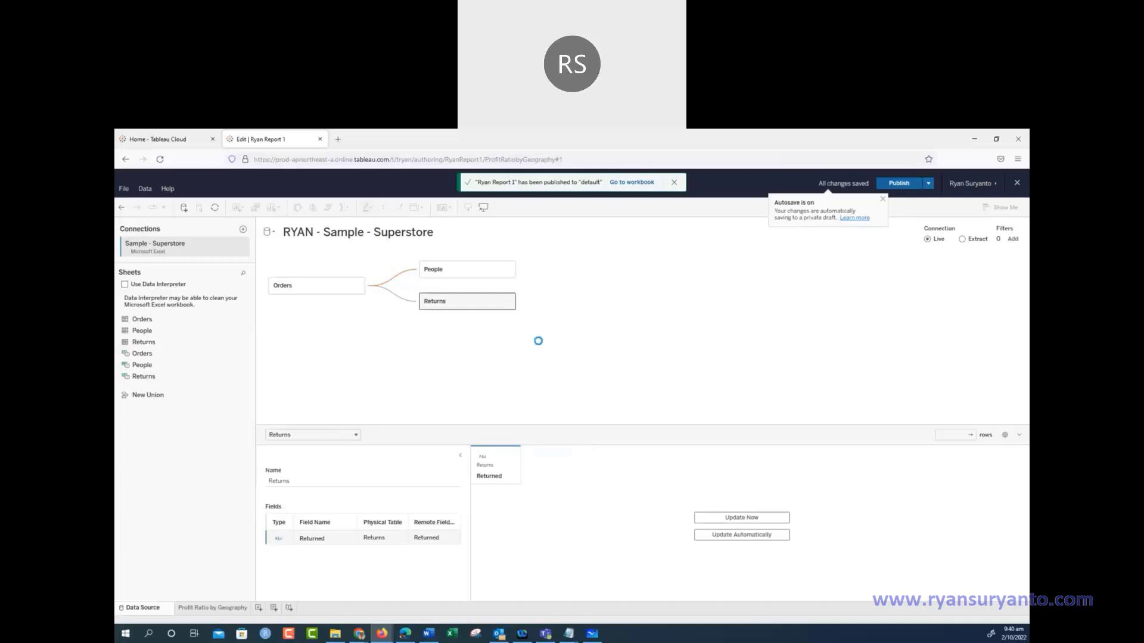